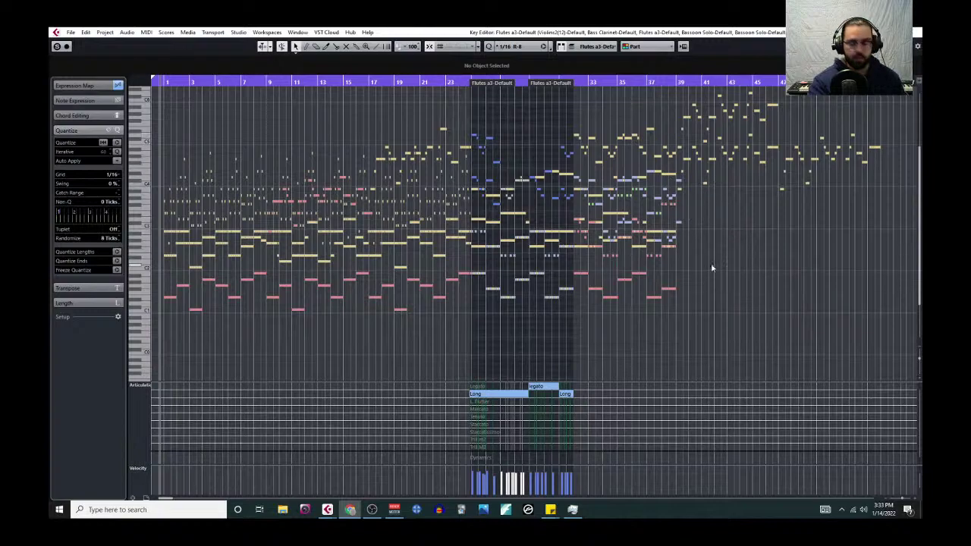
Step: Play back the arrangement in the Key Editor and examine the overlaid notes of all instruments across the first 24 bars
scroll(698, 258, "up", 3)
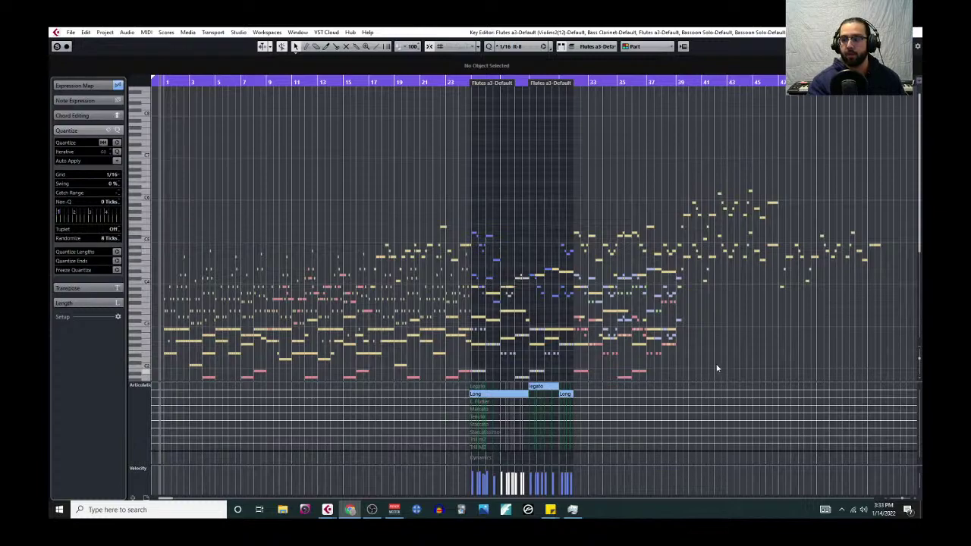
scroll(764, 318, "down", 3)
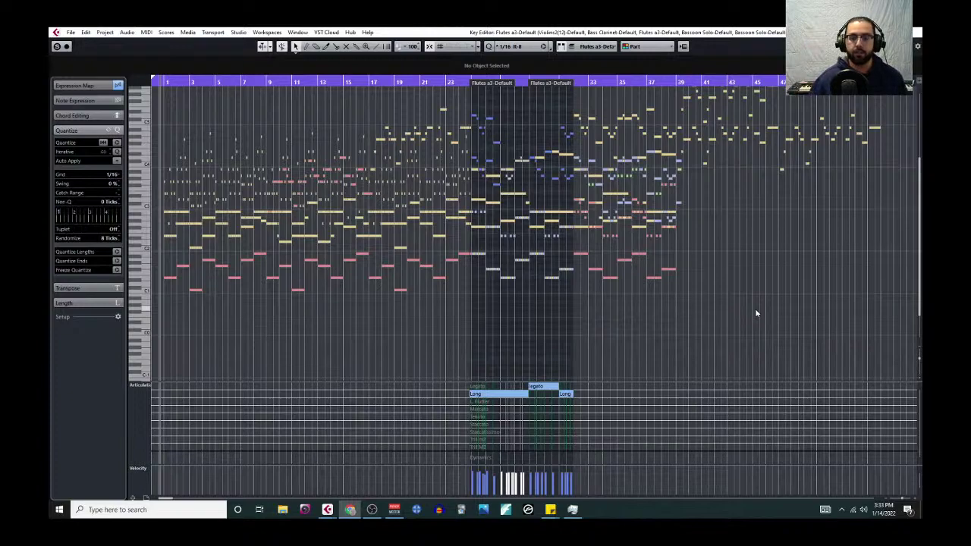
scroll(589, 258, "up", 2)
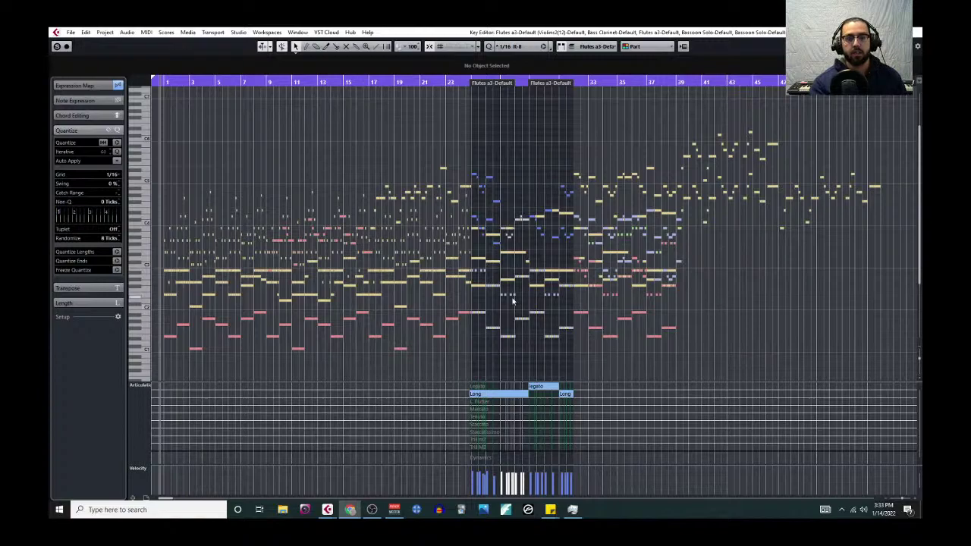
key("space")
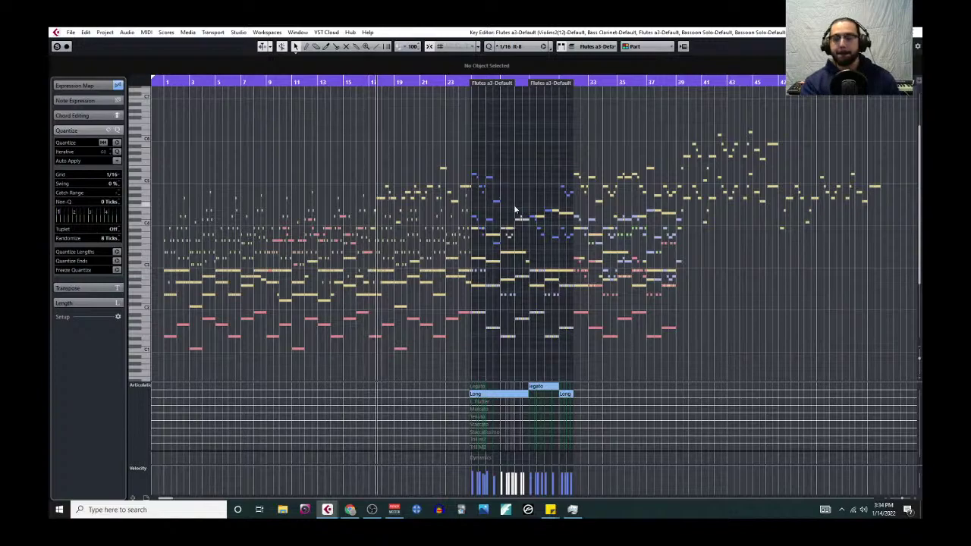
scroll(497, 239, "down", 2)
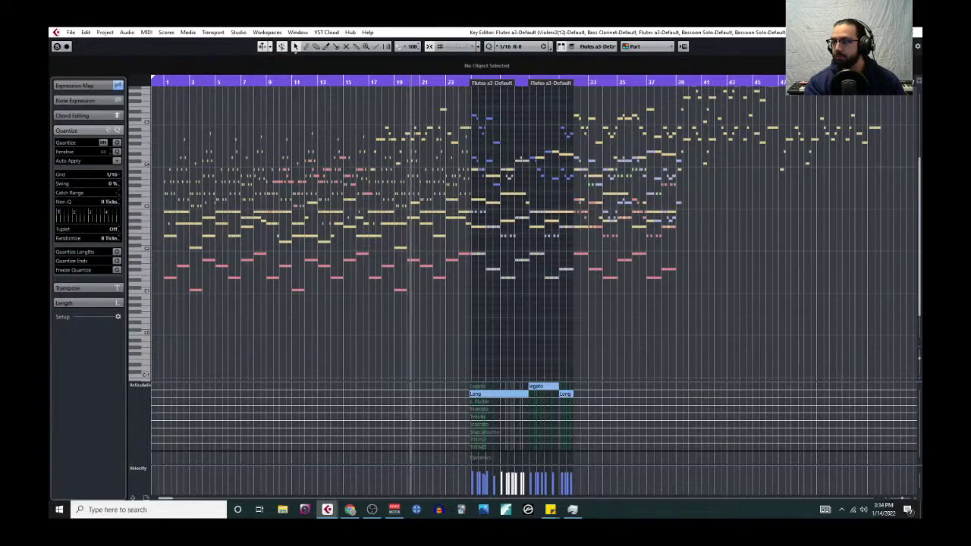
left_click_drag(919, 363, 921, 372)
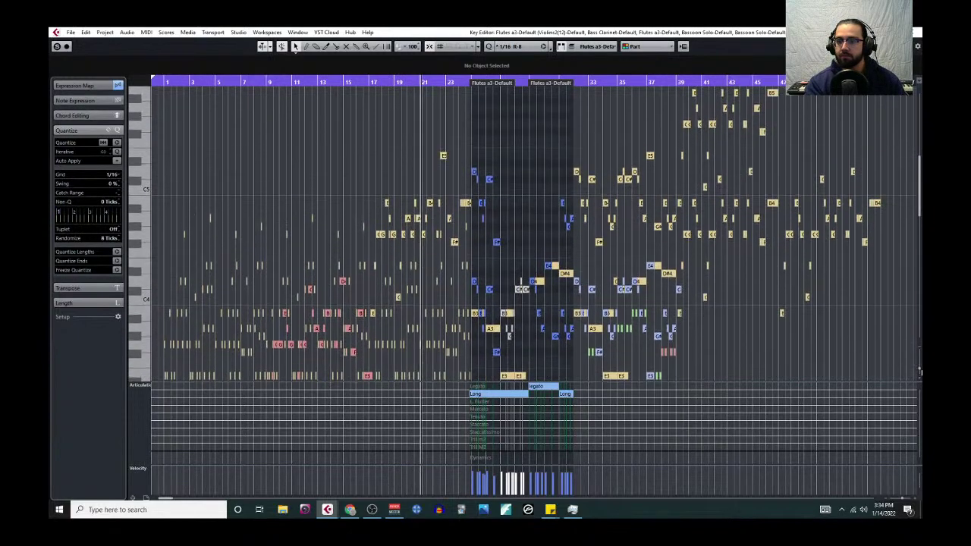
scroll(442, 334, "down", 6)
scroll(434, 323, "down", 2)
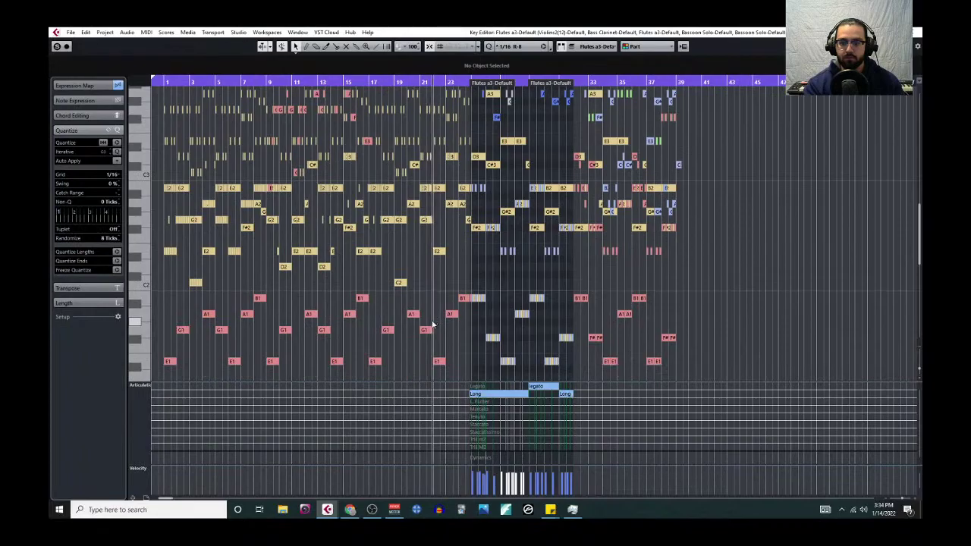
Step: Follow the playback at closer range and examine the low and middle voices from bar 25 through bar 38
key("h")
key("h")
key("h")
key("h")
key("h")
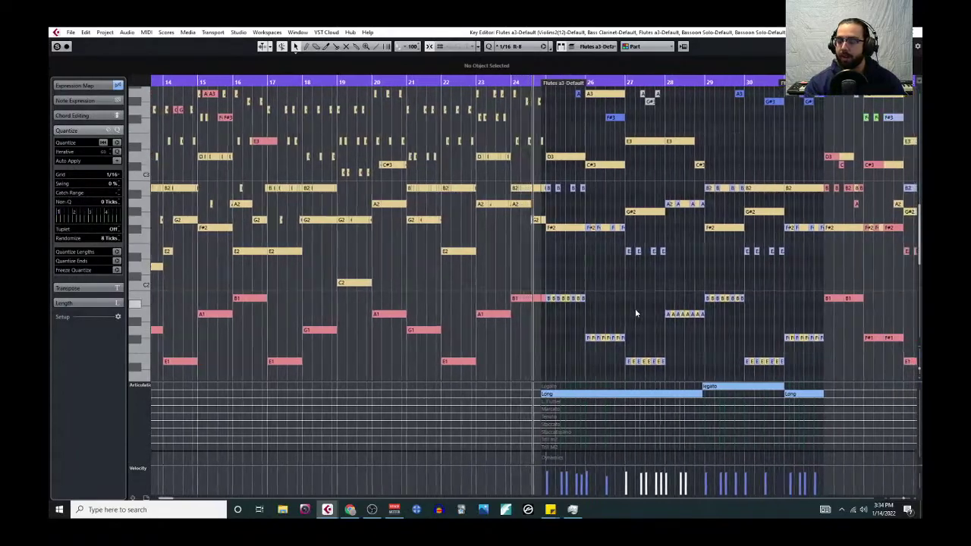
scroll(630, 311, "up", 6)
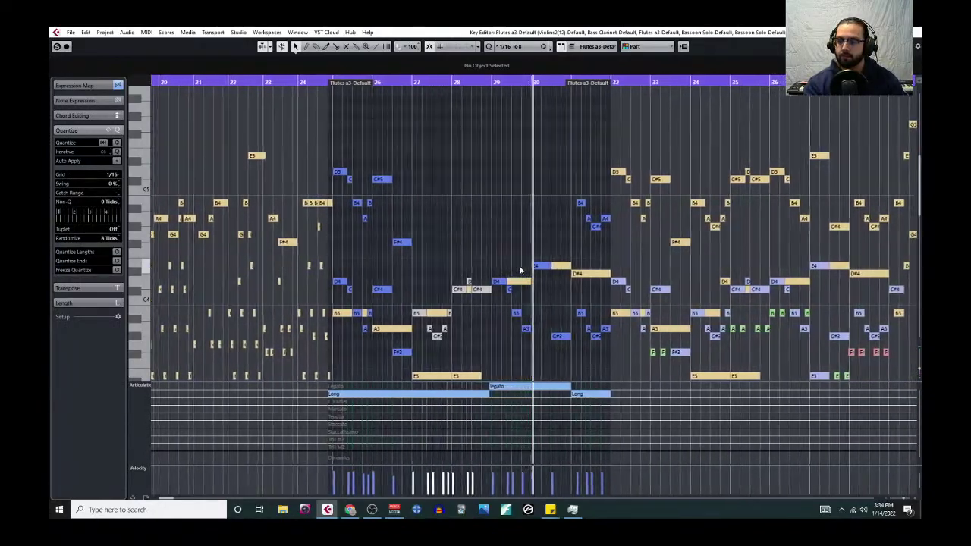
scroll(485, 258, "down", 3)
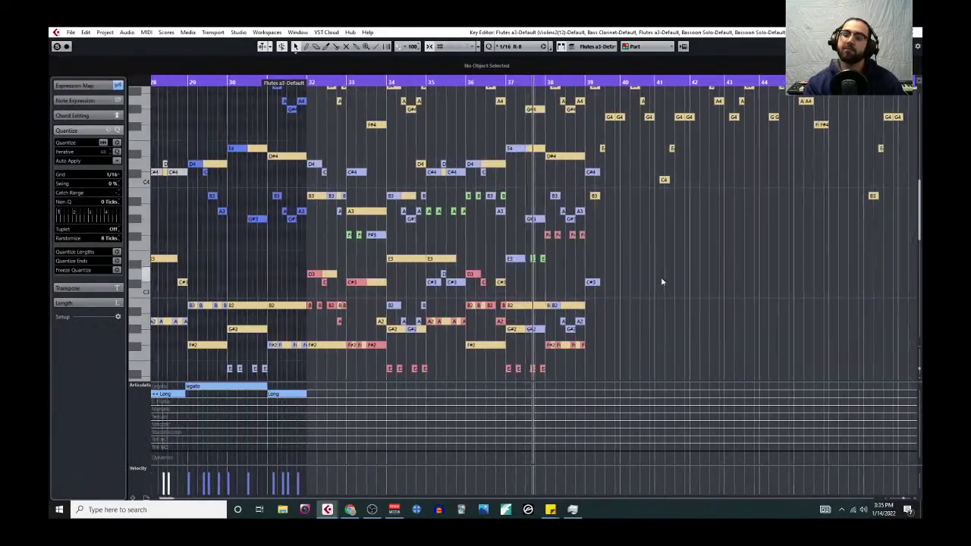
Step: Examine the high and low octaves of the melody from bar 39 to bar 54 as the playback finishes
scroll(661, 281, "up", 5)
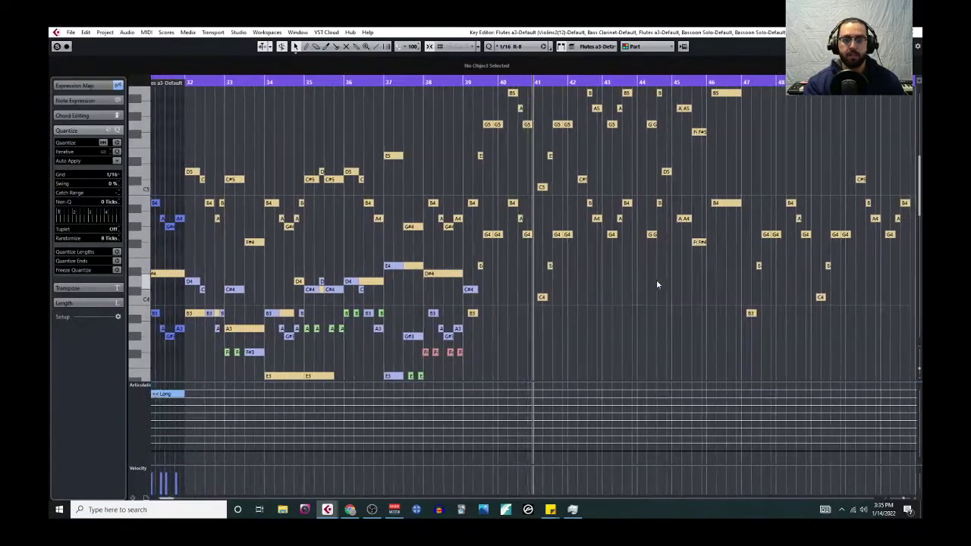
scroll(613, 268, "up", 3)
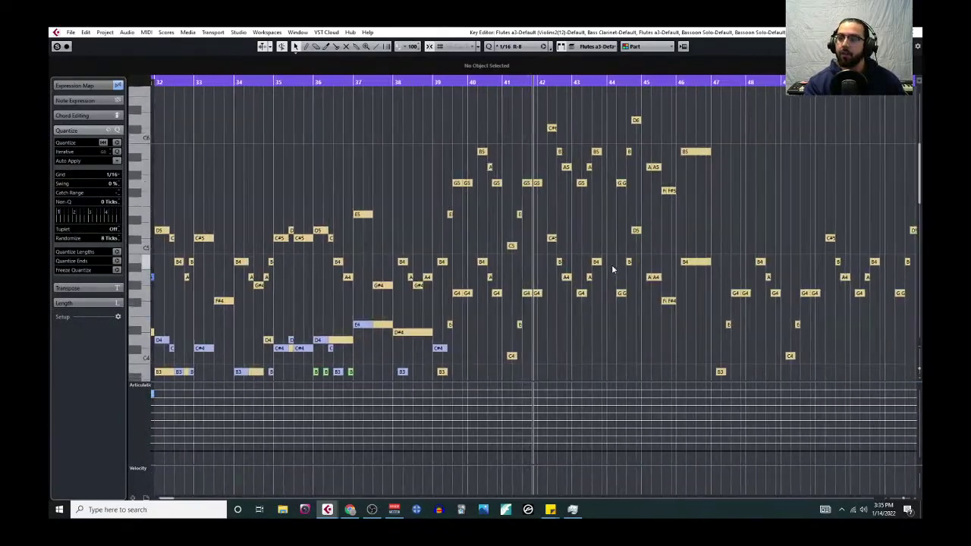
scroll(607, 258, "down", 3)
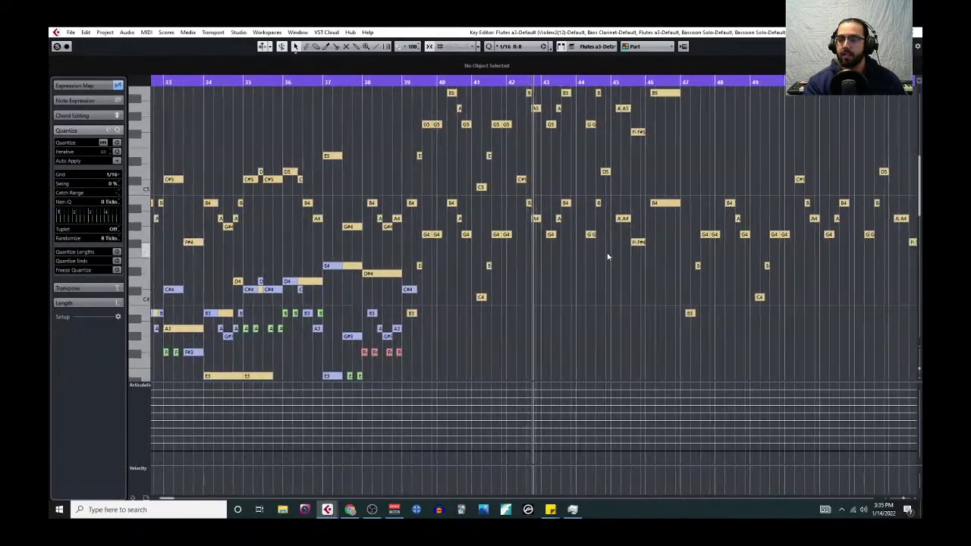
scroll(607, 256, "down", 8)
scroll(608, 256, "up", 8)
scroll(608, 256, "up", 8)
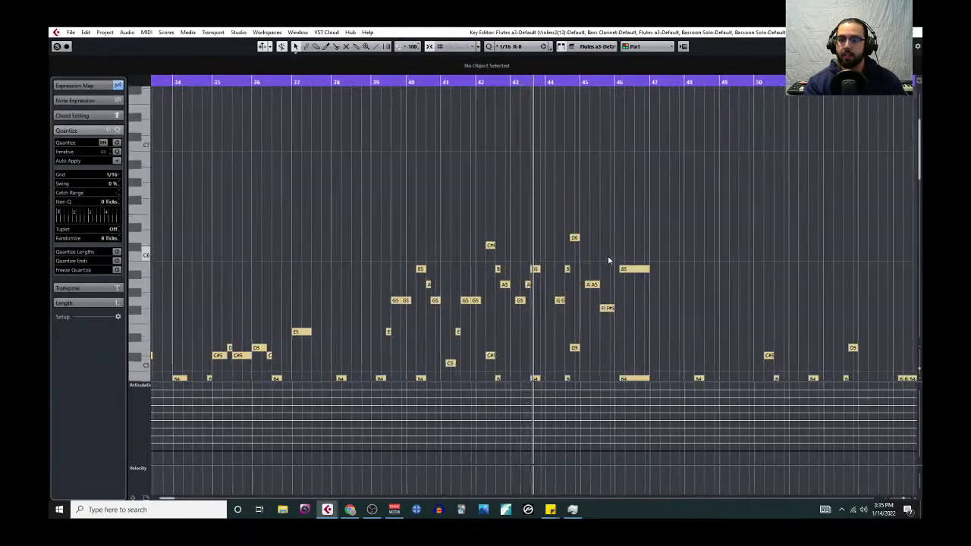
scroll(608, 256, "down", 8)
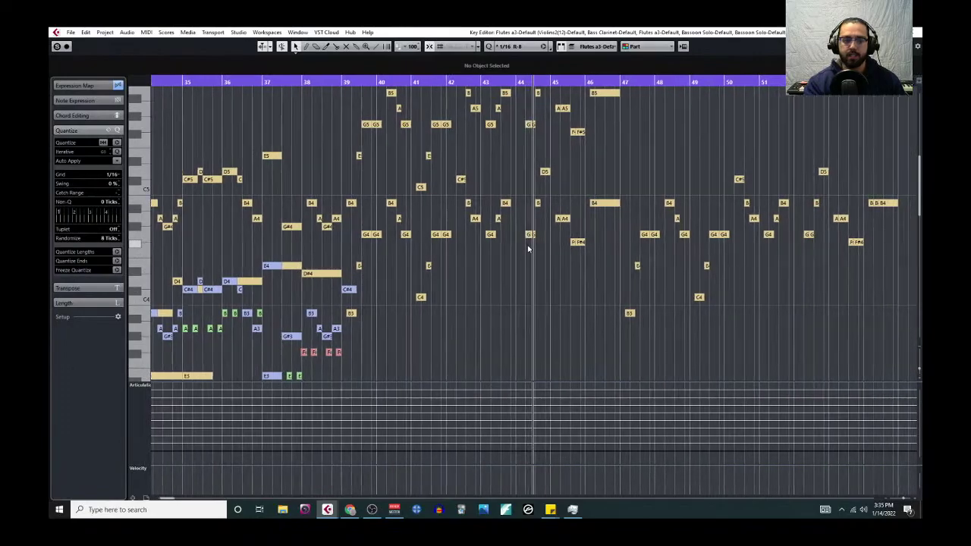
scroll(529, 249, "up", 3)
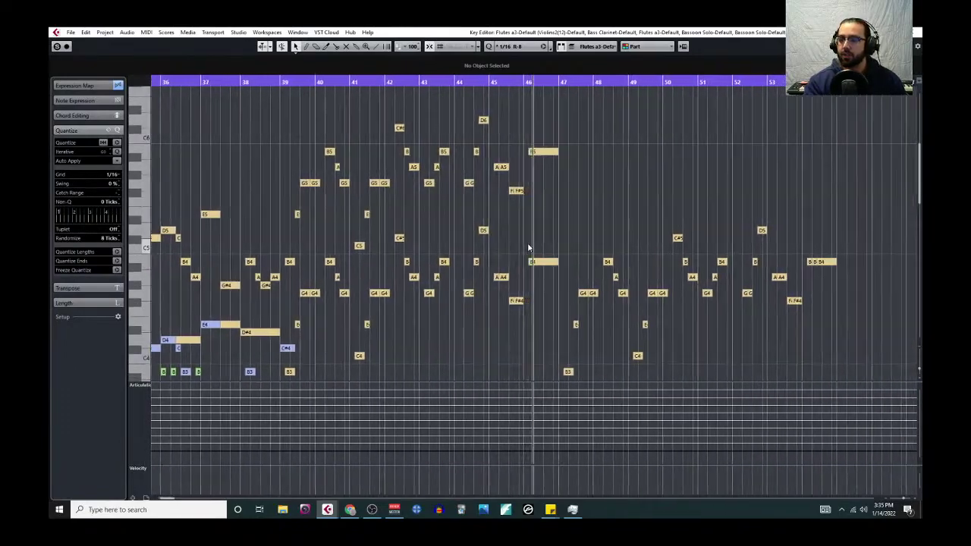
scroll(529, 247, "down", 3)
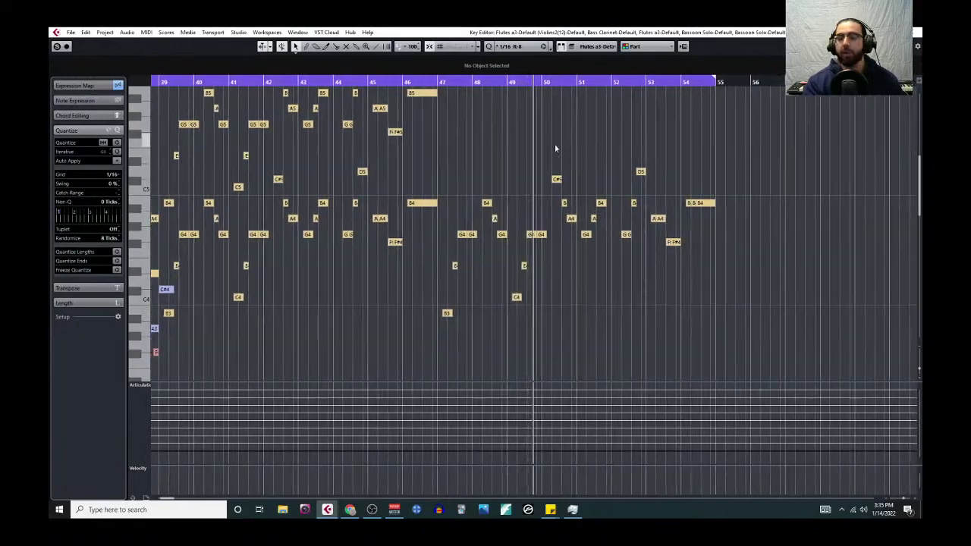
scroll(380, 284, "up", 5)
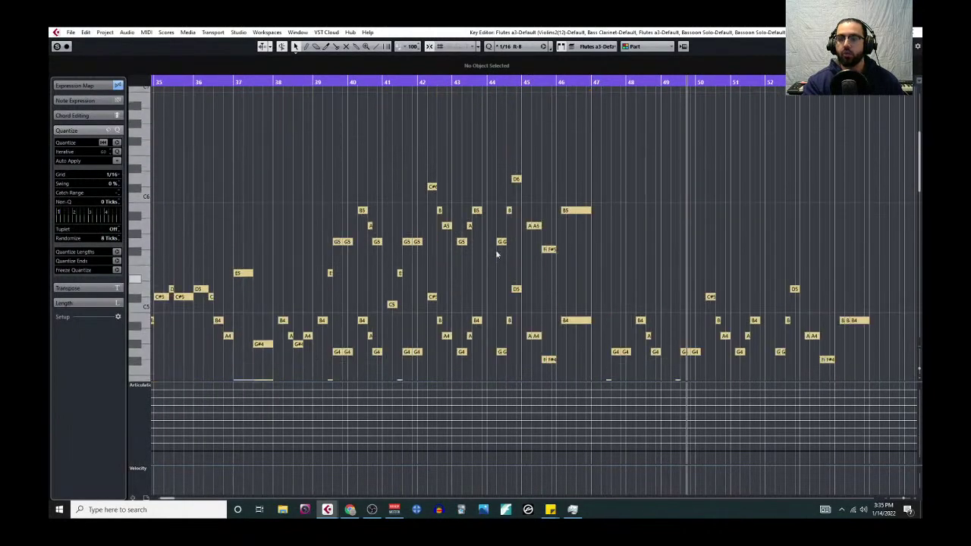
scroll(492, 273, "down", 5)
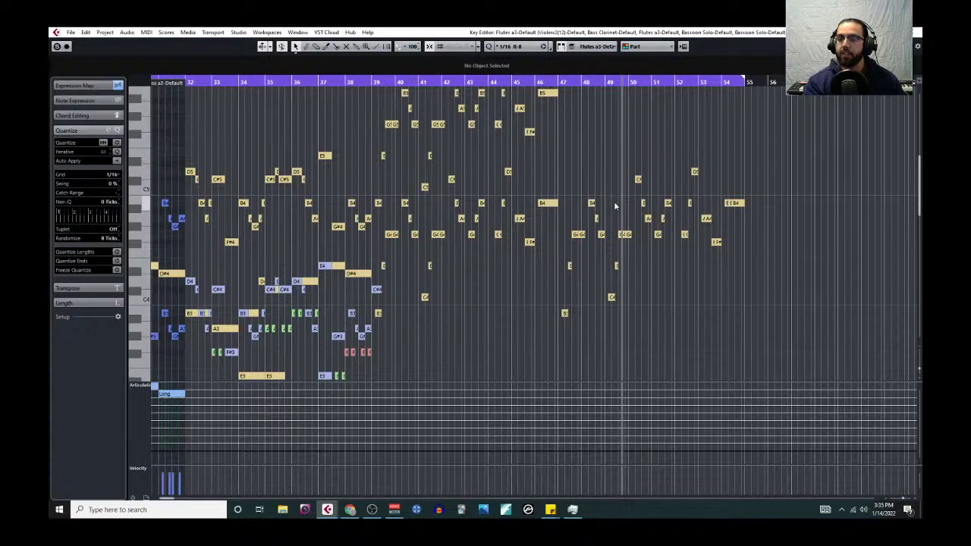
Step: Place the playhead at the start of bar 39 and show the transport panel
key("h")
key("h")
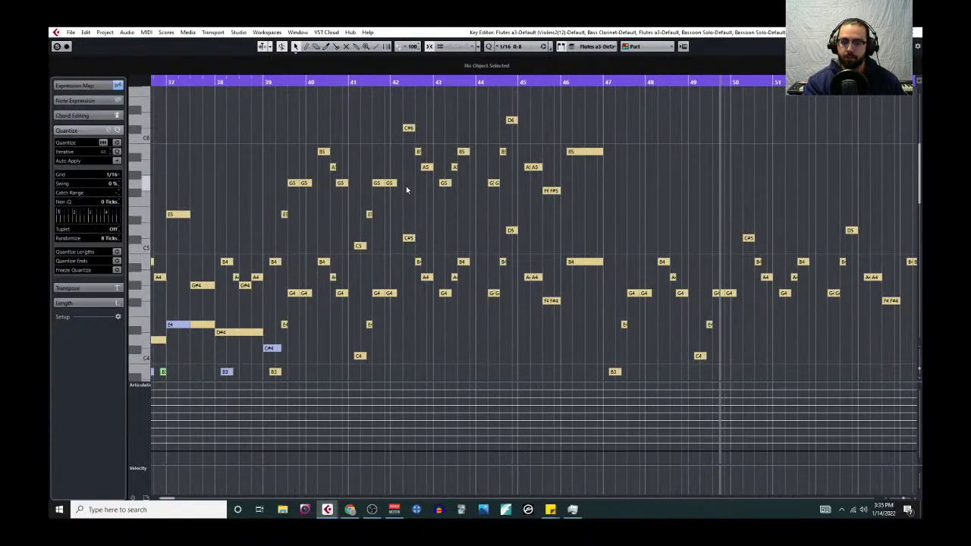
left_click(264, 84)
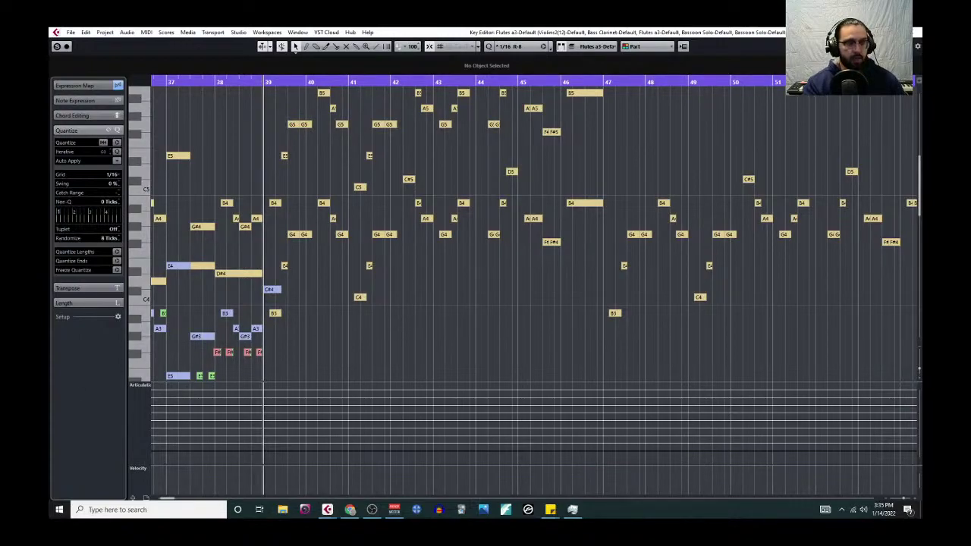
key("F2")
left_click_drag(527, 400, 695, 485)
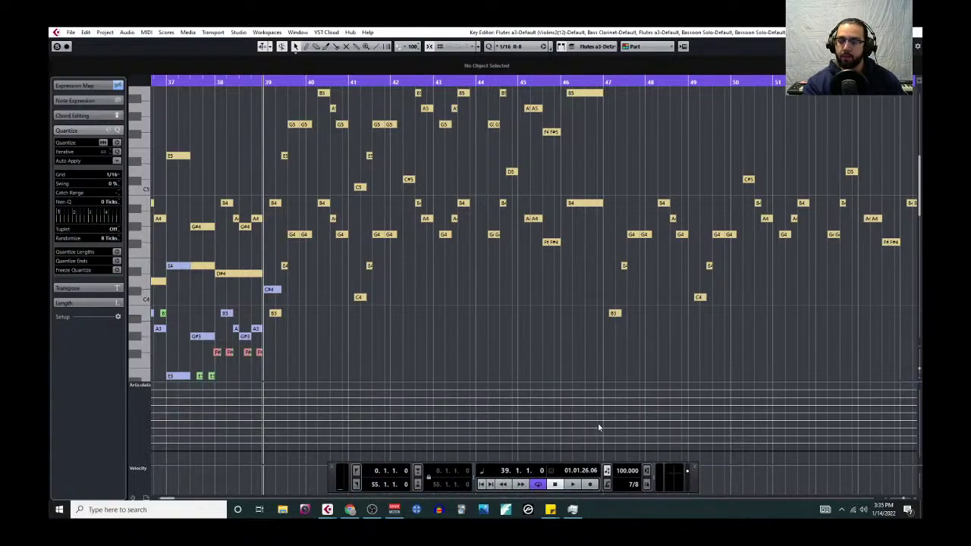
Step: Close the Key Editor and collapse the Woodwinds and Brass folders to reach the Strings tracks around bar 39
left_click(917, 32)
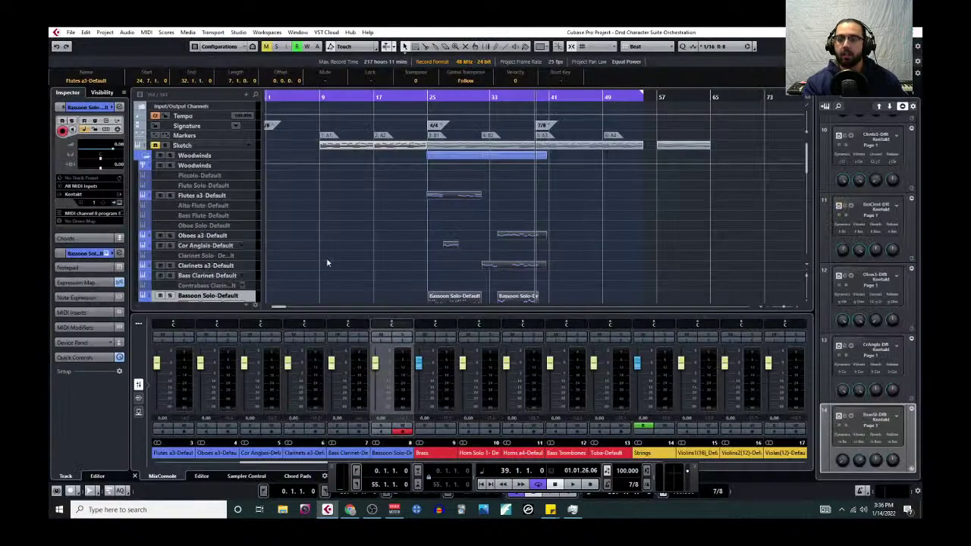
left_click(146, 161)
left_click(145, 166)
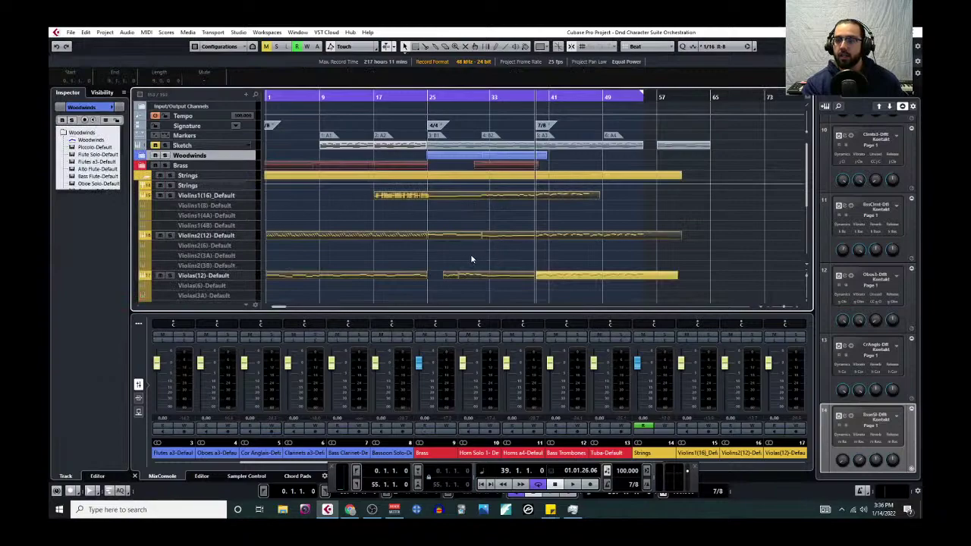
scroll(483, 248, "up", 3, "ctrl")
scroll(546, 233, "right", 4)
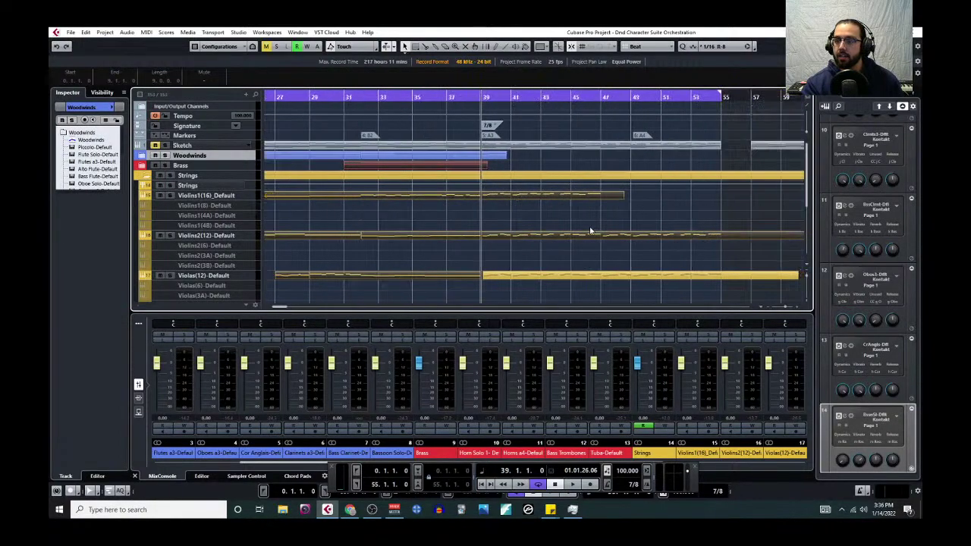
scroll(529, 245, "right", 2)
scroll(513, 252, "down", 2)
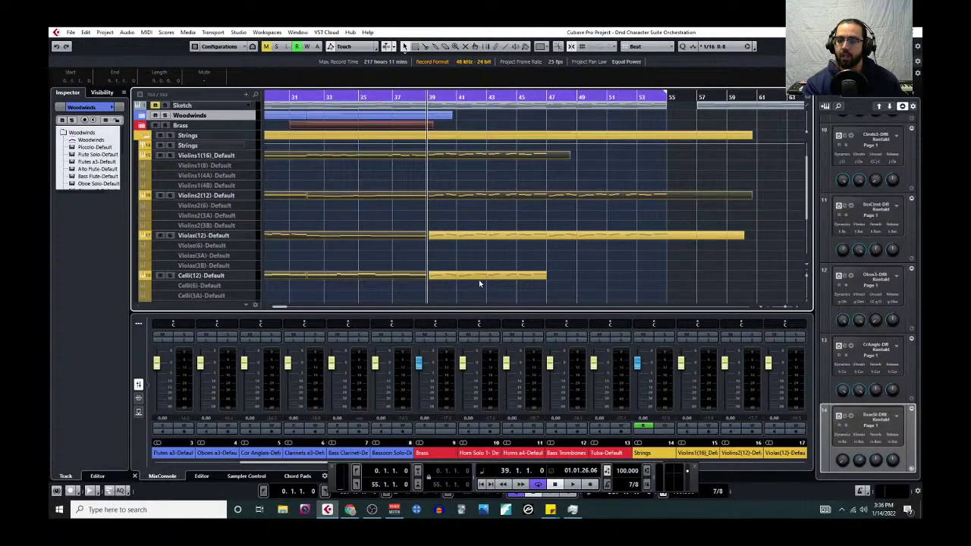
Step: Clear the viola and cello part selection and open the instrument parts together in the Key Editor
left_click(516, 284)
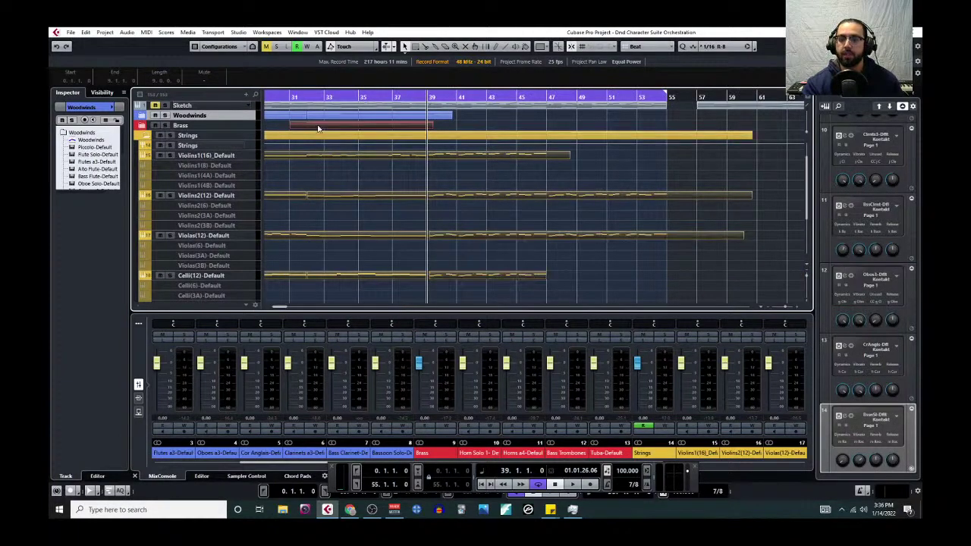
left_click(155, 33)
left_click(174, 43)
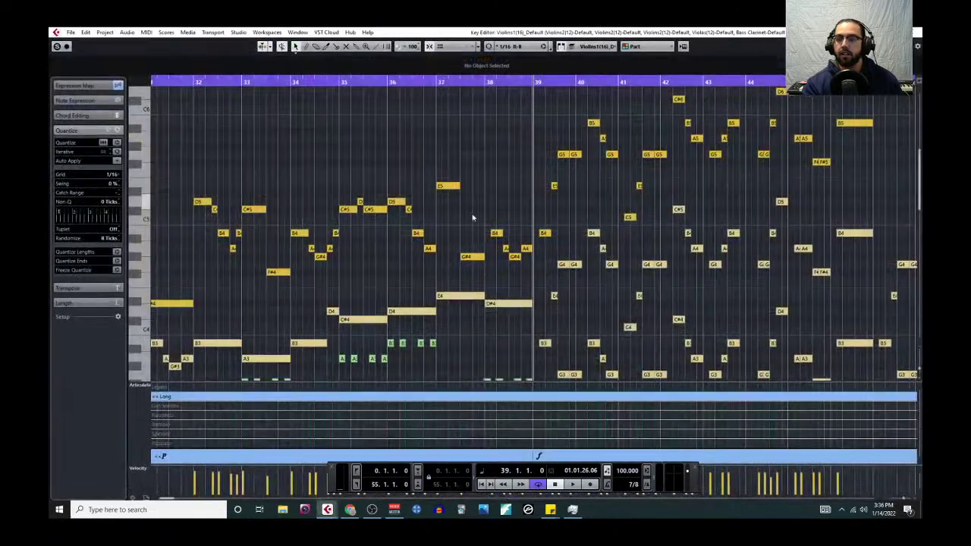
Step: Play from bar 39 and examine how the strings layer the melody from the lowest to the highest octave
scroll(519, 243, "down", 3)
scroll(548, 251, "down", 3)
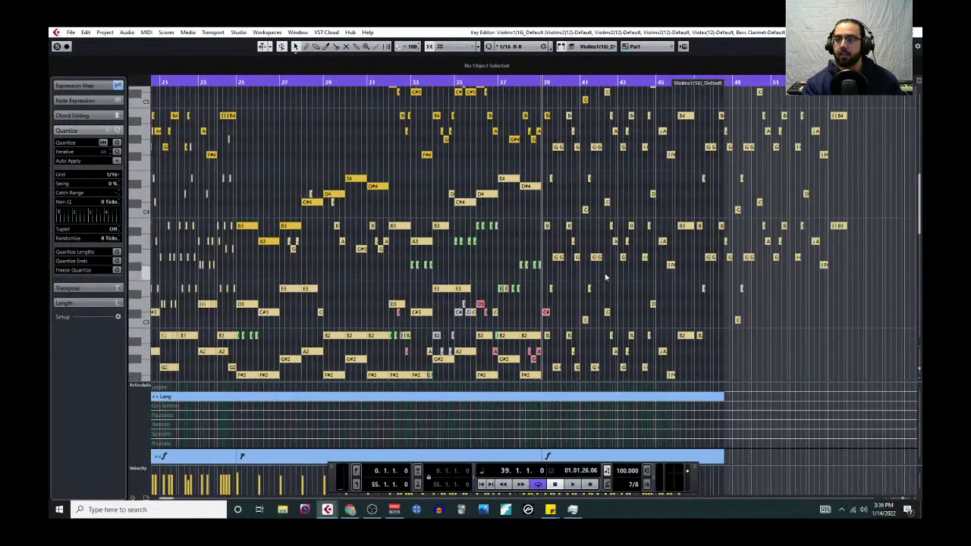
scroll(607, 280, "down", 3)
scroll(402, 241, "up", 4)
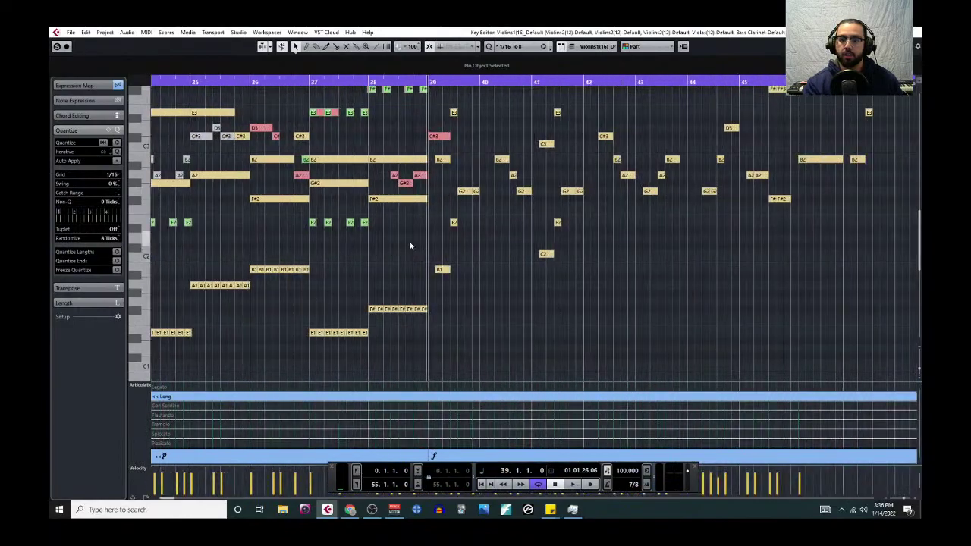
scroll(402, 242, "up", 2)
key("space")
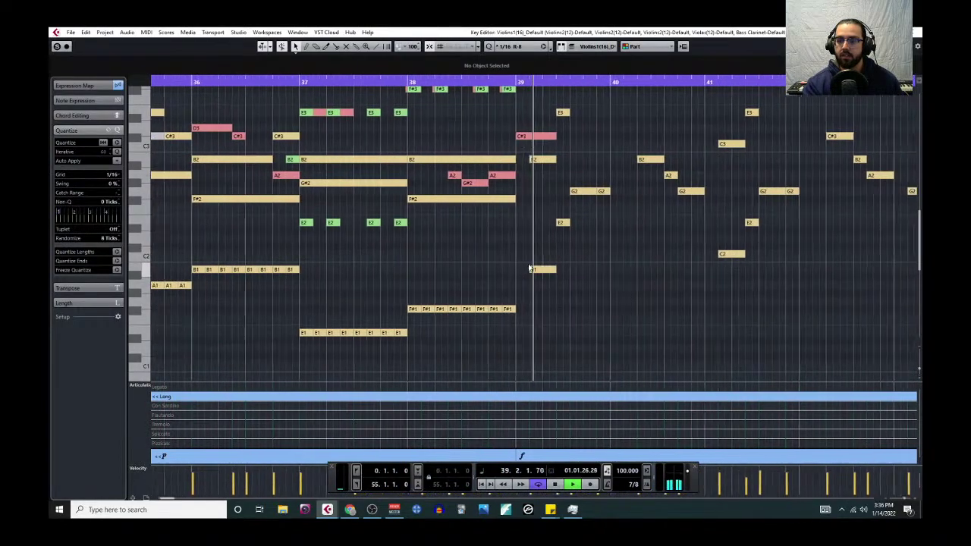
scroll(565, 261, "up", 10)
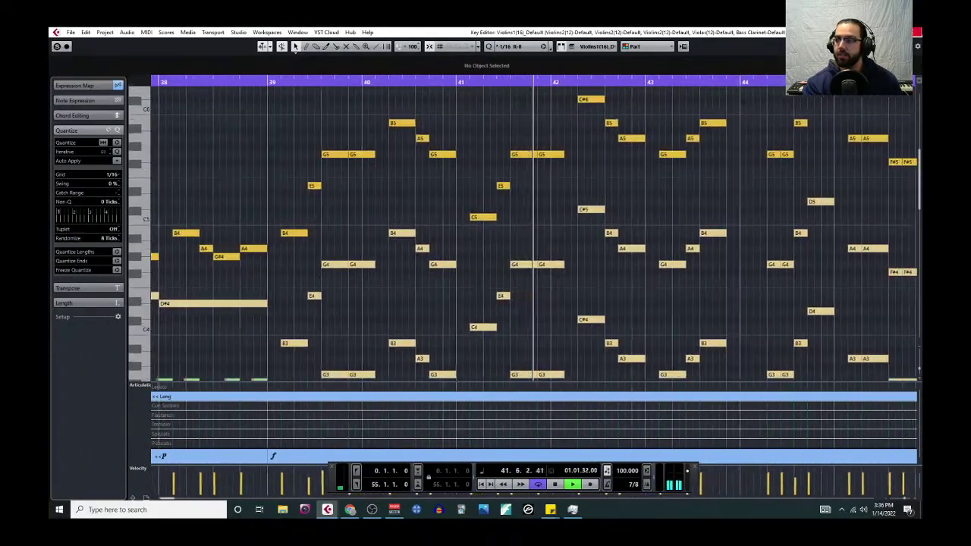
Step: Close the Key Editor and return the playhead to bar 39 in the project window
key("ctrl+e")
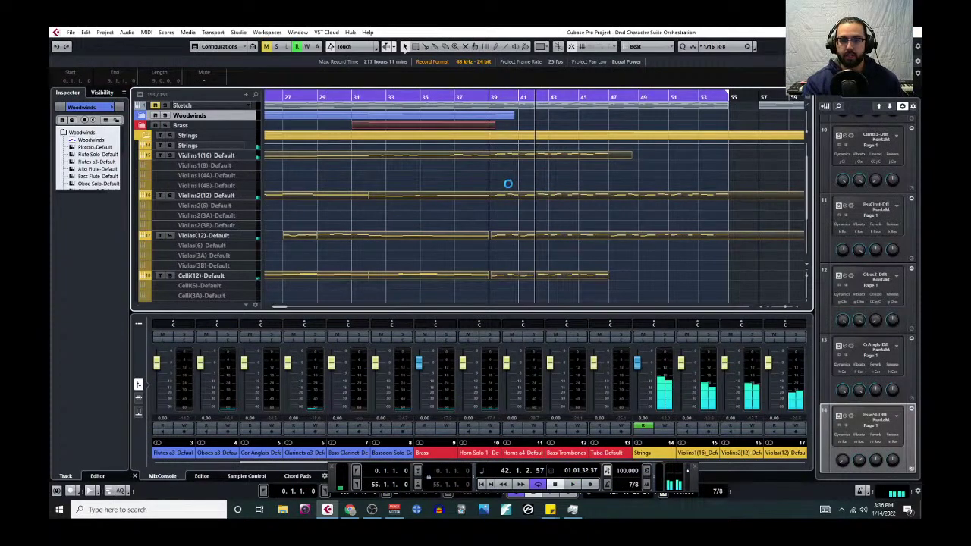
scroll(510, 190, "up", 2)
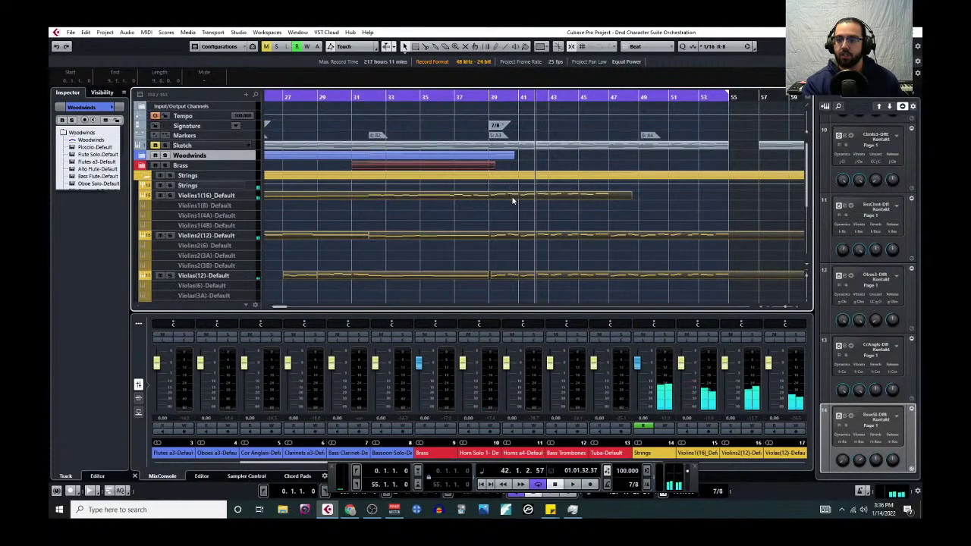
left_click(492, 97)
left_click(527, 224)
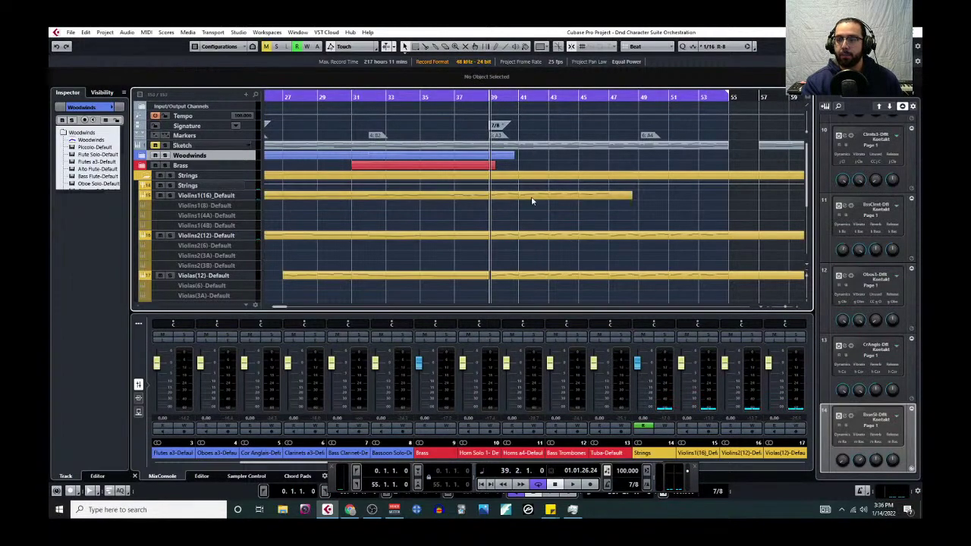
Step: Open the Violins1(16) part in the Key Editor and change its dynamic at bar 39 to ff
left_click(532, 202)
left_click(147, 32)
left_click(167, 43)
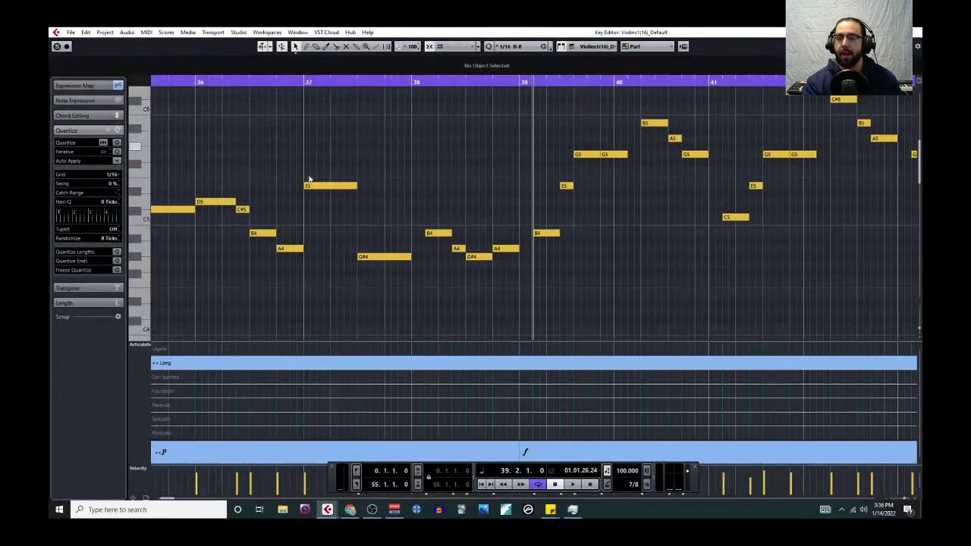
scroll(503, 308, "down", 3)
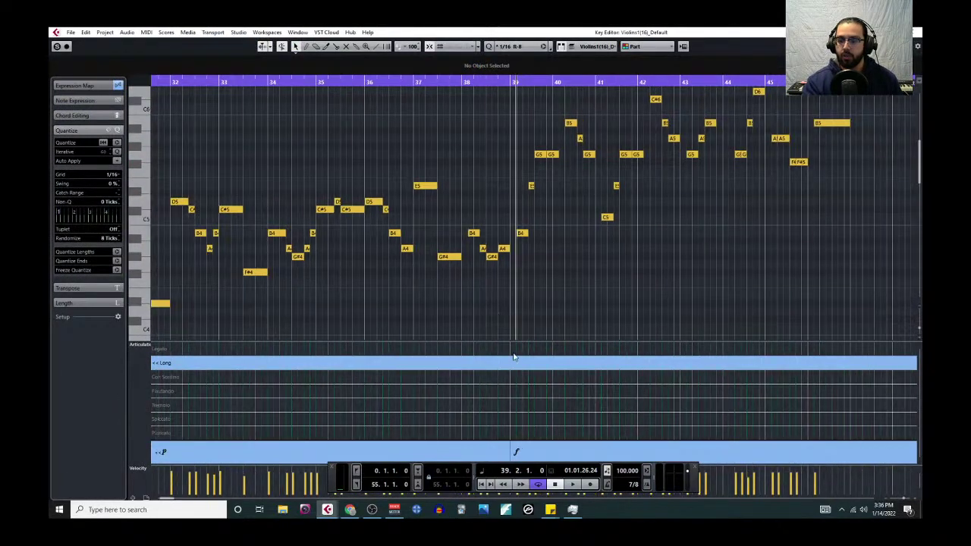
scroll(492, 311, "right", 3)
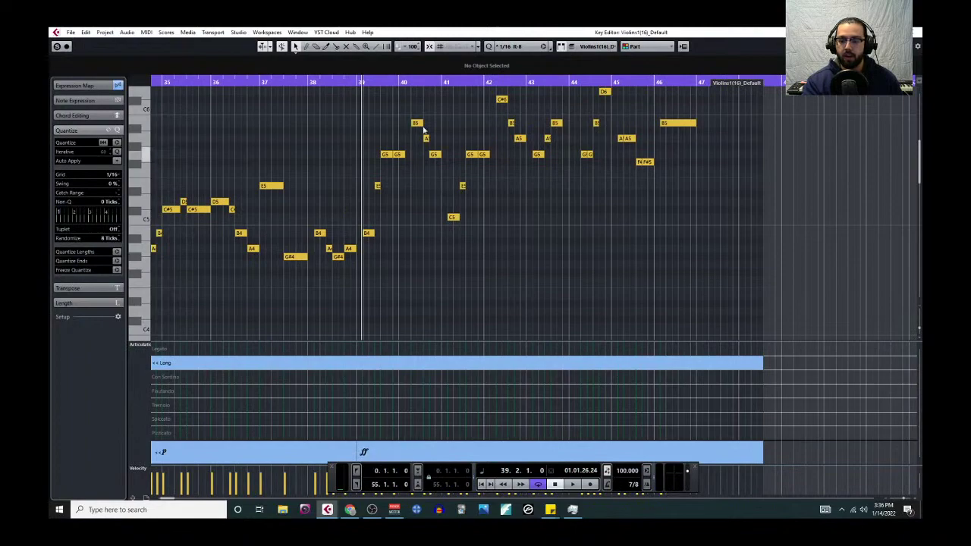
scroll(394, 228, "up", 2)
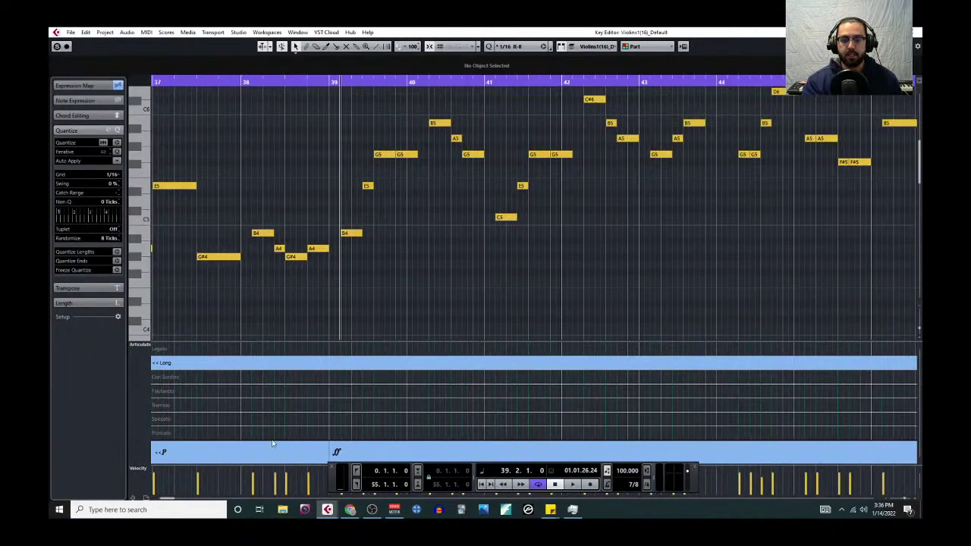
Step: Hide the transport panel and review how dynamic symbols map to velocity, volume and controller values in the Dynamics Mapping setup
key("F2")
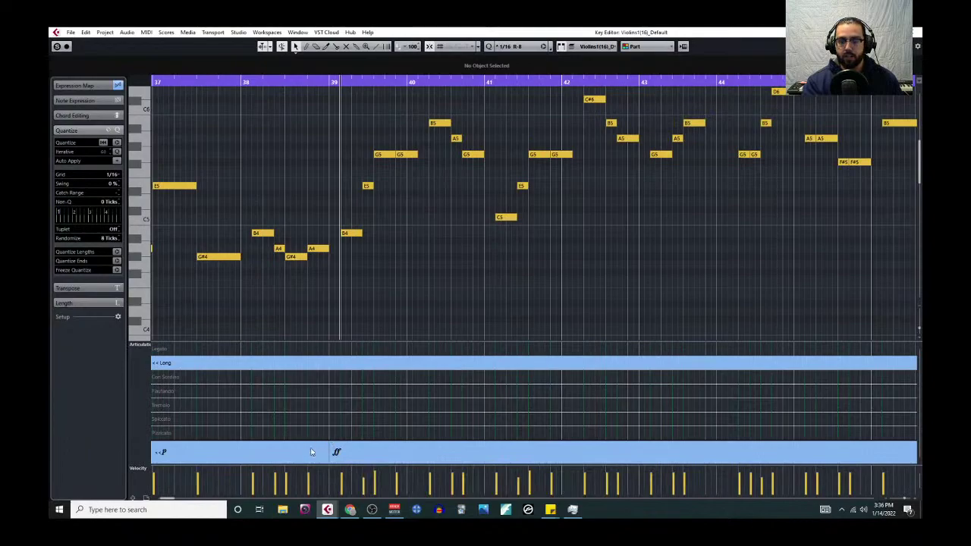
left_click(146, 345)
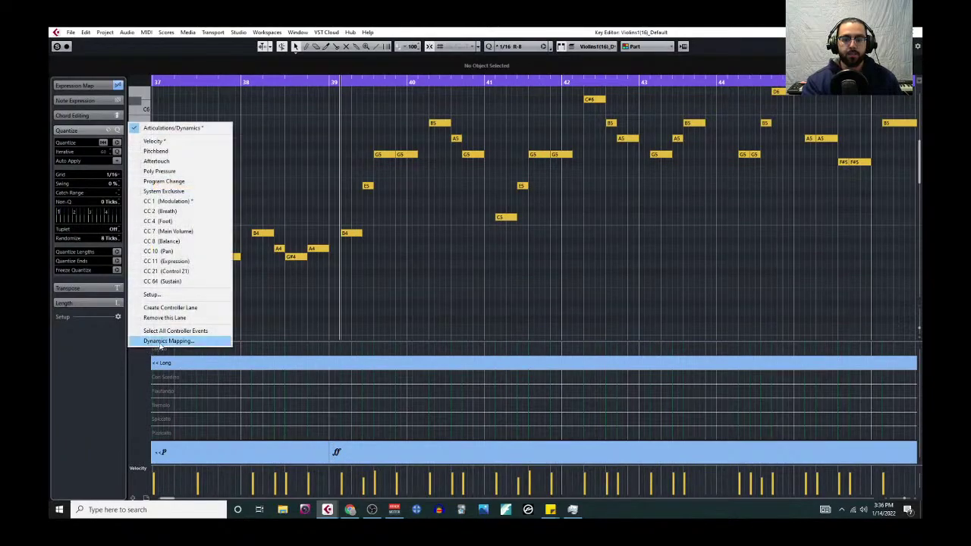
left_click(165, 341)
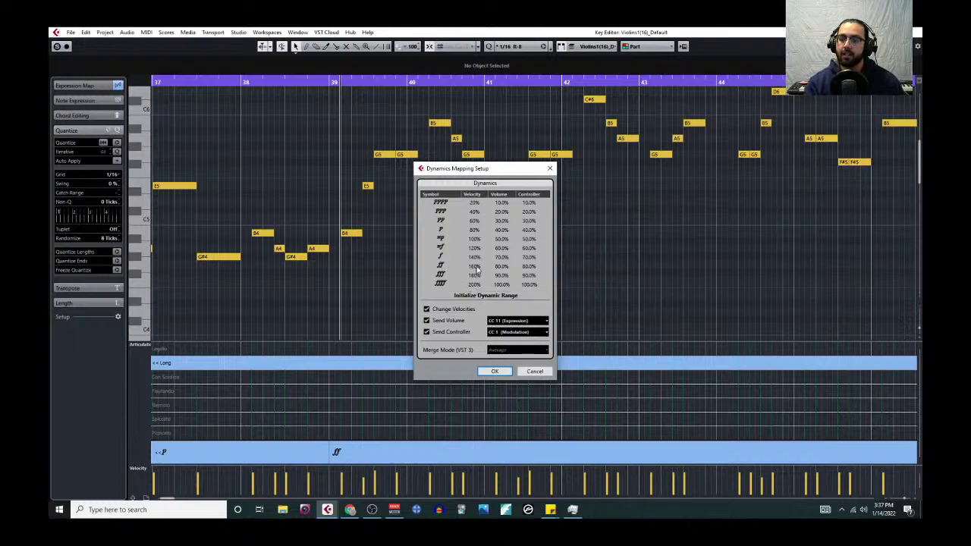
left_click(495, 372)
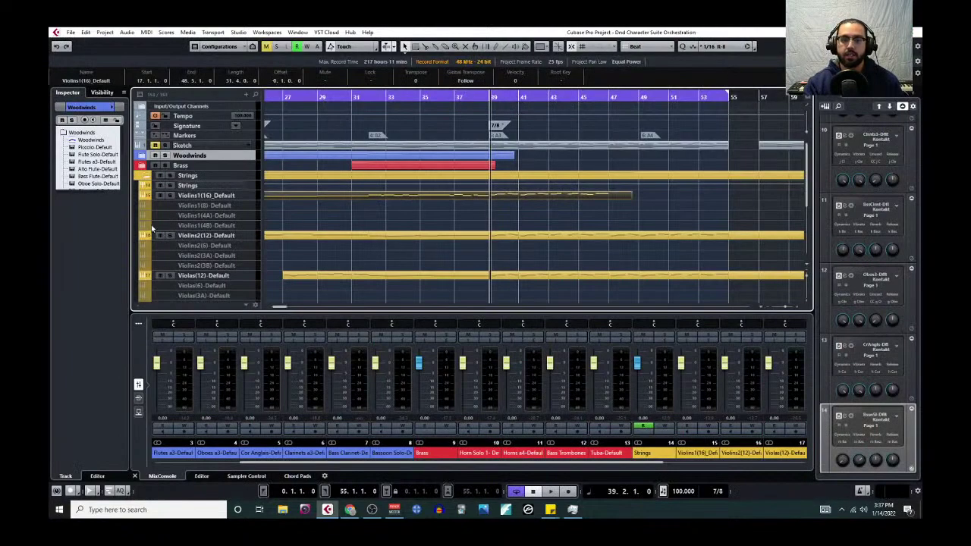
Step: Solo the Violins1(16) track, play it from bar 39, and add Violins2(12) to the soloed playback
left_click(170, 195)
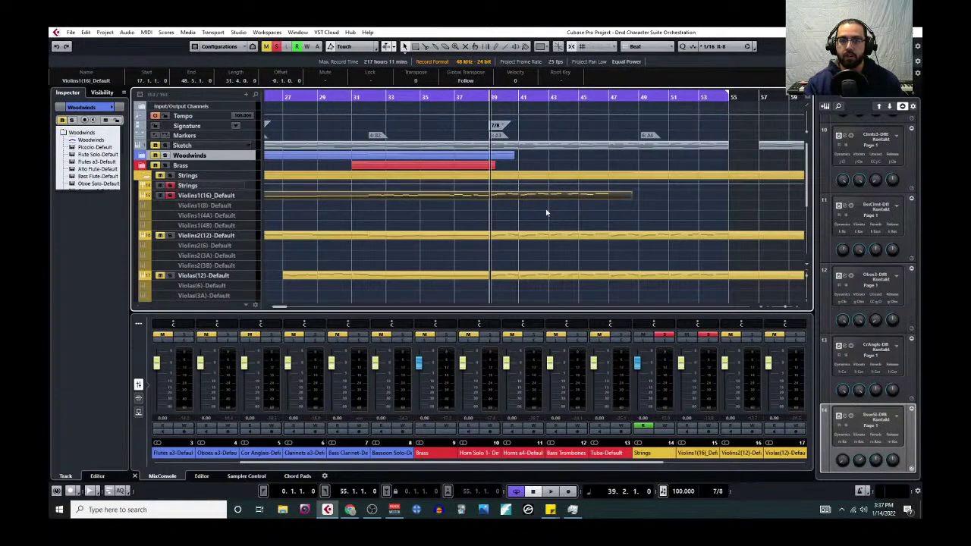
key("space")
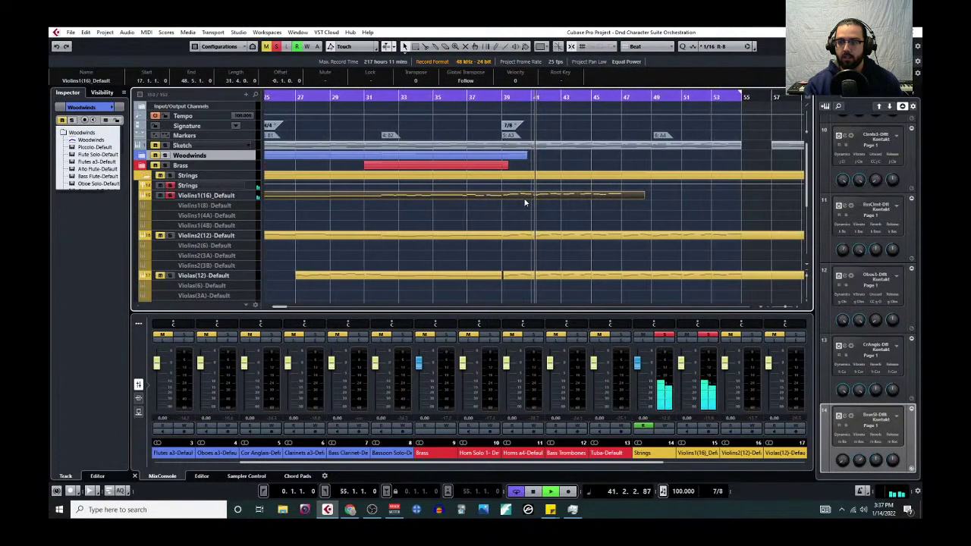
key("space")
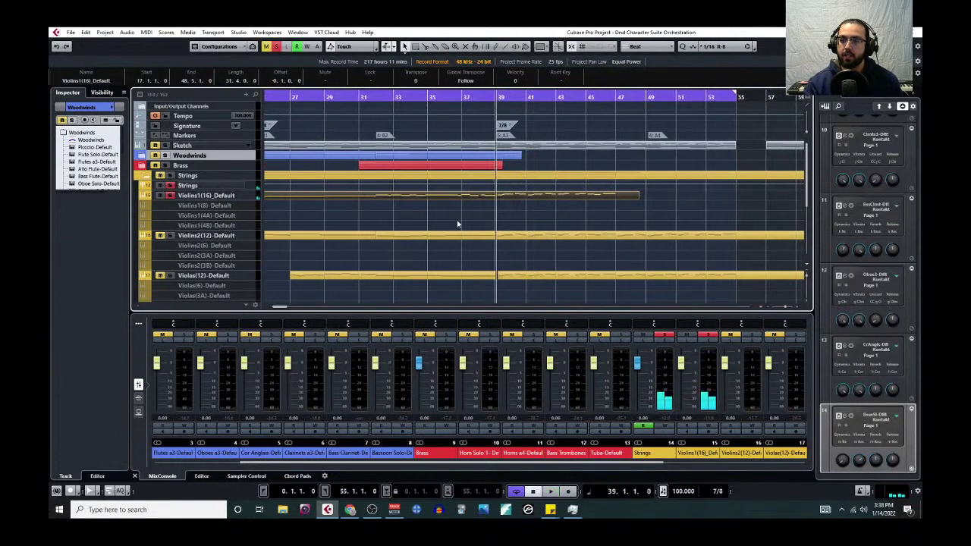
key("space")
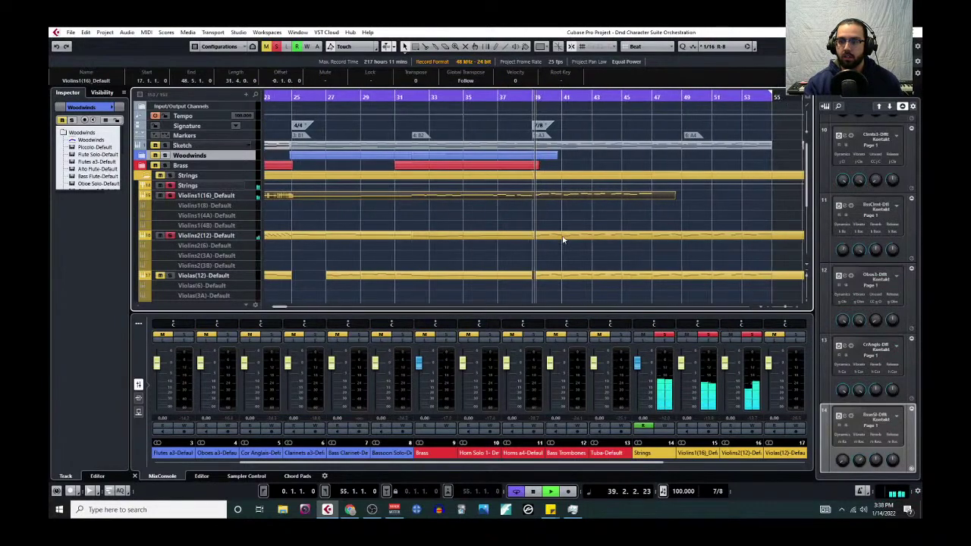
Step: Open the Violins2(12) part containing bar 39 in the Key Editor and change its dynamic at bar 39 to ff
left_click(554, 237)
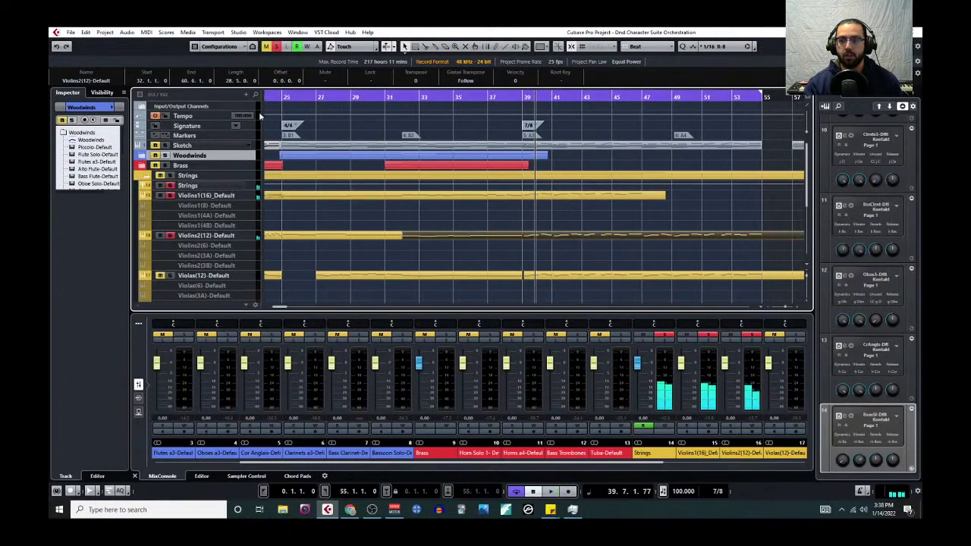
left_click(146, 33)
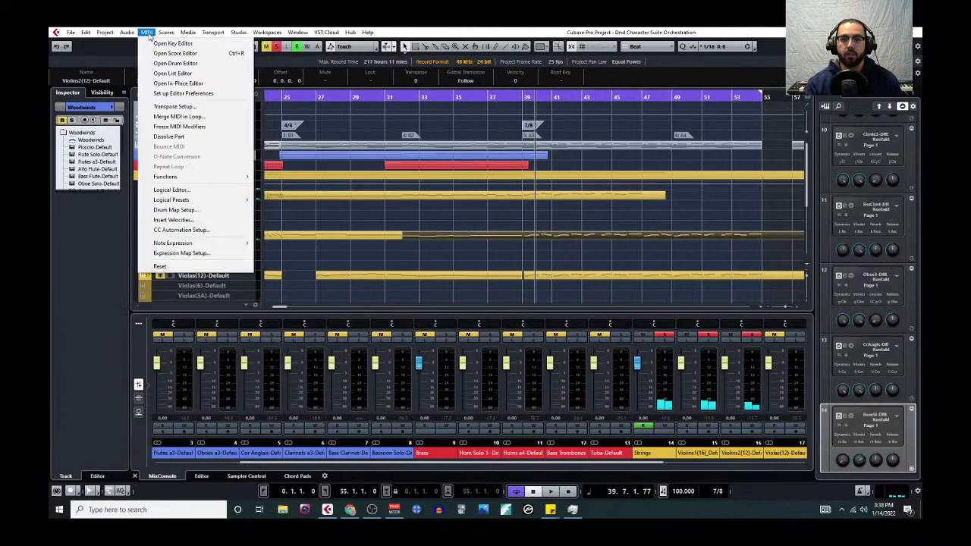
left_click(159, 44)
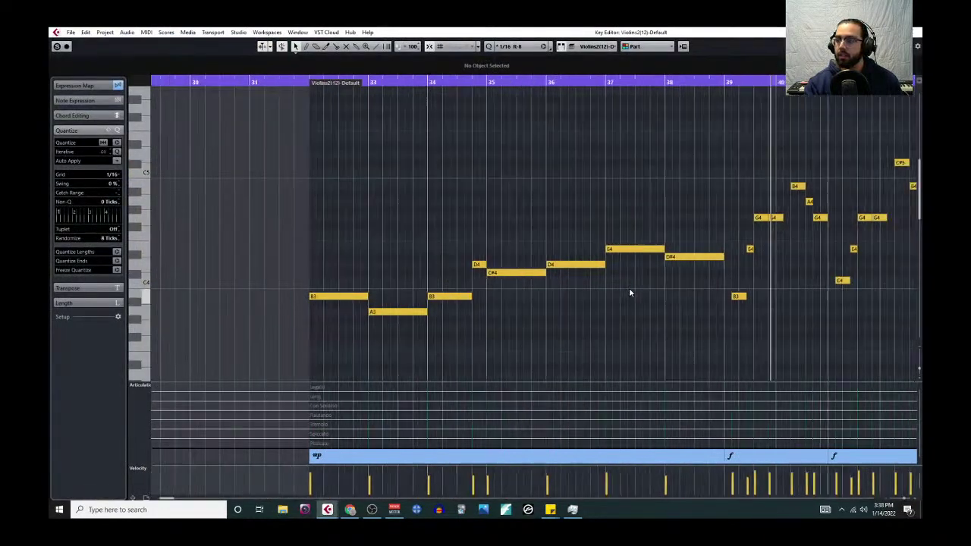
scroll(656, 330, "right", 2)
left_click(637, 459)
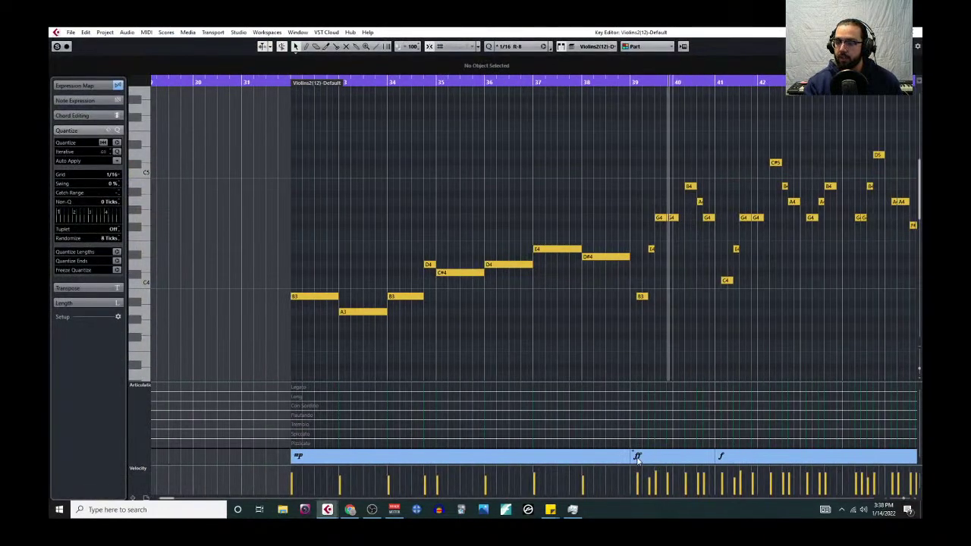
Step: Play both violin sections from bar 39, close the Key Editor, and add the Violas(12) track to the solo
left_click(631, 85)
key("space")
key("ctrl+e")
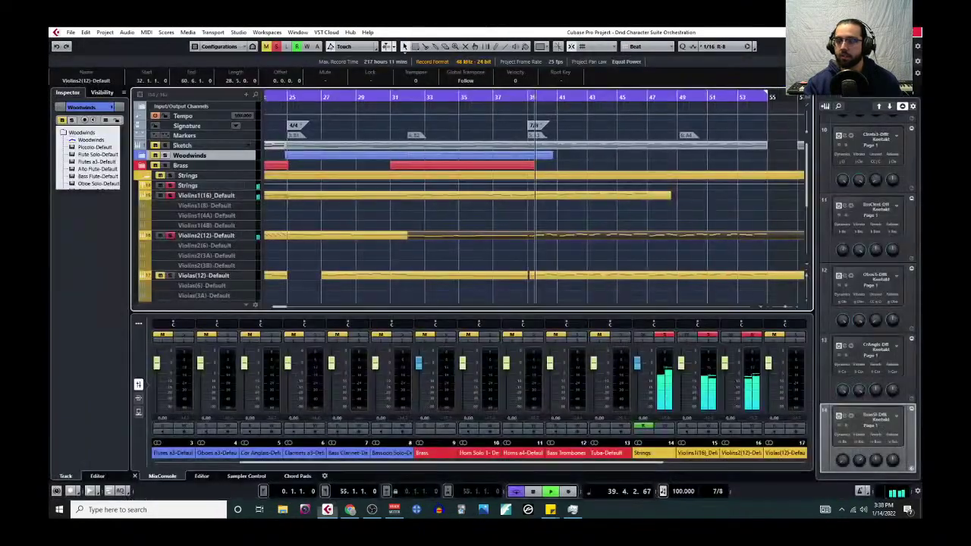
scroll(523, 242, "down", 3)
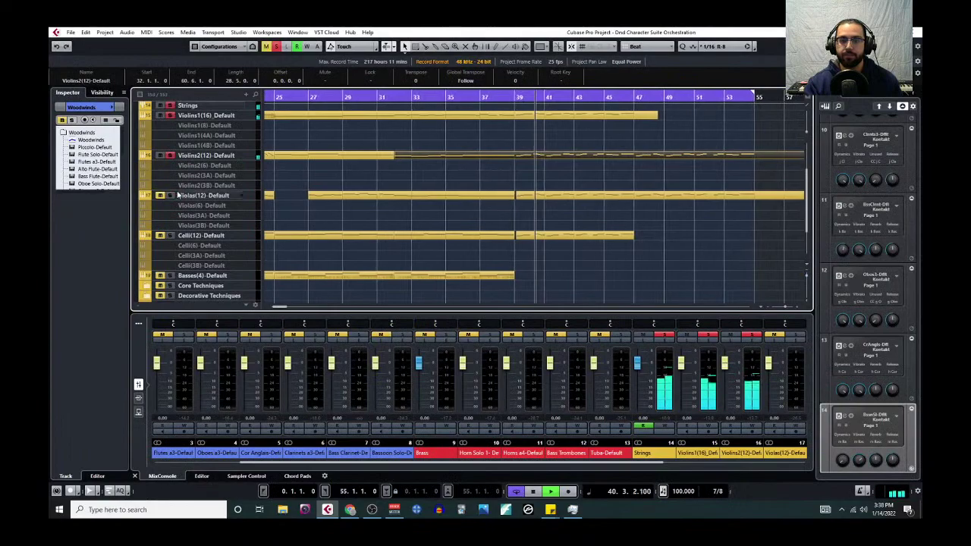
key("space")
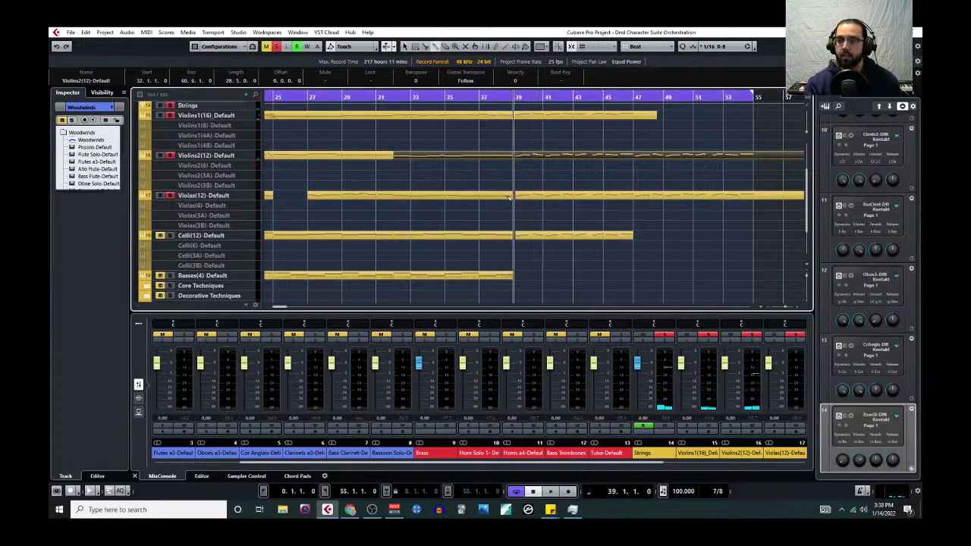
Step: Glue the Violas(12) parts at bar 39, set the dynamic there to ff in the Key Editor, and play the passage
left_click(526, 203)
left_click(146, 31)
left_click(164, 43)
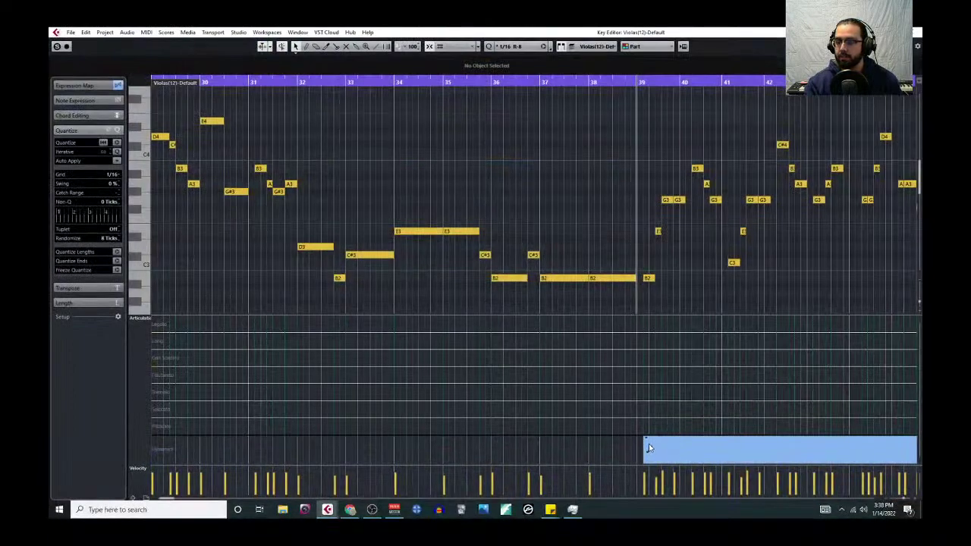
key("space")
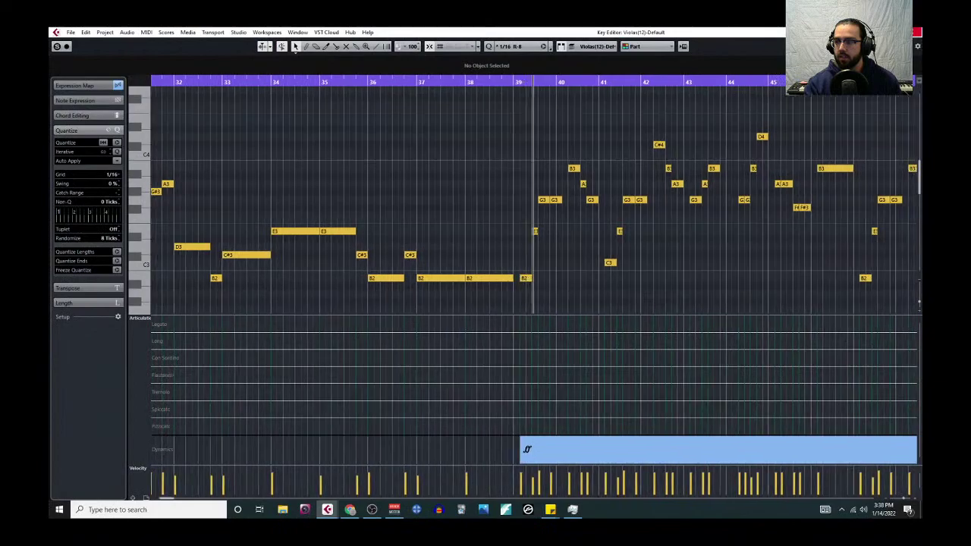
key("ctrl+w")
key("space")
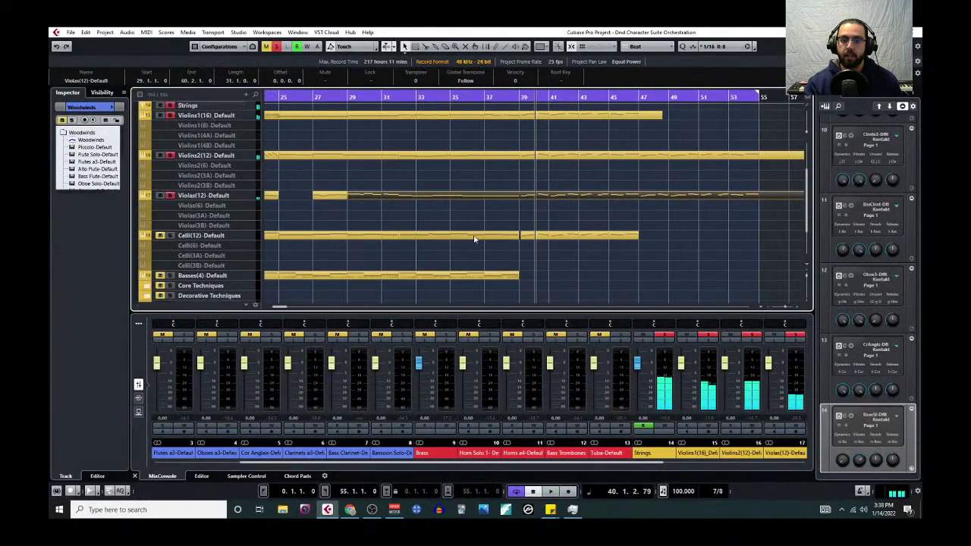
Step: Glue the two Celli(12) parts meeting at bar 39 and add the cello track to the solo
right_click(504, 267)
left_click(535, 264)
left_click(517, 236)
key("1")
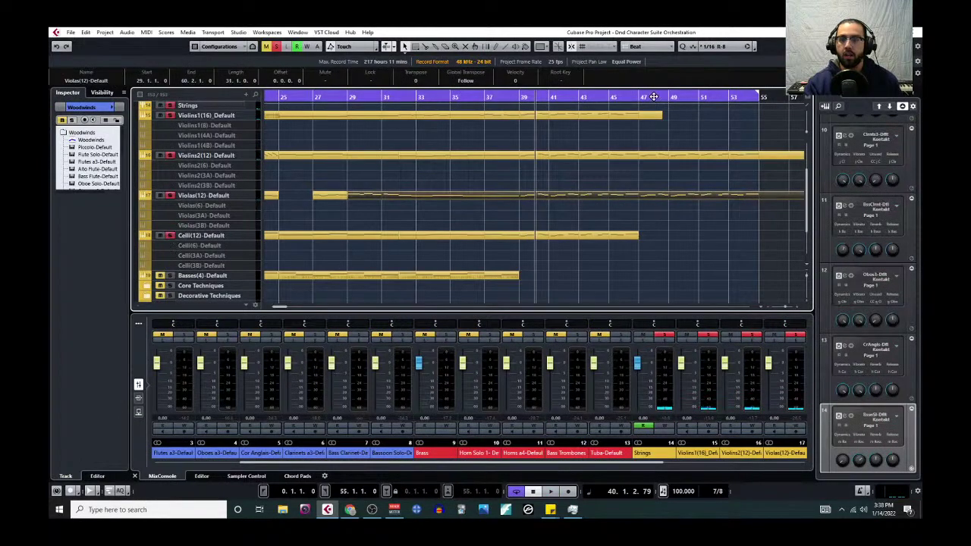
Step: Play the soloed violins, violas and cellos from bar 39, following the viola part in the Key Editor
left_click(533, 91)
left_click(147, 32)
left_click(159, 43)
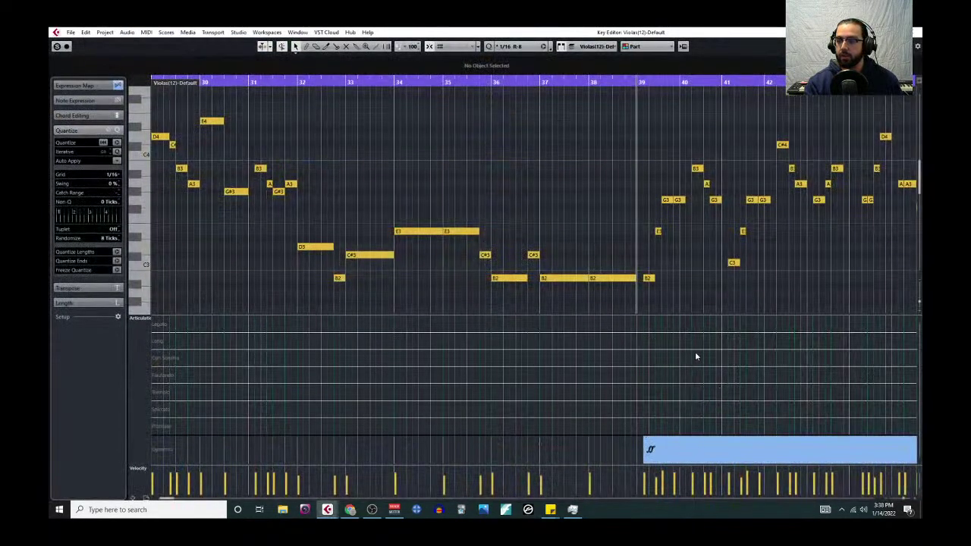
key("space")
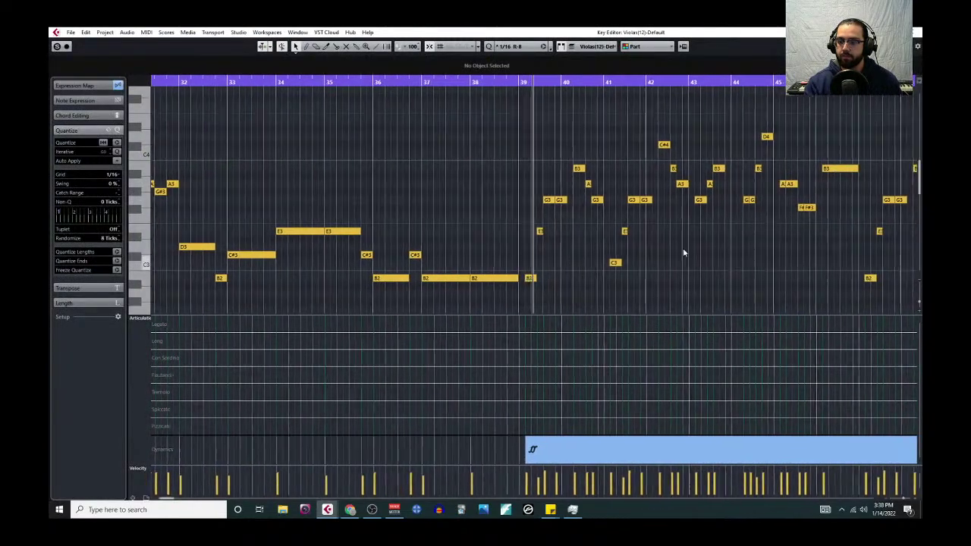
key("ctrl+e")
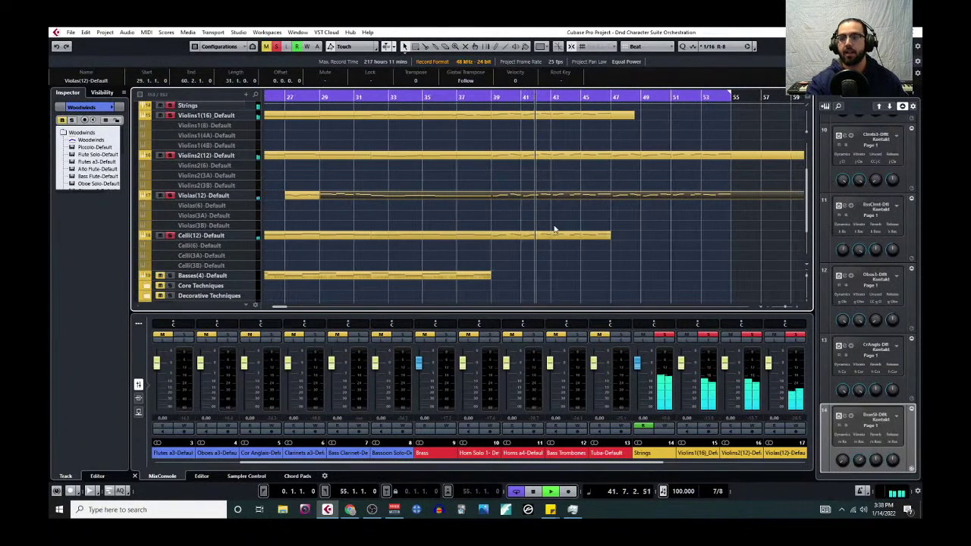
key("space")
left_click(597, 225)
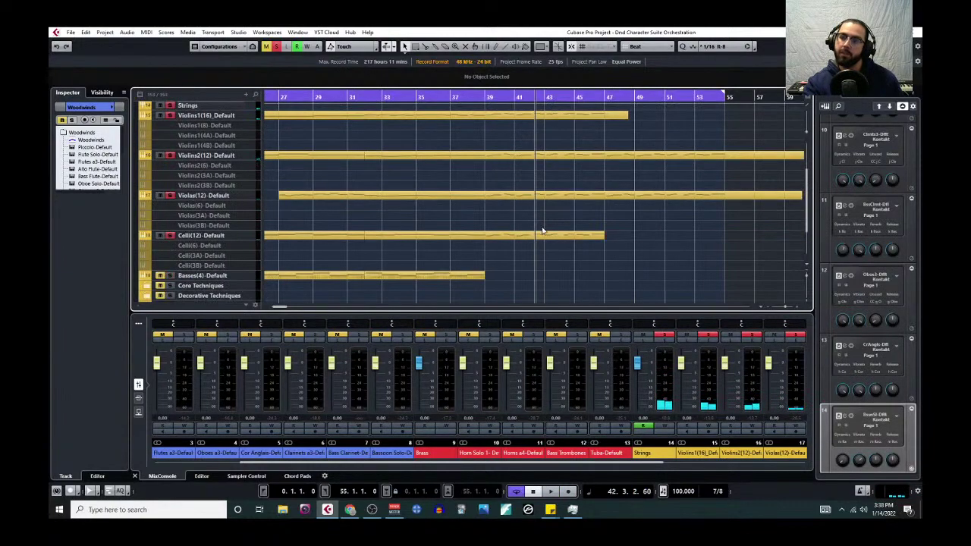
Step: Place the playhead exactly at the start of bar 39 and return to the beginning of the track list
left_click(488, 97)
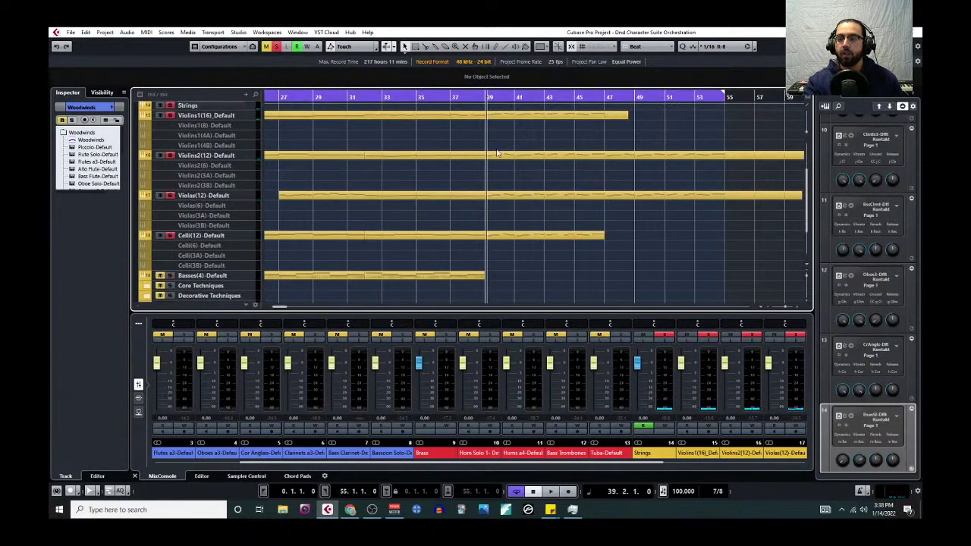
scroll(520, 220, "up", 2)
scroll(520, 220, "up", 2)
left_click(377, 97)
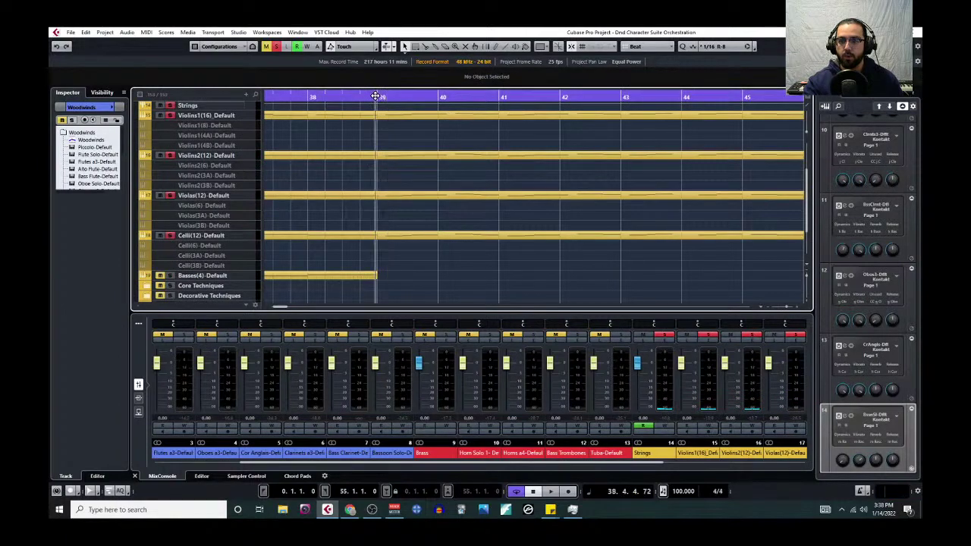
scroll(440, 238, "down", 2)
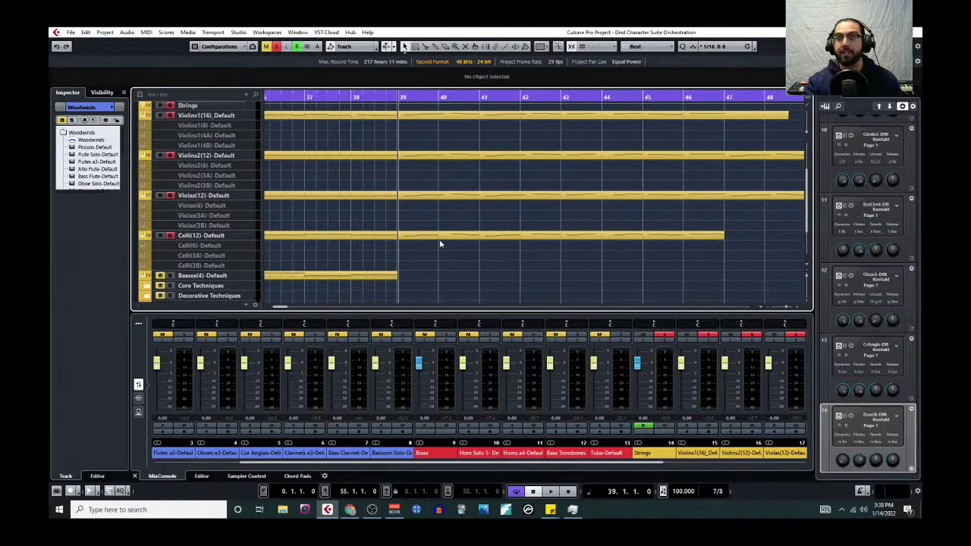
scroll(441, 246, "down", 2)
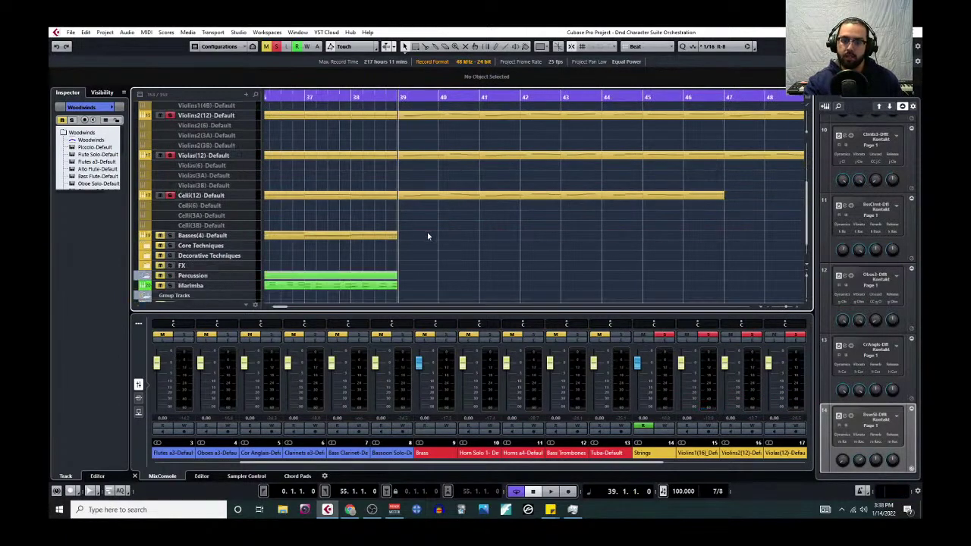
scroll(412, 243, "up", 6)
Step: Open the project Notepad and find the Macro Level Considerations (A3) section
left_click(104, 33)
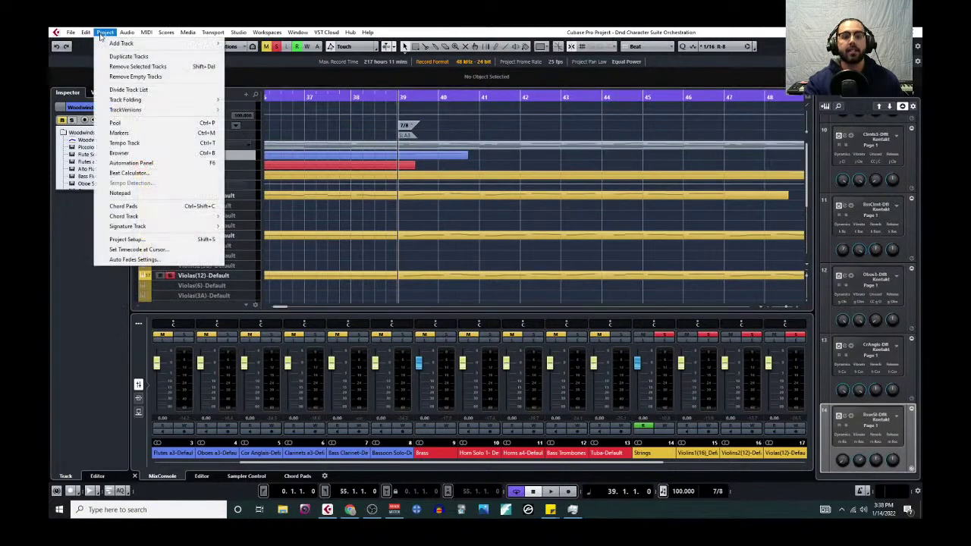
left_click(159, 199)
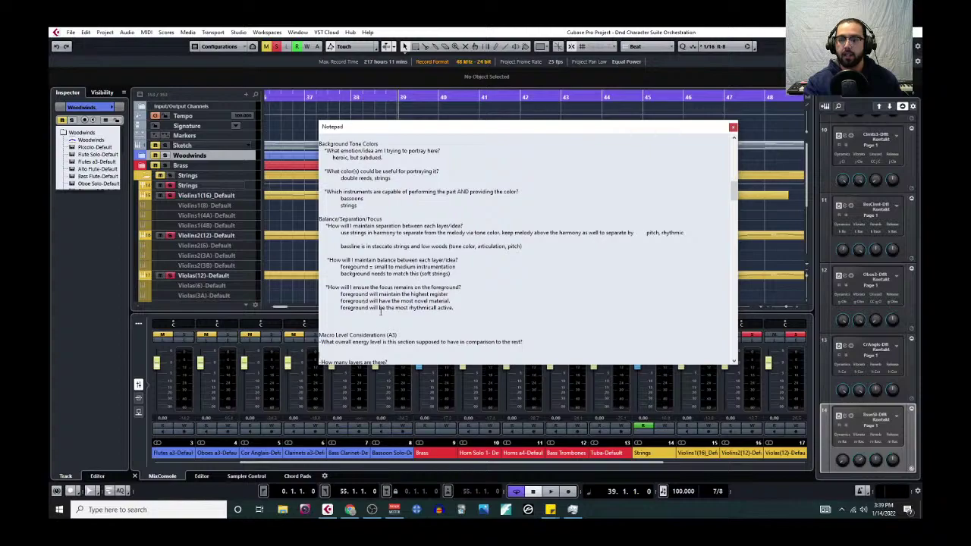
scroll(379, 307, "down", 3)
scroll(368, 273, "down", 3)
Step: Enlarge the note text, bring the A3 questions into view, and widen the Notepad window
scroll(362, 242, "up", 6, "ctrl")
scroll(388, 271, "down", 2)
scroll(391, 267, "down", 2)
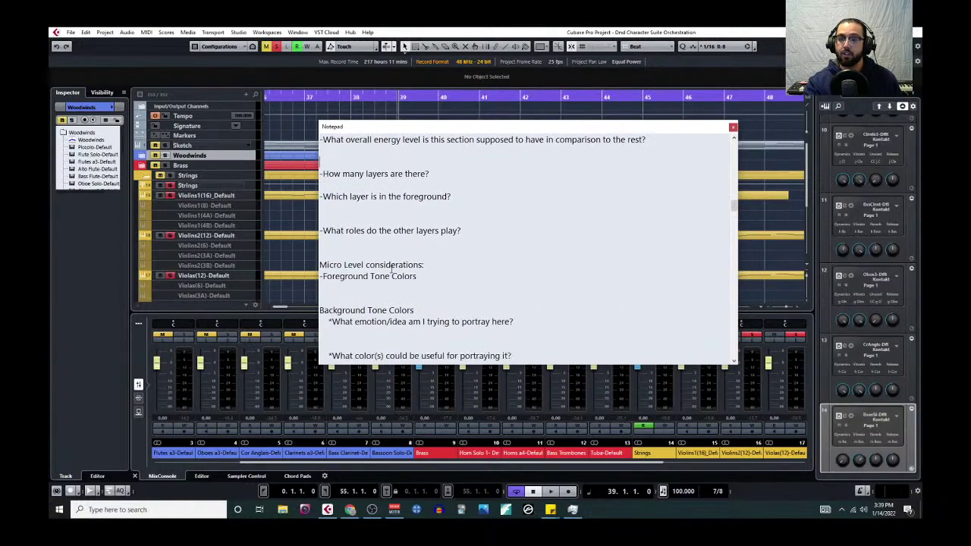
scroll(391, 268, "up", 1)
left_click_drag(740, 242, 797, 239)
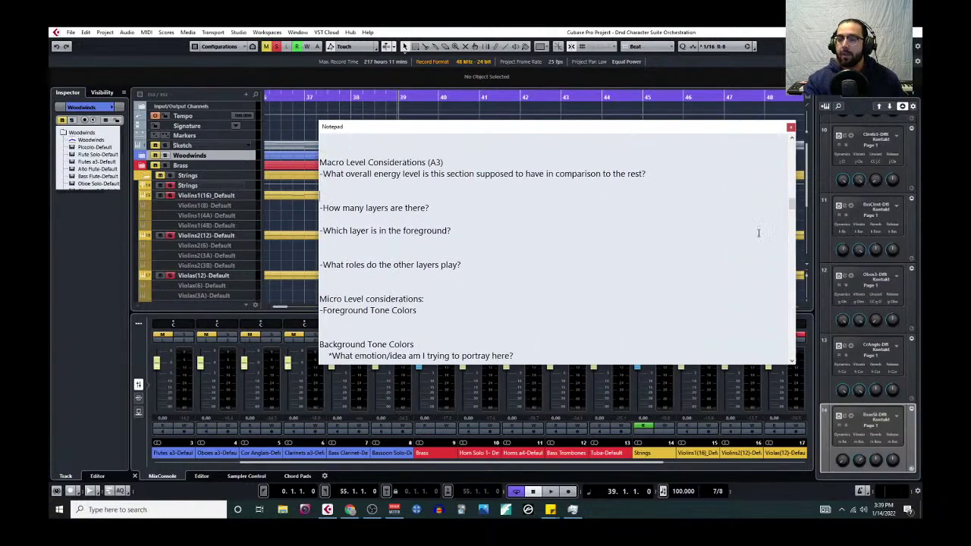
Step: Answer the A3 overall energy level question with "Massive energy! This is the climax of the entire piece!" on an indented line
left_click(648, 173)
key("Return")
type("Massive energy! This is the climax of the ent")
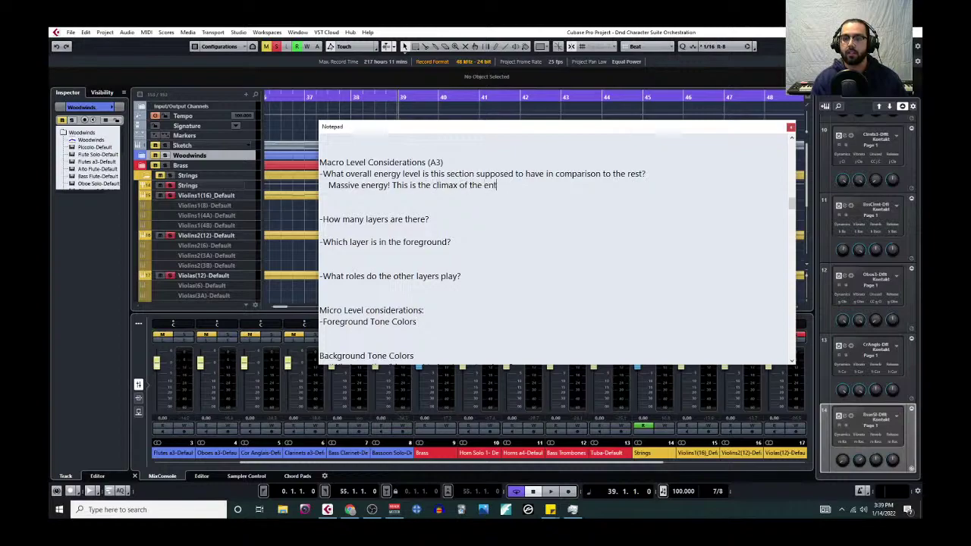
type("ire piece!")
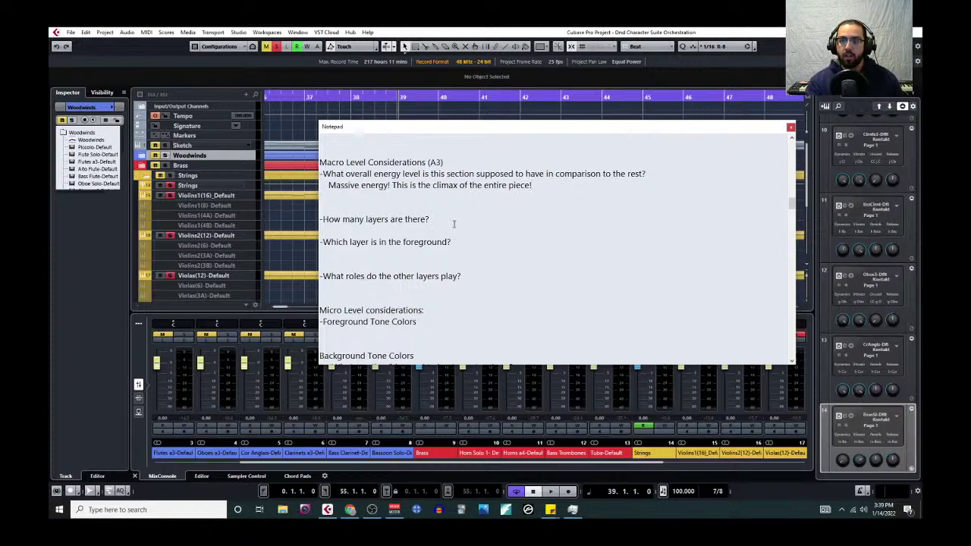
Step: Answer the question of how many layers there are with "Melody, Bassline, and Harmony." on the line beneath it
key("Return")
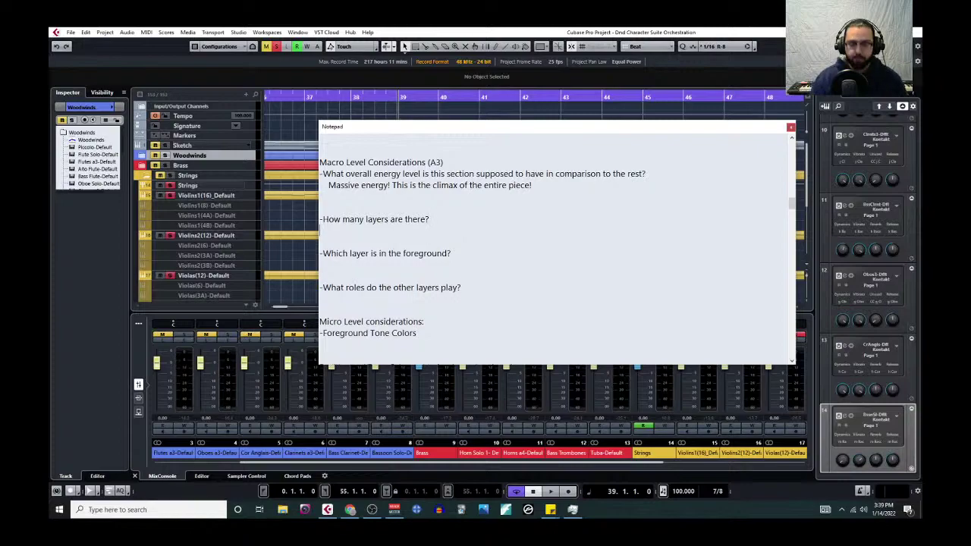
type("Melody.")
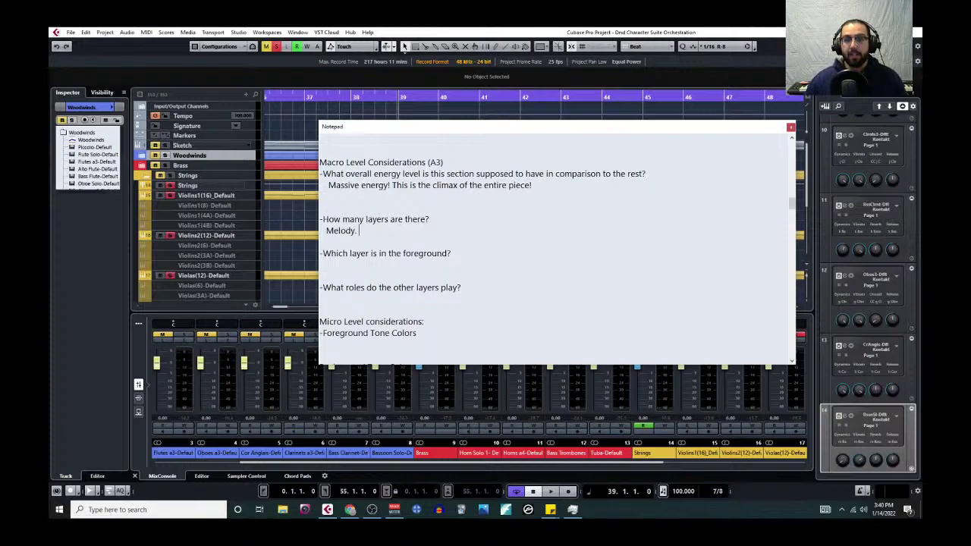
key("BackSpace")
key("BackSpace")
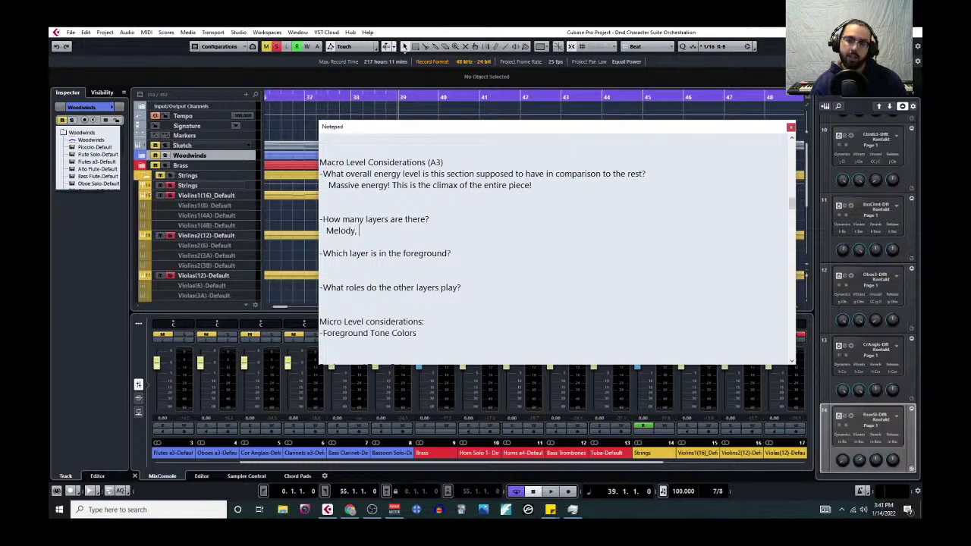
type("B")
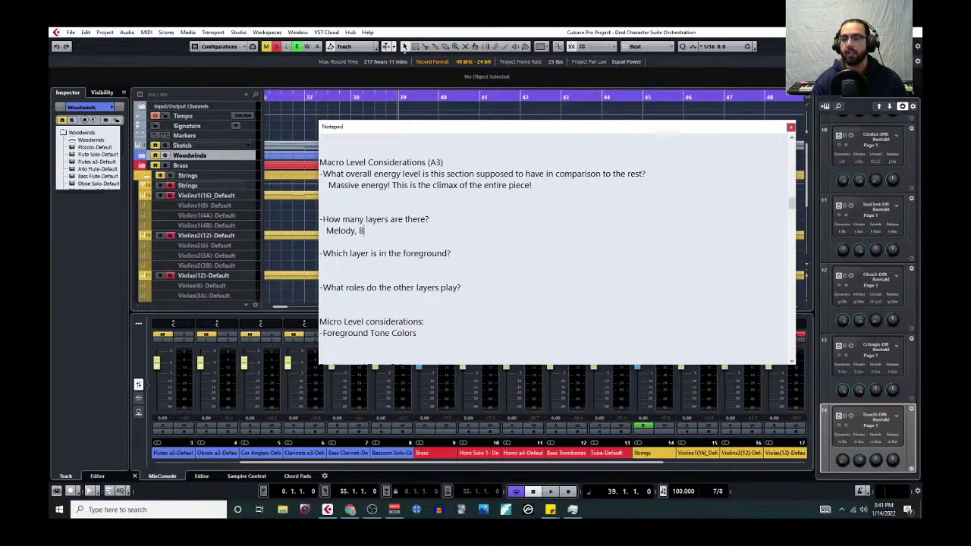
type("ass line")
key("BackSpace")
key("BackSpace")
key("BackSpace")
key("BackSpace")
key("BackSpace")
type("ln")
key("BackSpace")
type("ine, and ")
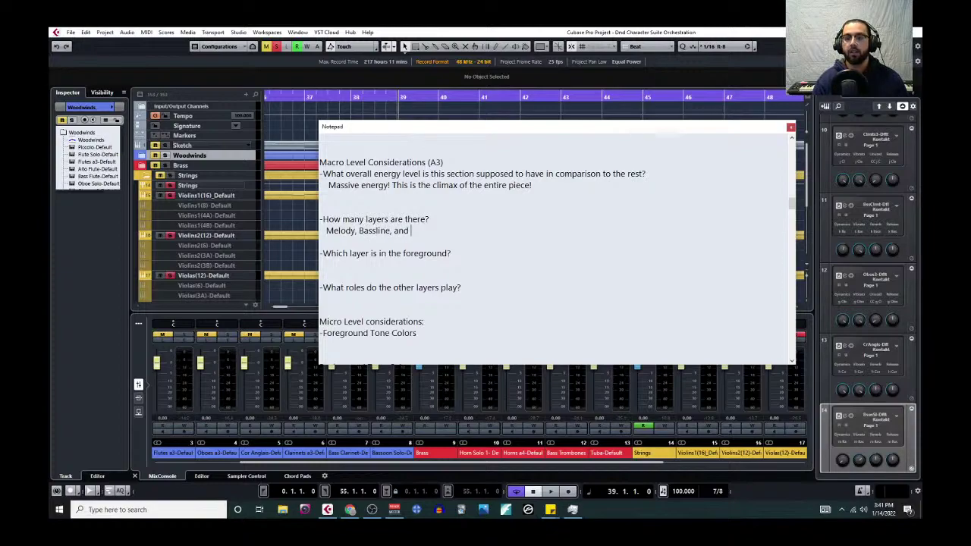
type("Harmony.")
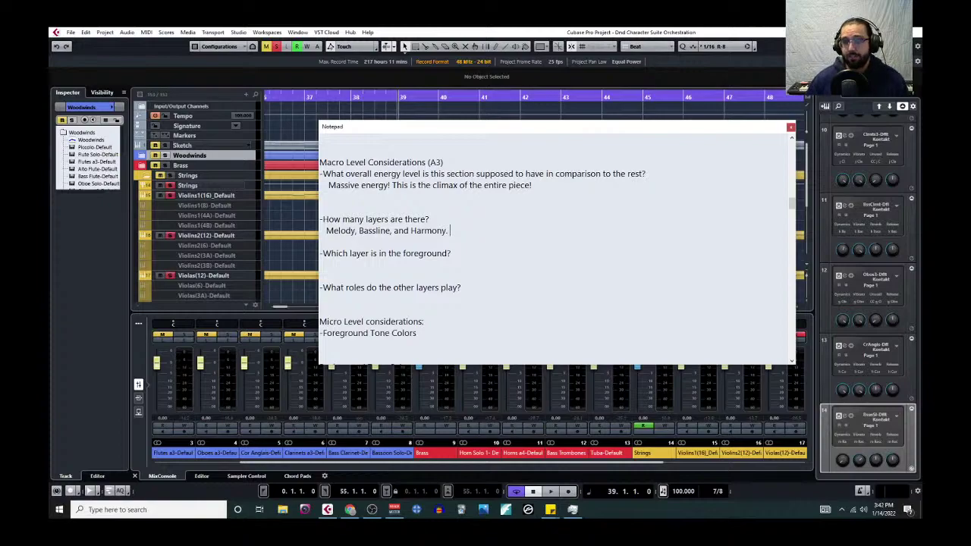
Step: Enter "Melody" as the answer beneath the question about which layer is in the foreground
left_click(454, 255)
key("Return")
type("Melody")
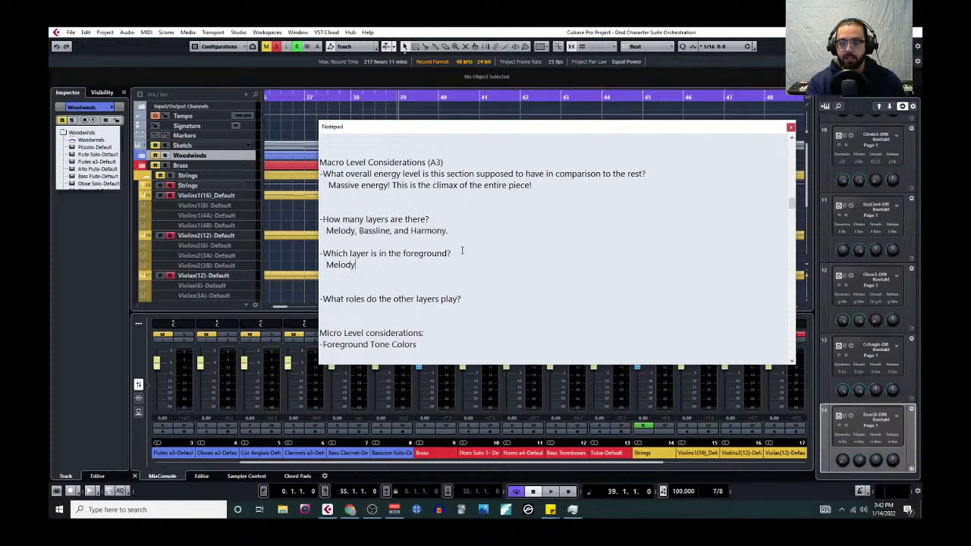
Step: Answer the other layers' roles question with "Harmony and Bassline will support the melody by anchoring to the harmony."
left_click(466, 301)
key("Return")
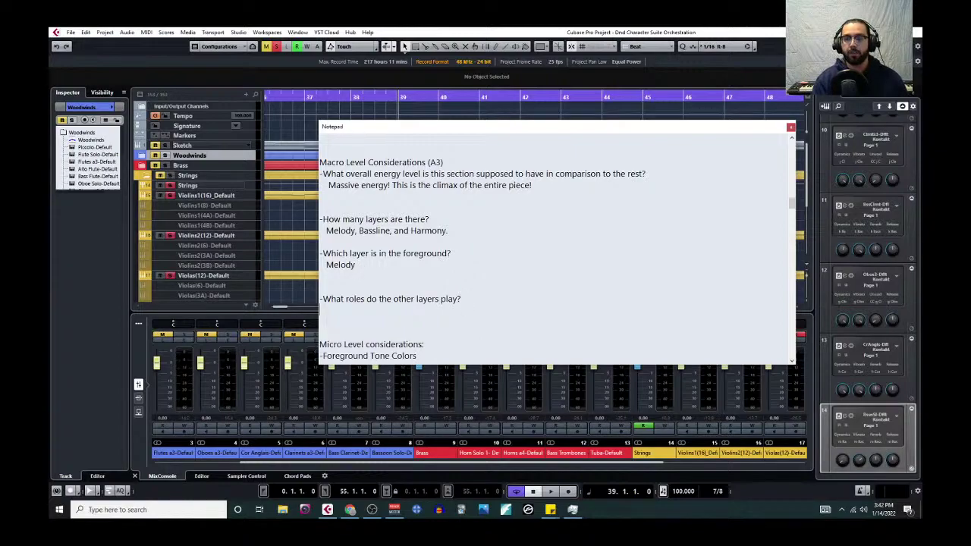
type("Harmon")
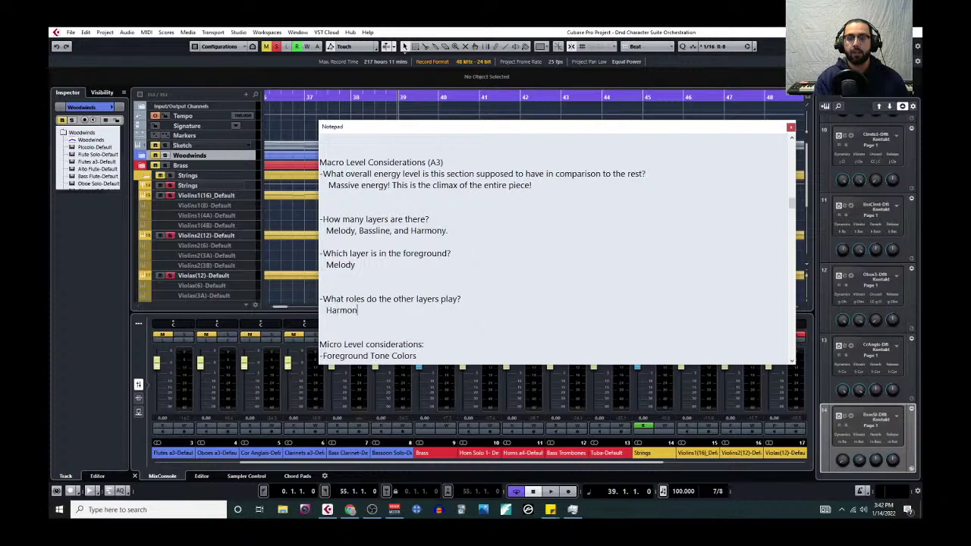
type("y and Bassline will ")
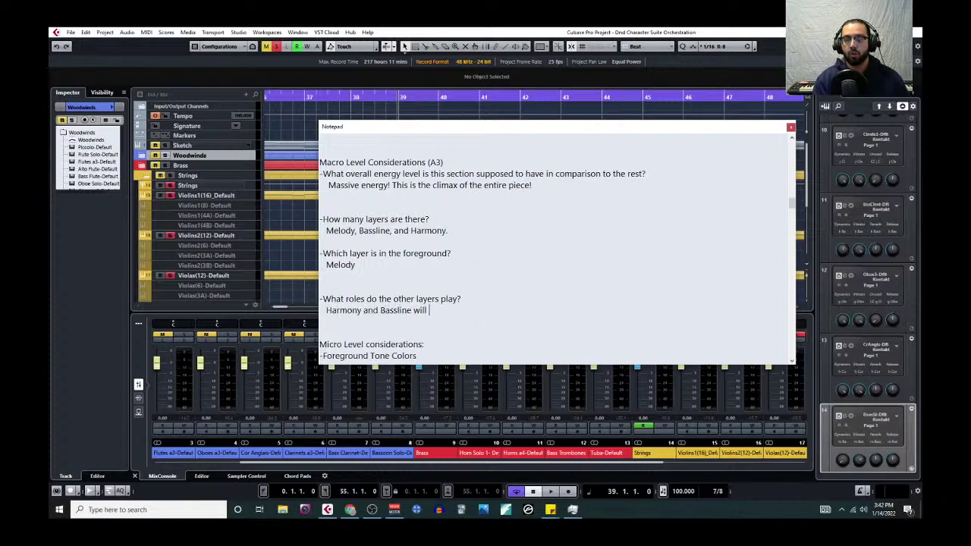
type("support tell me")
key("BackSpace")
key("BackSpace")
key("BackSpace")
key("BackSpace")
key("BackSpace")
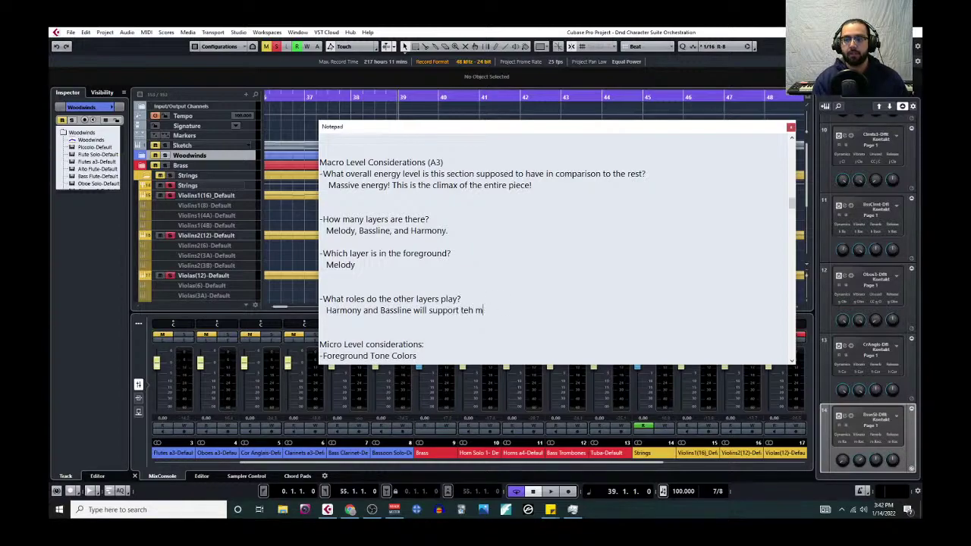
type("he melody b")
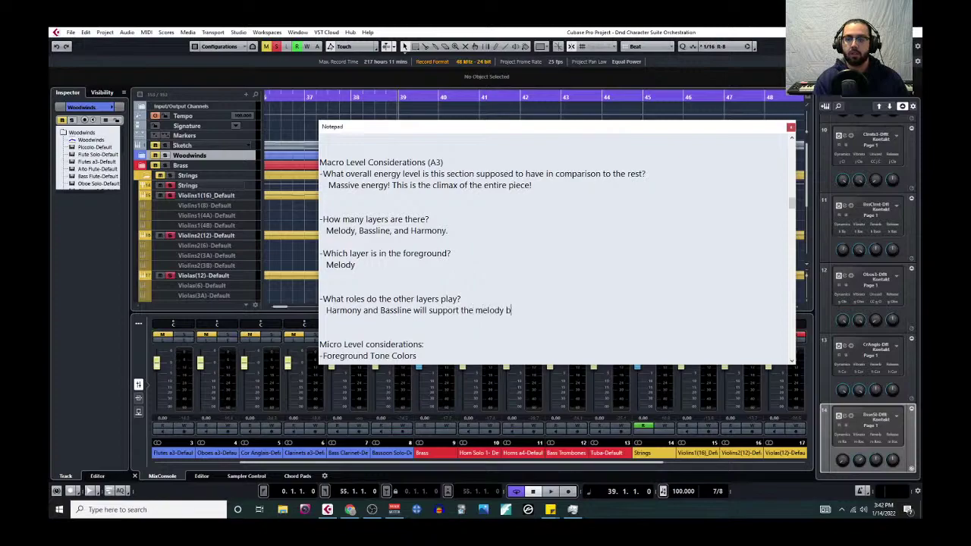
type("y anchoring to the ")
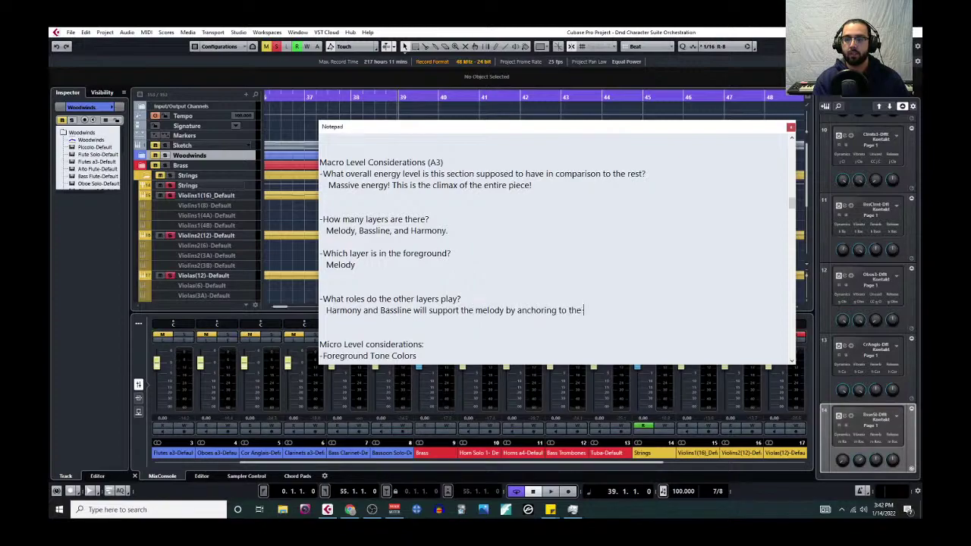
type("harmony.")
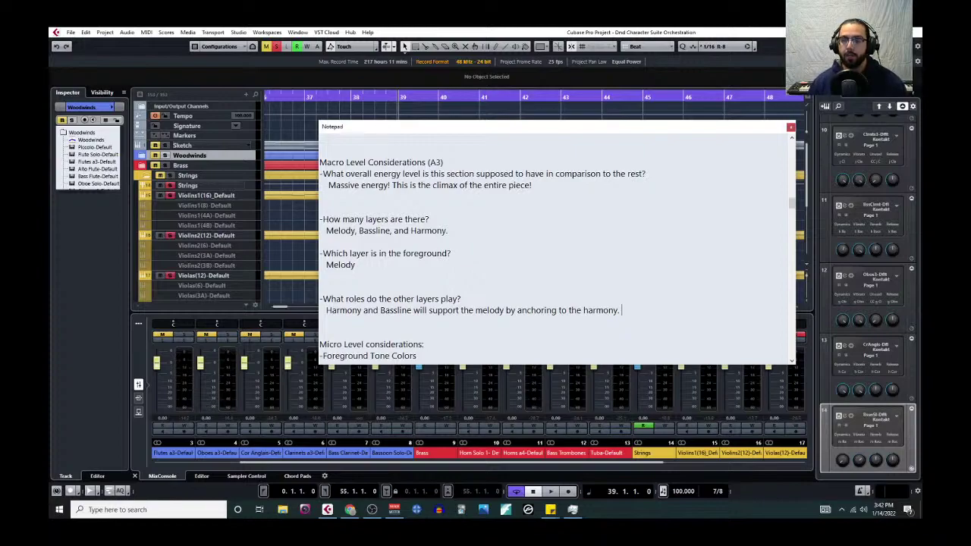
Step: Remove the extra blank lines after the energy level answer and after the foreground layer answer
scroll(460, 325, "down", 1)
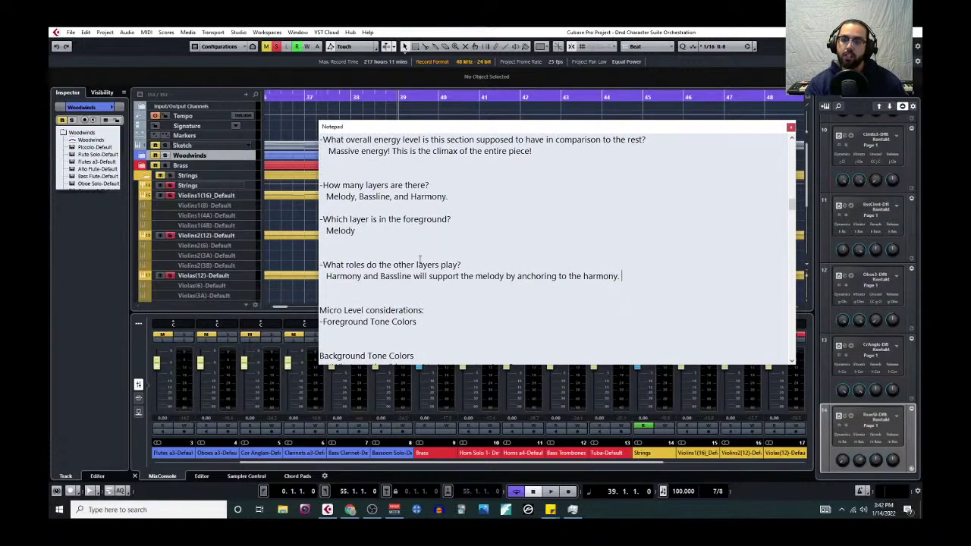
scroll(351, 265, "up", 1)
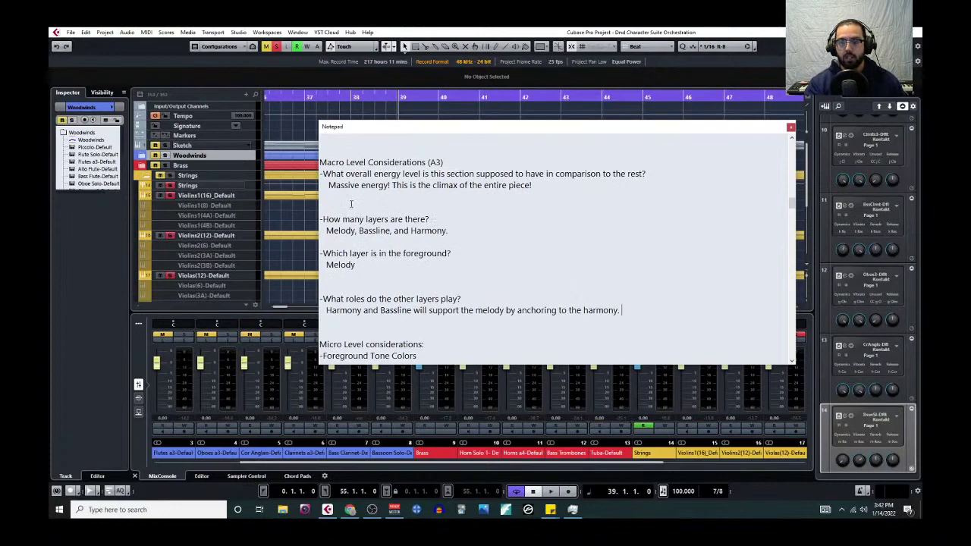
key("BackSpace")
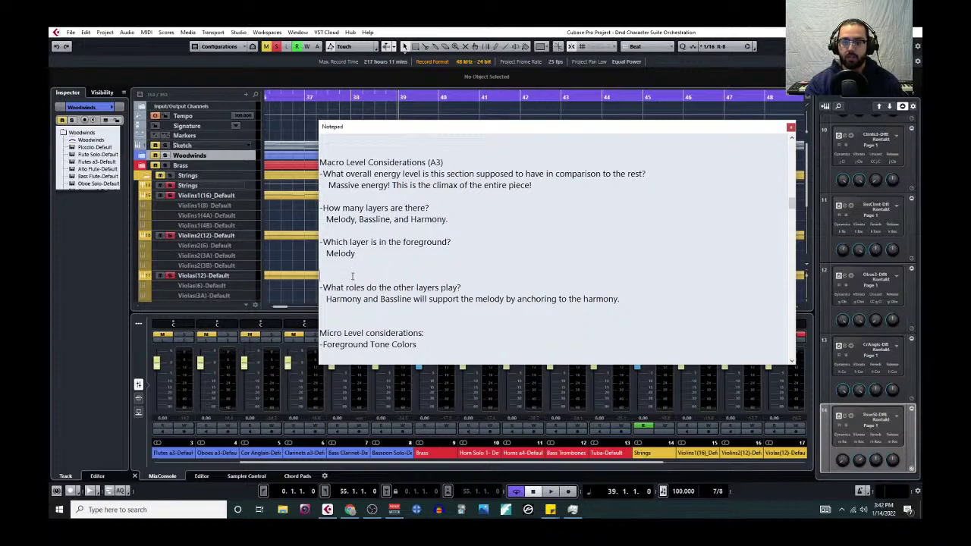
key("BackSpace")
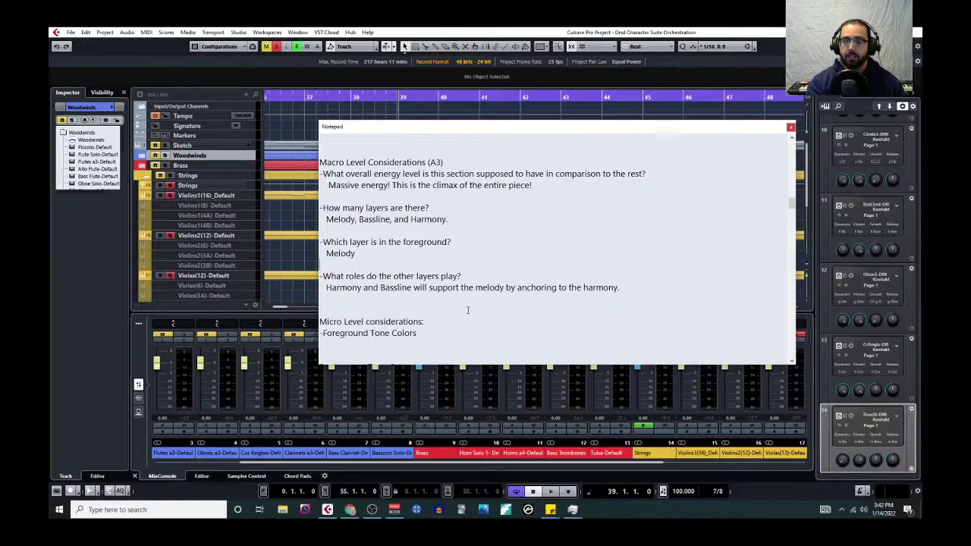
Step: Enter "Climactic Strings! (4 octaves)" beneath Foreground Tone Colors in the Micro Level considerations
scroll(475, 302, "down", 1)
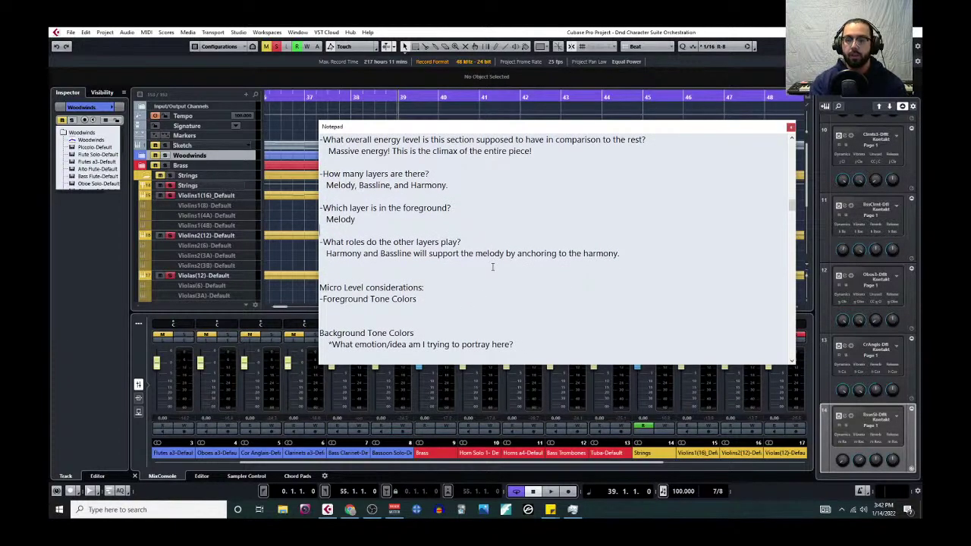
scroll(491, 262, "down", 2)
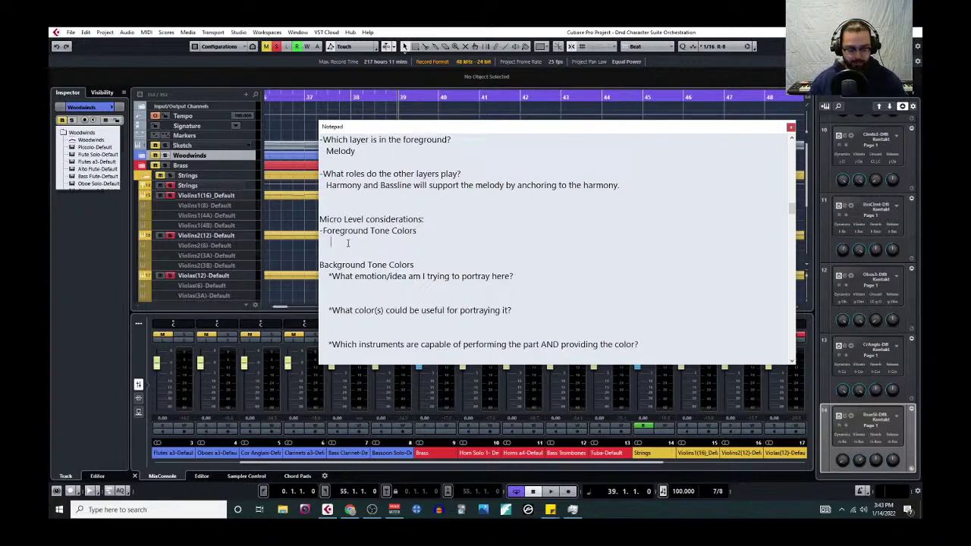
type("Climac")
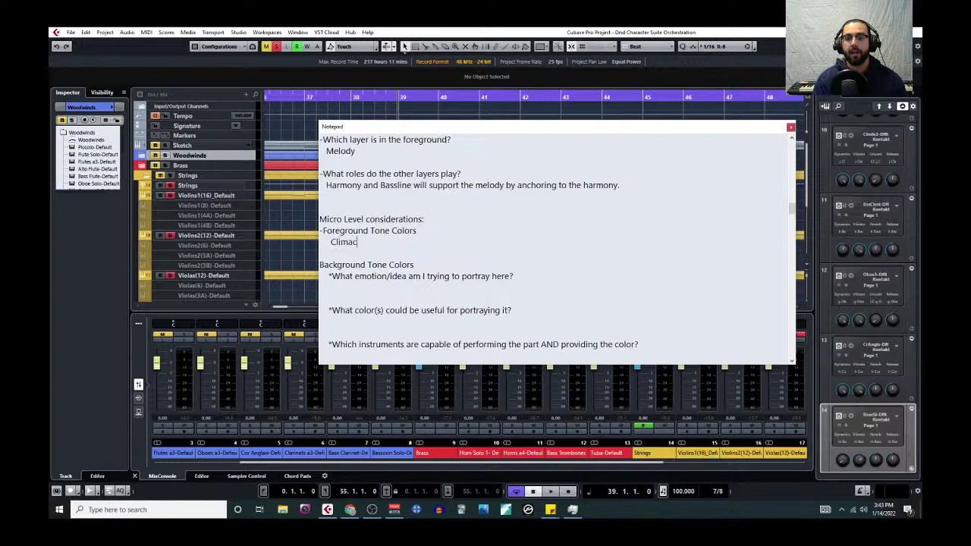
type("tic Strings! ")
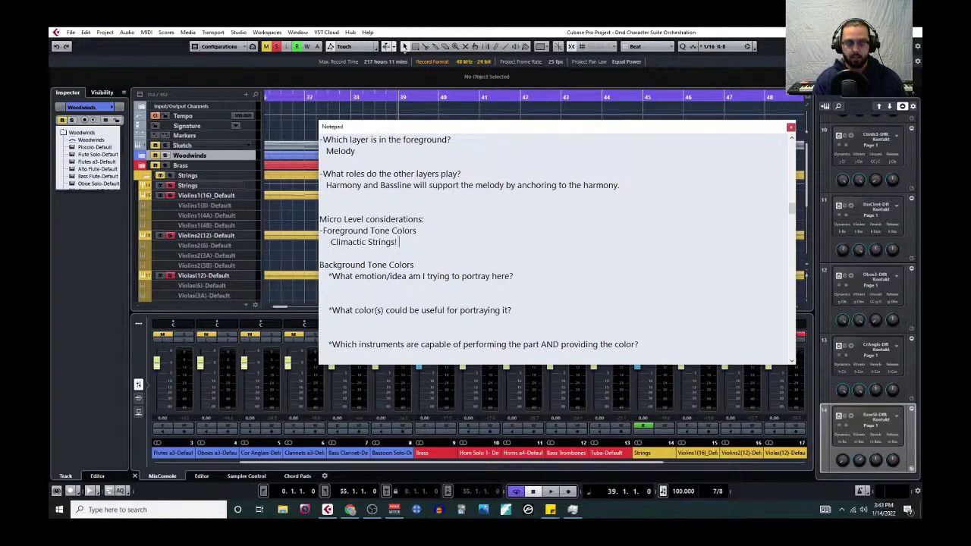
type("(4 octaves")
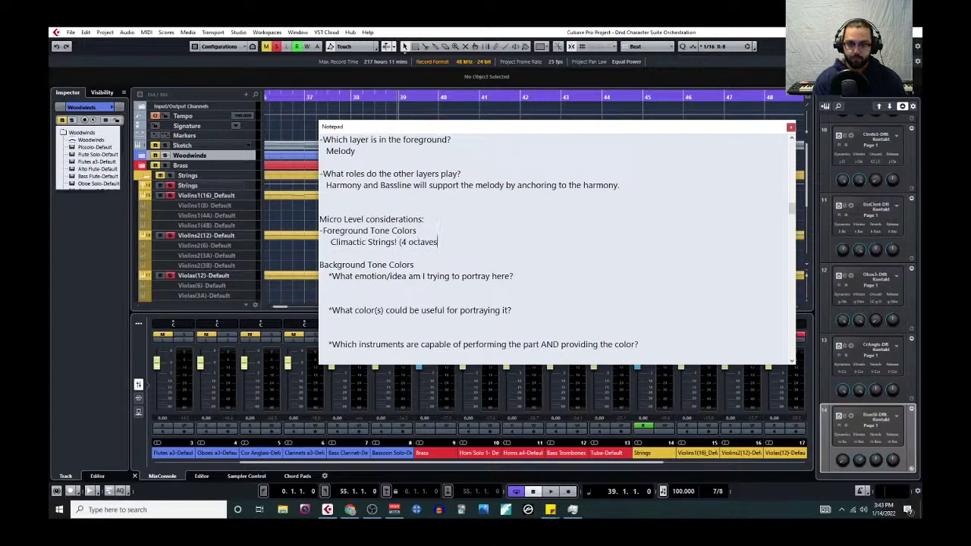
type(")")
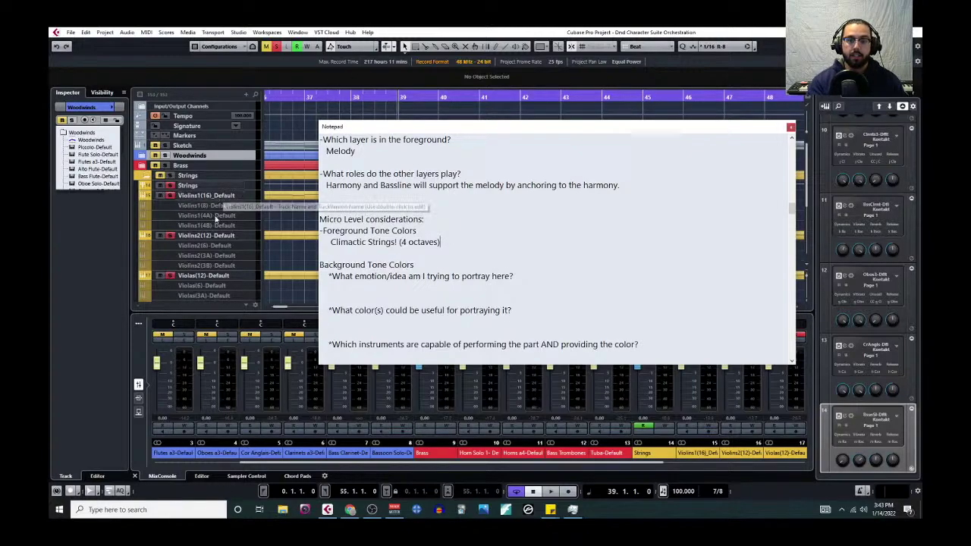
Step: Answer the Background Tone Colors emotion/idea question with "Heroic and Conquering." and remove the extra blank line below it
scroll(234, 278, "down", 2)
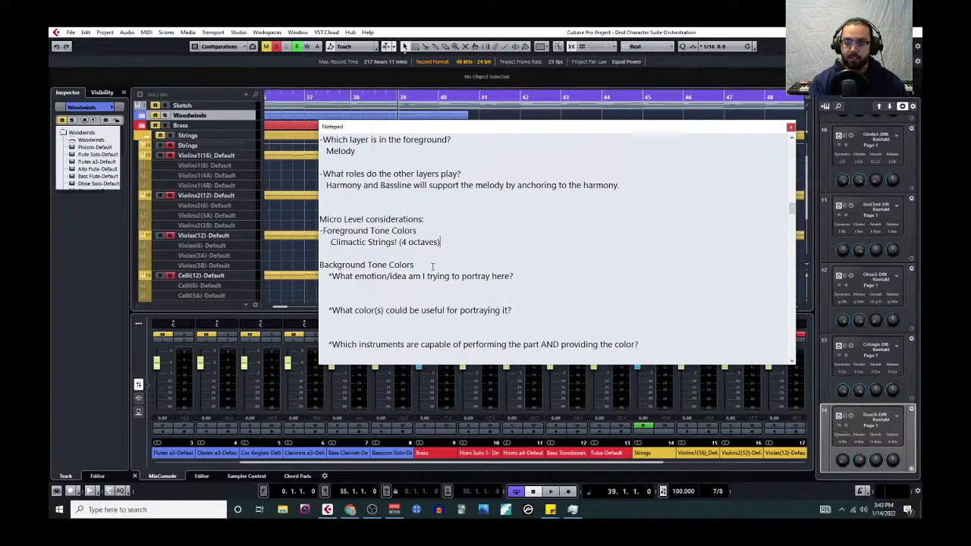
scroll(438, 259, "down", 1)
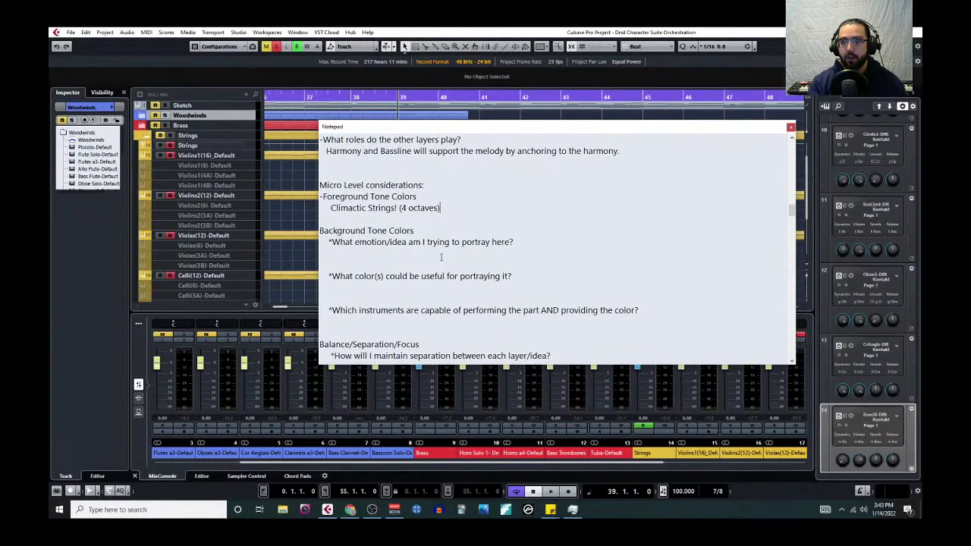
left_click(524, 245)
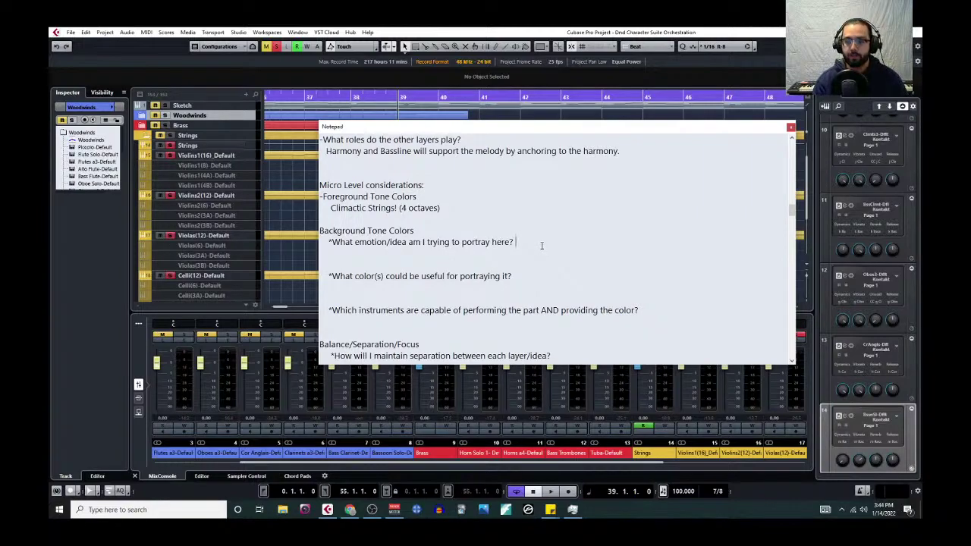
key("Return")
type("Heroi")
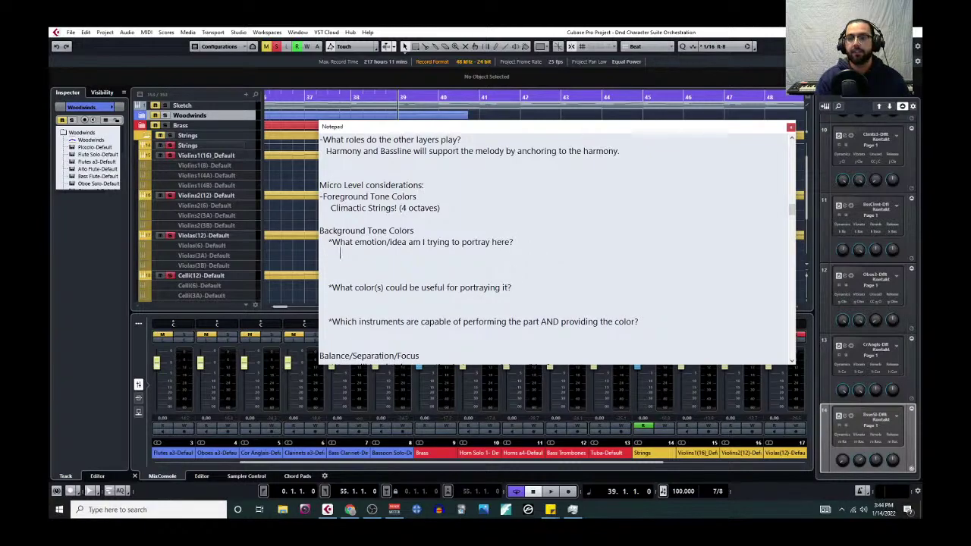
type("c and")
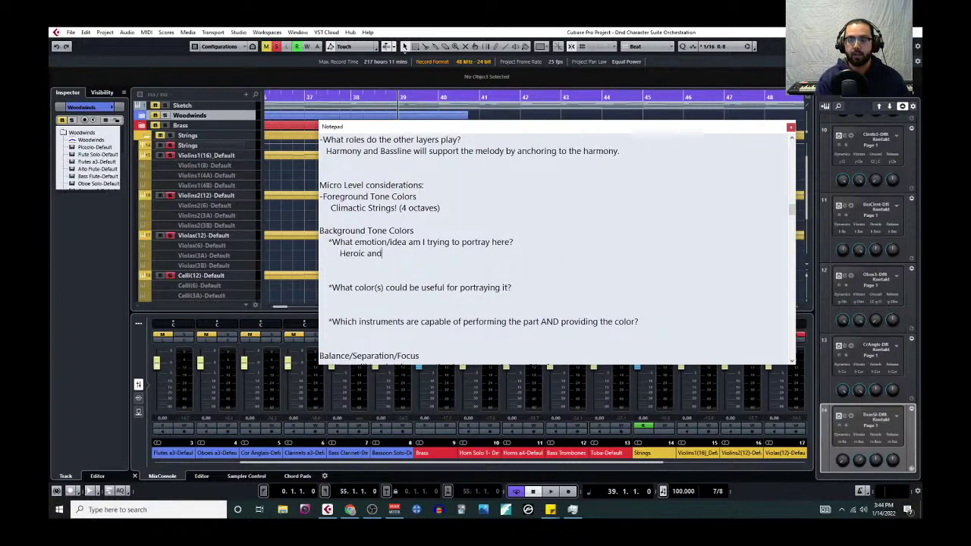
type(" Conqering.")
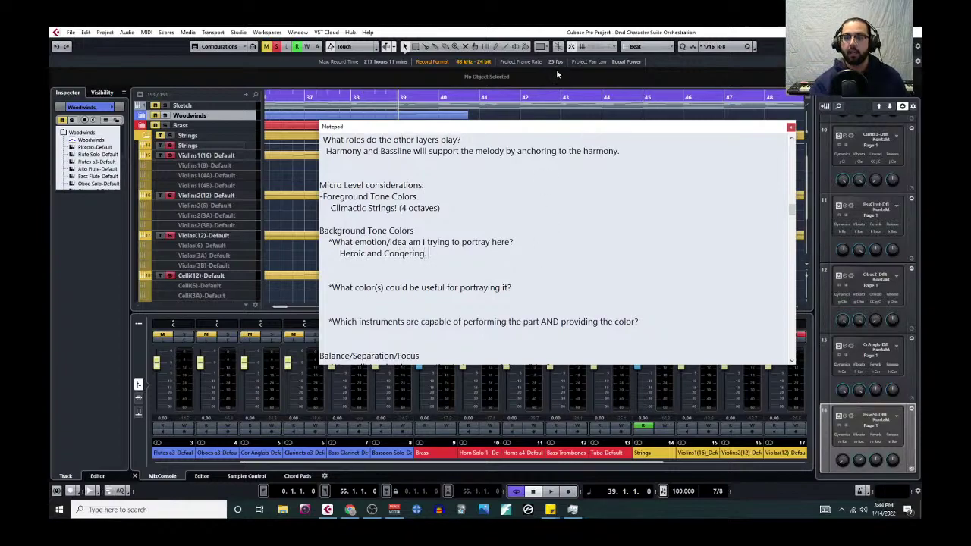
left_click(406, 256)
type("u")
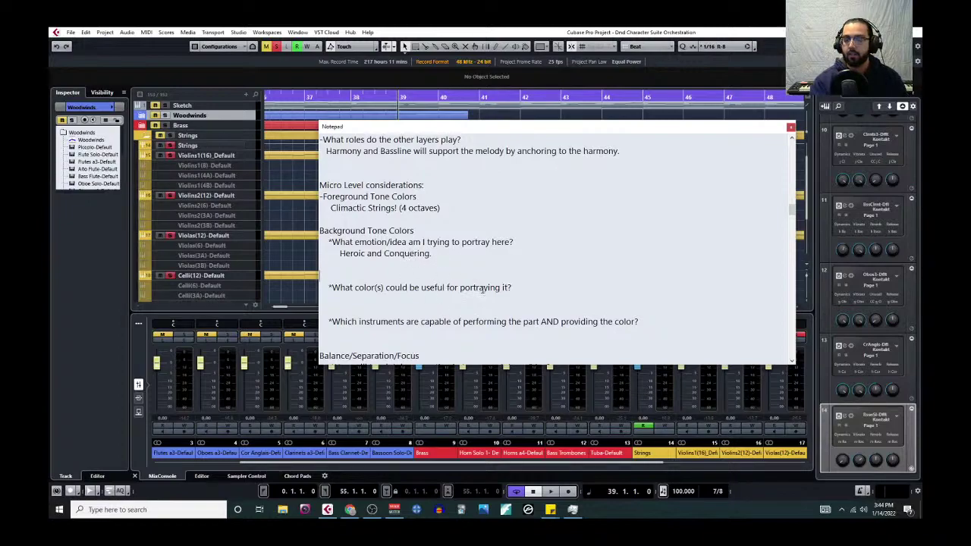
left_click(528, 287)
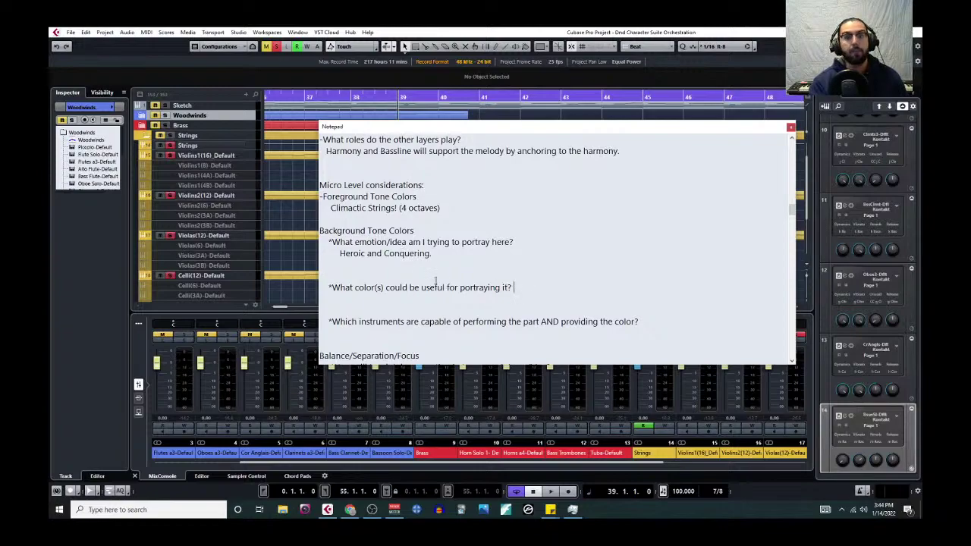
key("BackSpace")
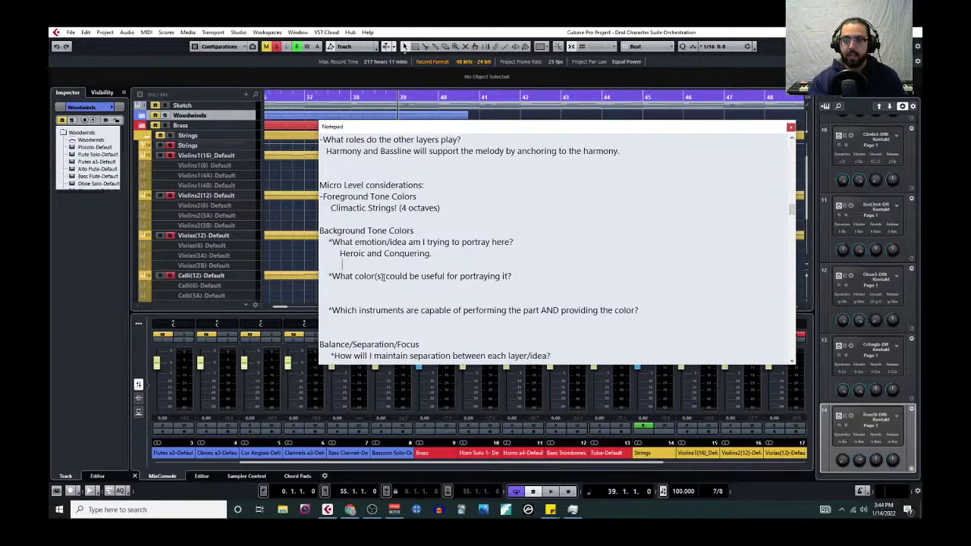
Step: Begin the answer to the Background Tone Colors question about useful colors with "Trumpet, (piccolo great as well),"
left_click(514, 278)
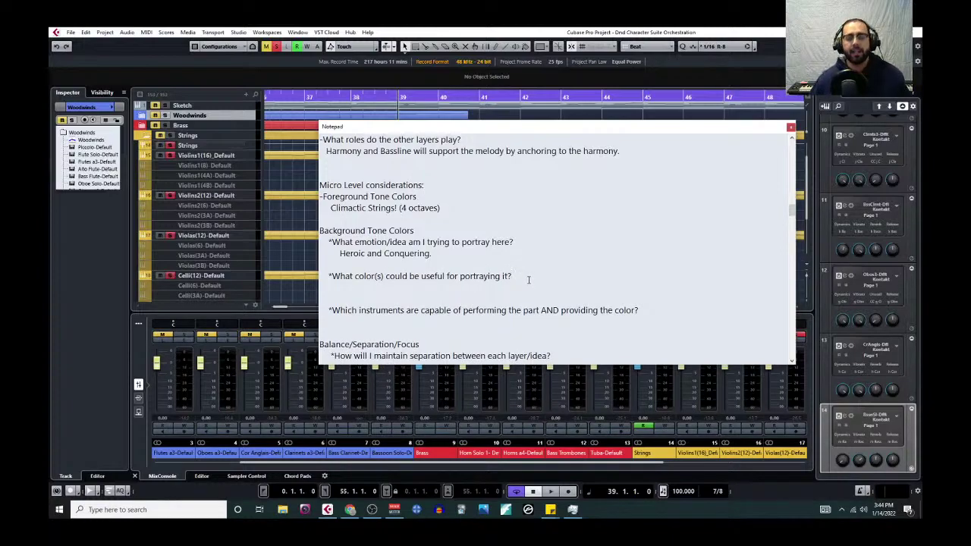
key("Return")
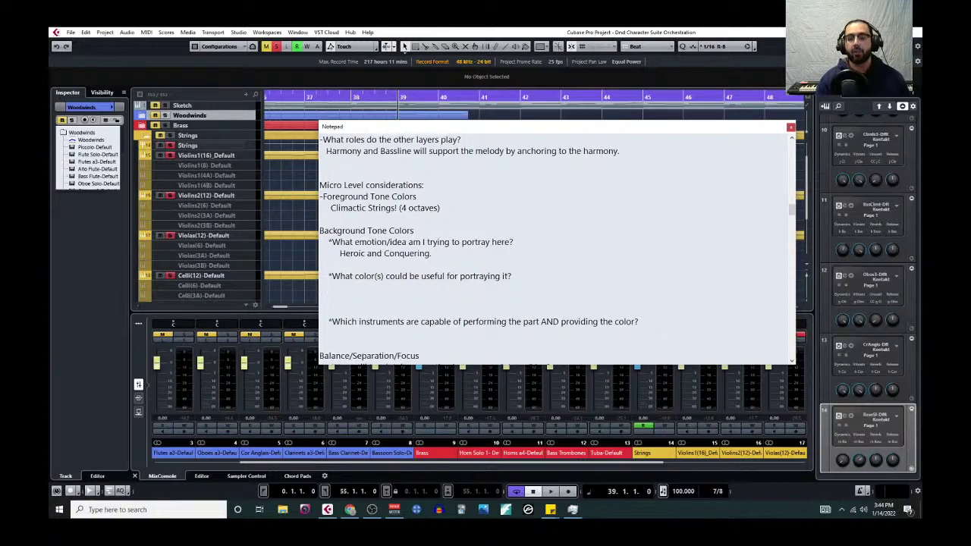
key("Tab")
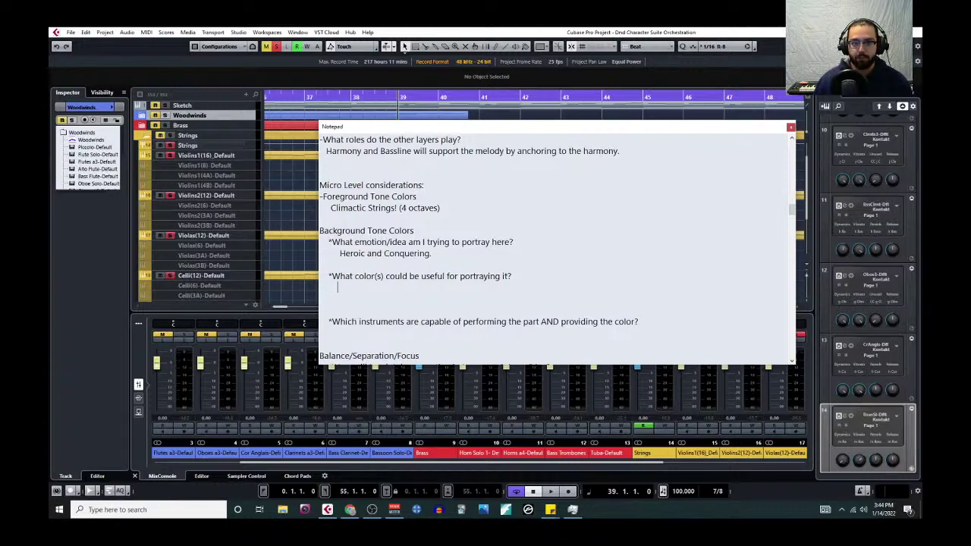
type("Trumpet, (pi")
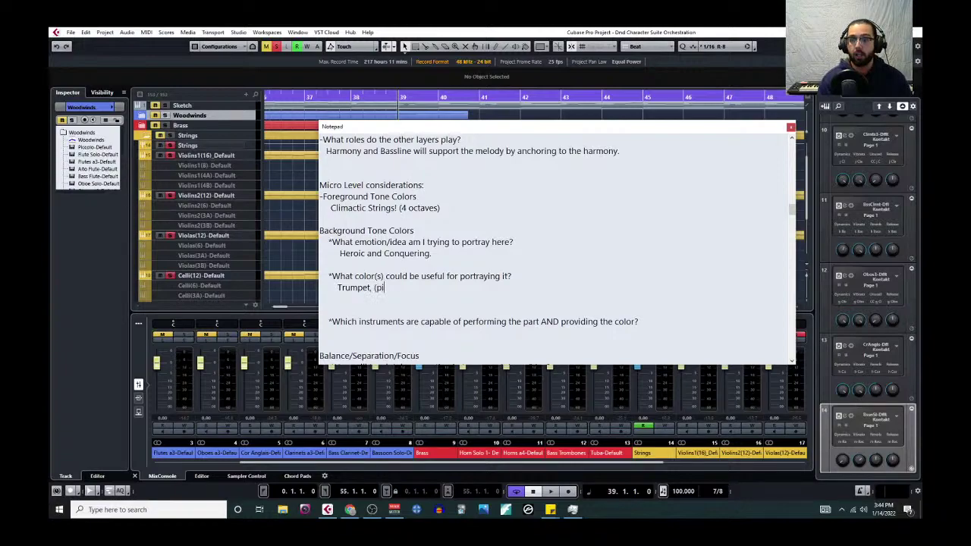
type("ccolo great as well)")
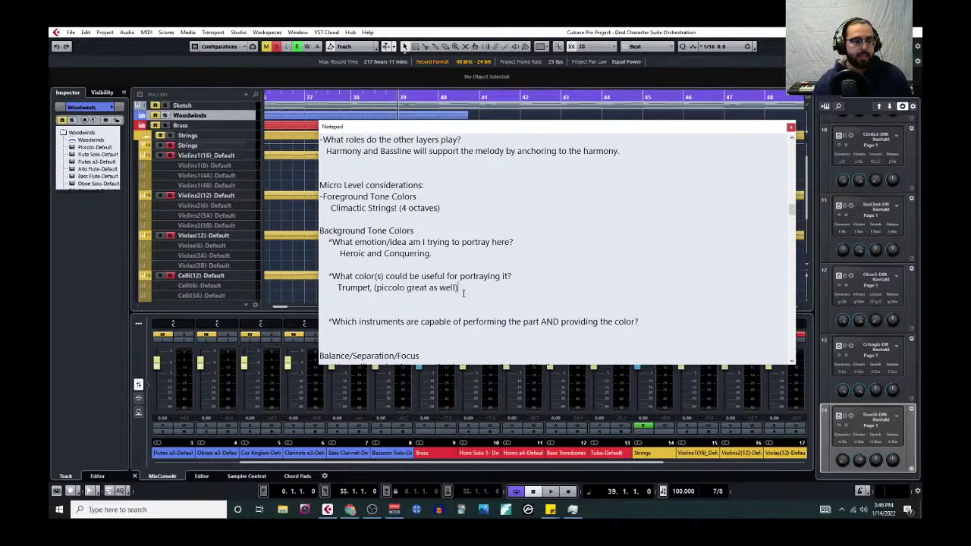
type(",")
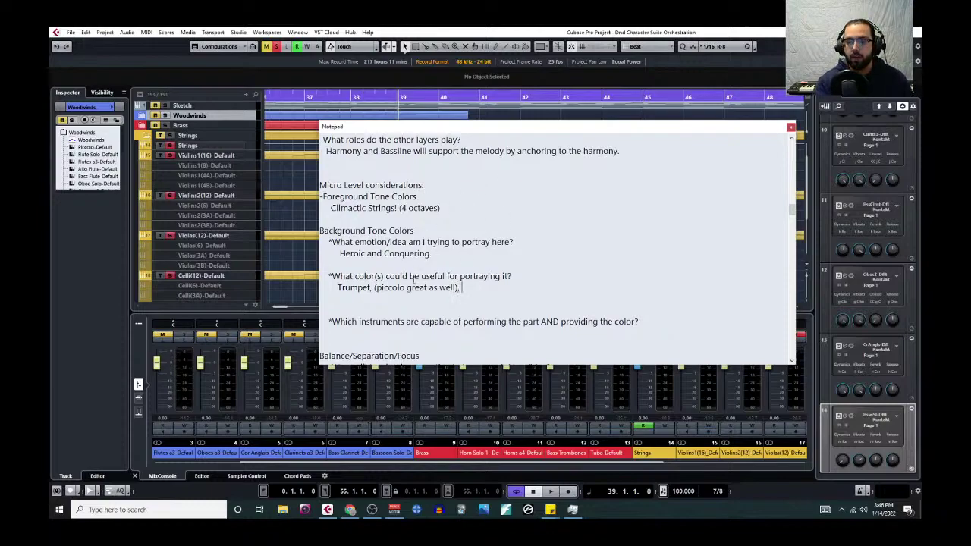
Step: Insert "trumpet" after "piccolo" in the useful colors answer and append "Horns, basically brass, Strings,"
left_click(408, 289)
type("trumpet")
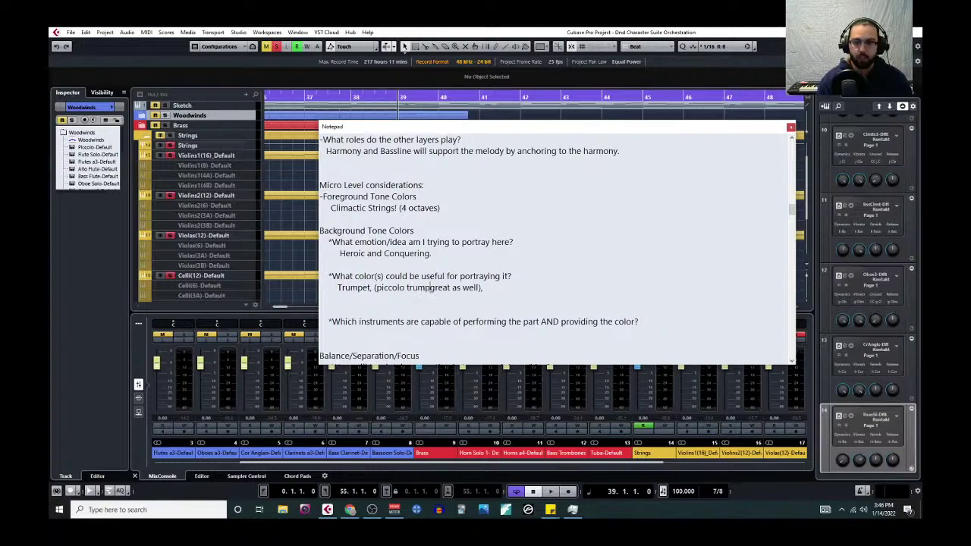
left_click(498, 290)
type("Horns, bas")
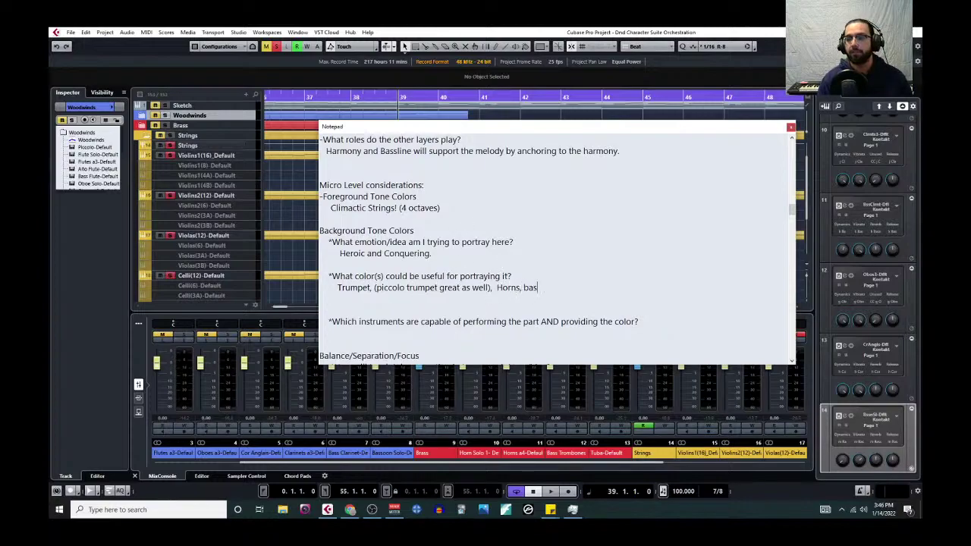
type("ically brass, ")
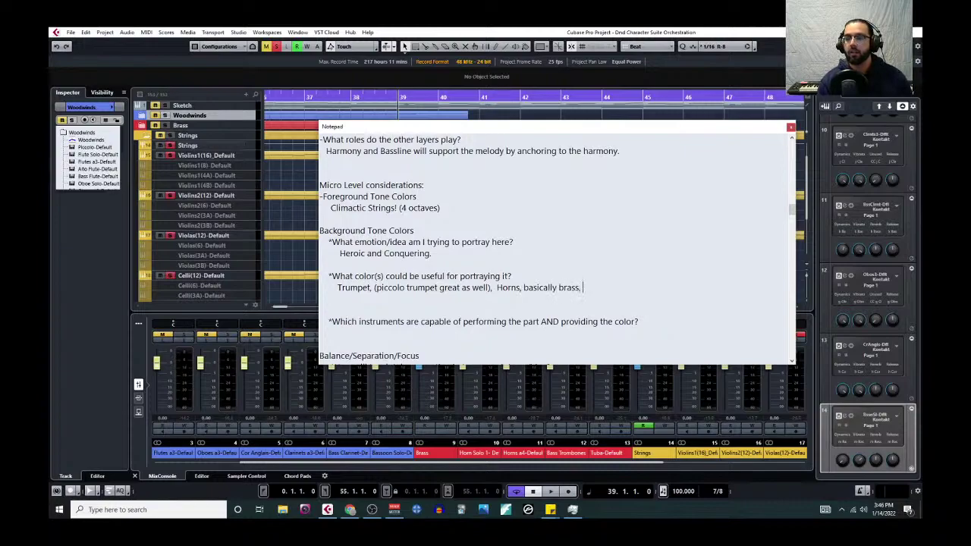
type("Strings,")
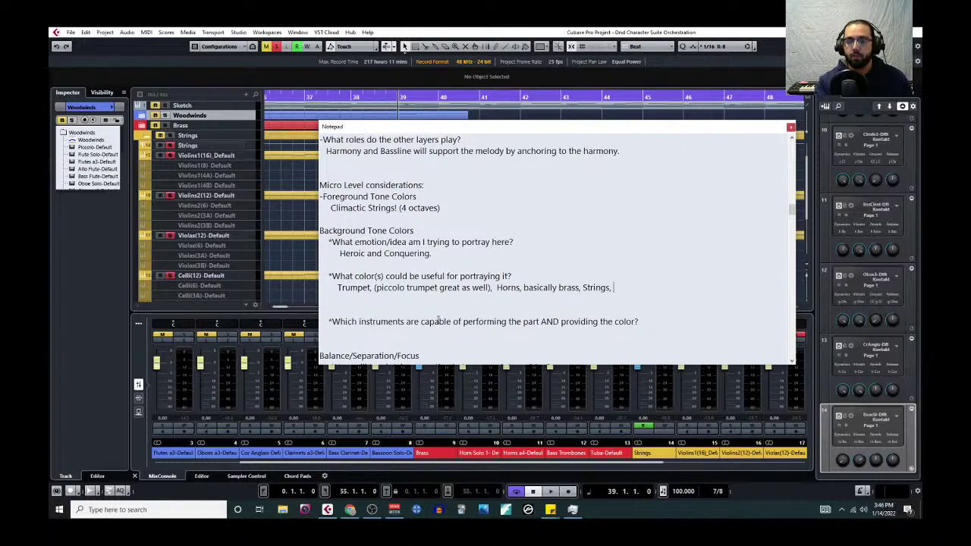
Step: Answer the question about which instruments can perform the part and provide the color with "Trumpets and horns, and trombones, and tuba"
left_click(642, 323)
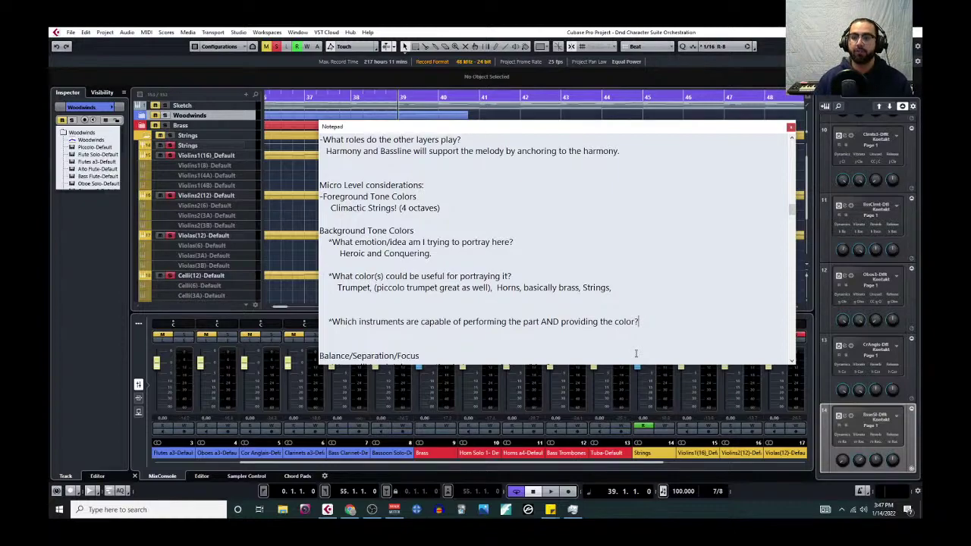
key("Return")
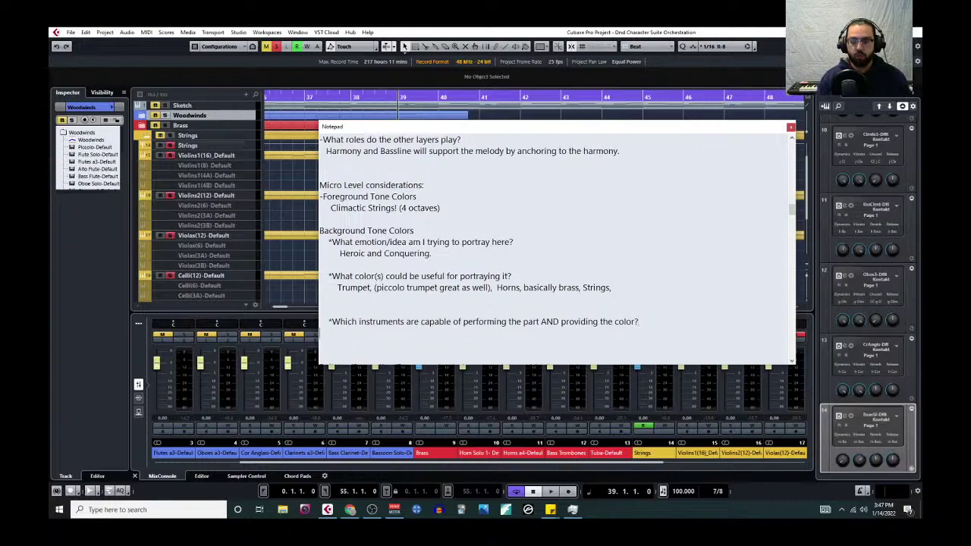
type("Trumpet")
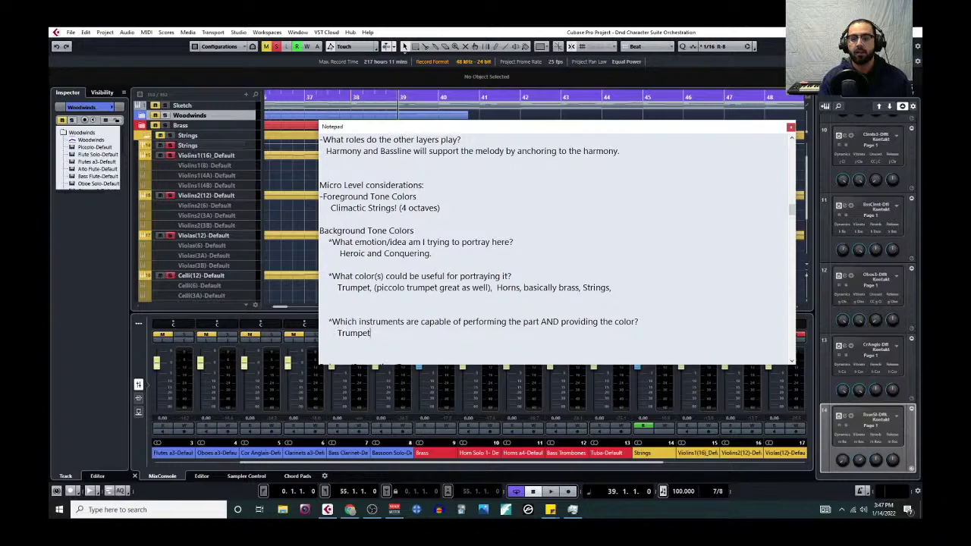
type("s and horns!")
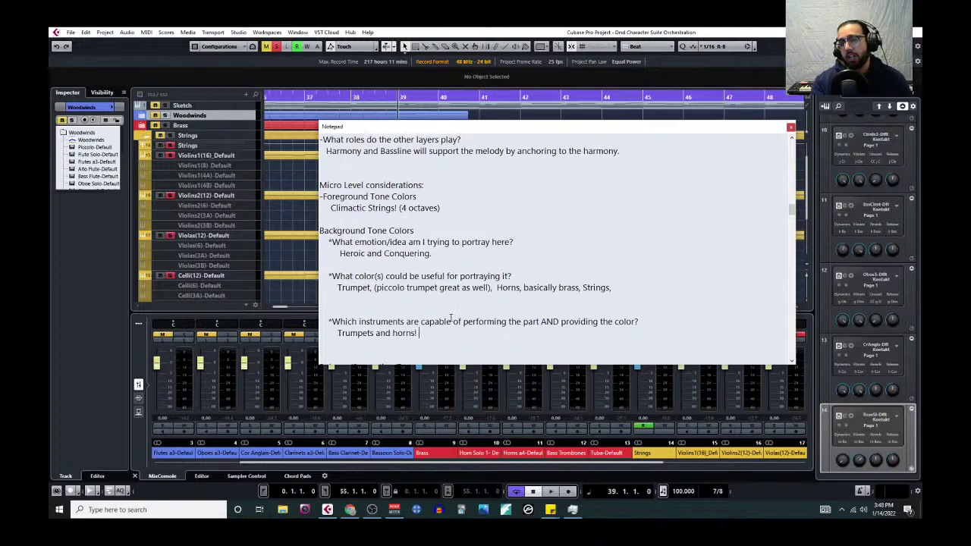
scroll(450, 322, "down", 1)
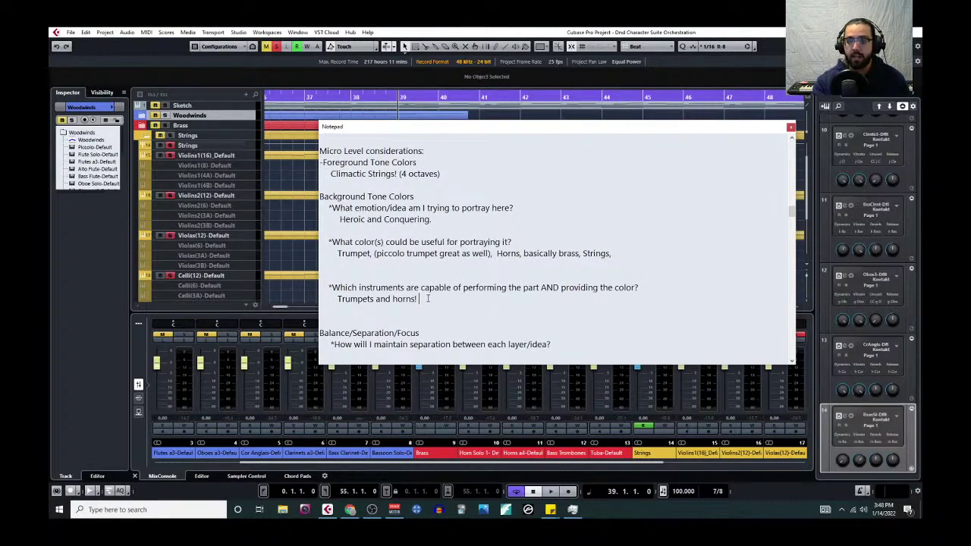
left_click(421, 298)
key("BackSpace")
type(", and trombones, and tuba")
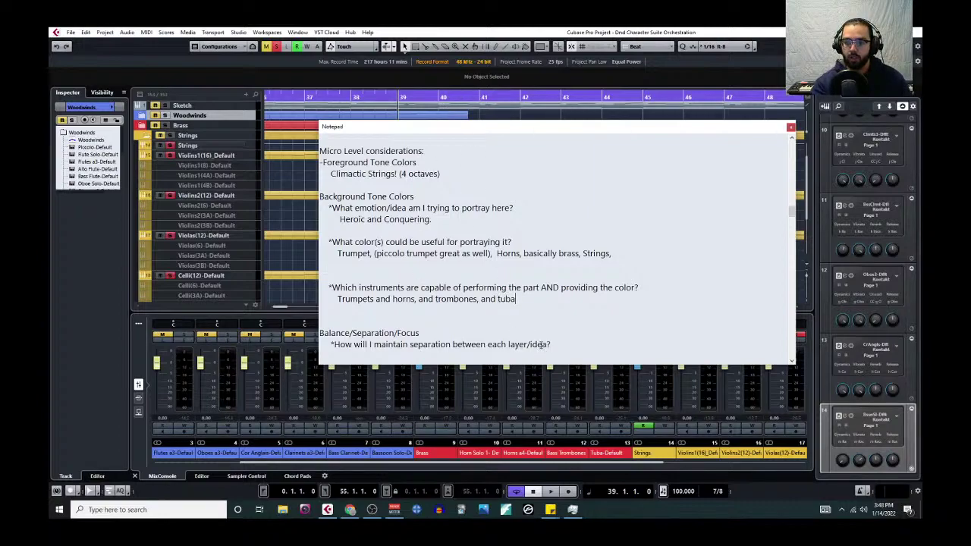
Step: Enter "Pitch, Articulation, Rhythm, Tone color, *Dynamics* (get three to separate, one to unify)" beneath the layer separation question
scroll(541, 343, "down", 3)
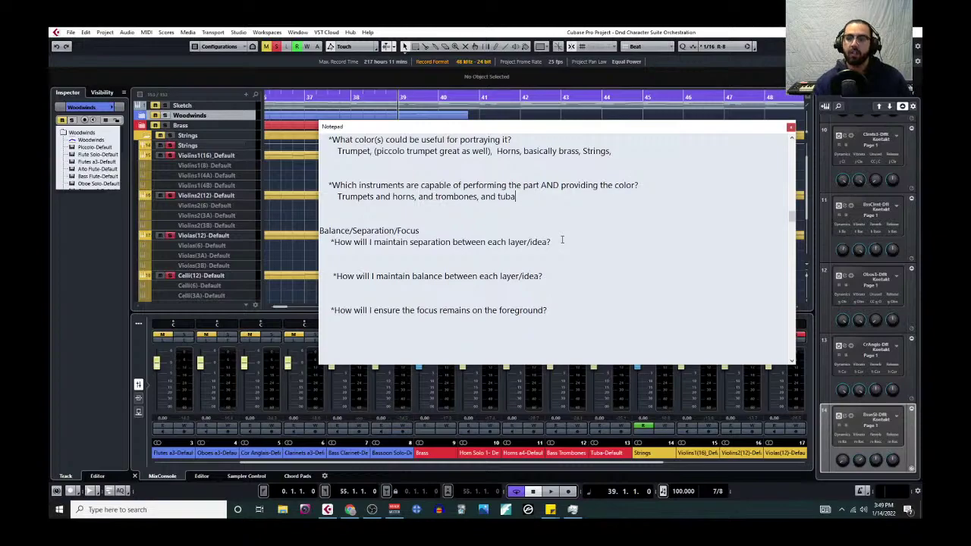
left_click(562, 242)
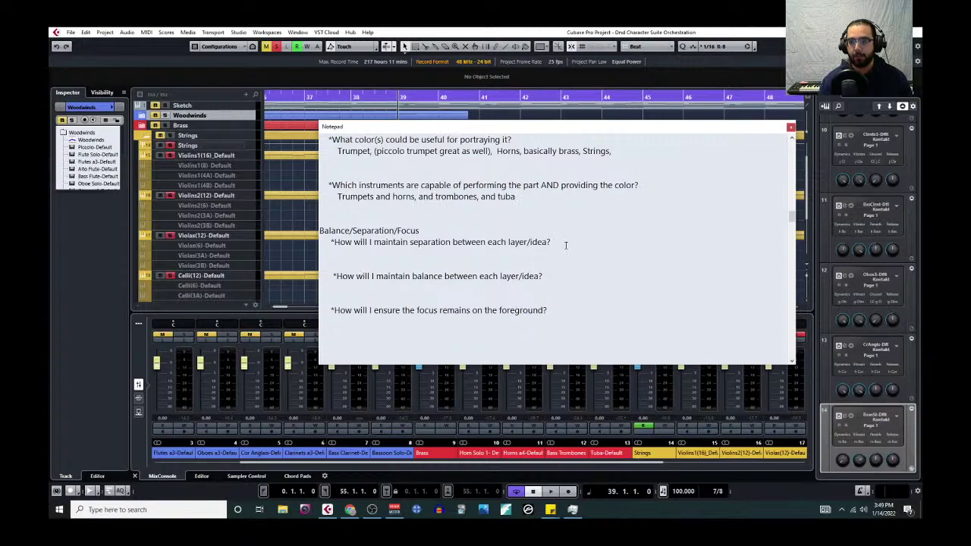
key("Return")
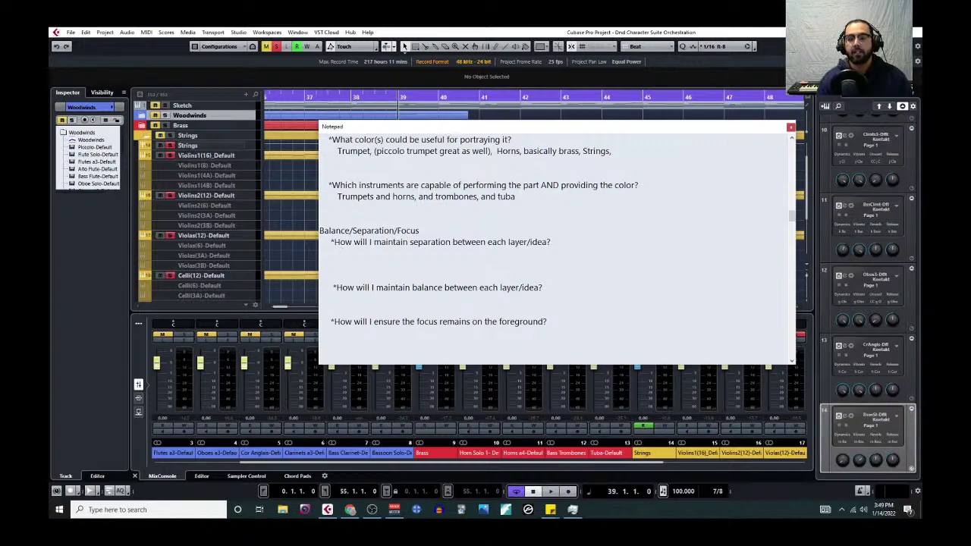
type("Pitch")
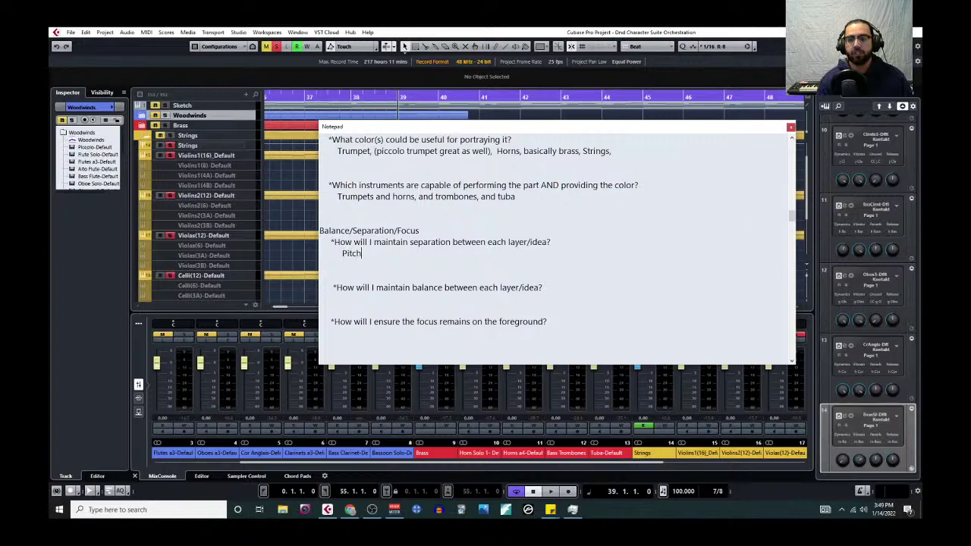
type(", ")
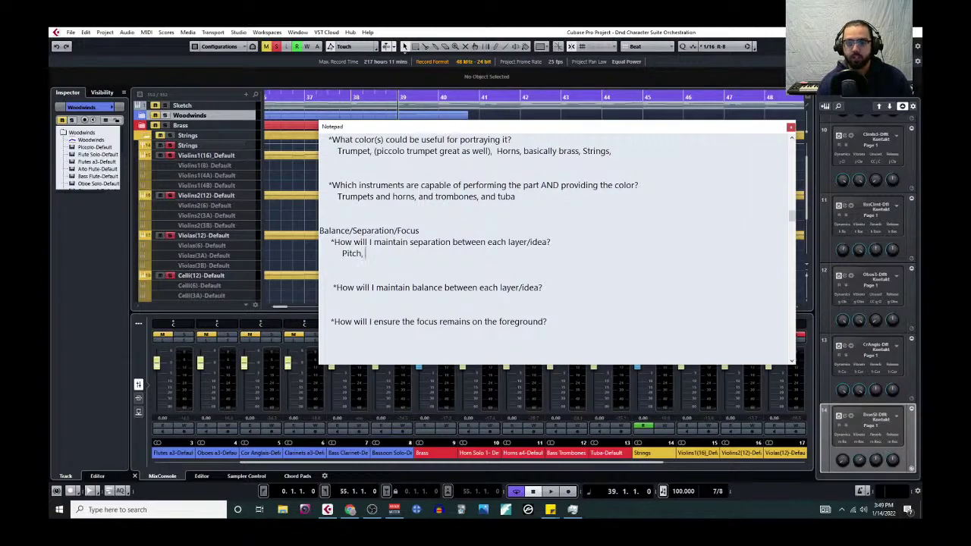
type("Articulation, ")
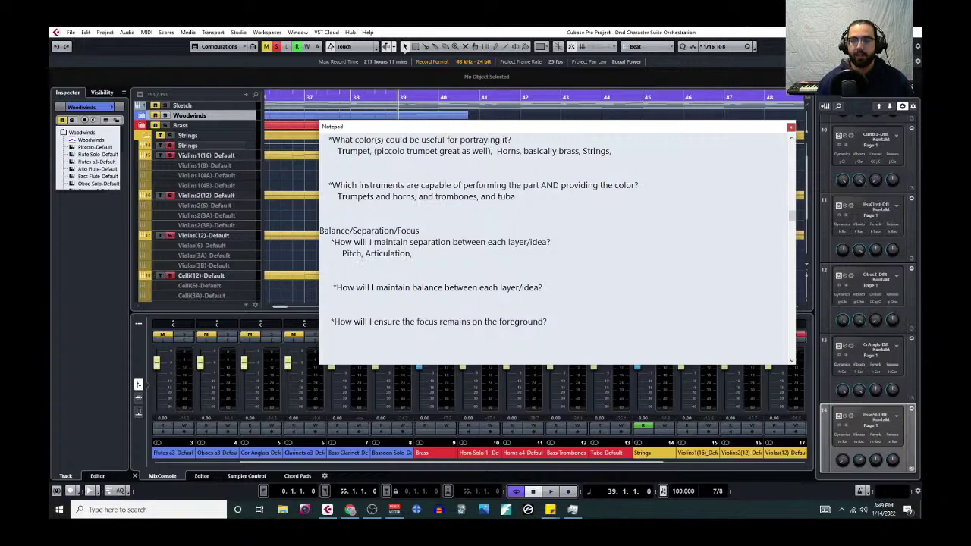
type("Rhythm")
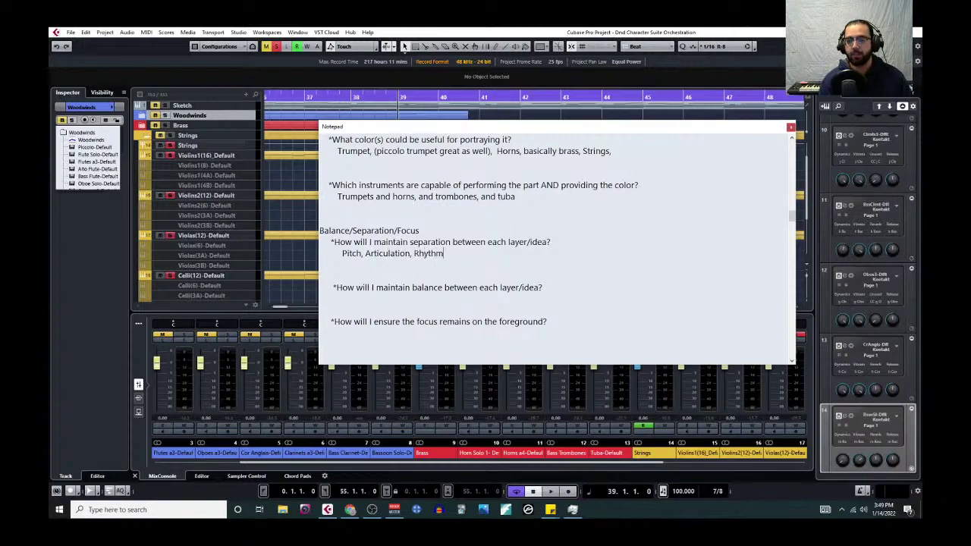
type(", Tone color")
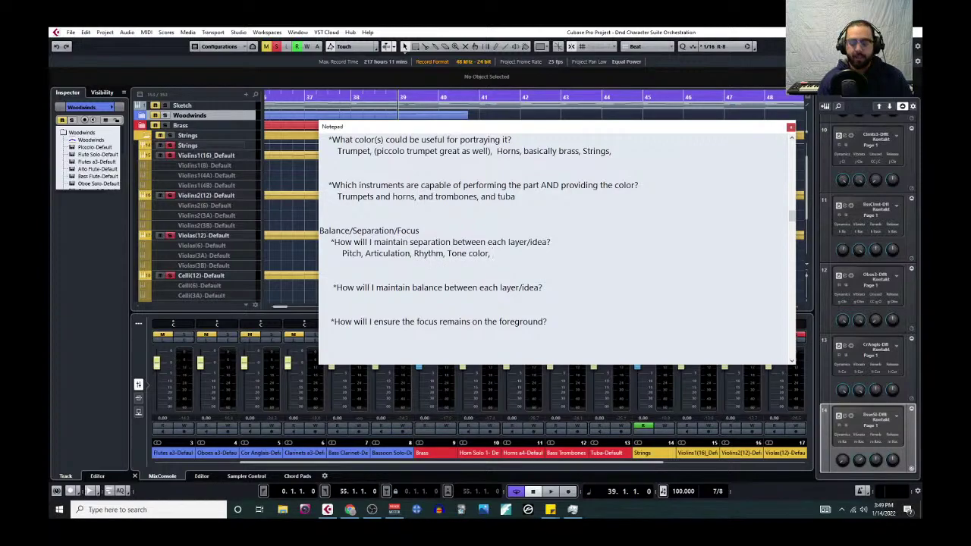
type(", ")
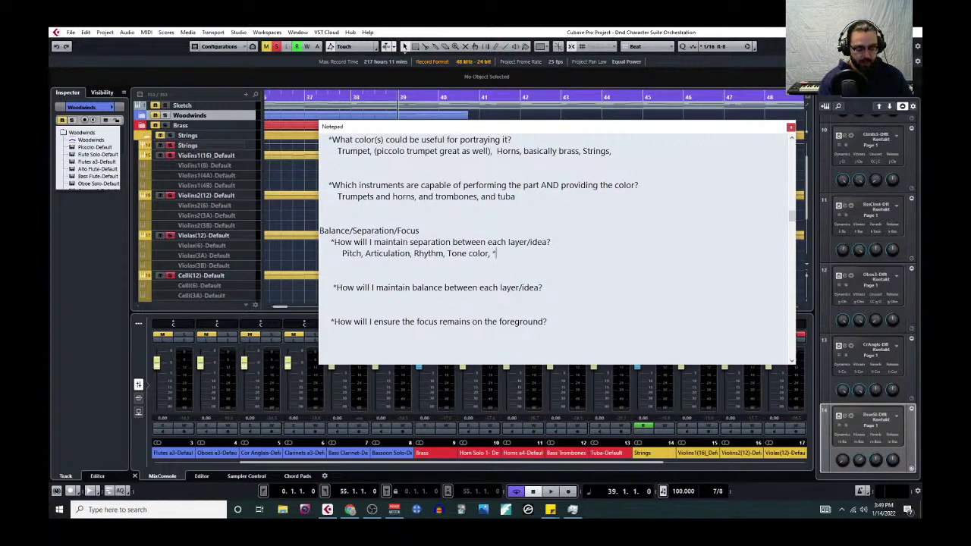
type("*Dynamics*")
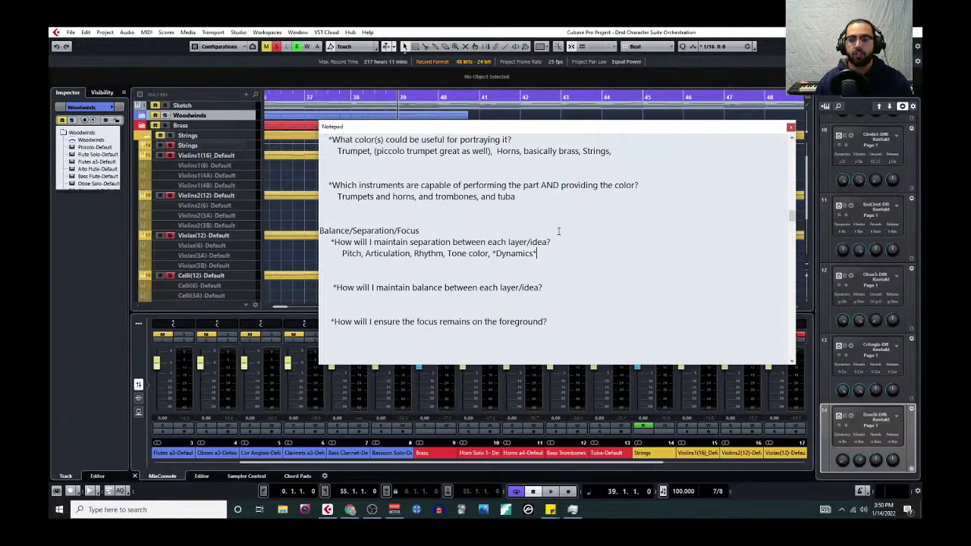
type("(get three to separate, one to unify)")
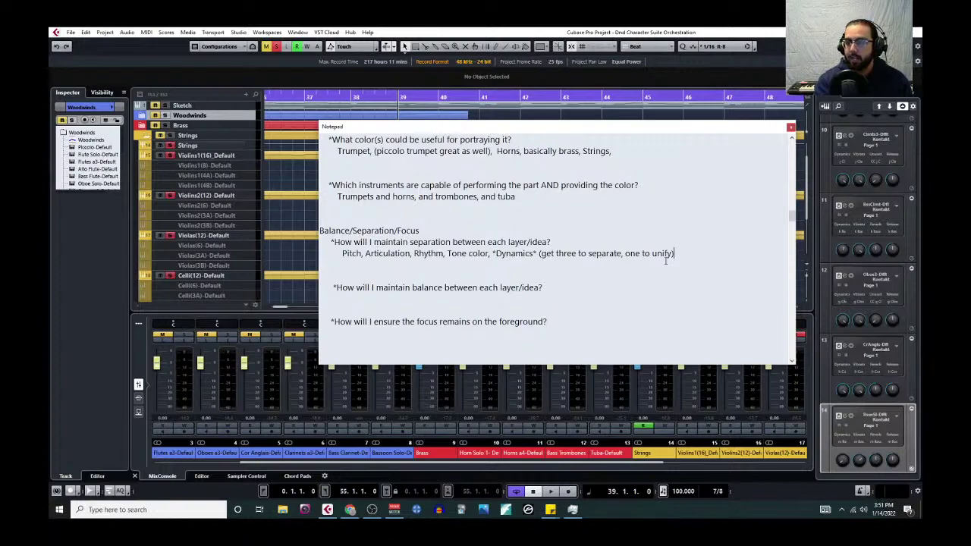
Step: Replace the layer separation answer with "Melody vs. Harmony = Tone color, Rhythms, Articulations (legato vs. staccato)"
left_click_drag(675, 255, 337, 254)
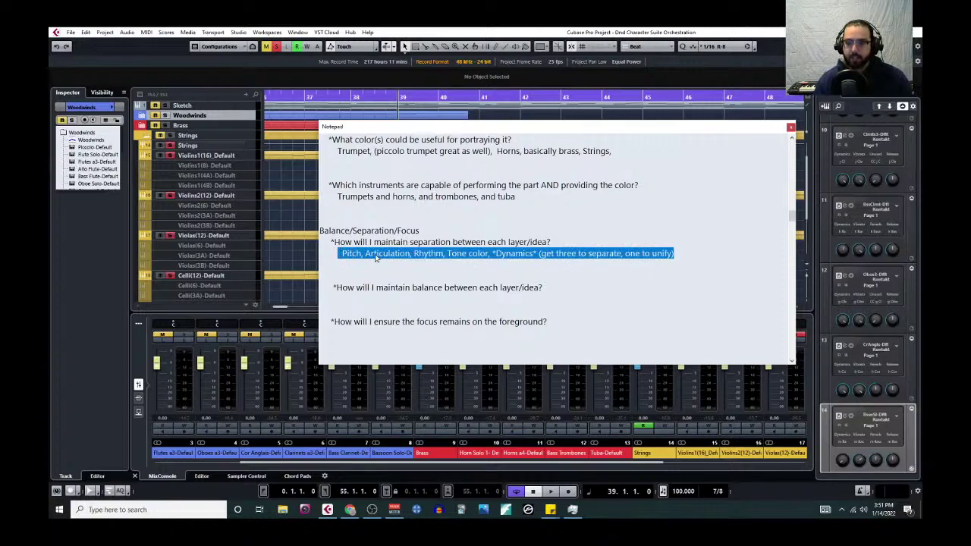
key("BackSpace")
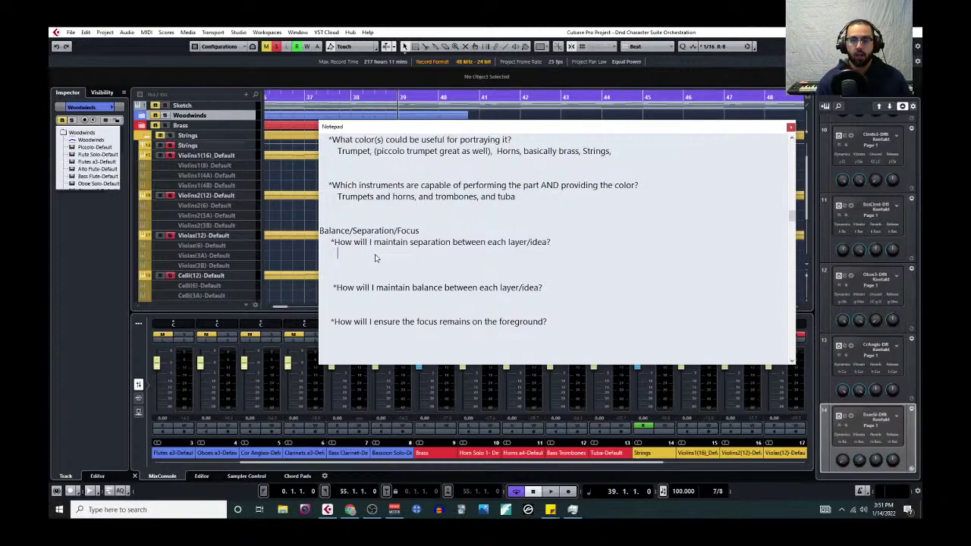
type("Melody vs. ")
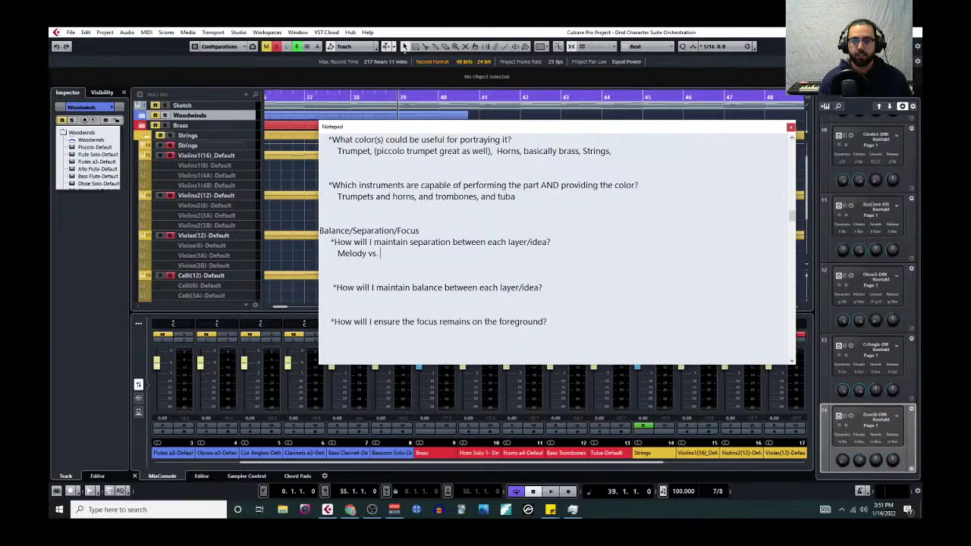
type("Harmony = Tone color,")
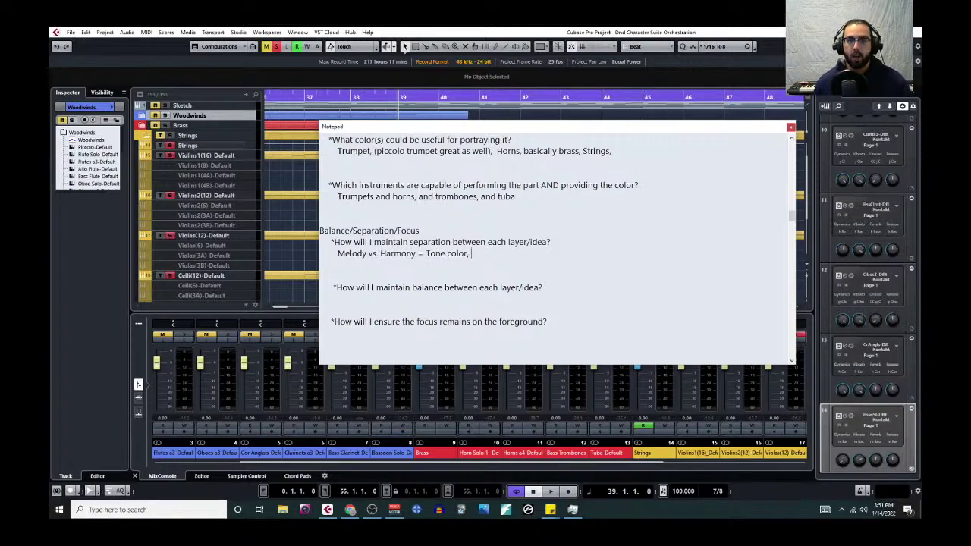
type("Rhythms")
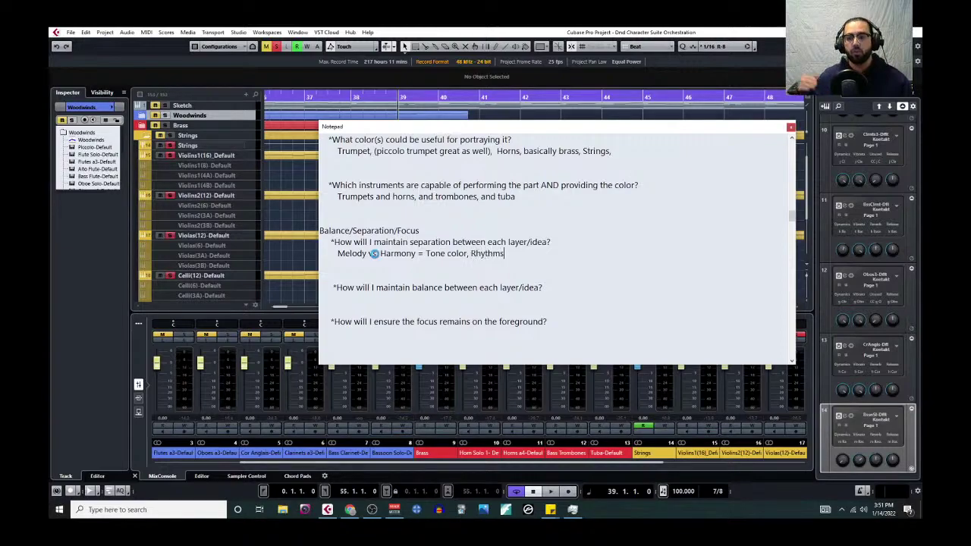
type(",")
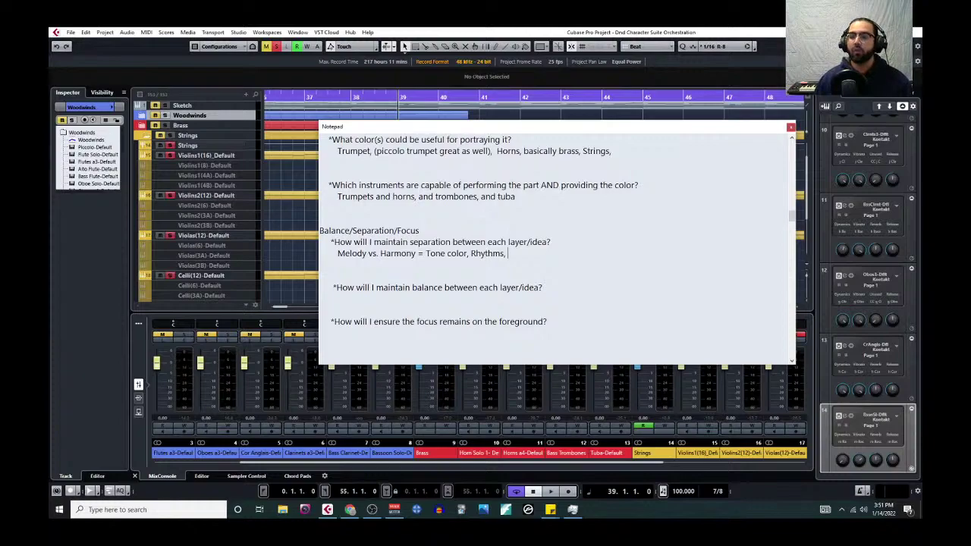
type("Arti")
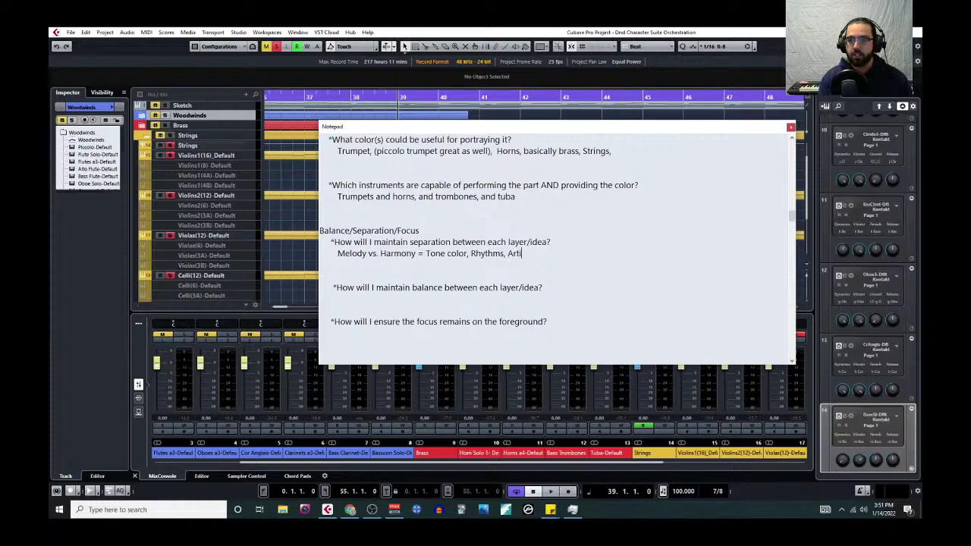
type("culations (legato vs. staccato)")
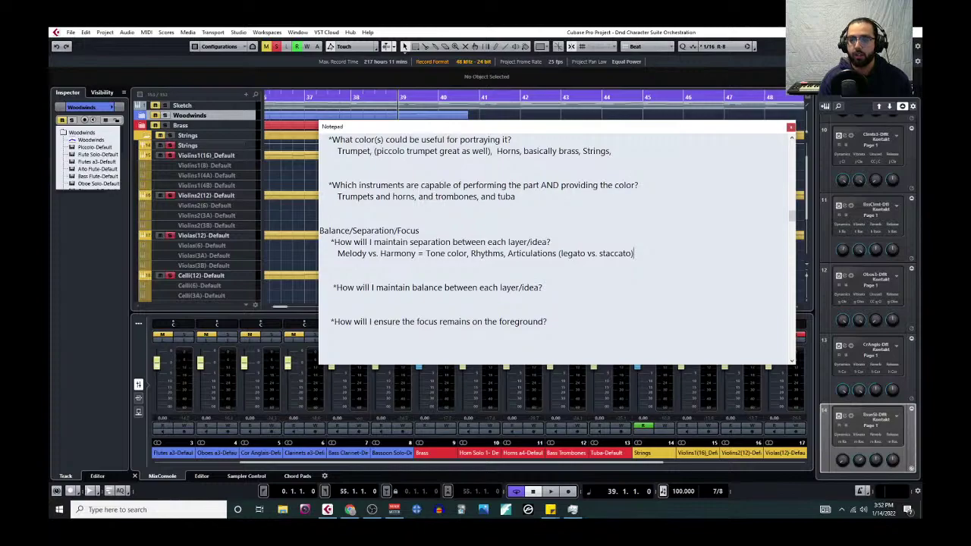
Step: Append ", pitch (harmony in smaller registers)" to the Melody vs. Harmony line of the layer separation answer
type(", pitc")
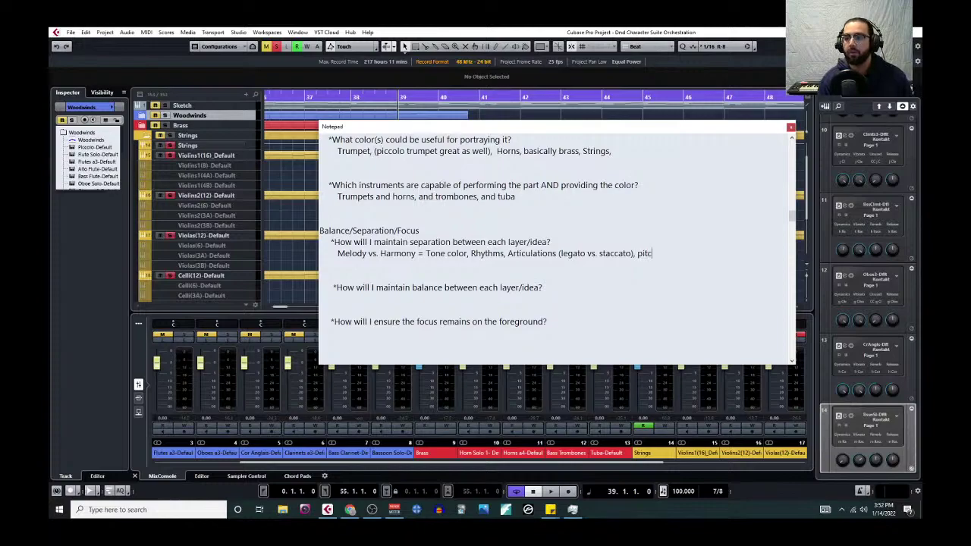
type("h (harmony in ")
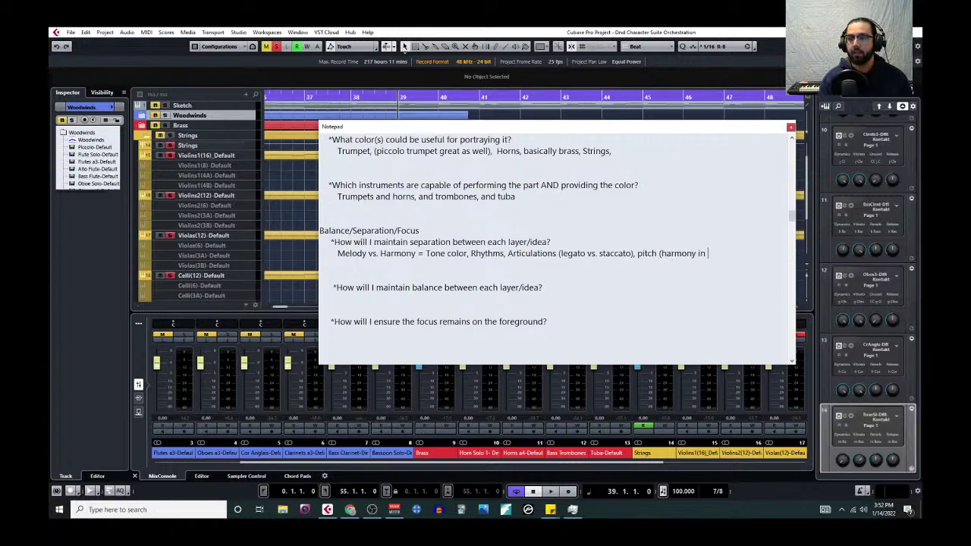
type("s")
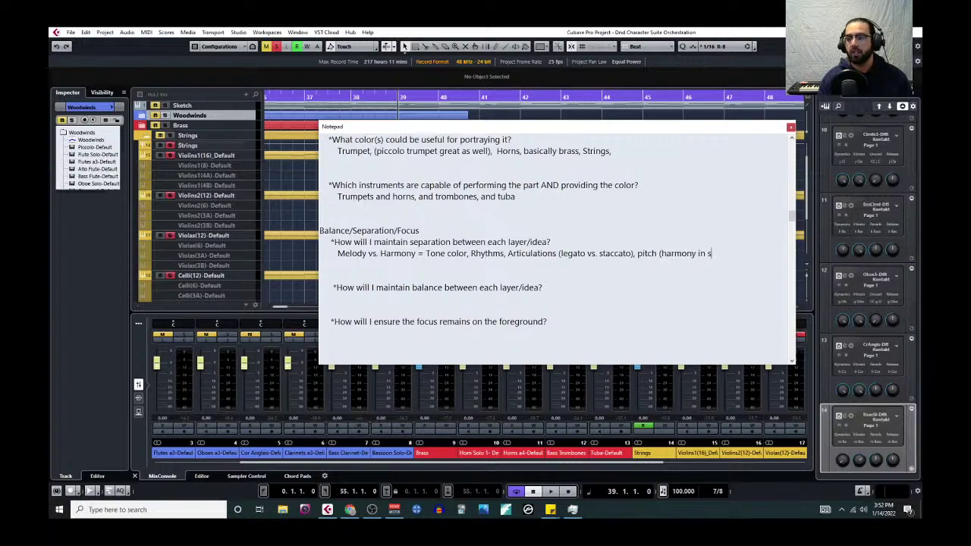
type("maller registers)")
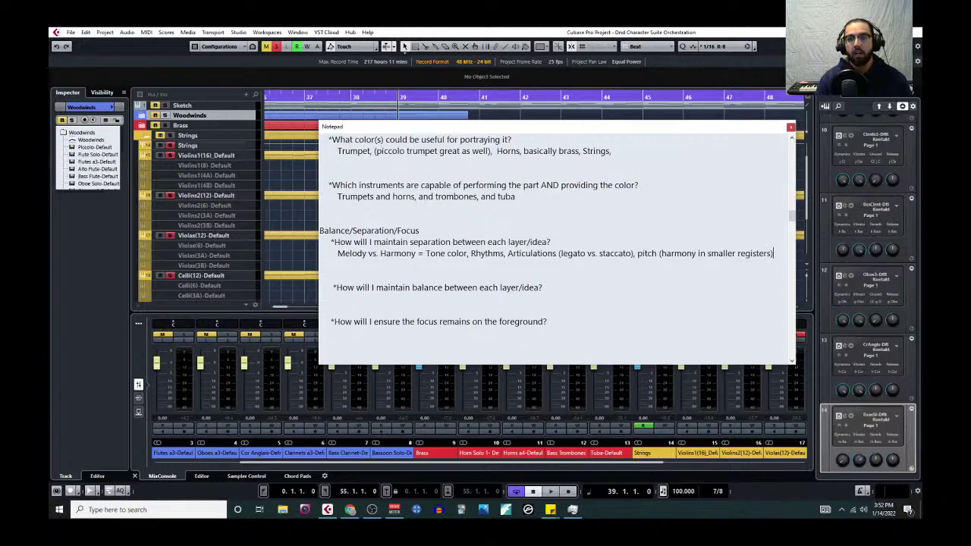
Step: Add the line "Harmony vs. Bassline = rhythms, articulations, pitch" beneath the Melody vs. Harmony line
key("Return")
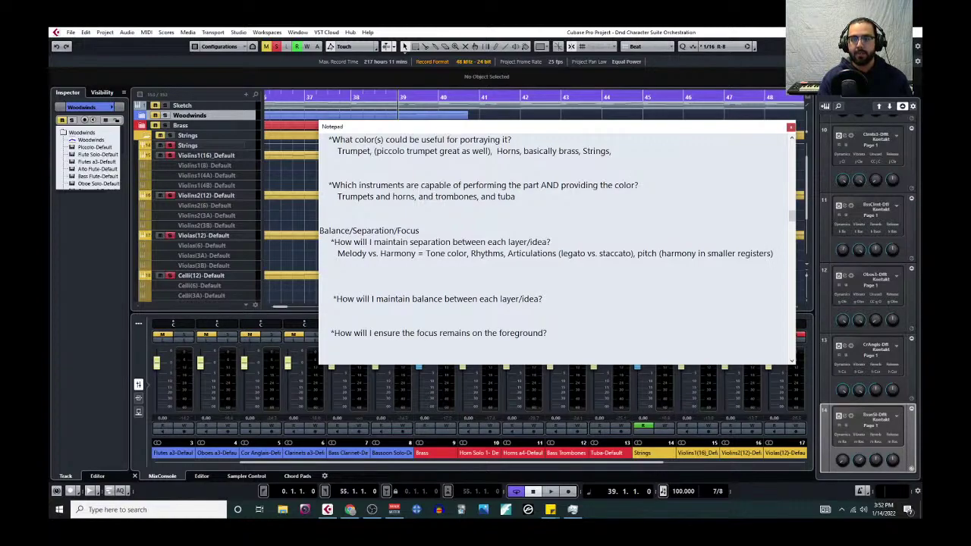
type("Harmo")
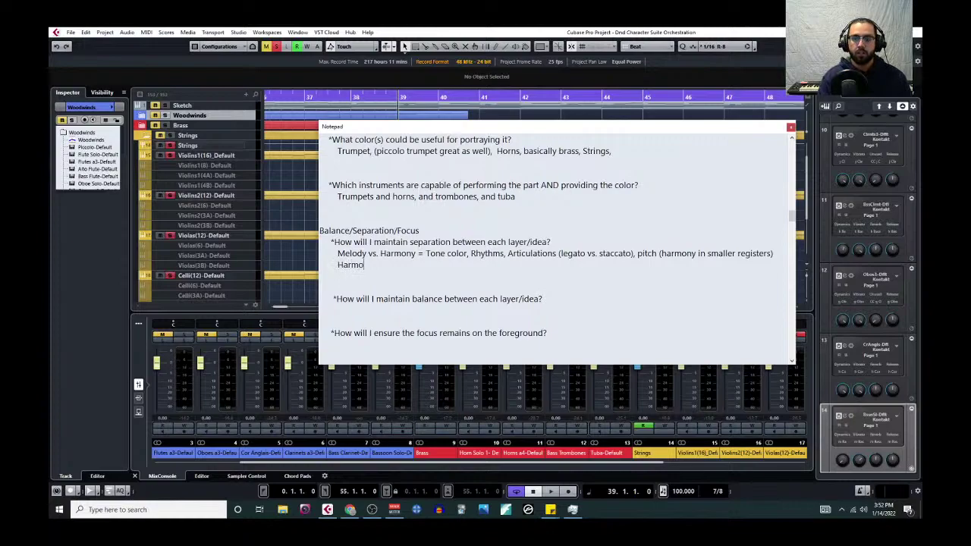
type("ny")
key("BackSpace")
key("BackSpace")
type("ny vs. ")
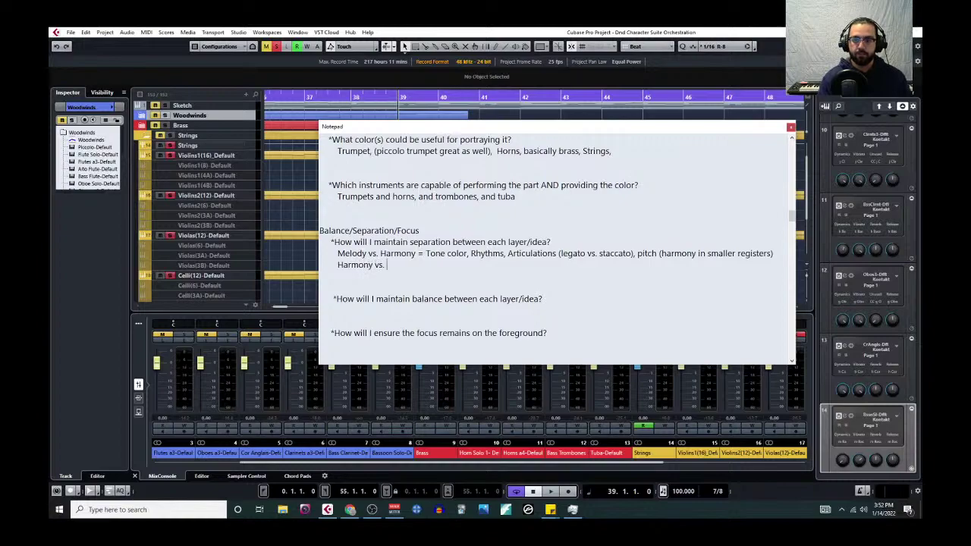
type("Bassline = ")
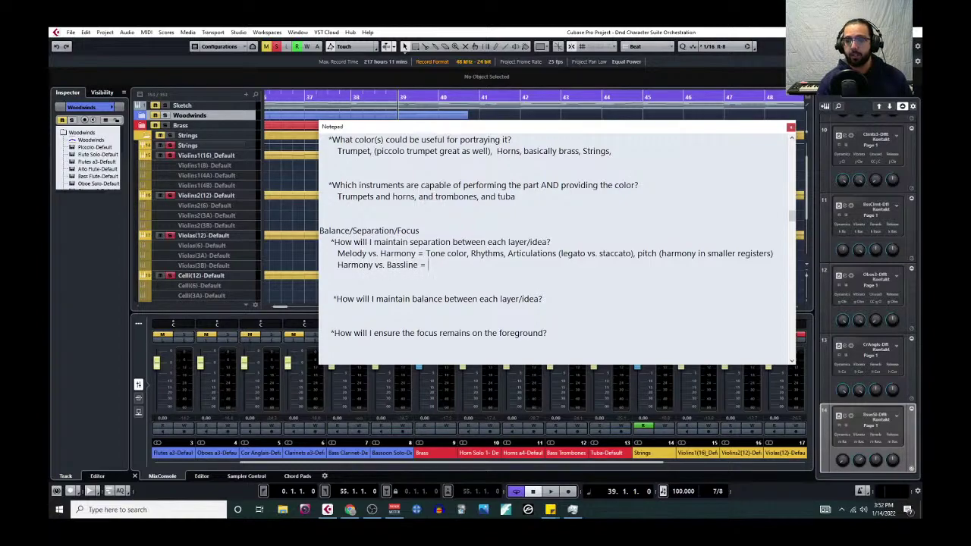
type("rhythm")
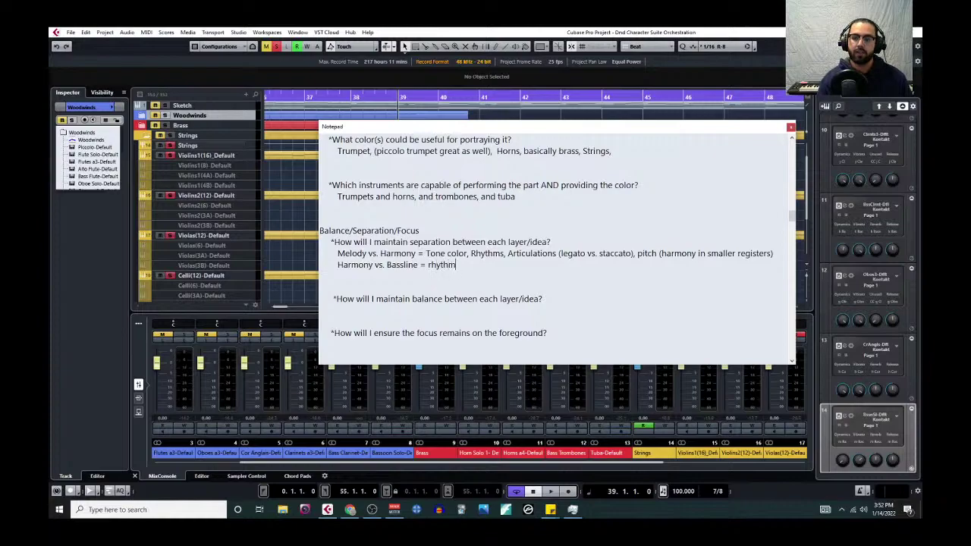
type("s, ar")
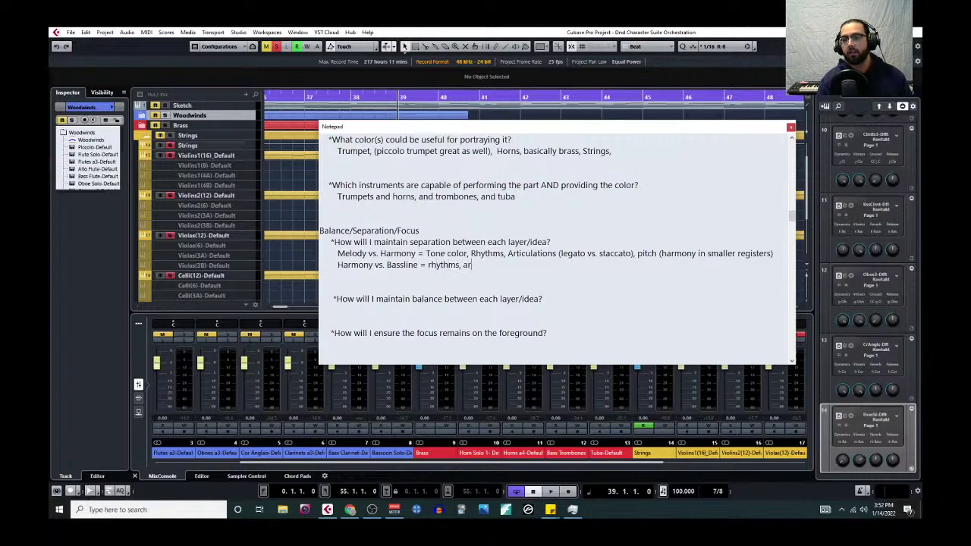
type("ticulations, pitch")
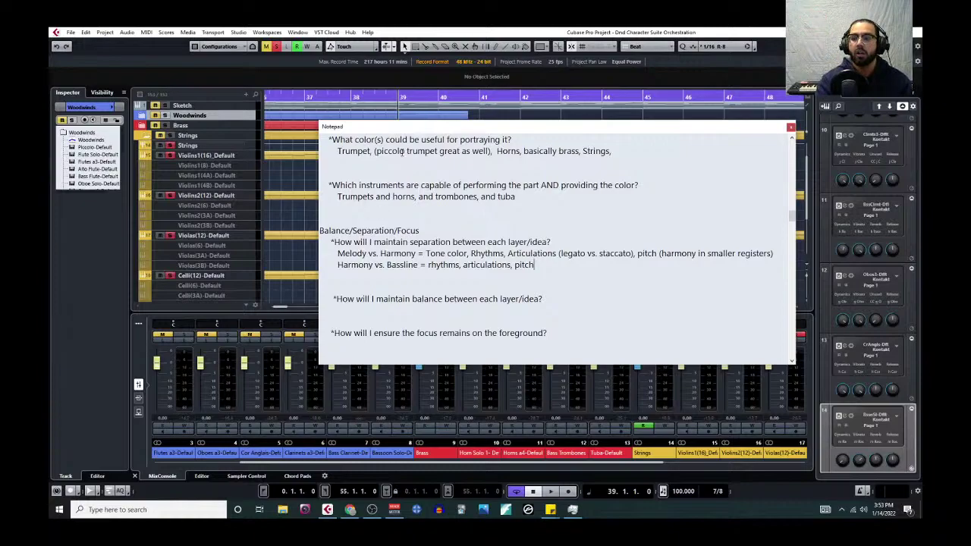
Step: Start the layer balance answer with the line "Melody = Huge Instrumentation (strings in 4 octaves)"
left_click(563, 299)
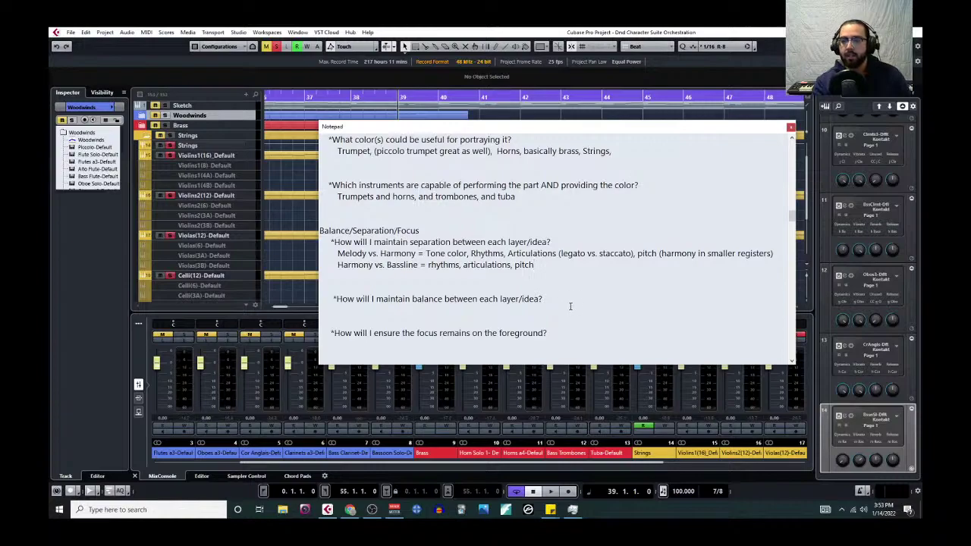
key("Return")
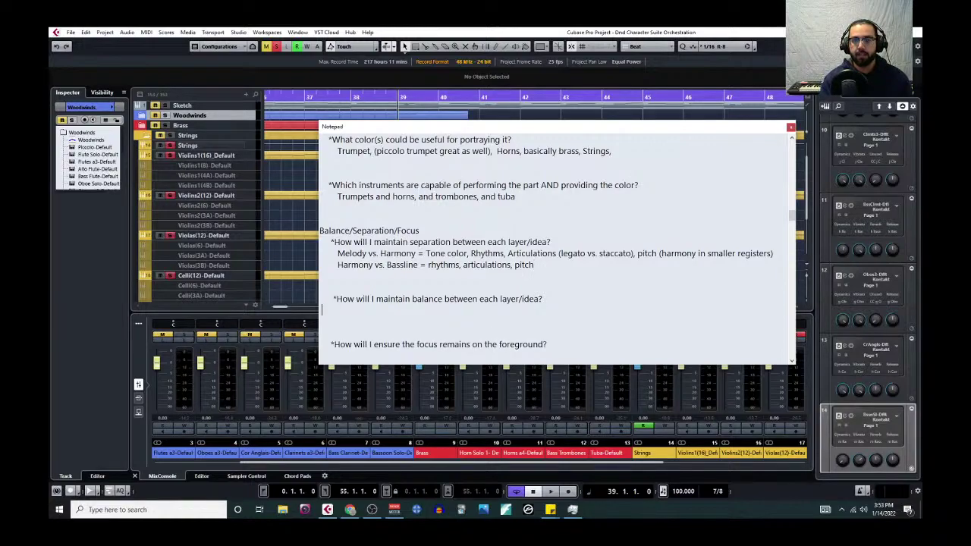
type("Melo")
key("BackSpace")
key("BackSpace")
type("lody = ")
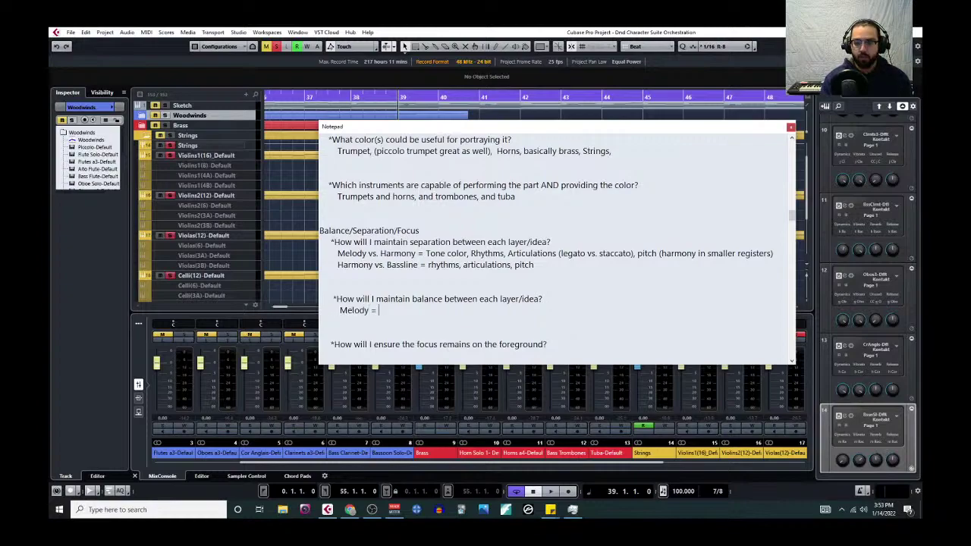
type("Huge Instrumentation.")
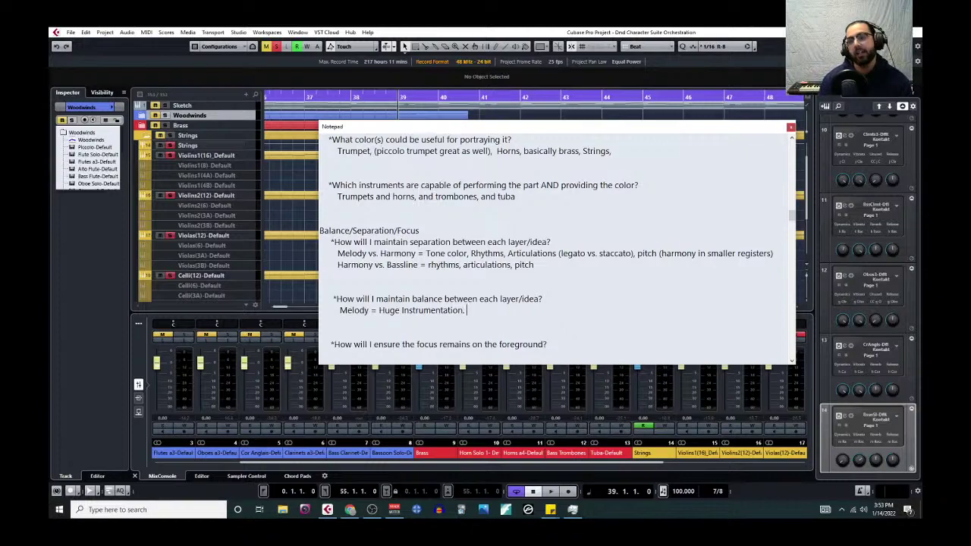
key("BackSpace")
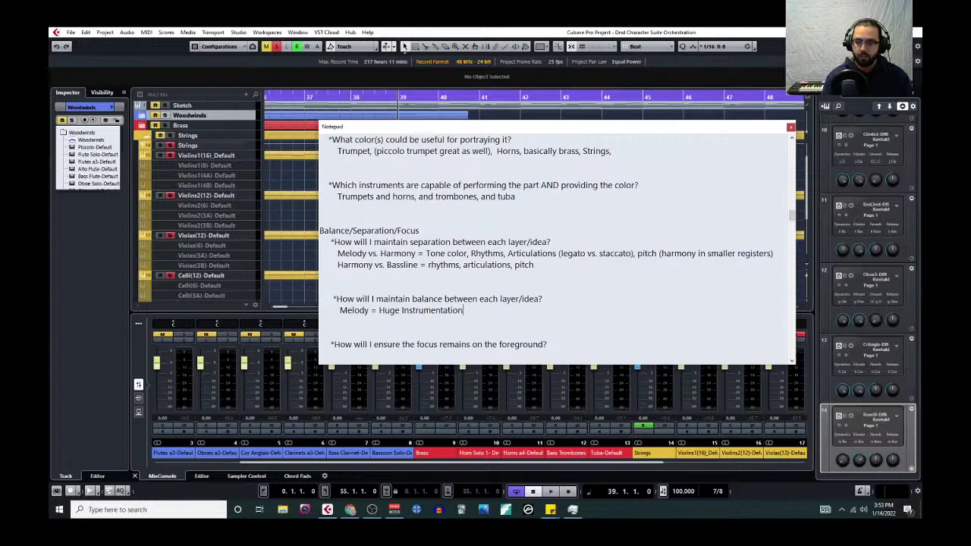
type("(strings in ")
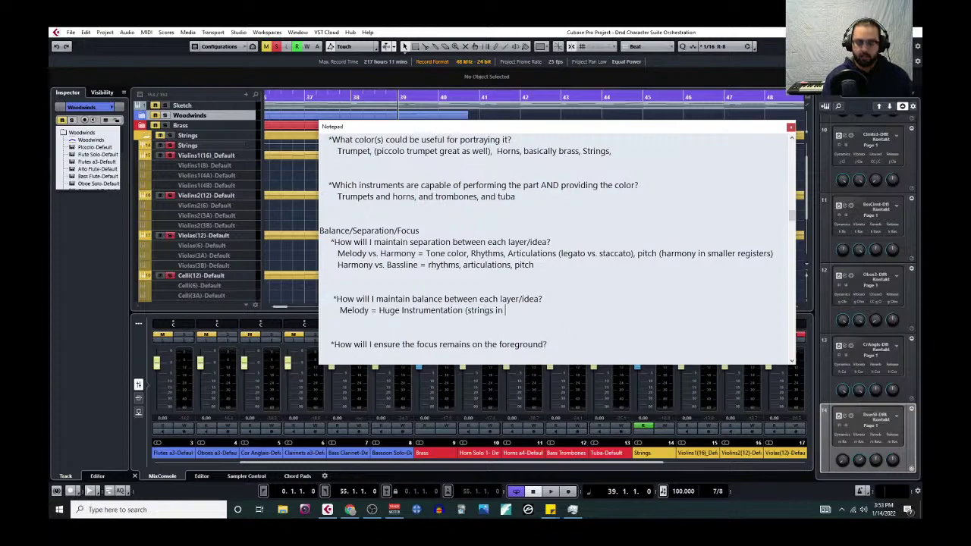
type("4 octaves)")
Step: Add the line "Harmony = equal size (Trumpets, and Horns)" to the layer balance answer
key("Return")
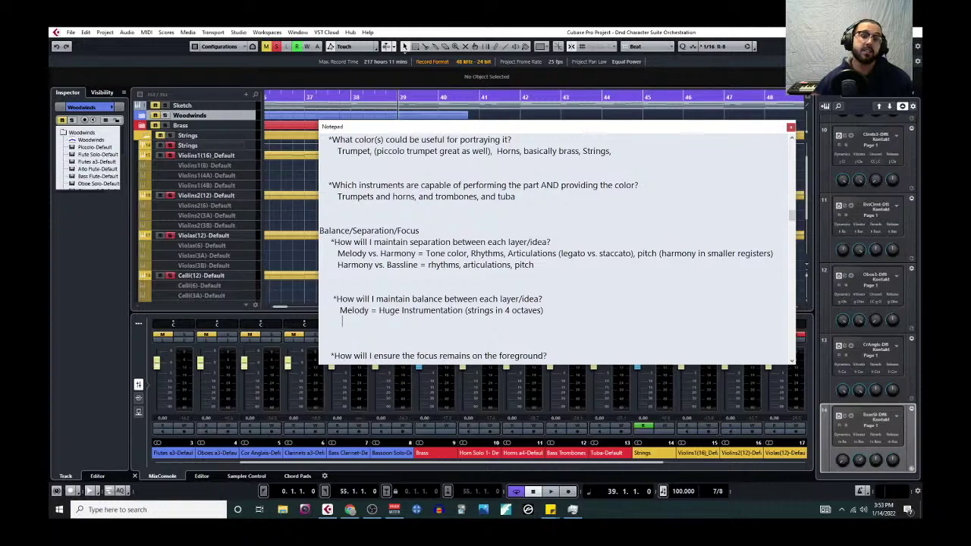
type("Harmony = ")
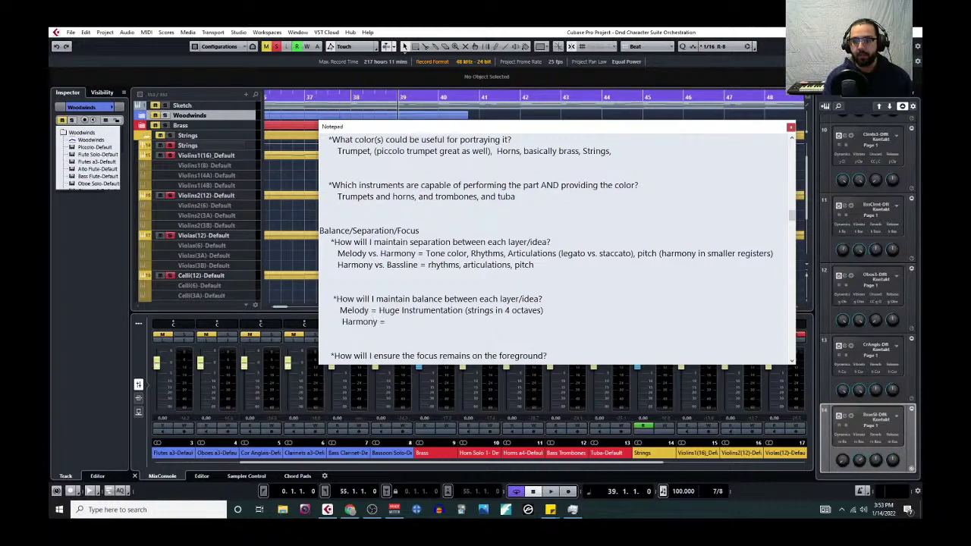
type("equal size ")
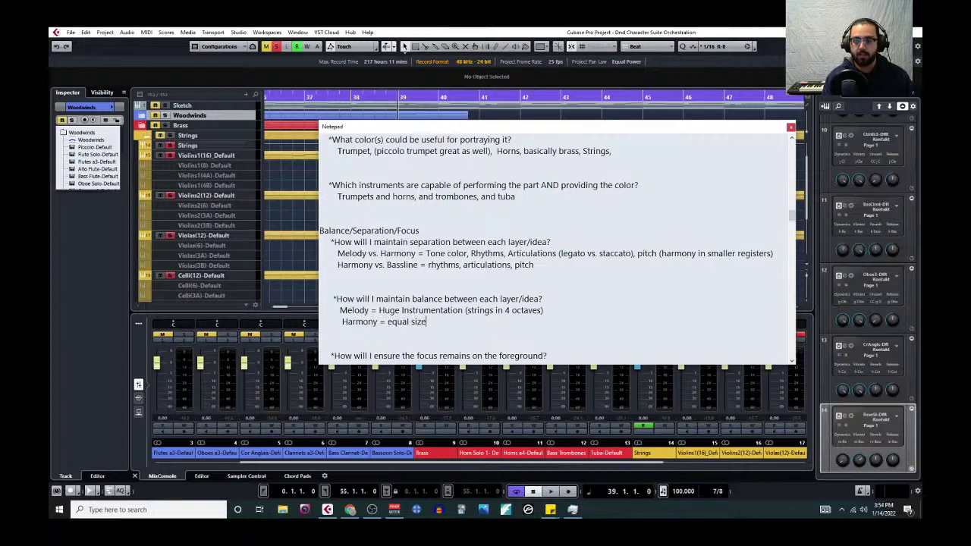
type("(Trumpet")
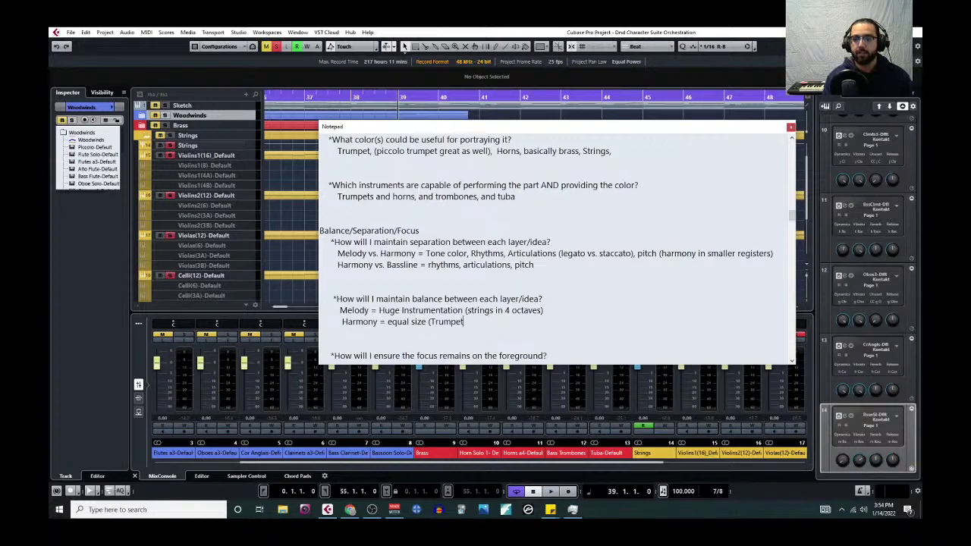
type("s, and Horns")
type("()")
key("BackSpace")
key("BackSpace")
type(")")
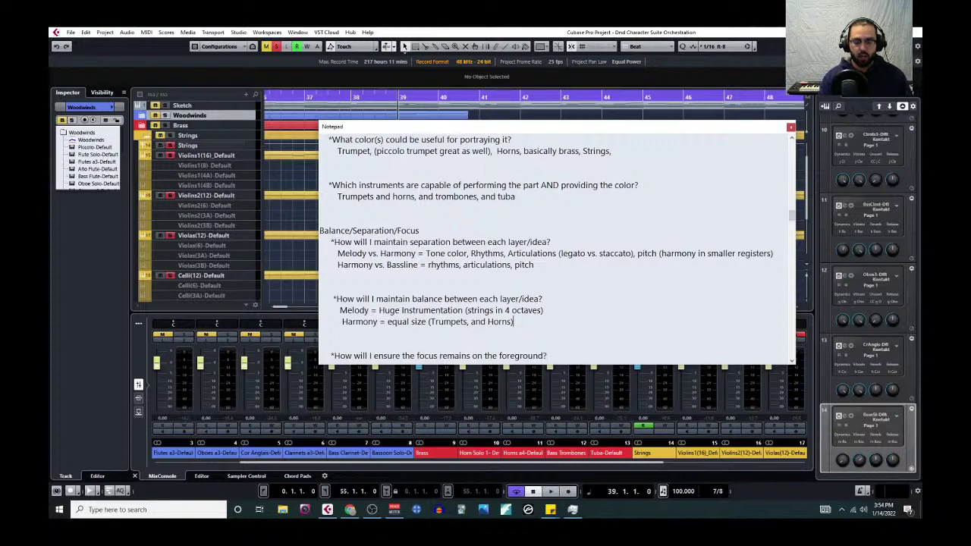
Step: Add the line "Bassline = equal size (Basses, Tuba, and low woods)" to the layer balance answer
key("Return")
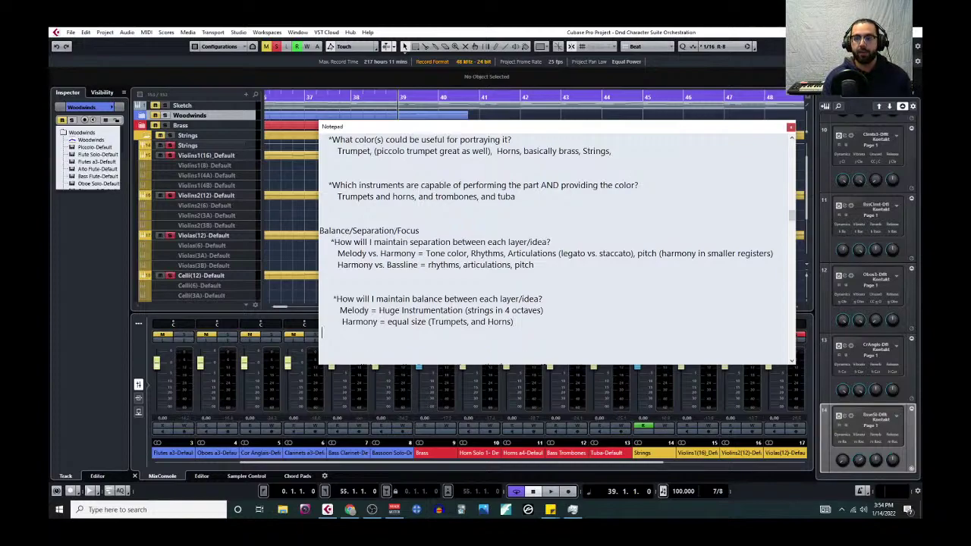
type("B")
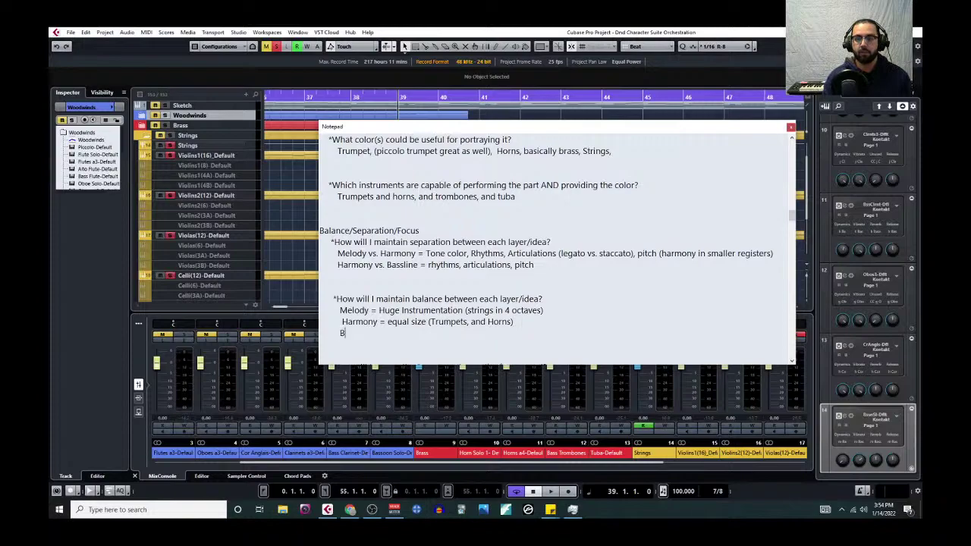
type("assline = equal size,")
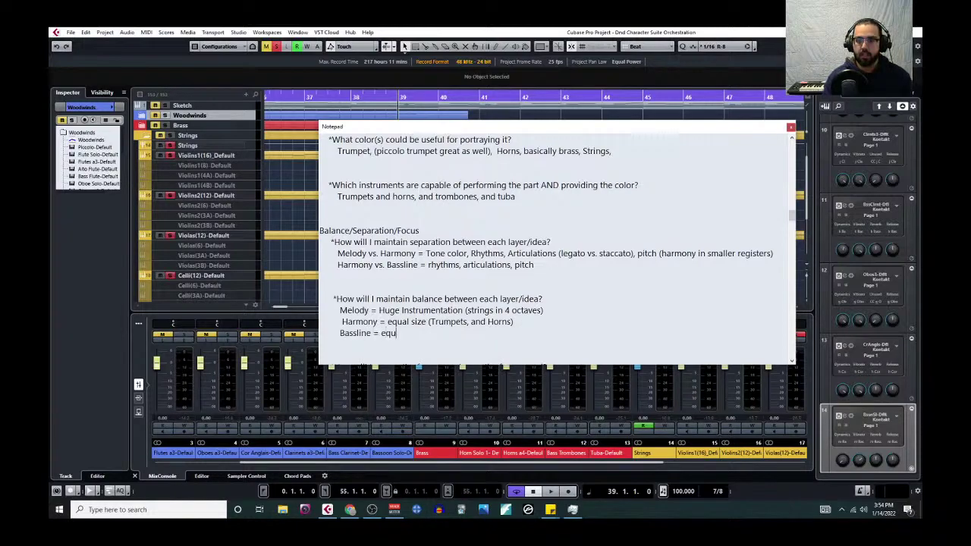
key("BackSpace")
key("BackSpace")
type("(Basses, Tuba, and low woods")
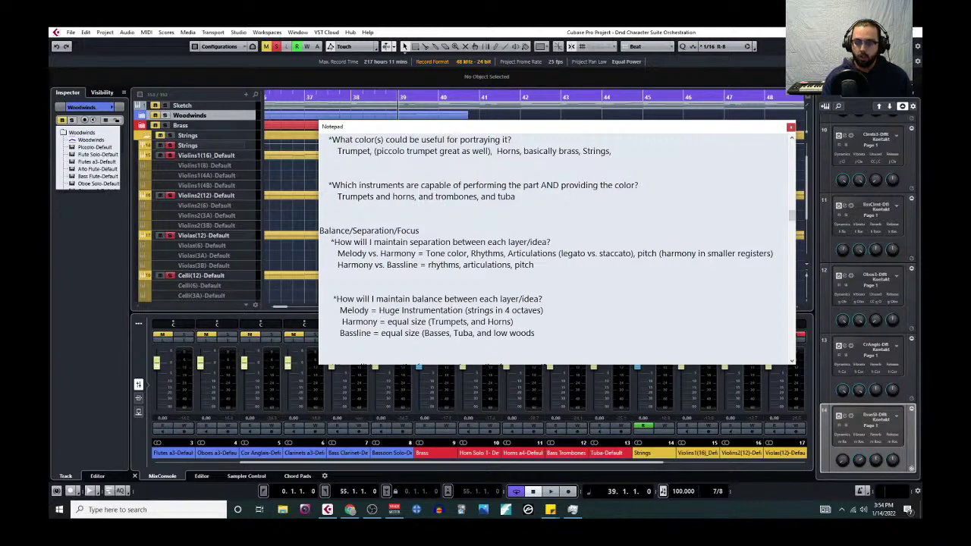
type(")")
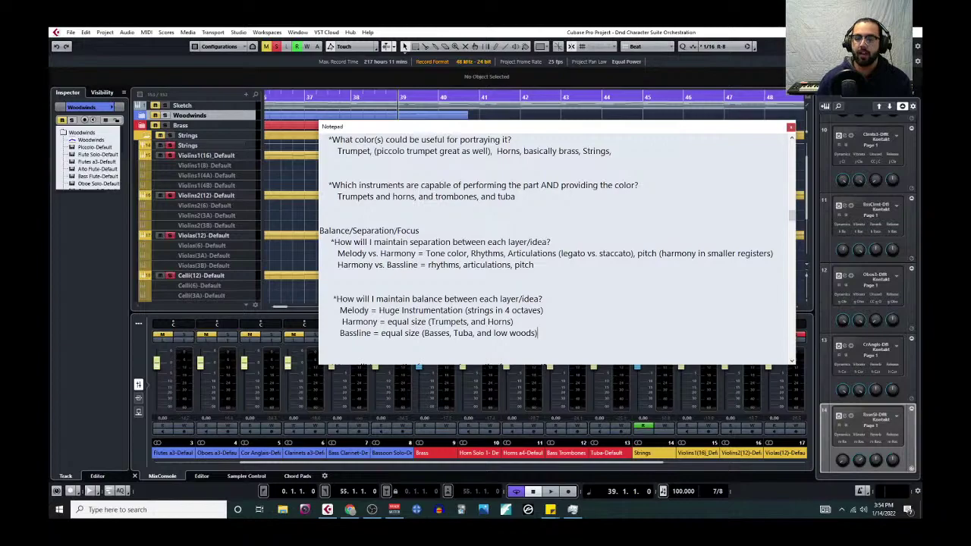
Step: Answer the question about keeping the focus on the foreground with "Changing material, Activity, Pitch."
scroll(452, 243, "down", 3)
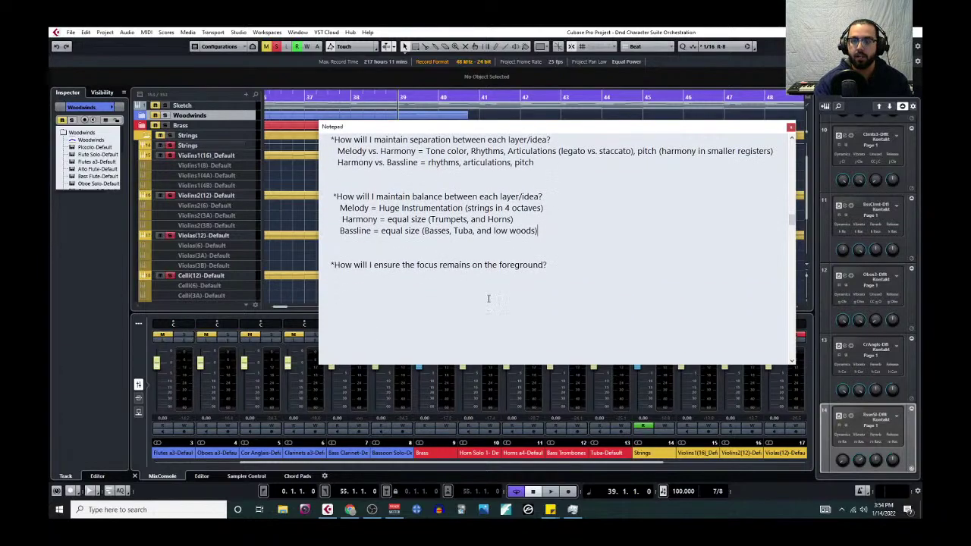
left_click(550, 264)
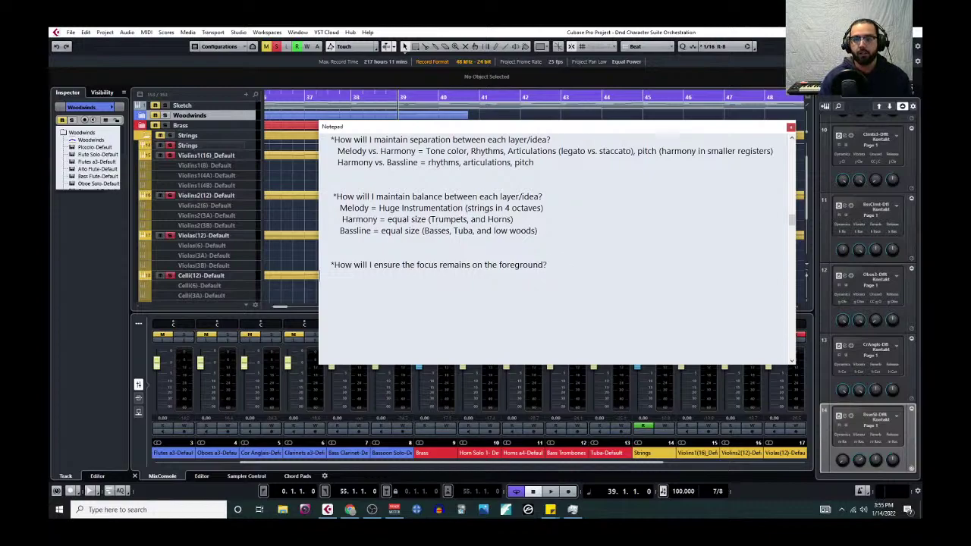
key("Return")
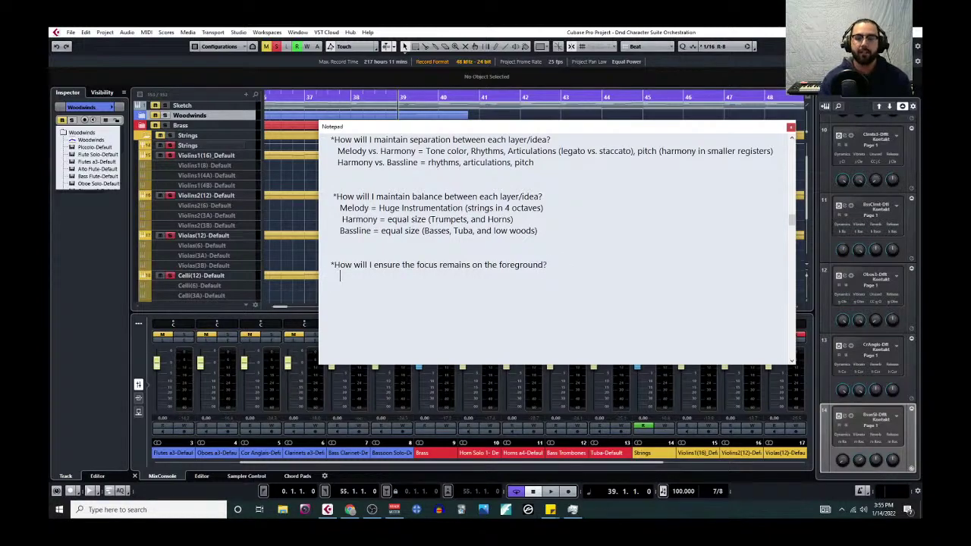
type("Chang")
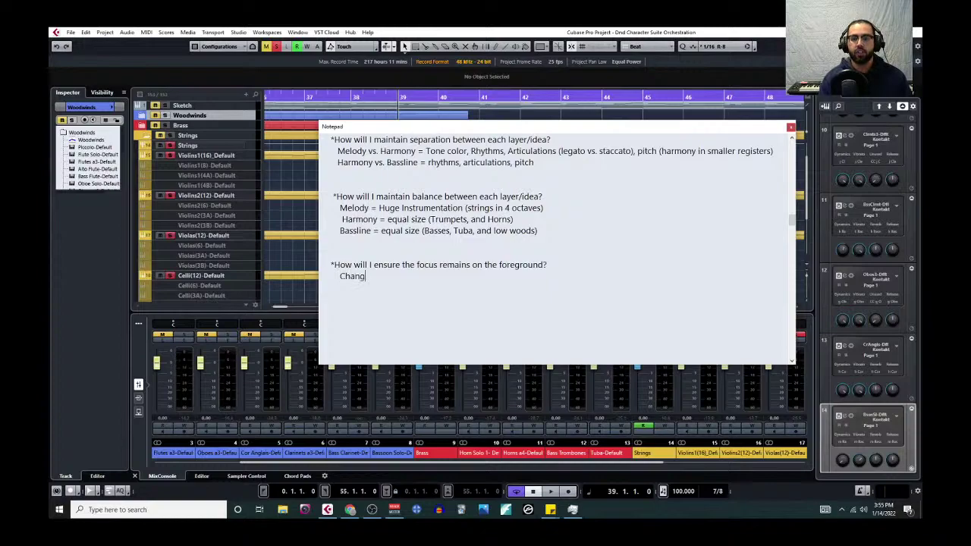
type("ing material")
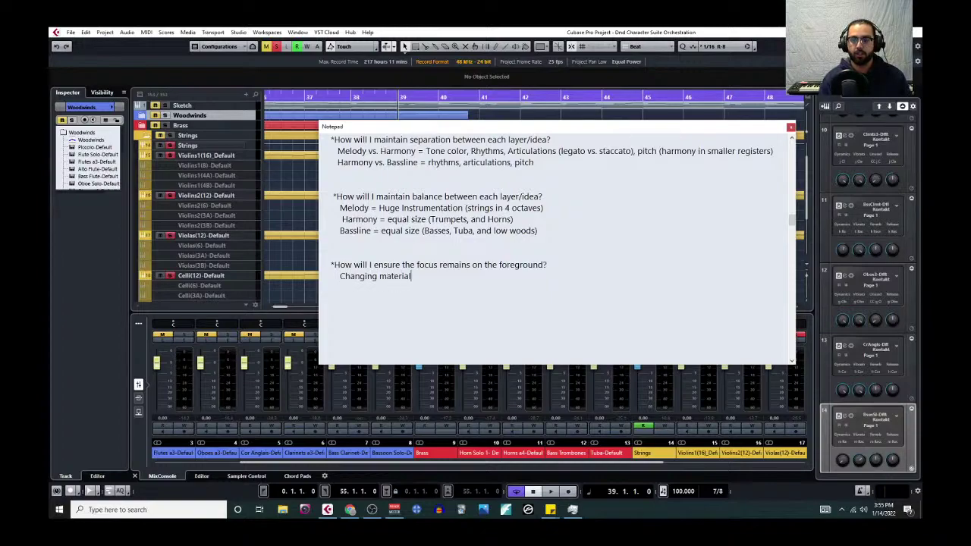
type(", ")
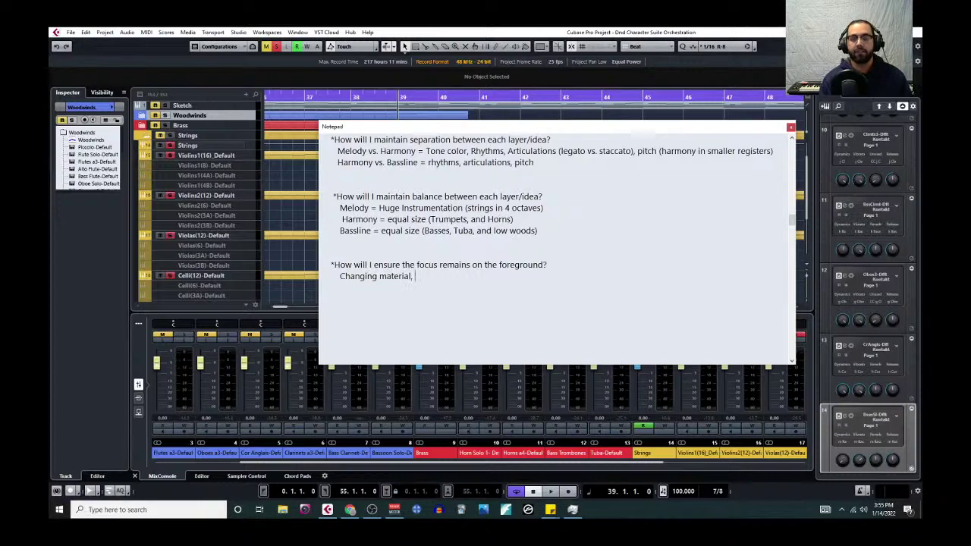
type("Activity, ")
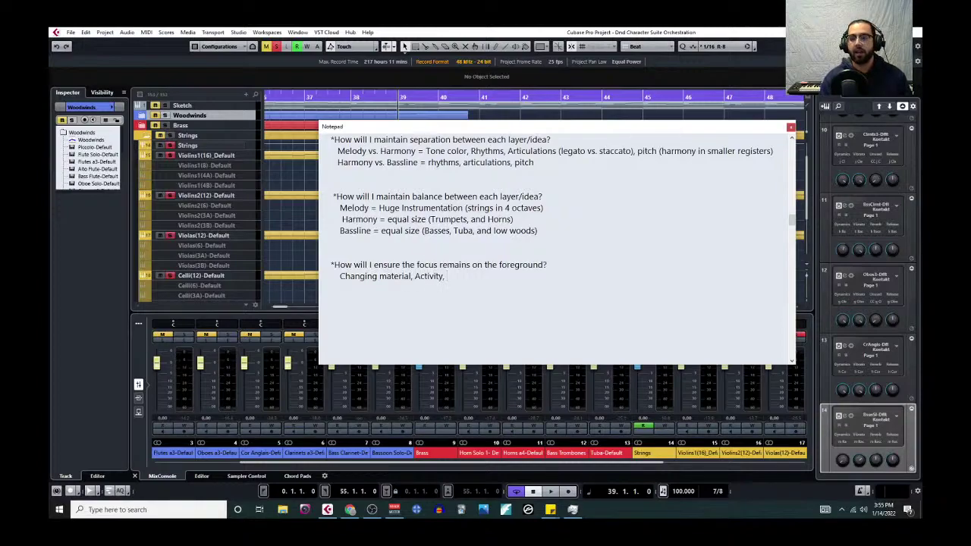
type("Pitch.")
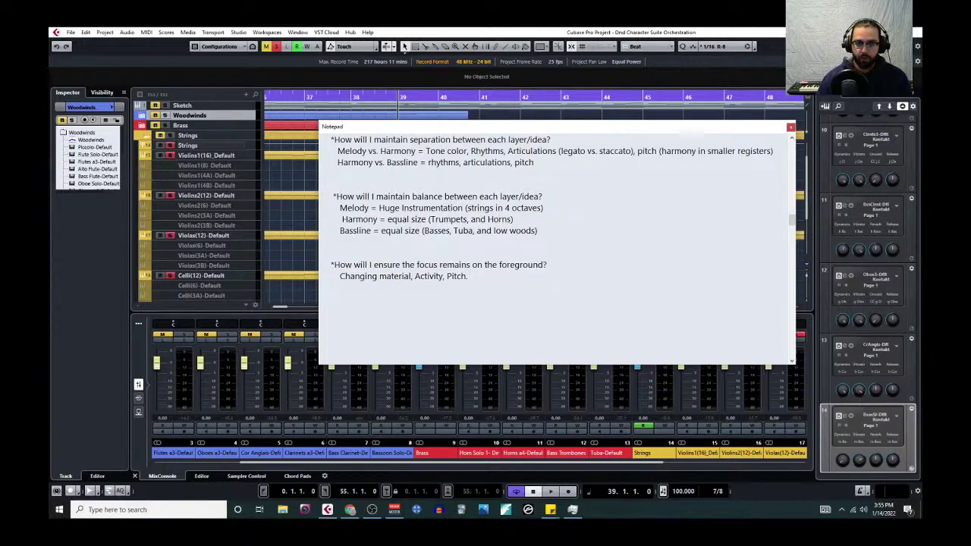
Step: Put "Changing material" on its own line and extend it with "= melody will be most novel, we'll make sure every other layer falls into a pattern quickly."
left_click(412, 279)
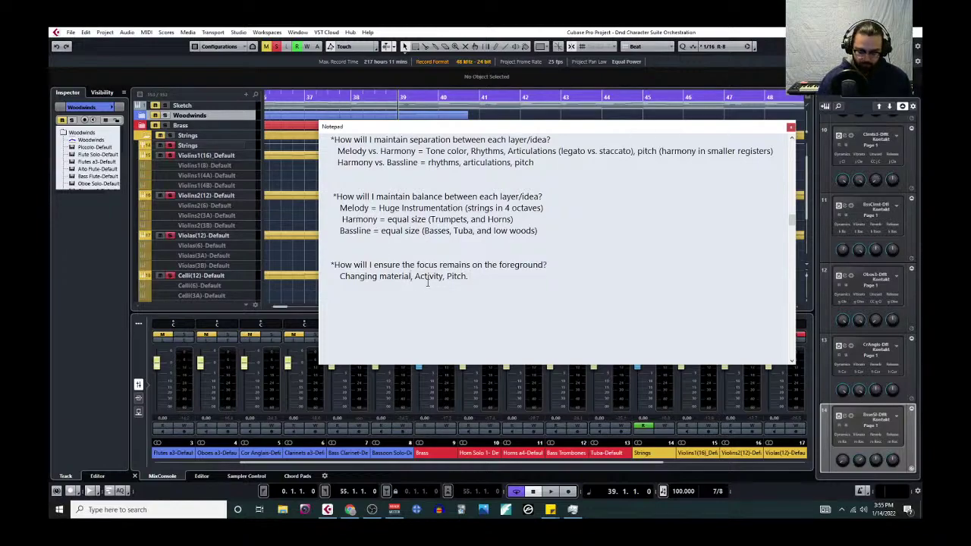
key("Return")
type("= ")
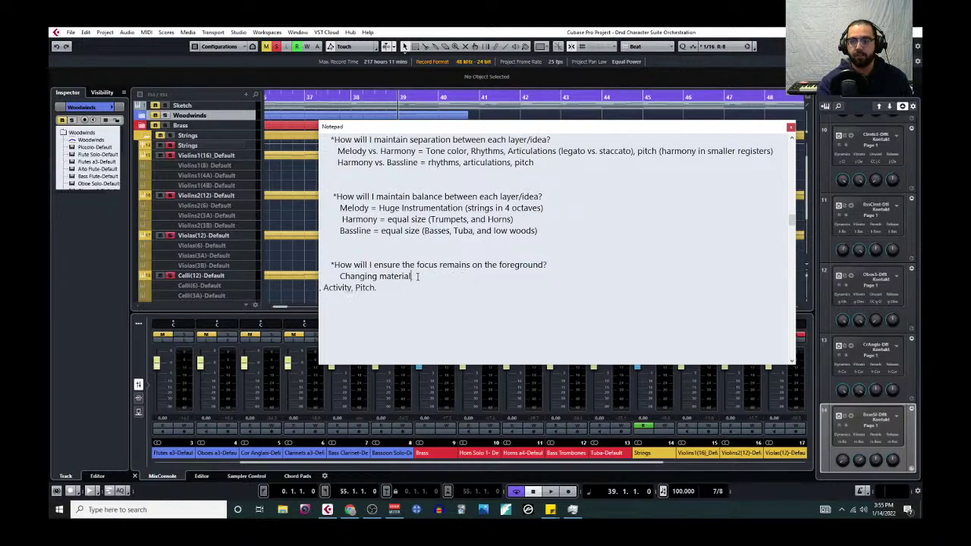
type("melody")
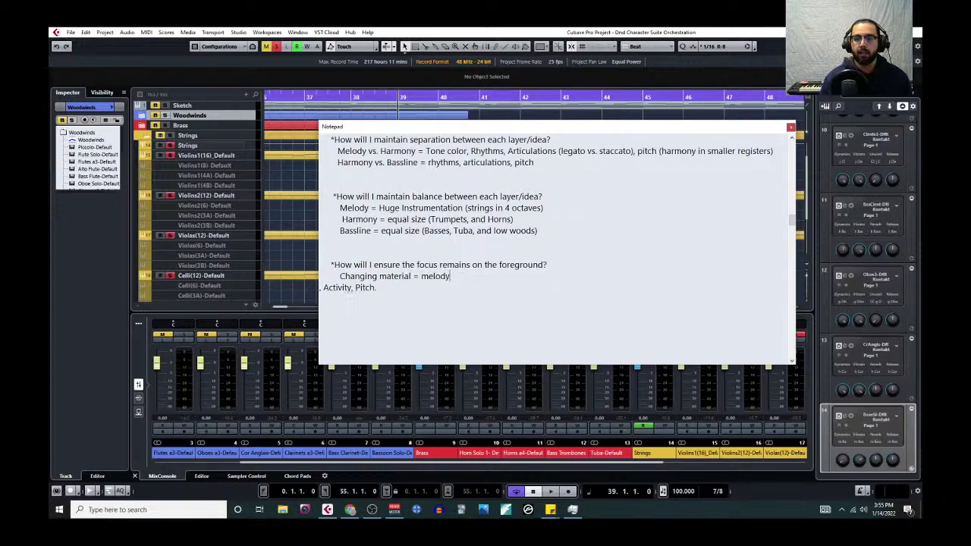
type(" will be most nove")
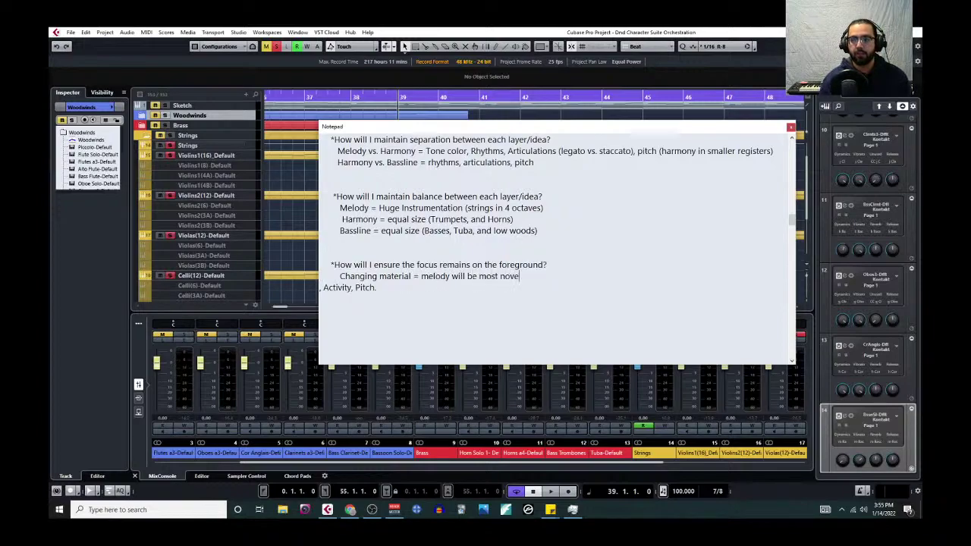
type("l, we'll make sure ")
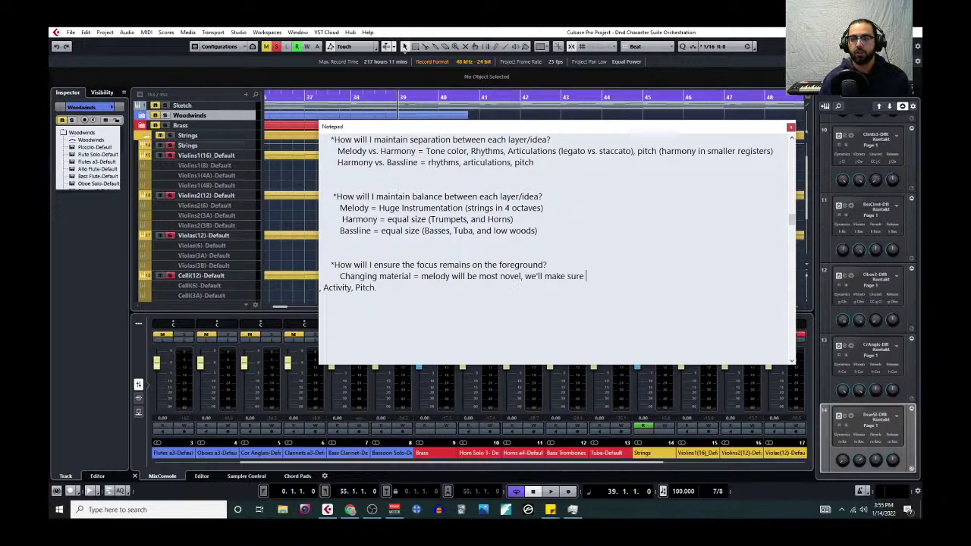
type("every other layer falls into a patet")
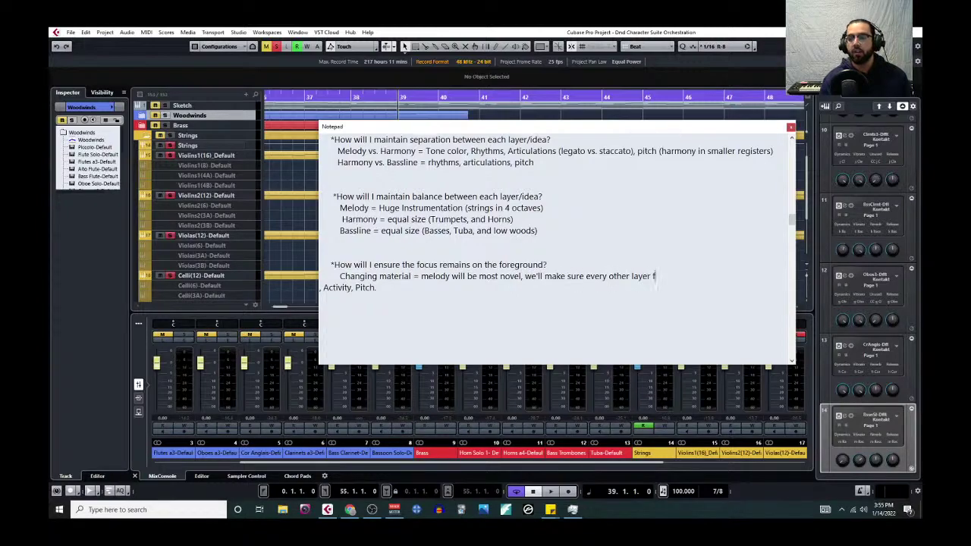
key("BackSpace")
key("BackSpace")
type("tern quickly.")
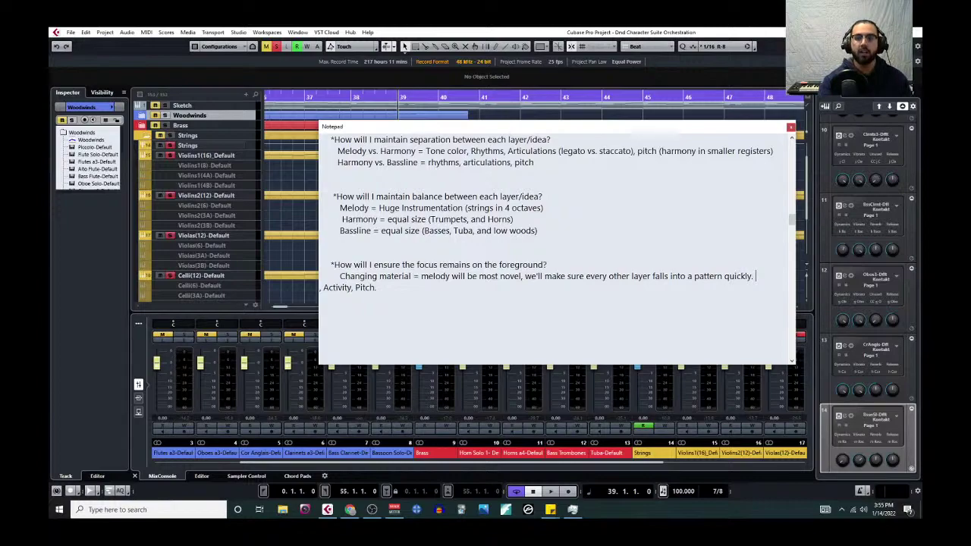
Step: Indent the Activity line and extend it with "= melody will try to be most rhythmically active, if not, the other layers will fall into a pattern."
left_click(324, 288)
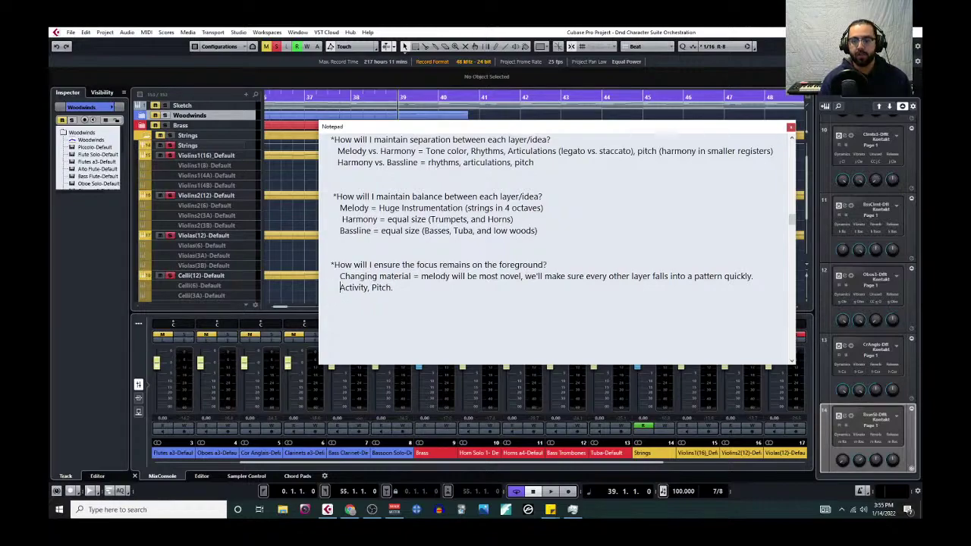
left_click(369, 288)
key("BackSpace")
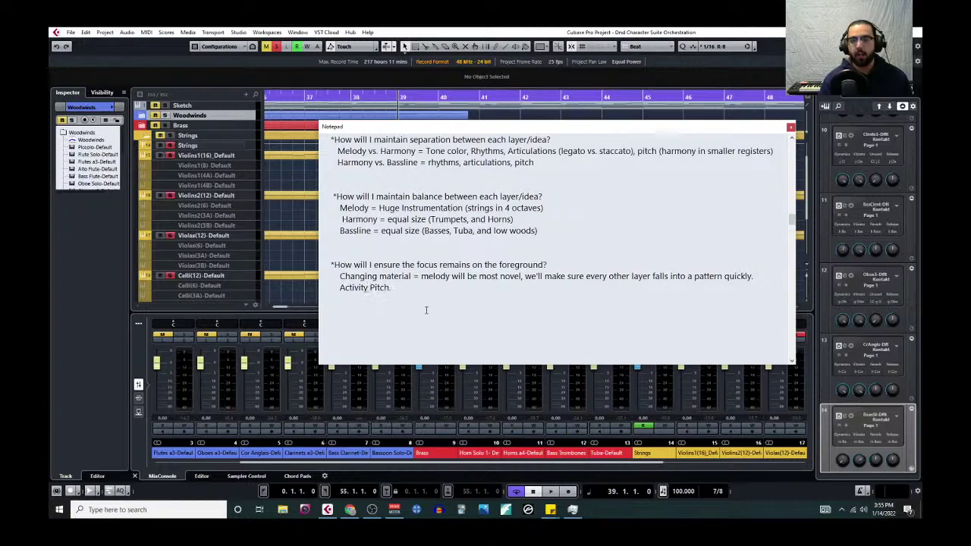
type("= ")
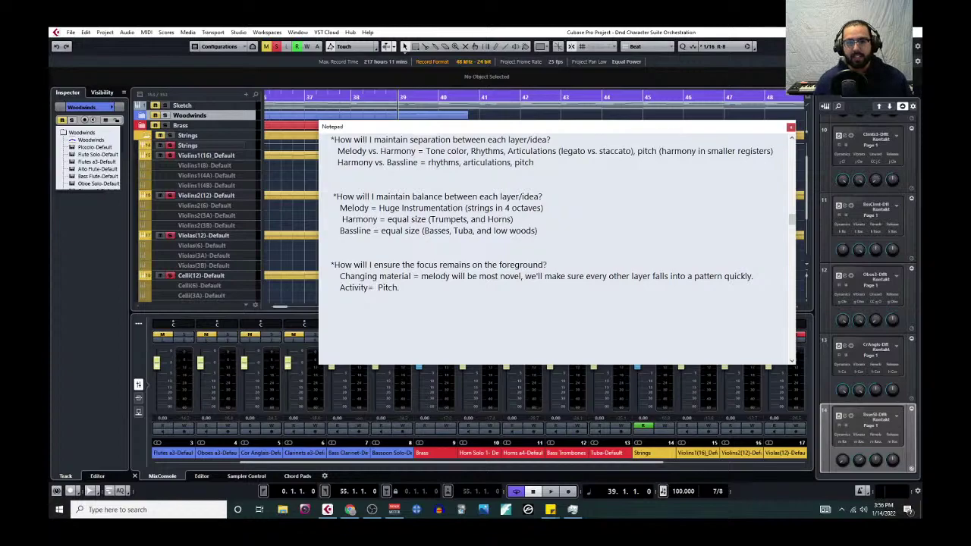
type("melody will l")
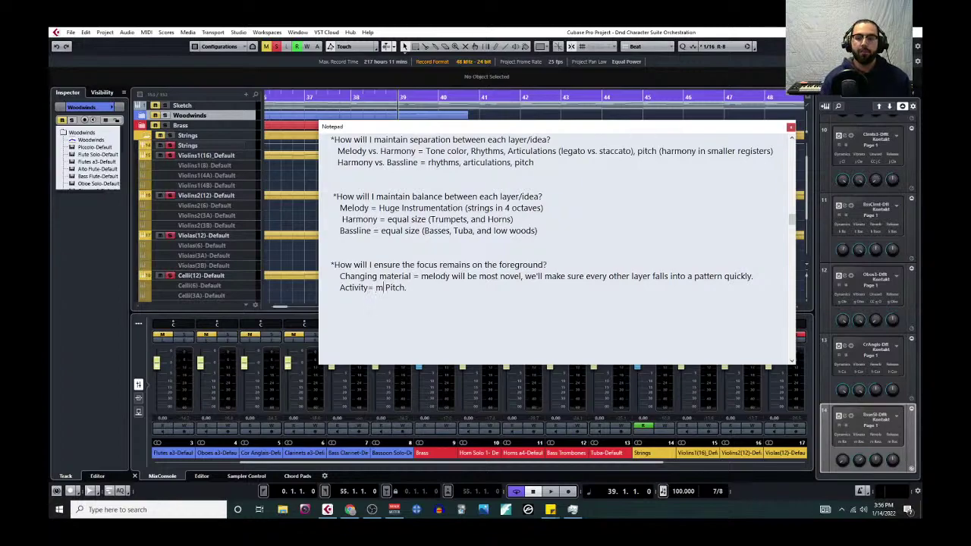
type("ry to be most rhythmic")
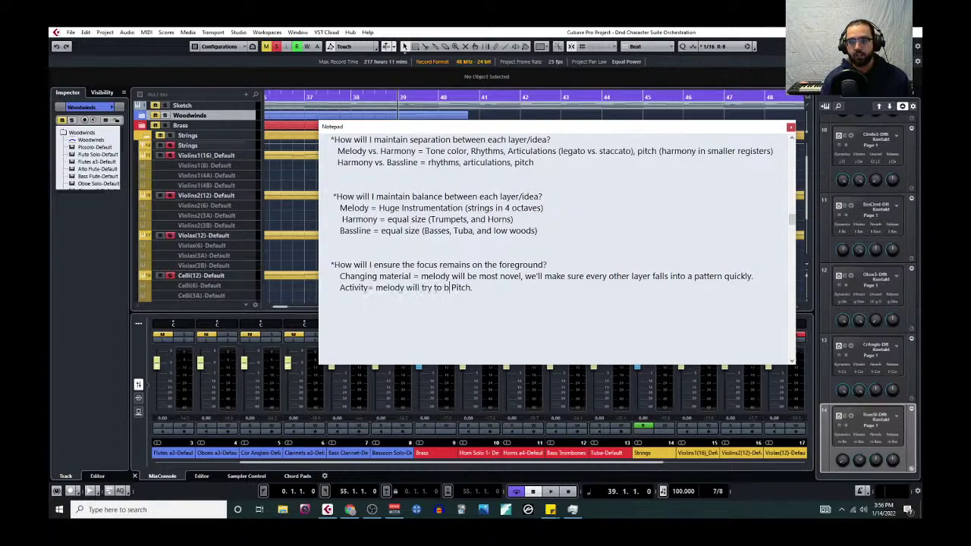
type("ally active, if not, ")
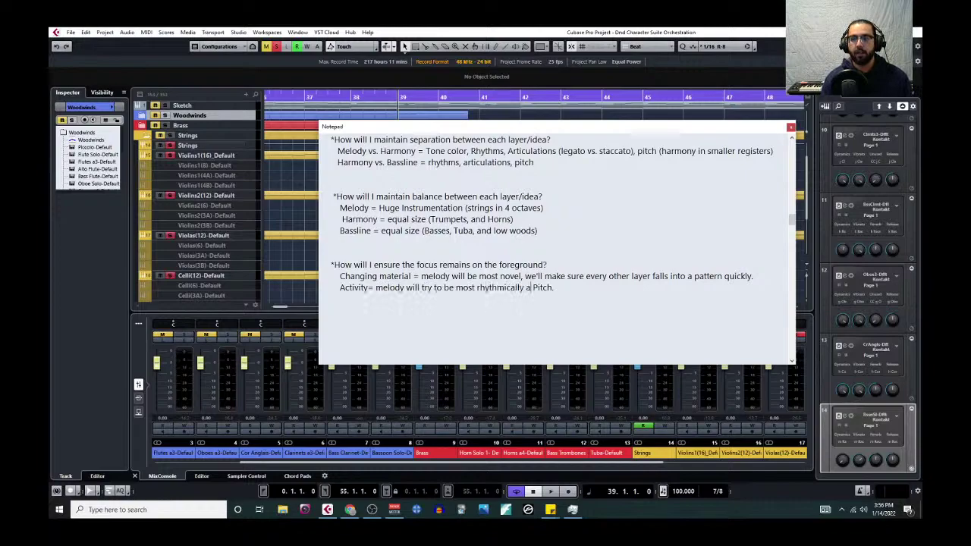
type("the other layers will fall into a p")
type("attern.")
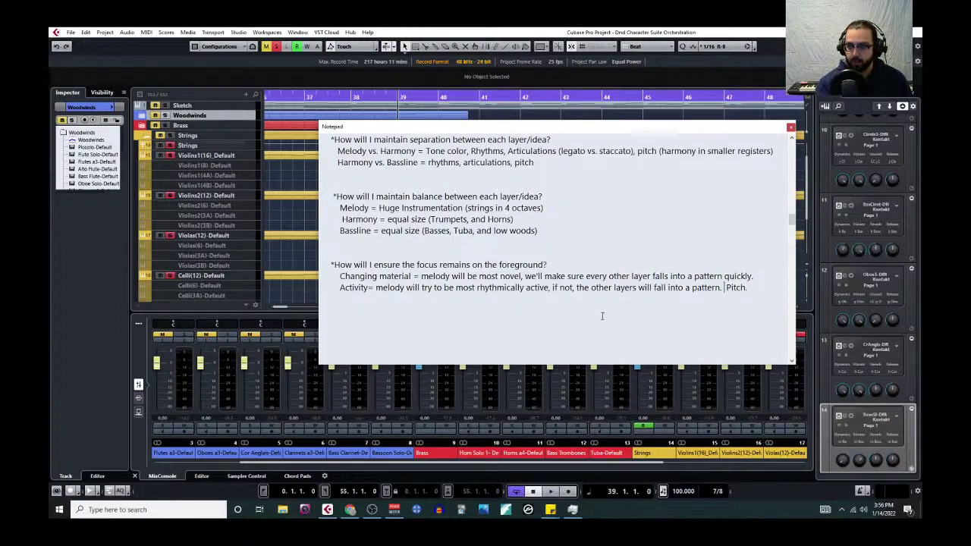
Step: Put Pitch on its own line reading "Pitch = melody will remain in top register."
key("Return")
type("Pitch")
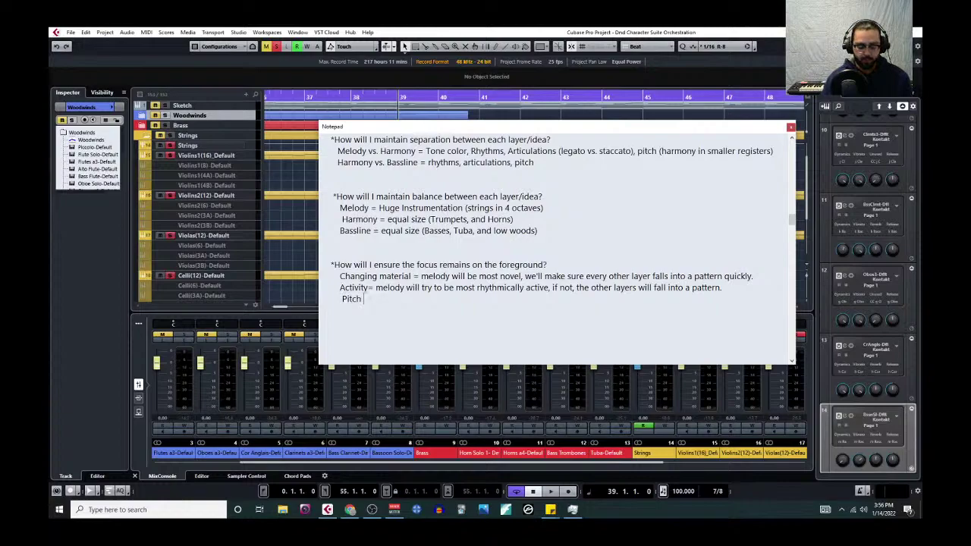
type(" = melody wi")
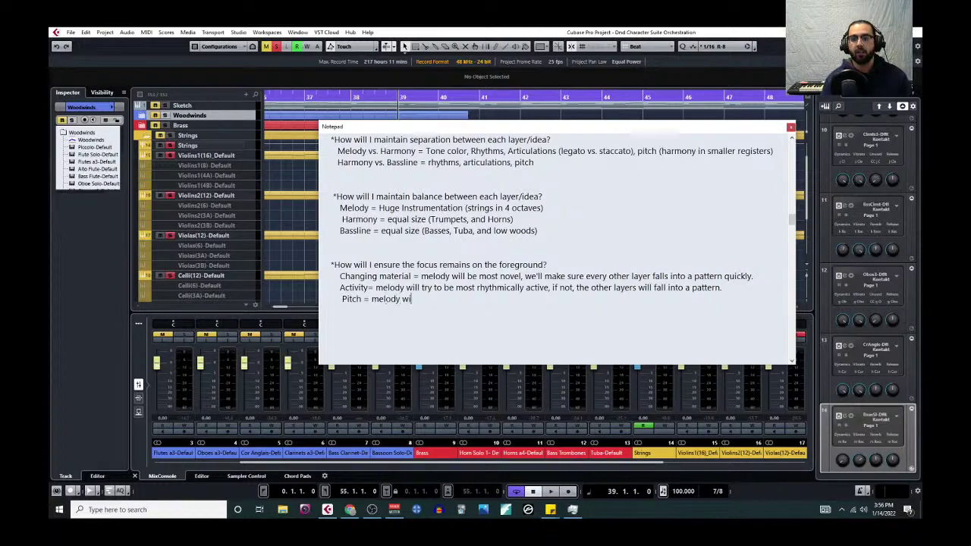
type("ll remain in top register.")
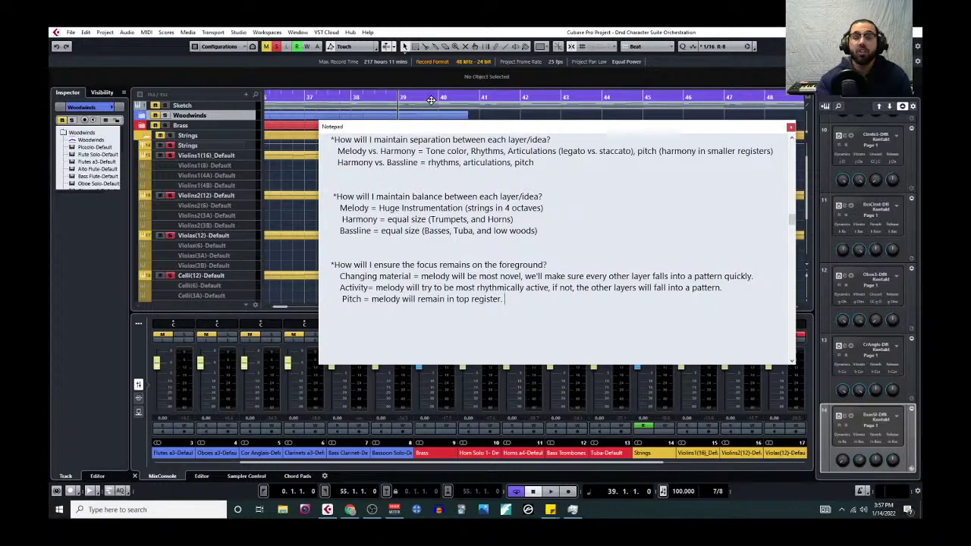
Step: Review the micro level tone color and balance answers, and close the project notes
scroll(478, 252, "up", 5)
scroll(478, 252, "up", 2)
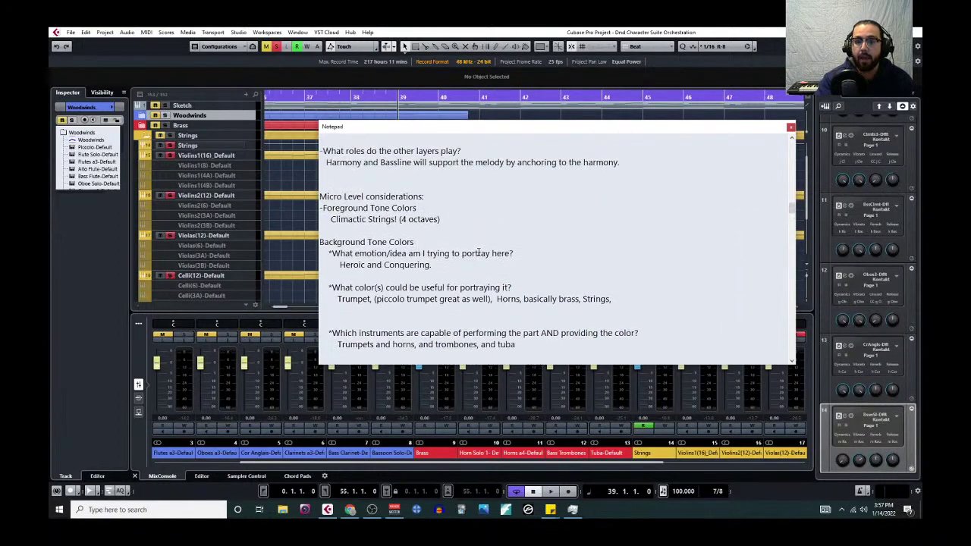
scroll(478, 268, "down", 1)
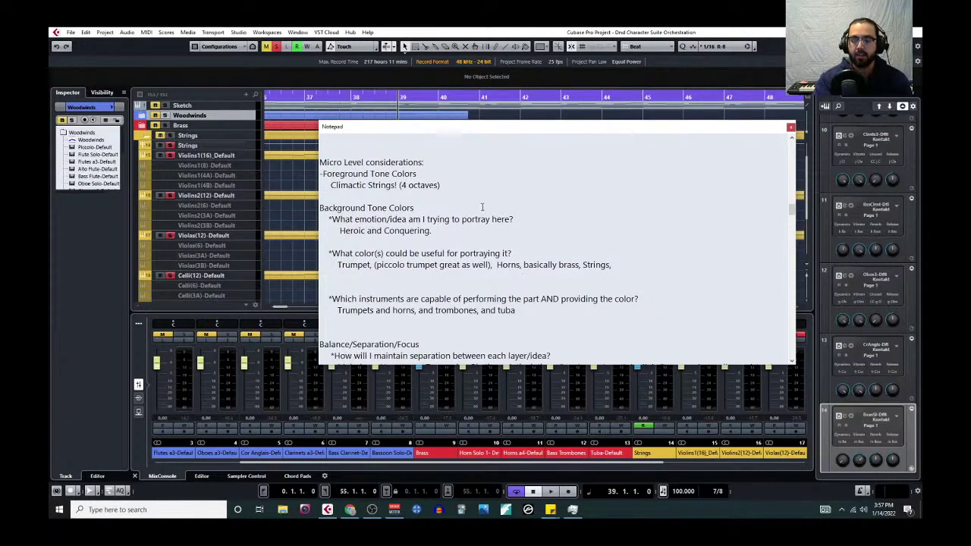
scroll(481, 206, "down", 1)
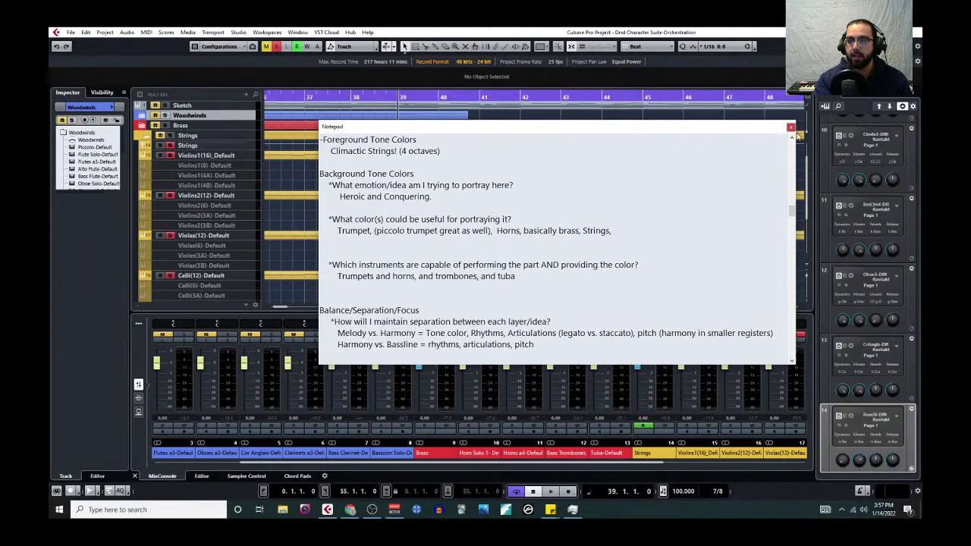
left_click(791, 128)
Step: Enlarge the Sketch track and open its MIDI part in the Key Editor
scroll(422, 284, "up", 2)
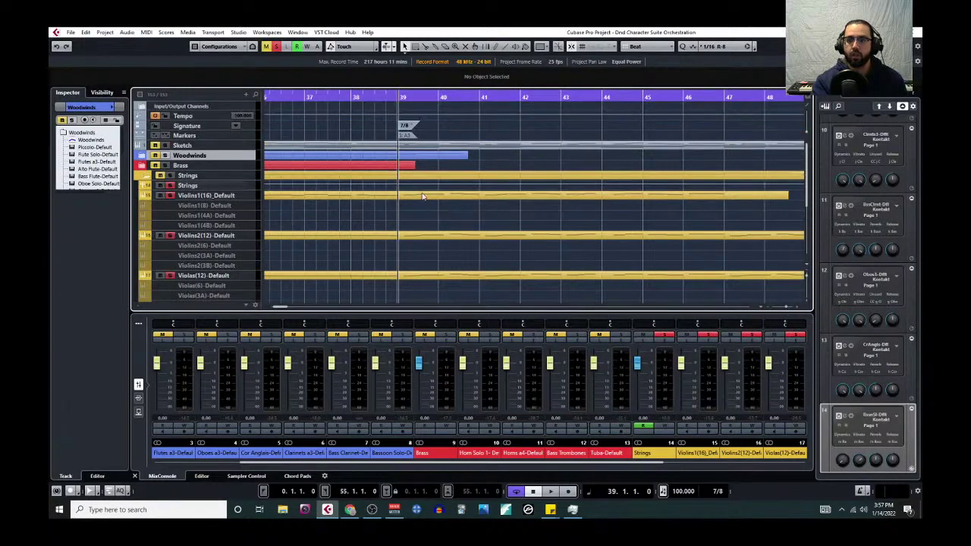
left_click_drag(250, 151, 250, 219)
scroll(581, 178, "down", 2)
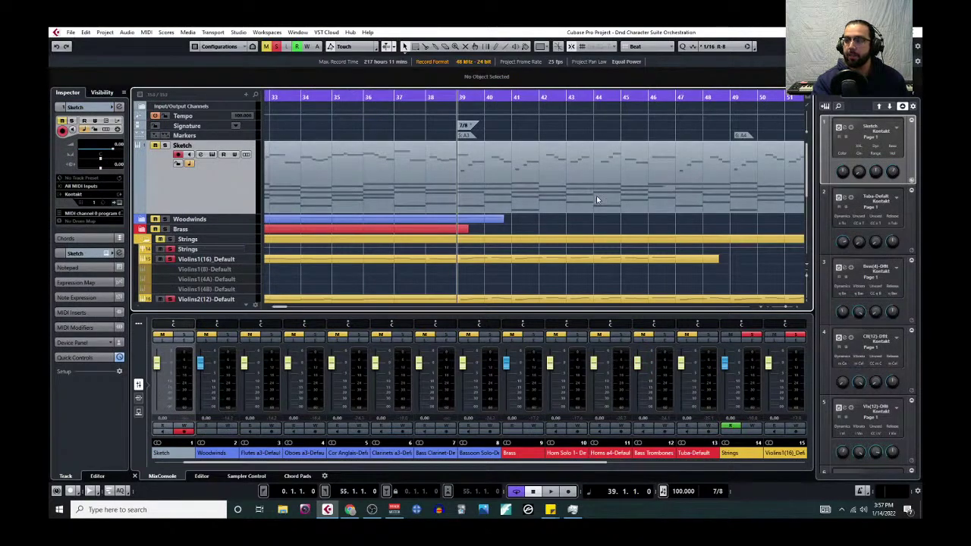
scroll(597, 197, "up", 3)
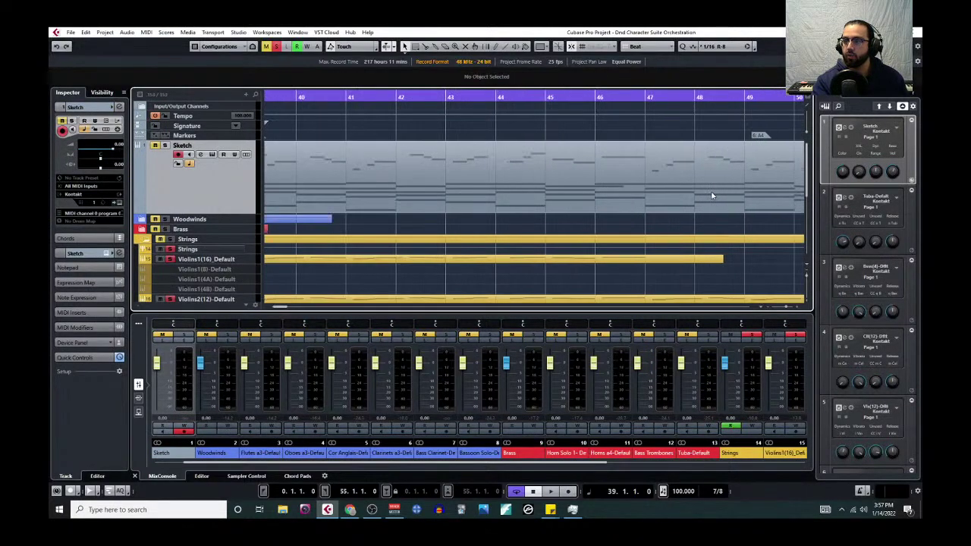
scroll(712, 196, "down", 1)
left_click(547, 202)
left_click(146, 32)
left_click(159, 43)
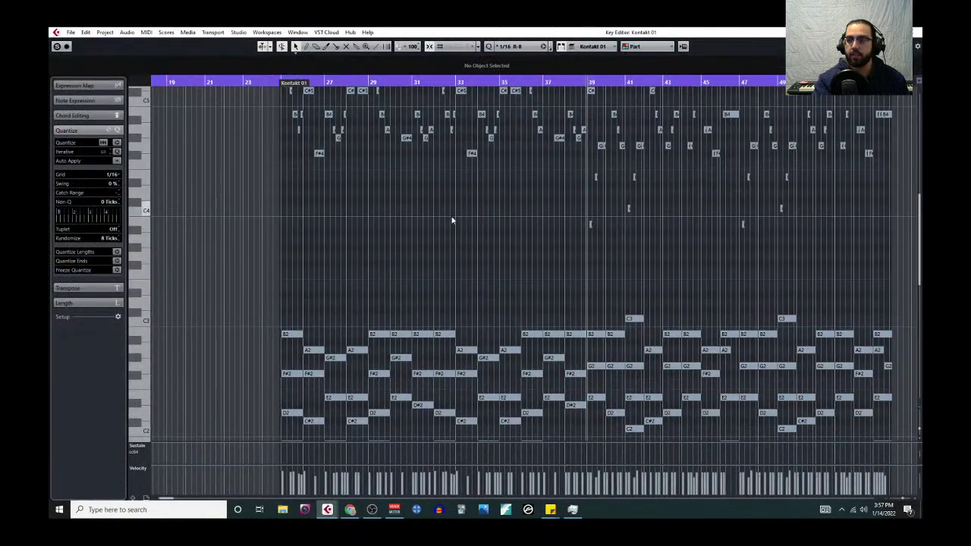
Step: Copy the lowest bassline notes of bars 39 to 48 from the Sketch part, excluding the C1 at bar 49, and close the editor
scroll(584, 327, "right", 5)
scroll(485, 325, "down", 5)
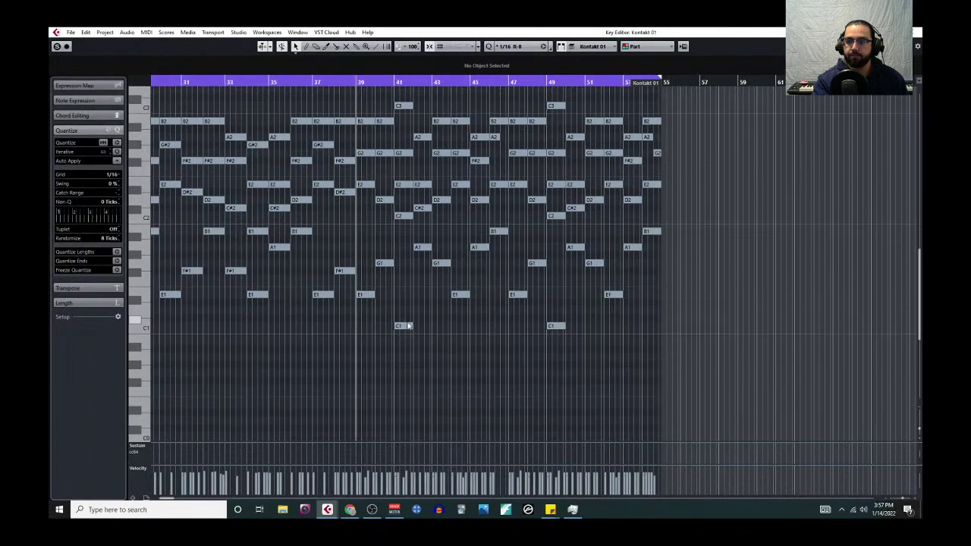
scroll(379, 324, "up", 3)
left_click(352, 295)
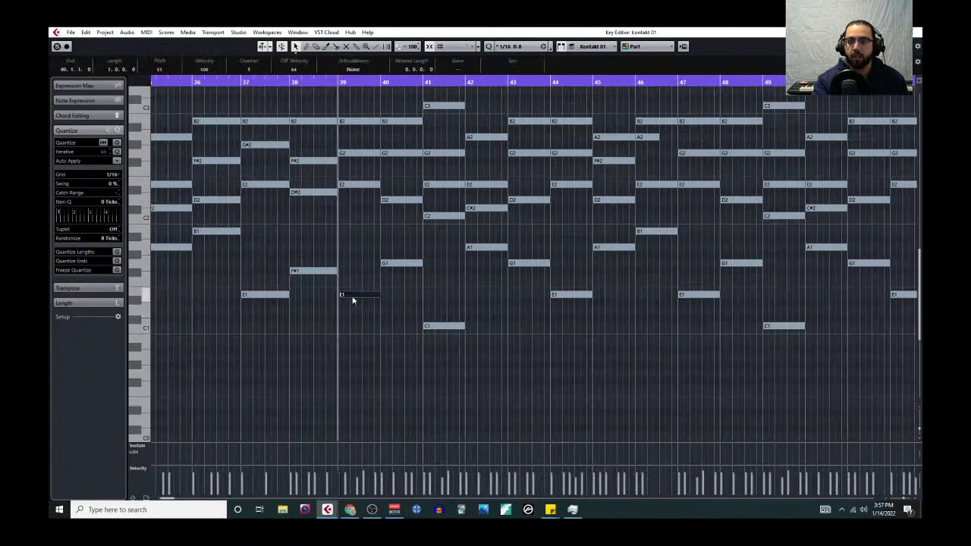
left_click(395, 264, "shift")
left_click(445, 326, "shift")
left_click_drag(483, 240, 776, 359)
left_click(657, 232, "shift")
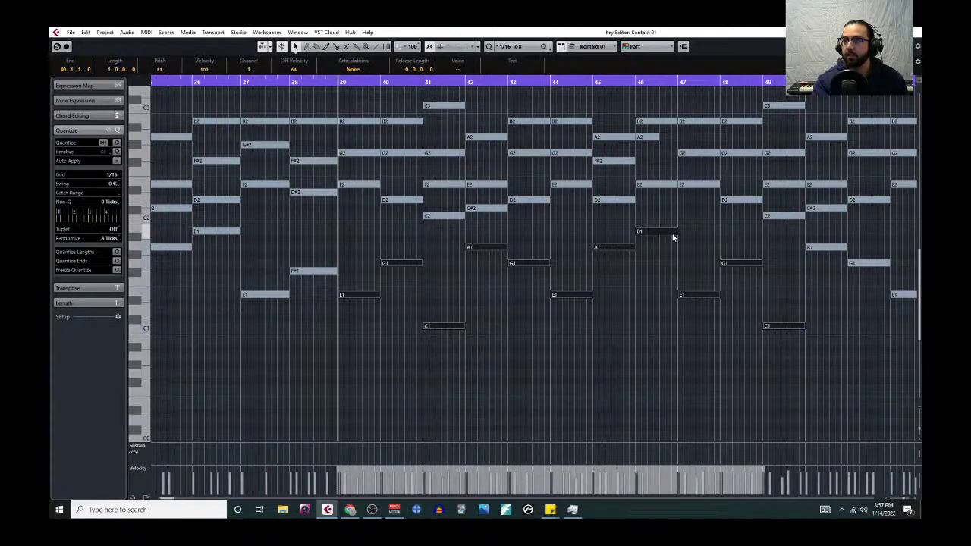
left_click(786, 326, "shift")
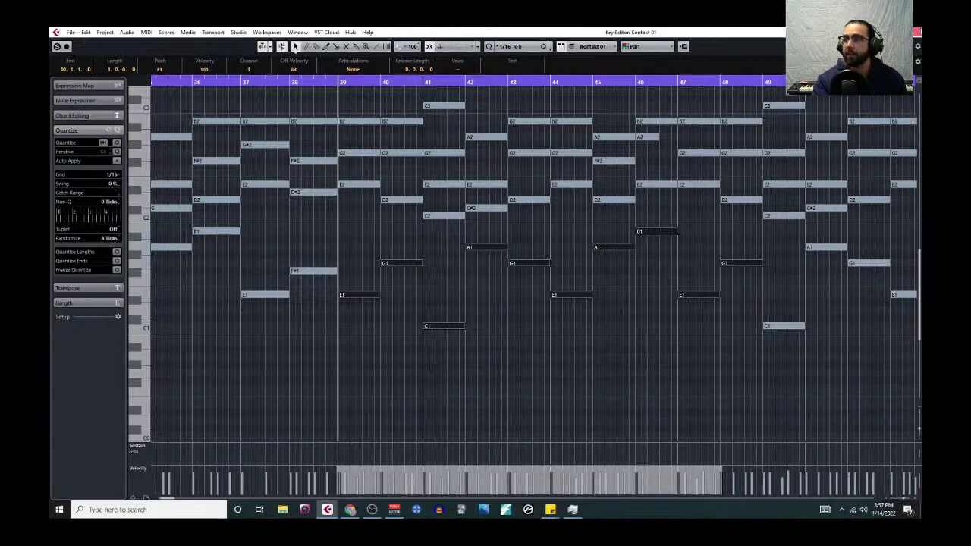
left_click(918, 32)
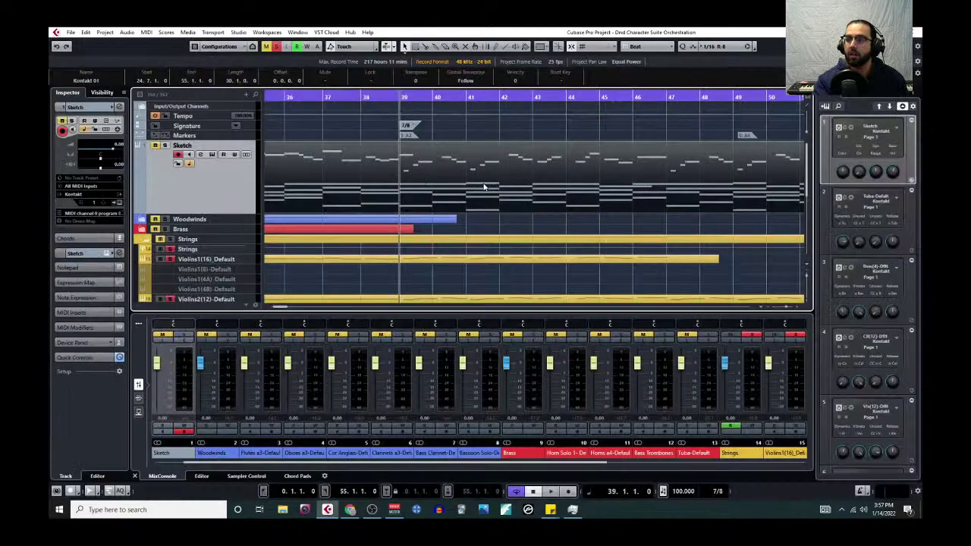
Step: Clear all track solos and paste the copied bassline at bar 39 into the Tuba-Default track inside the Brass folder
scroll(484, 186, "down", 8)
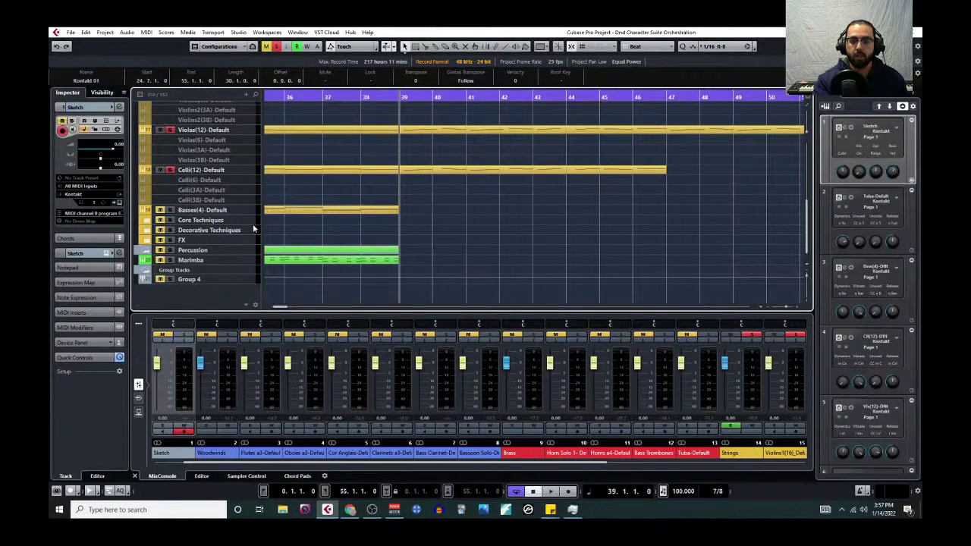
scroll(246, 213, "up", 10)
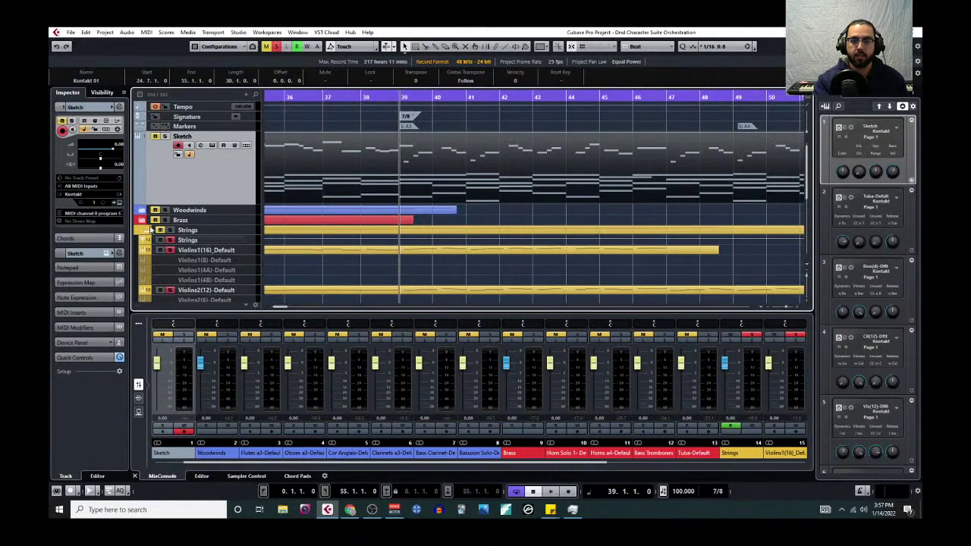
left_click(142, 220)
scroll(242, 180, "down", 6)
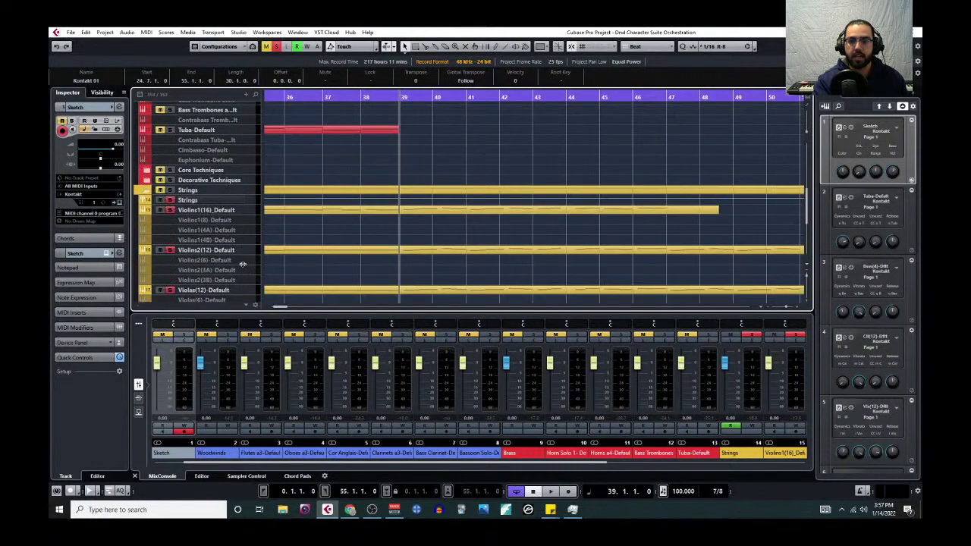
scroll(241, 184, "up", 1)
left_click(170, 170)
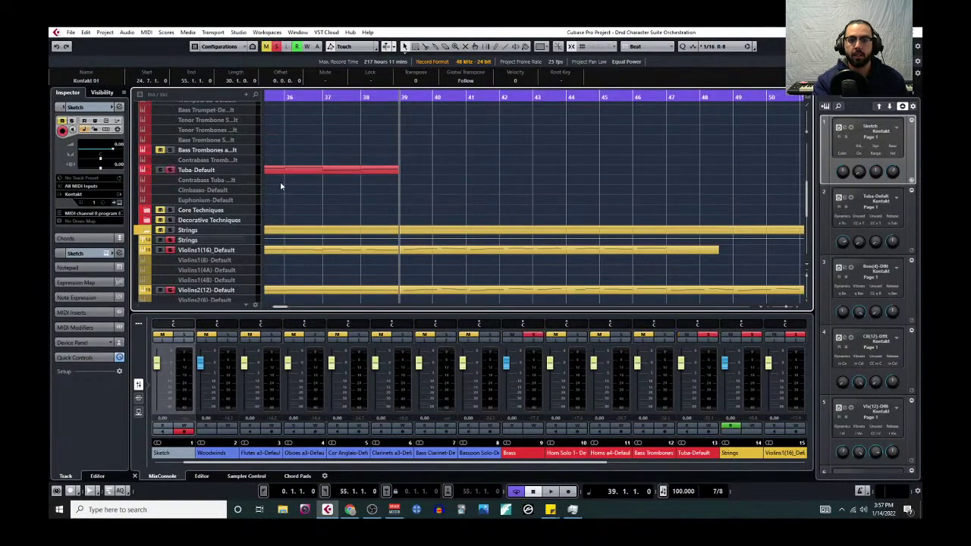
left_click(278, 46)
left_click(250, 173)
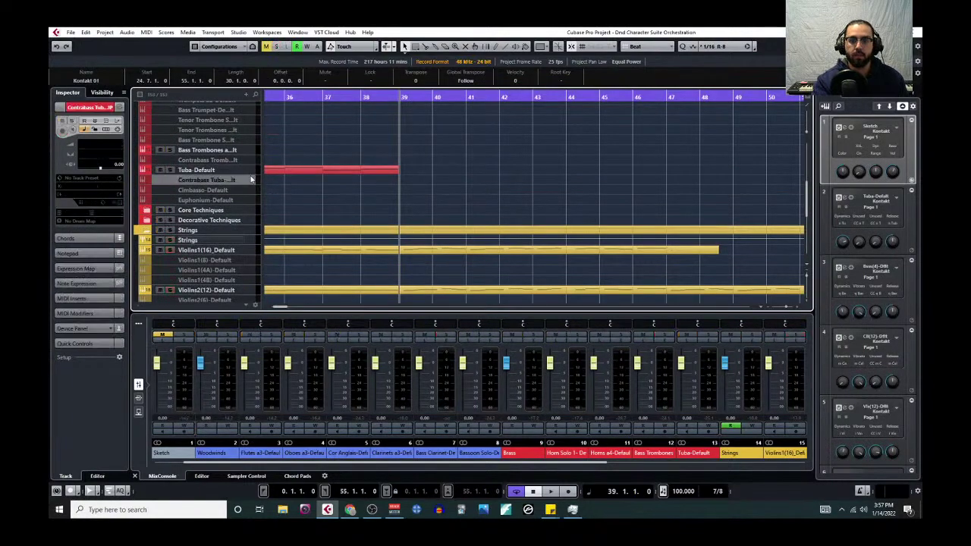
key("ctrl+v")
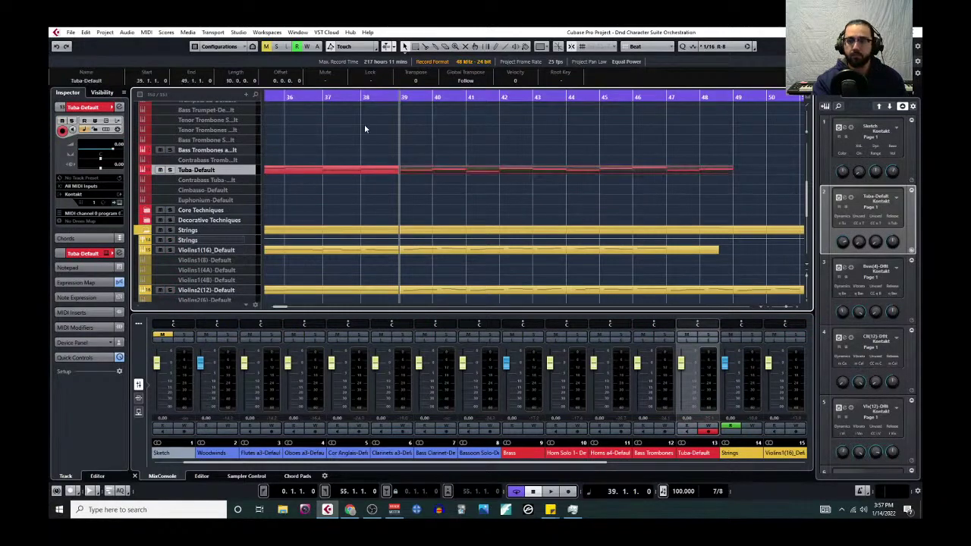
Step: Glue the pasted bassline at bar 39 to the preceding part on the Tuba-Default track
right_click(408, 185)
left_click(427, 186)
left_click(408, 185)
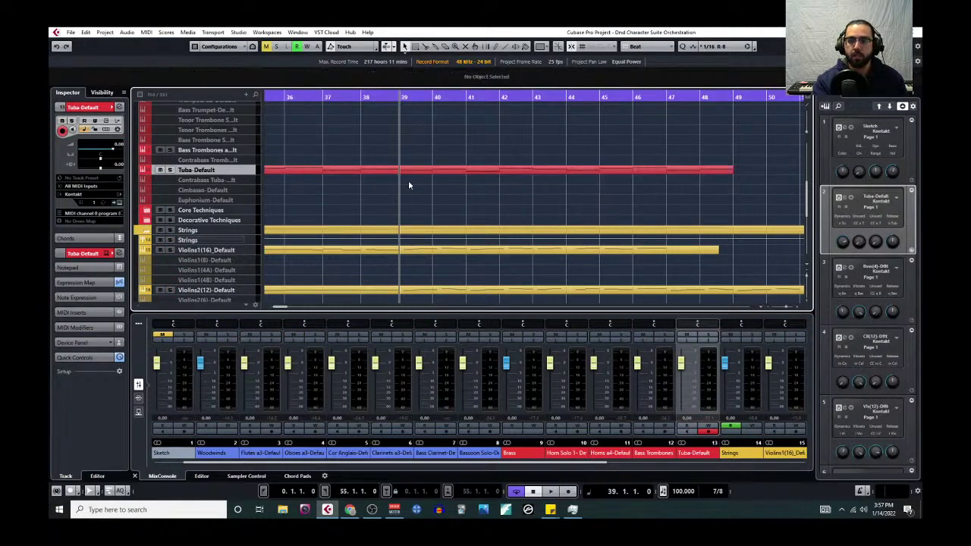
Step: Open the glued Tuba-Default part in the Key Editor and add an ff dynamic from bar 39
left_click(396, 170)
left_click(146, 33)
left_click(163, 44)
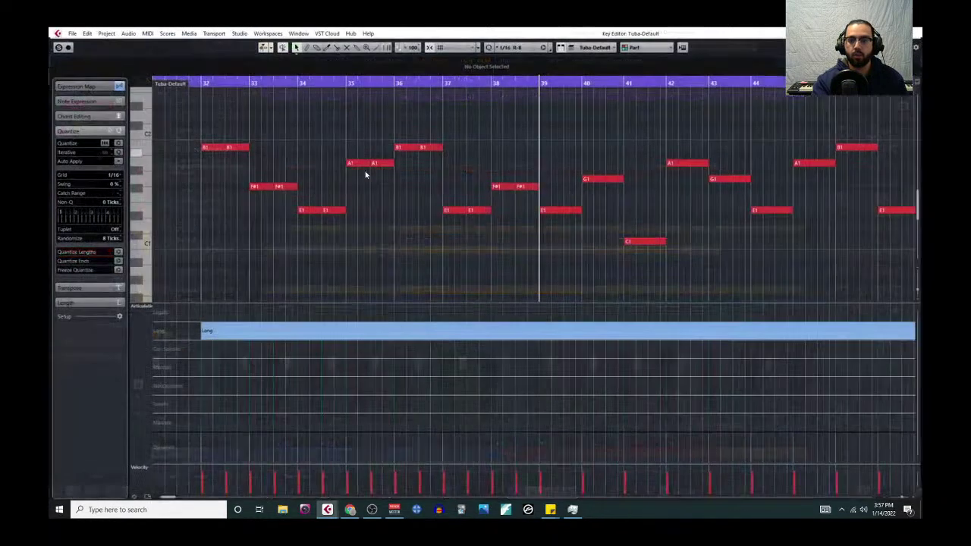
scroll(481, 247, "right", 5)
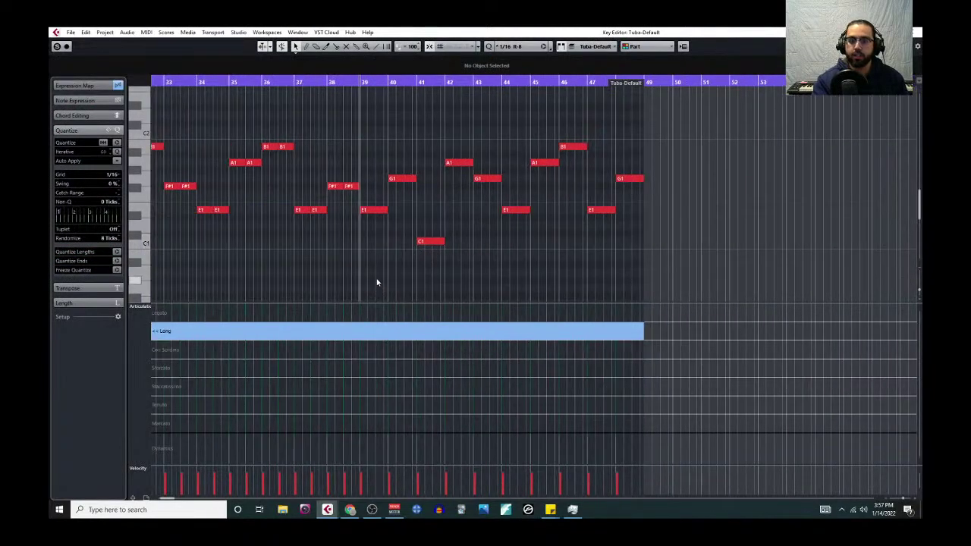
left_click(361, 448)
left_click(363, 438)
left_click(379, 449)
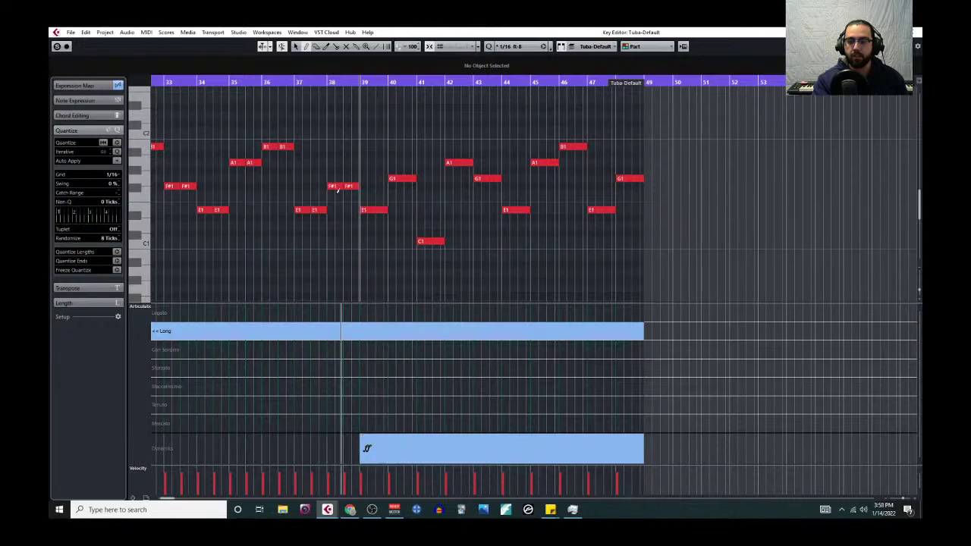
Step: Play the edited tuba line, close the editor, solo Tuba-Default and return the cursor to bar 39
key("space")
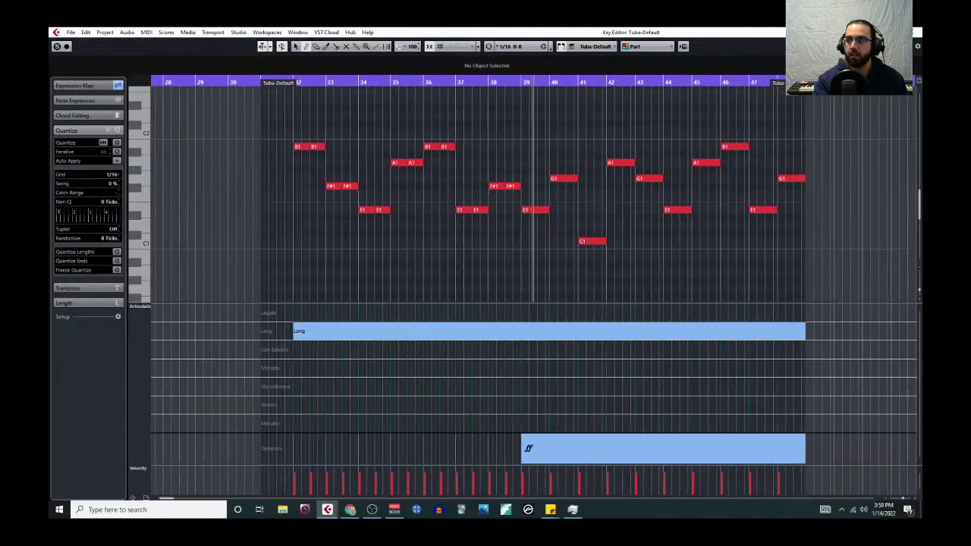
left_click(917, 33)
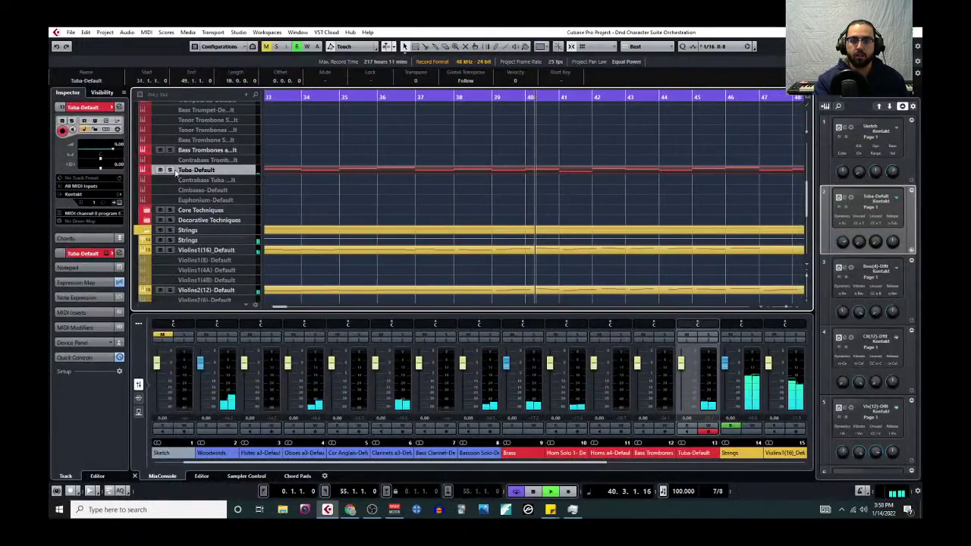
left_click(170, 170)
key("space")
left_click(461, 96)
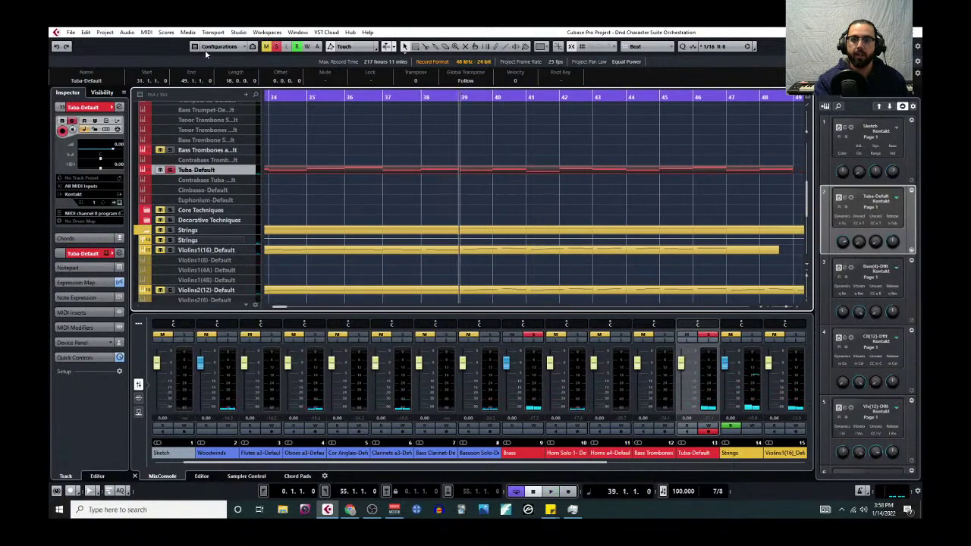
Step: Reopen the tuba part in the Key Editor and check its Dynamics Mapping Setup
left_click(146, 32)
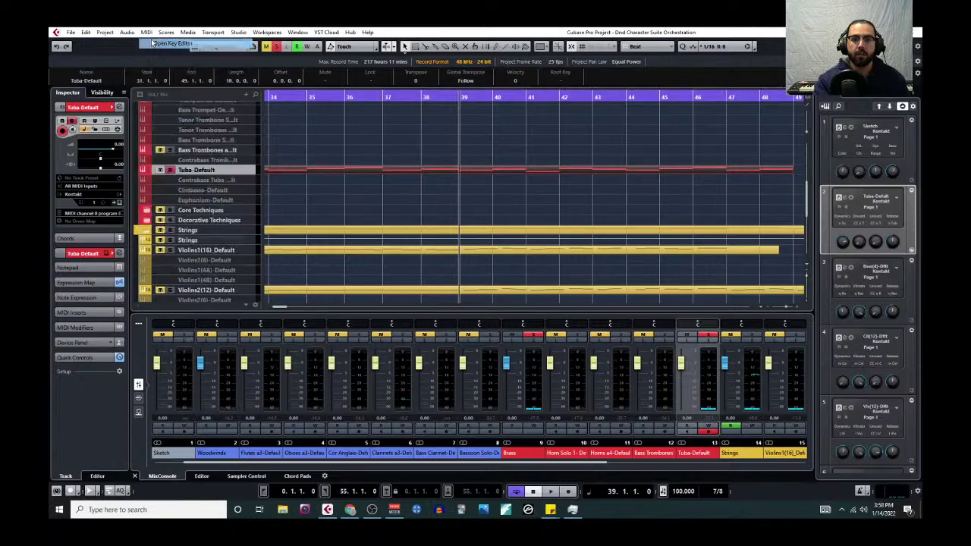
left_click(160, 44)
left_click(135, 307)
left_click(156, 301)
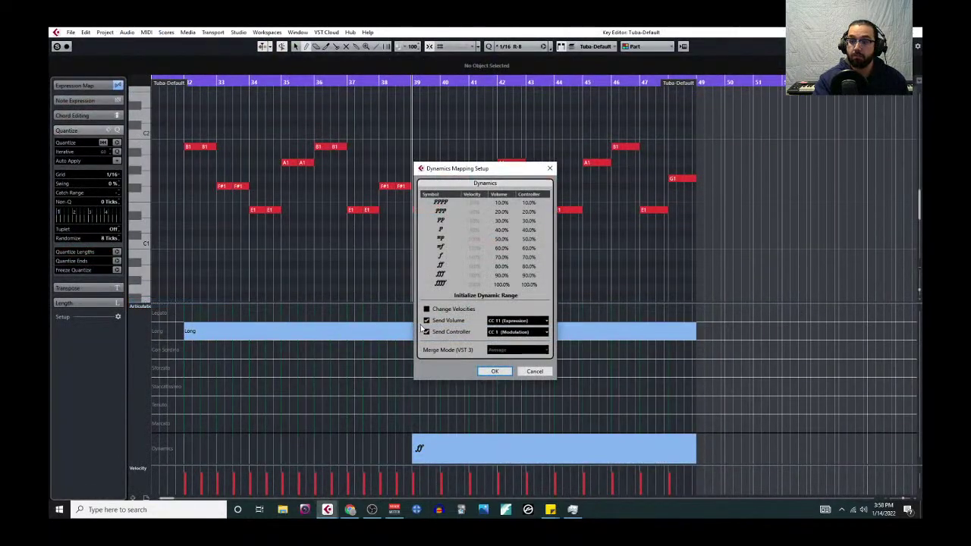
left_click(493, 370)
Step: Play the tuba from bar 39, close the editor and clear all solos to hear it with the ensemble
scroll(433, 228, "up", 3)
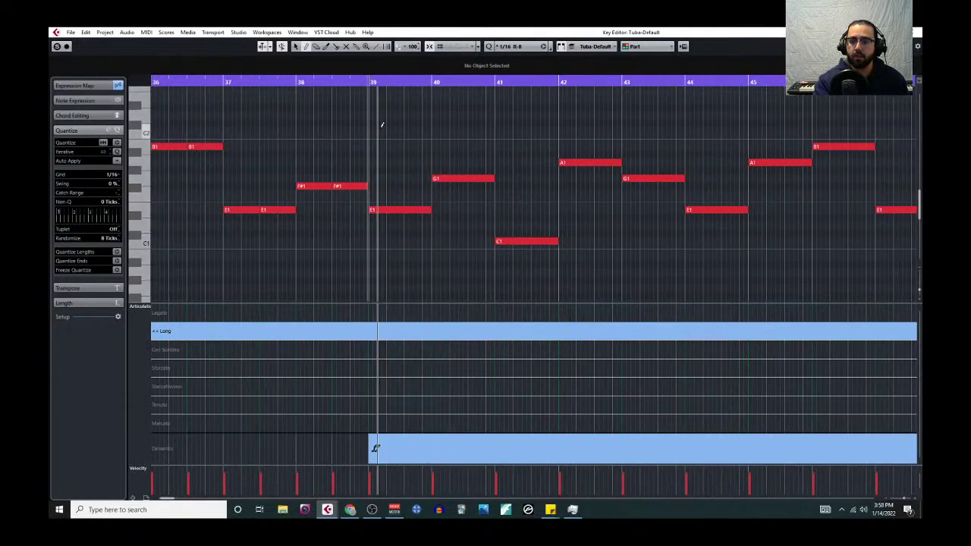
key("space")
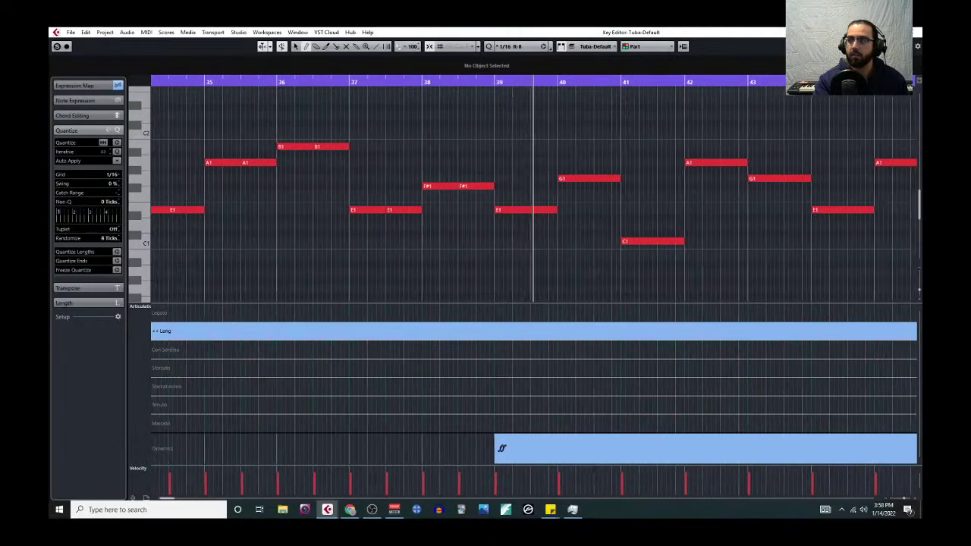
left_click(913, 33)
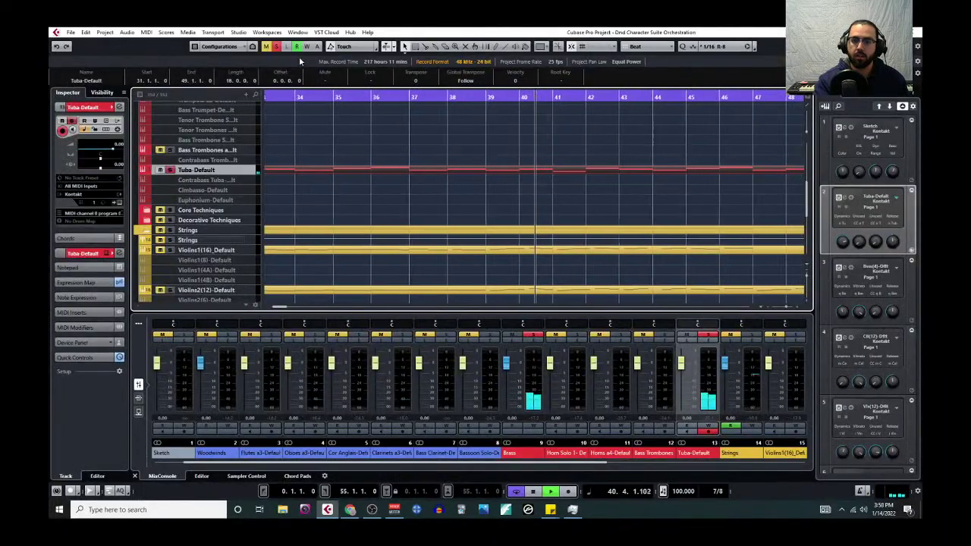
left_click(277, 47)
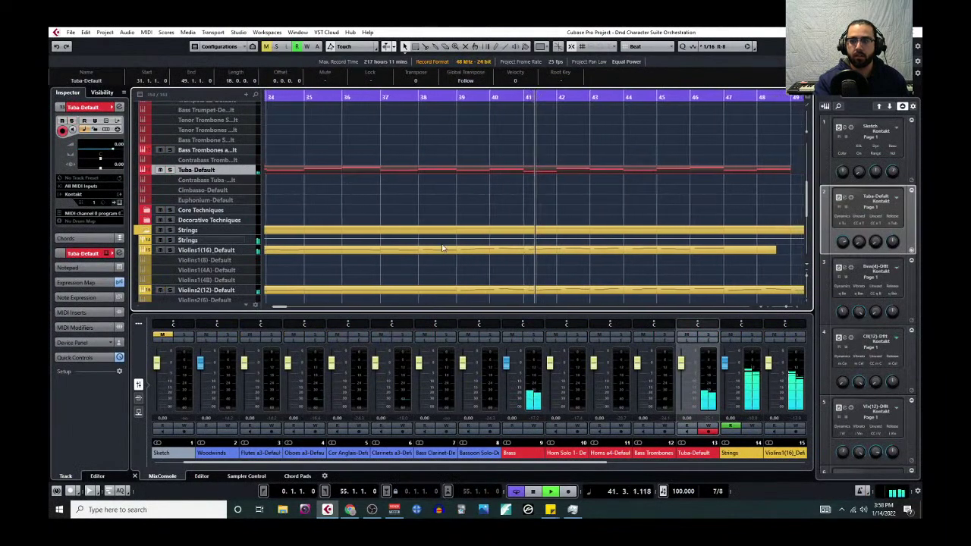
Step: Split the Tuba-Default part at bar 47 and delete the section after the cut
scroll(440, 246, "down", 3)
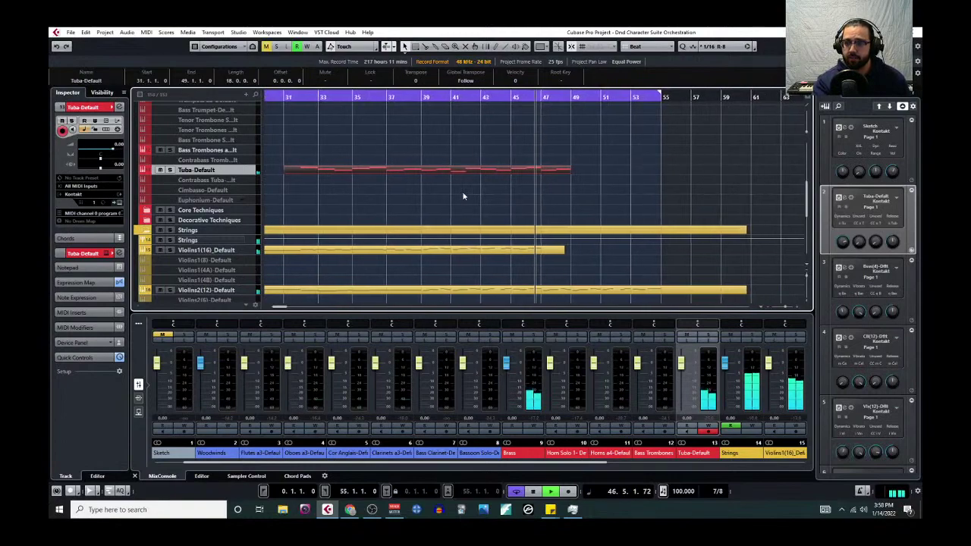
scroll(529, 189, "up", 4, "ctrl")
right_click(522, 191)
left_click(545, 192)
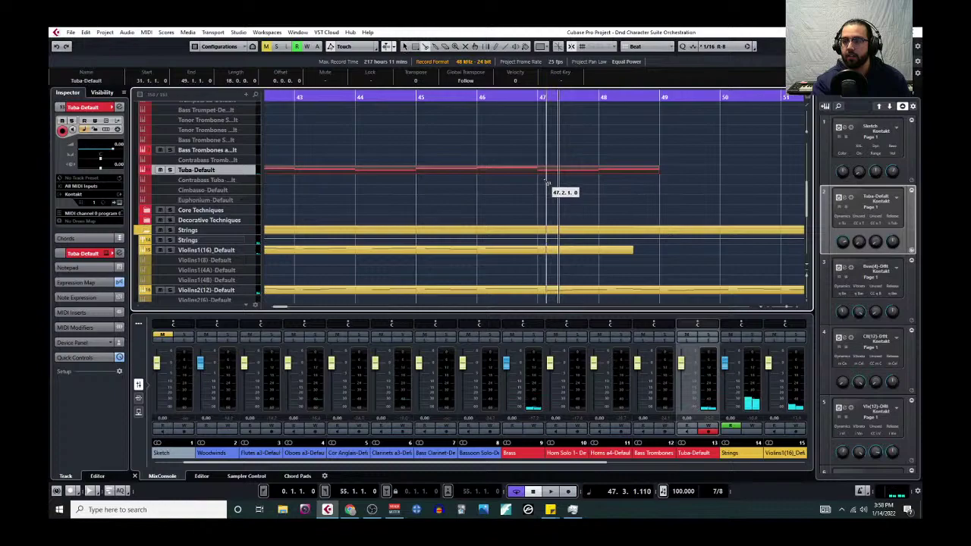
left_click(547, 172)
key("Delete")
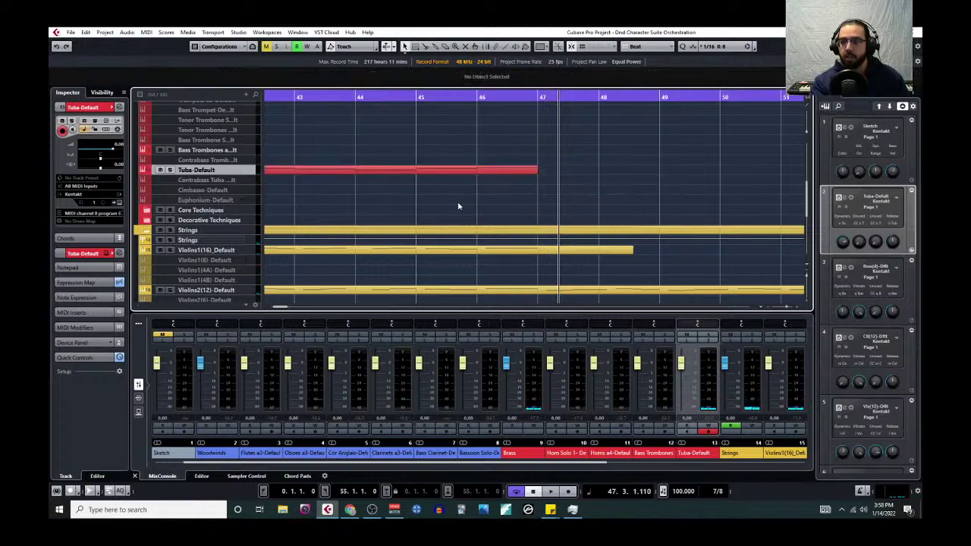
Step: Open the Tuba-Default part in the Key Editor, copy its notes from bars 39 to 46 and close the editor
scroll(375, 211, "down", 5, "ctrl")
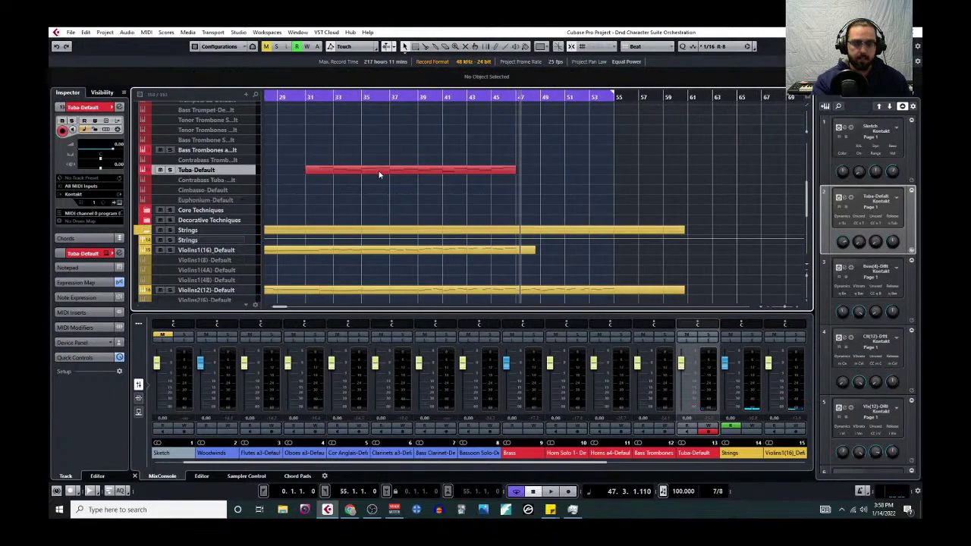
left_click(379, 173)
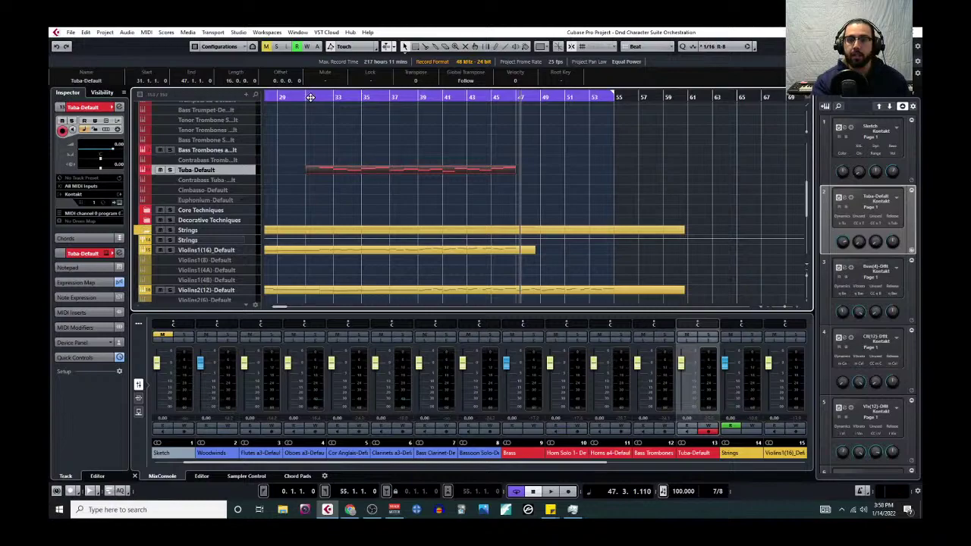
scroll(352, 143, "up", 4, "ctrl")
scroll(390, 184, "up", 5)
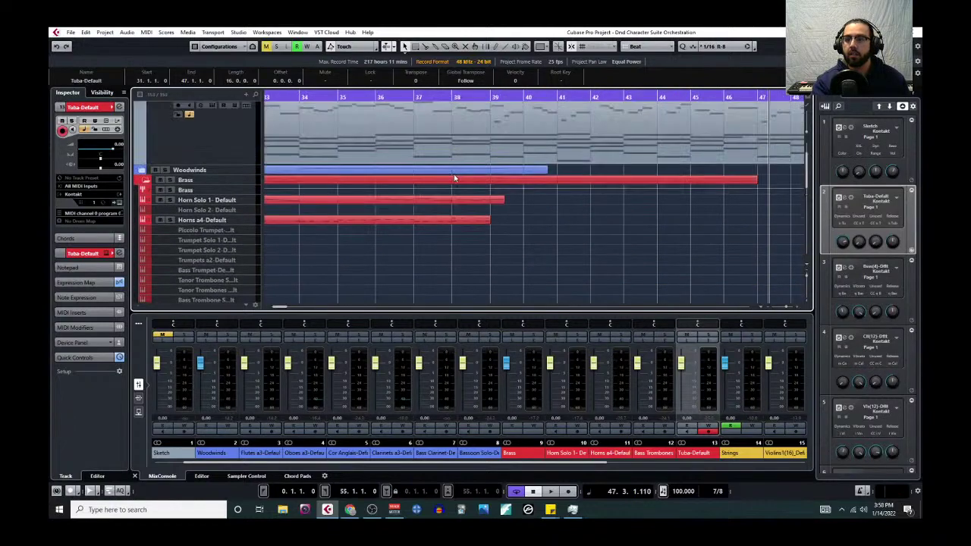
scroll(455, 179, "up", 2)
scroll(507, 216, "down", 5)
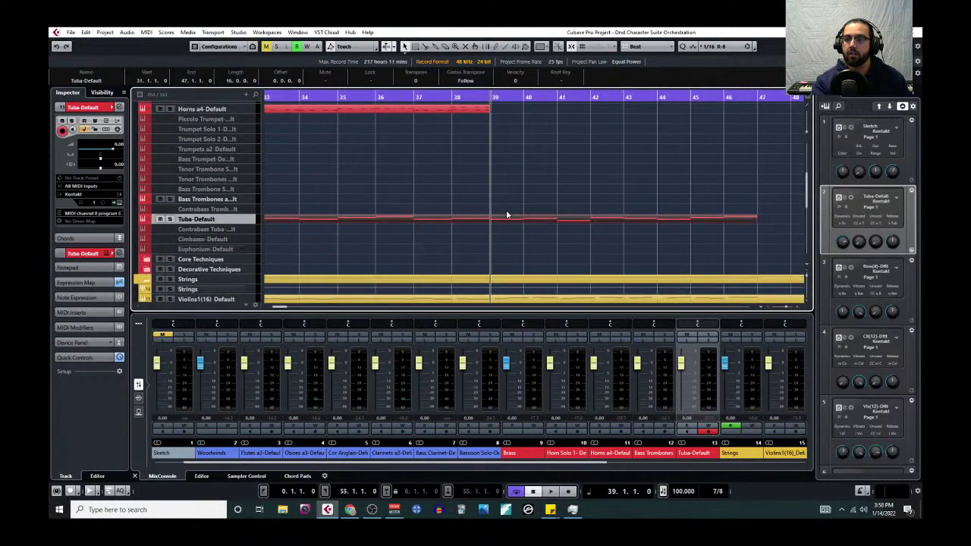
scroll(506, 216, "down", 4)
left_click(147, 32)
left_click(159, 47)
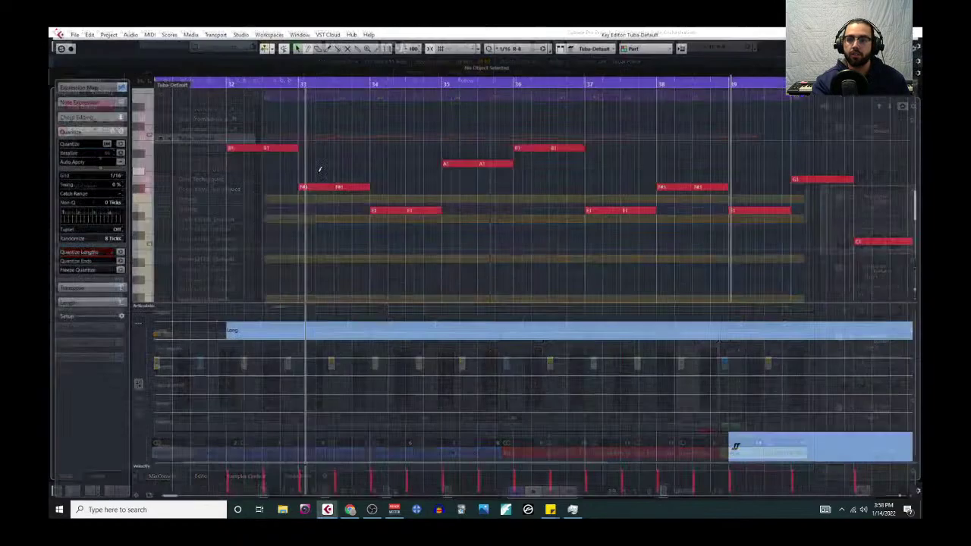
scroll(467, 205, "down", 3, "ctrl")
left_click_drag(362, 140, 616, 276)
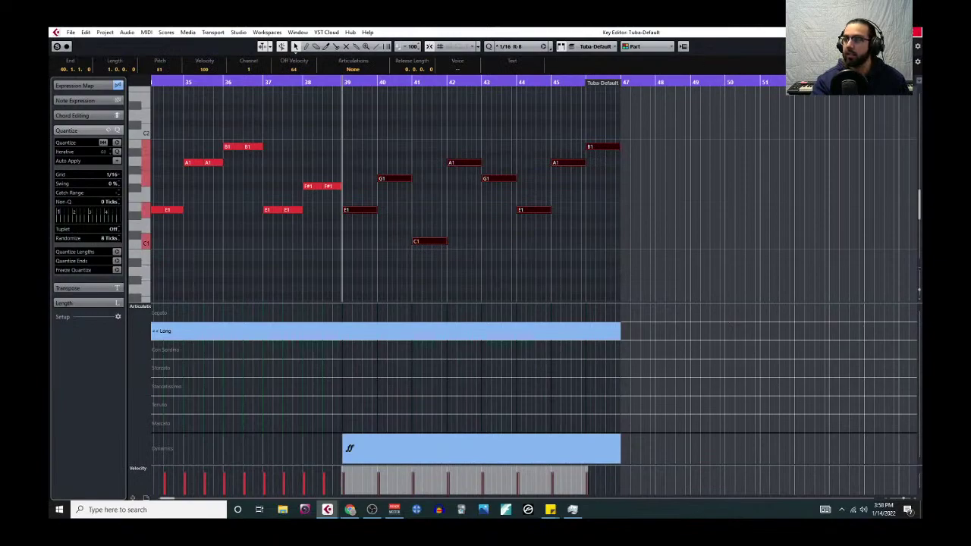
key("Escape")
Step: Paste the copied bassline at bar 39 on the Basses(4)-Default track and glue it to the preceding part
scroll(486, 205, "down", 5)
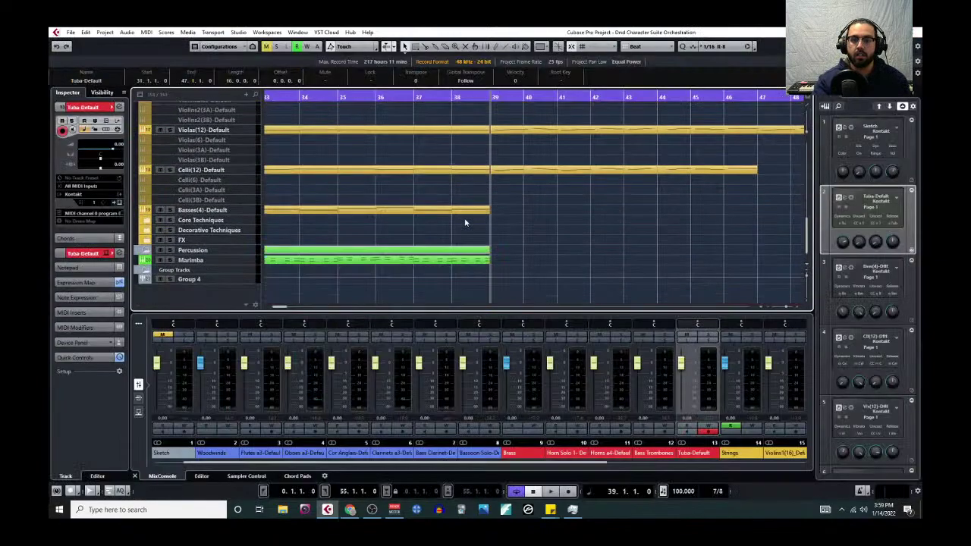
left_click(246, 215)
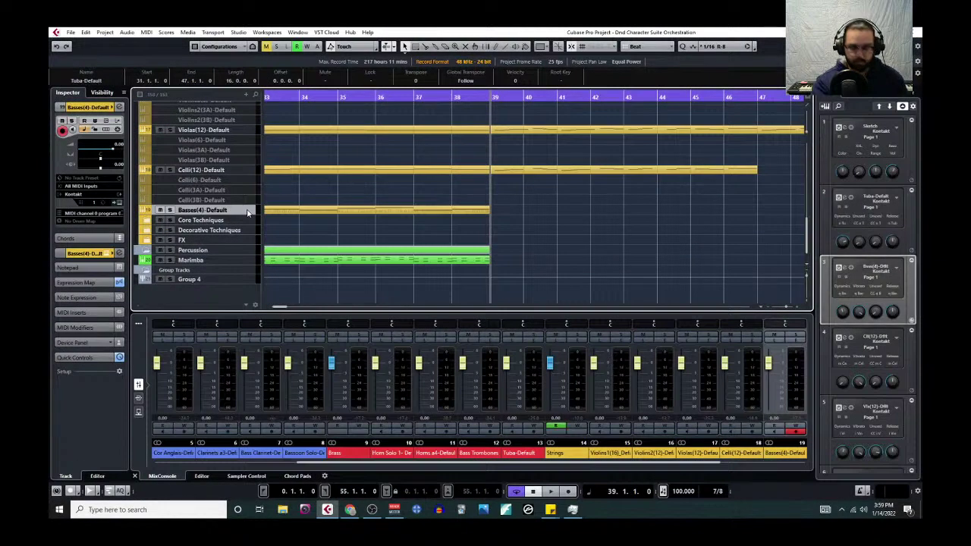
key("ctrl+v")
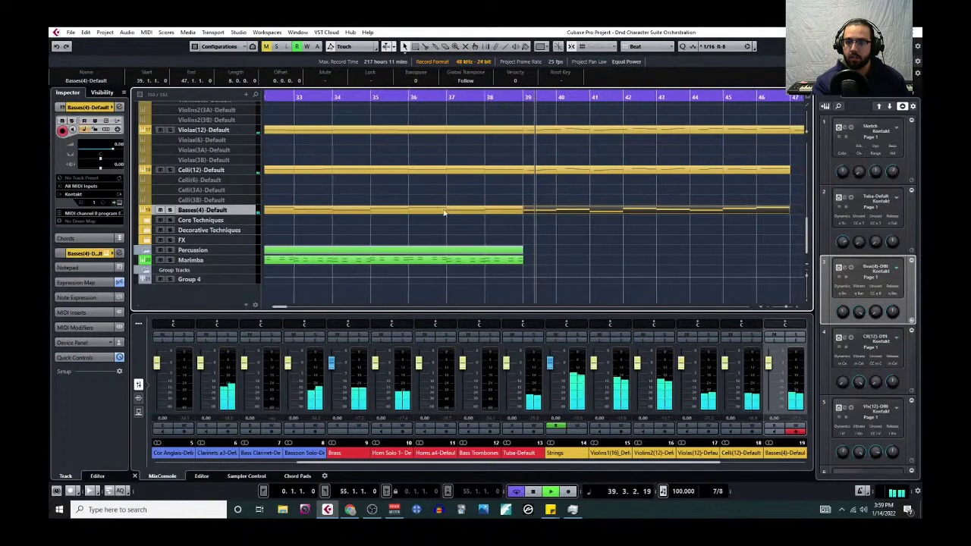
right_click(565, 264)
left_click(596, 264)
left_click(513, 211)
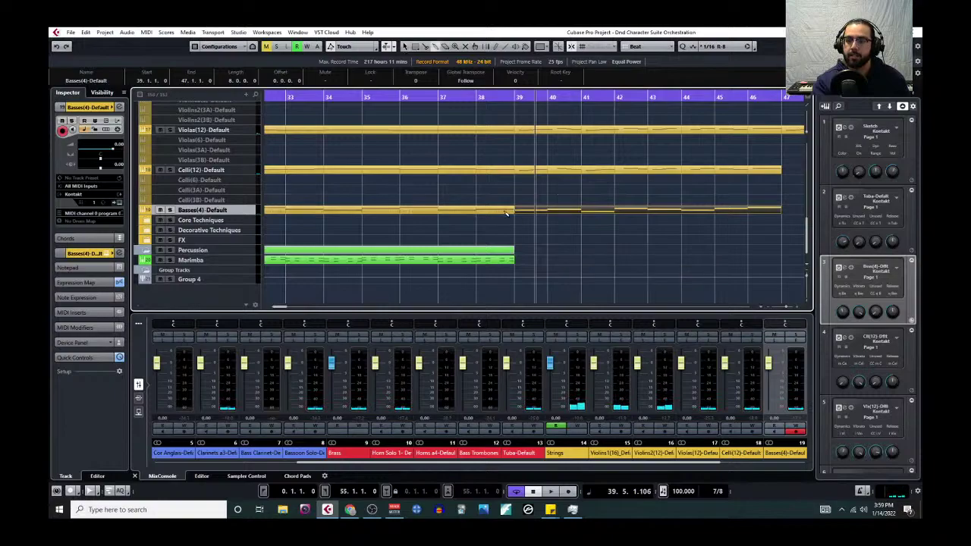
Step: Open the glued basses part in the Key Editor and set the Long articulation from bar 39
key("1")
left_click(146, 32)
left_click(163, 44)
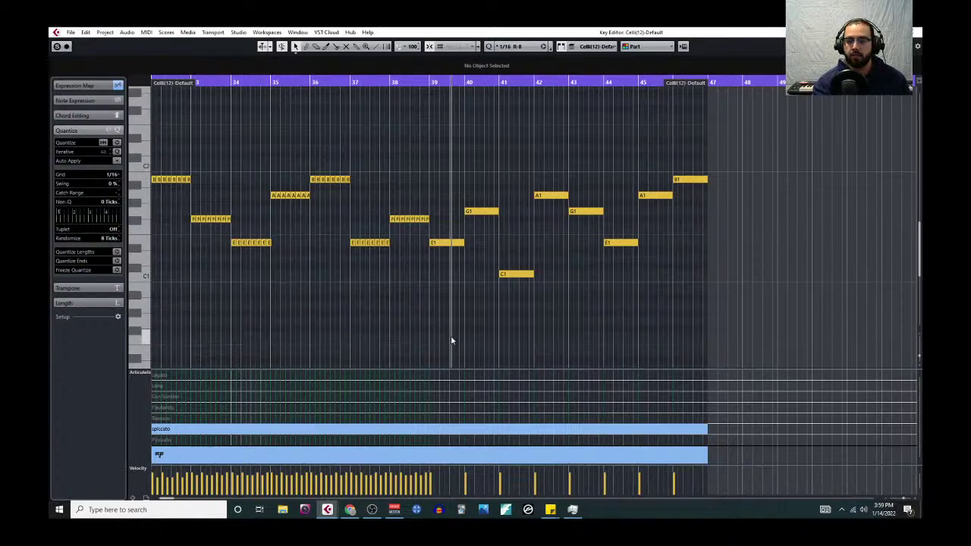
left_click(430, 373)
key("h")
key("h")
left_click(416, 378)
left_click(446, 374)
left_click(439, 370)
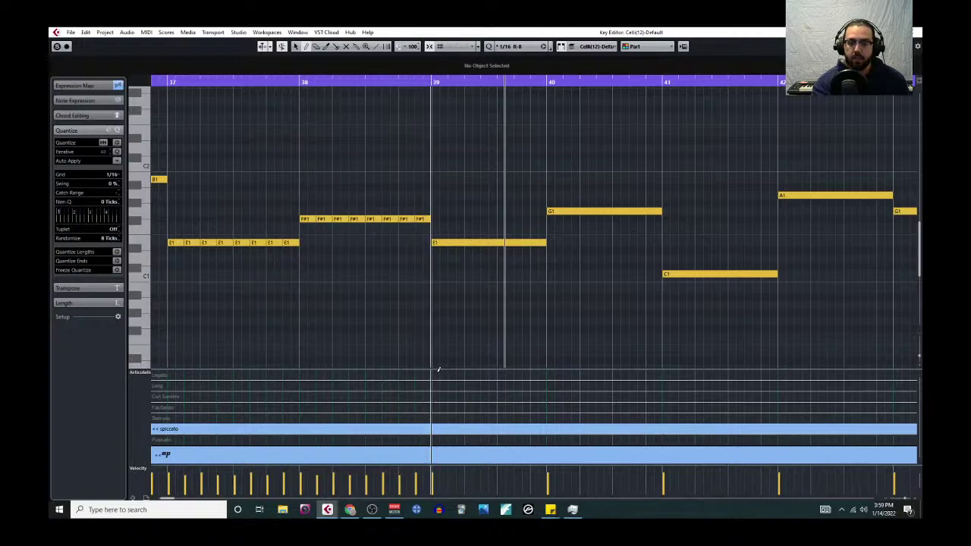
left_click(435, 385)
key("g")
key("g")
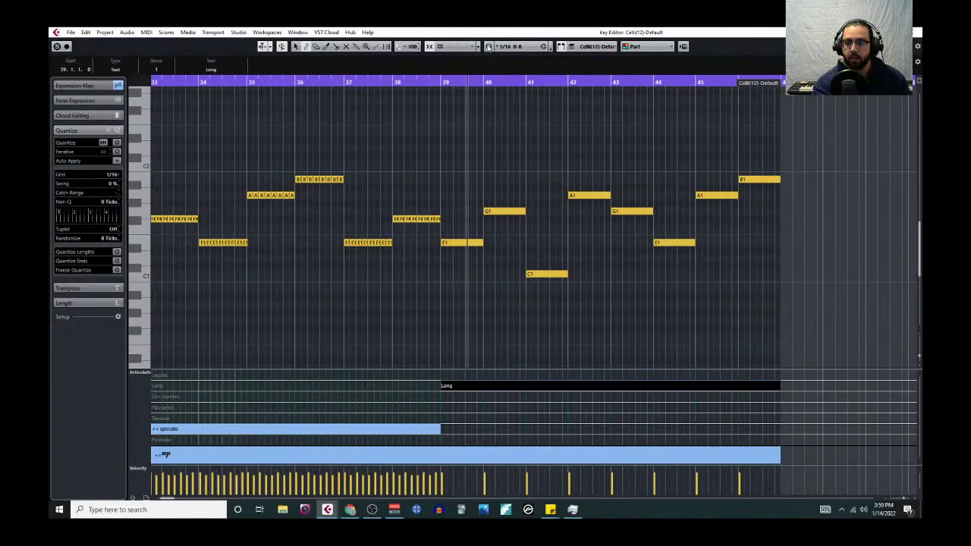
Step: Set the basses' dynamics to ff from bar 39, play the passage and close the editor
left_click_drag(443, 82, 439, 456)
left_click(440, 454)
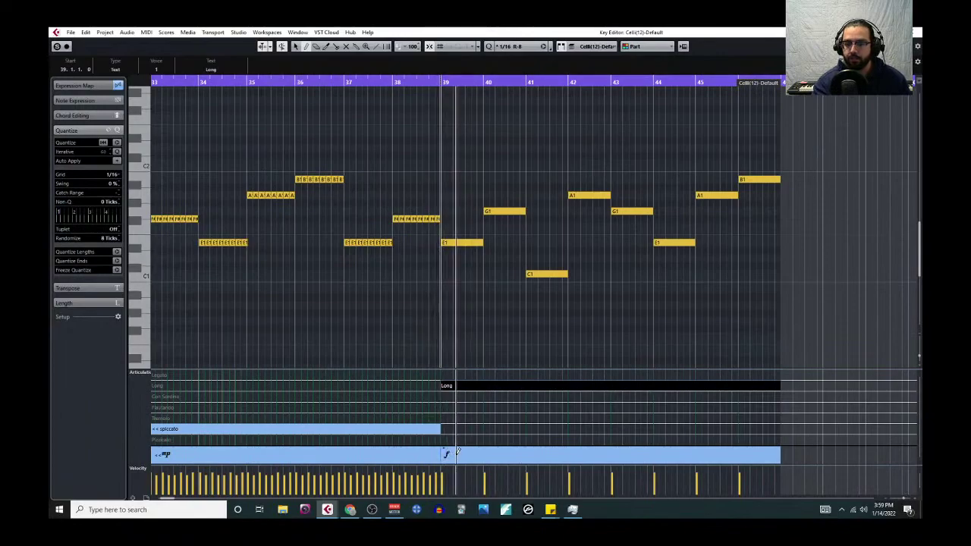
key("space")
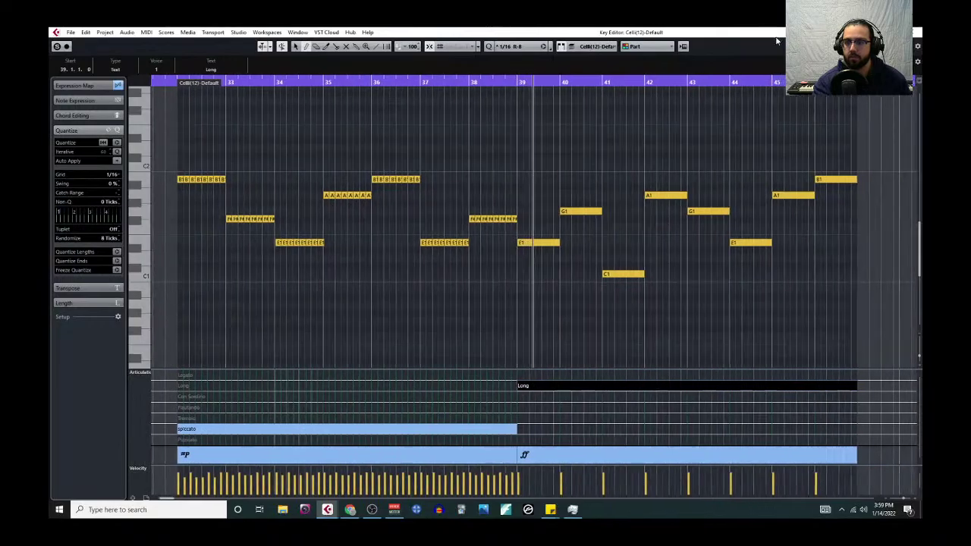
key("Return")
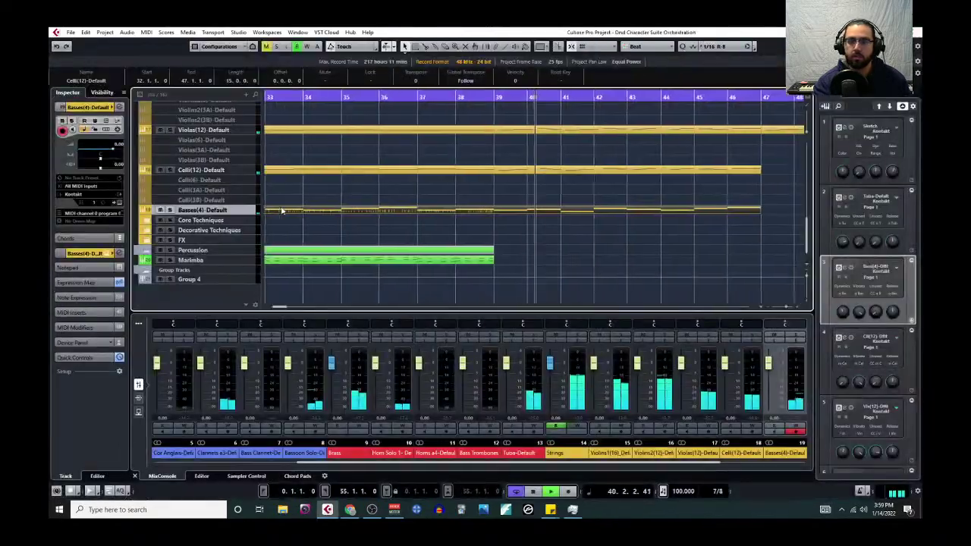
Step: Solo the Tuba-Default and Basses(4)-Default tracks and listen to the doubled bassline
scroll(181, 215, "up", 10)
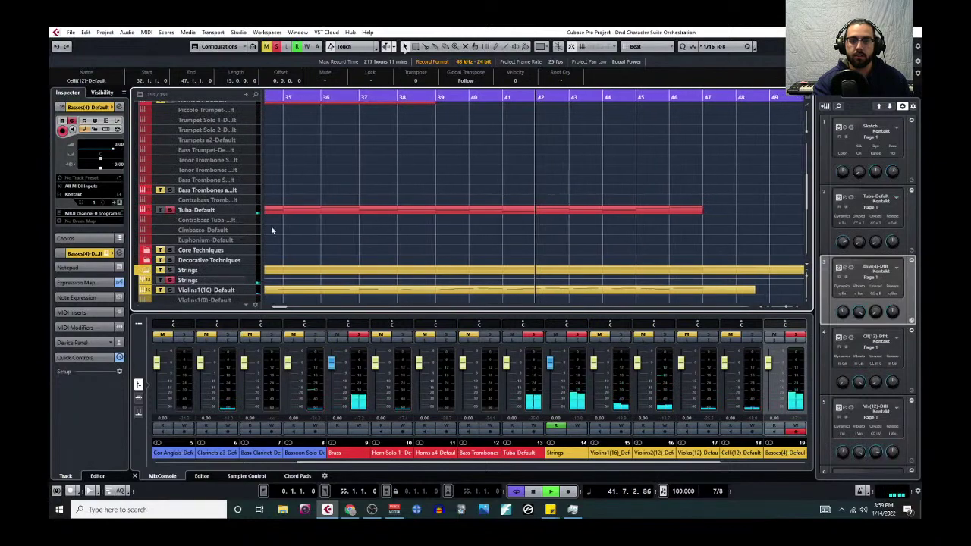
scroll(299, 229, "down", 12)
scroll(445, 239, "down", 2, "ctrl")
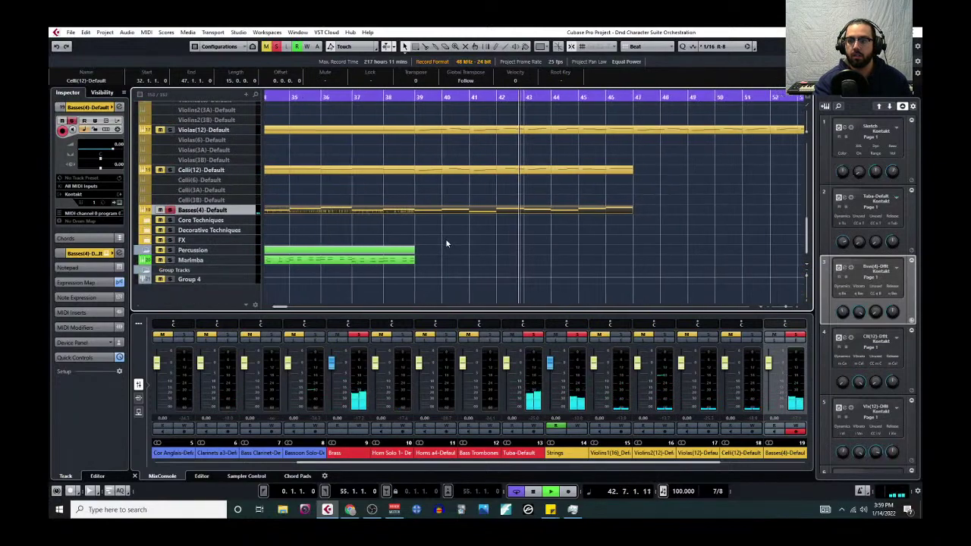
scroll(515, 223, "up", 8)
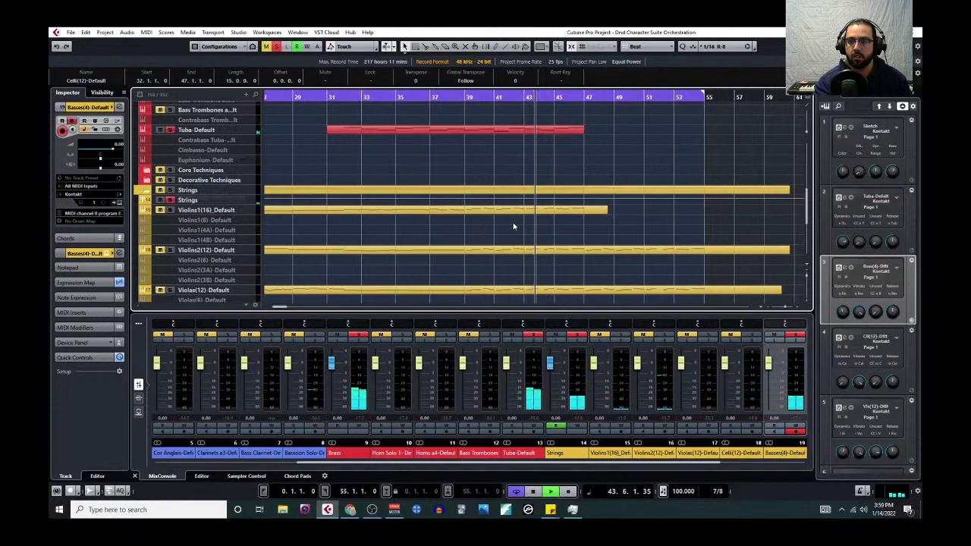
Step: Stop playback and return the cursor to the A3 marker at bar 39
key("space")
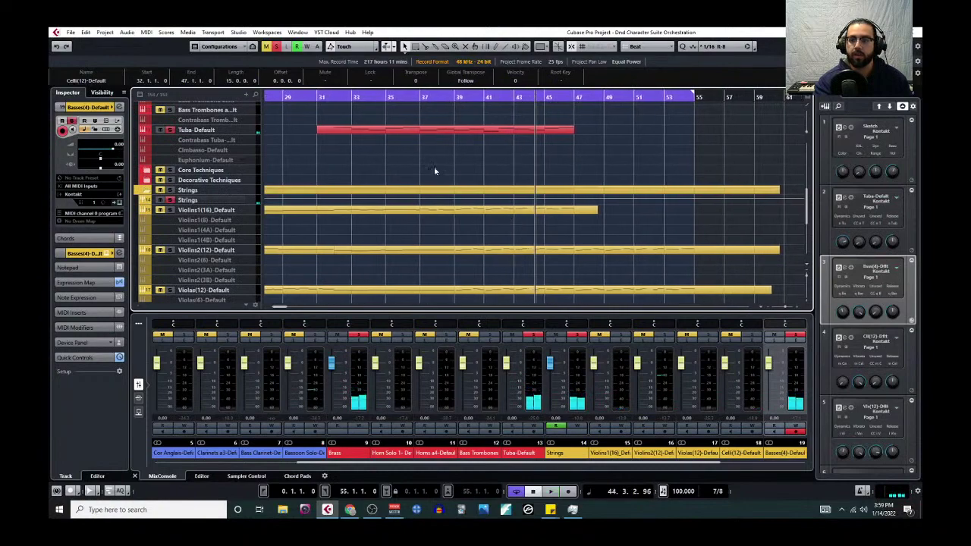
scroll(465, 170, "up", 10)
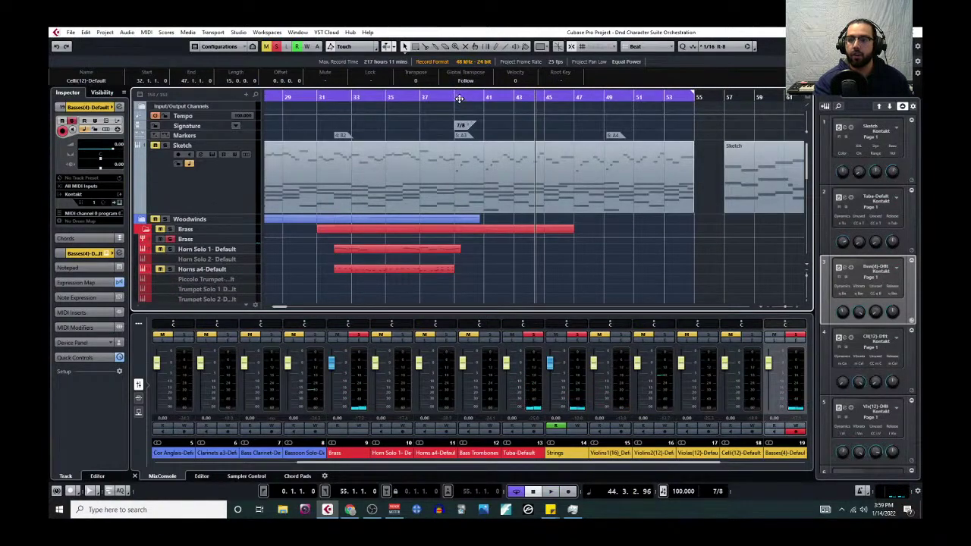
left_click(456, 97)
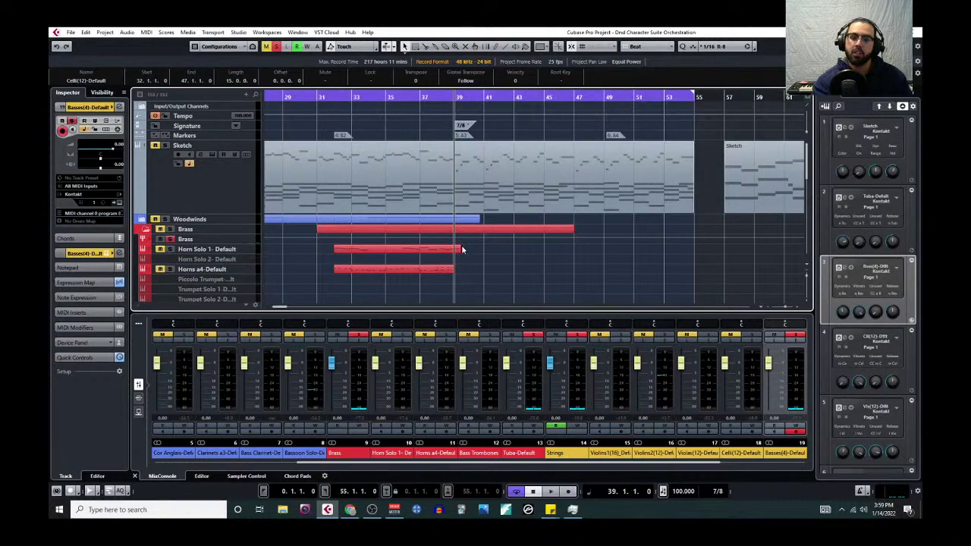
Step: Collapse the Brass and Strings folders and expand the Woodwinds folder
scroll(464, 258, "down", 6)
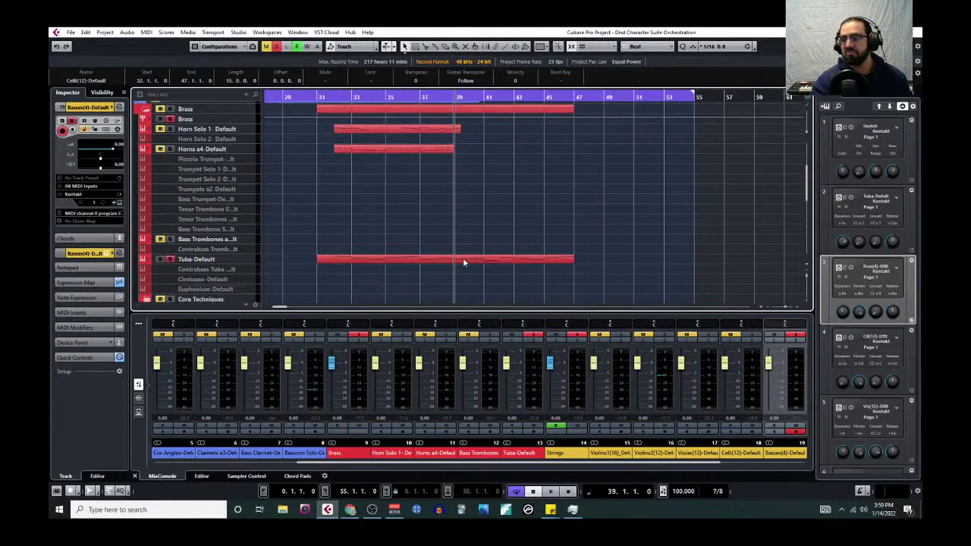
scroll(159, 205, "up", 5)
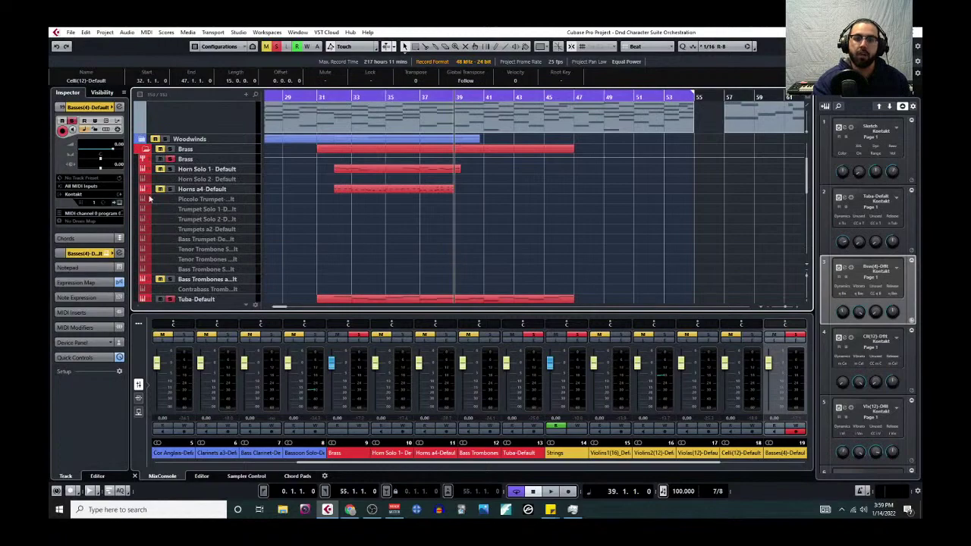
left_click(148, 150)
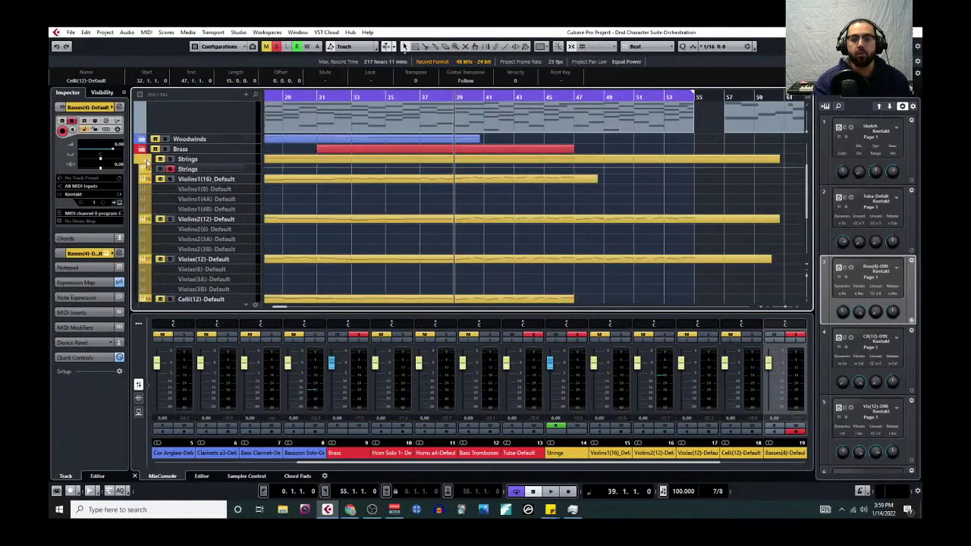
left_click(146, 158)
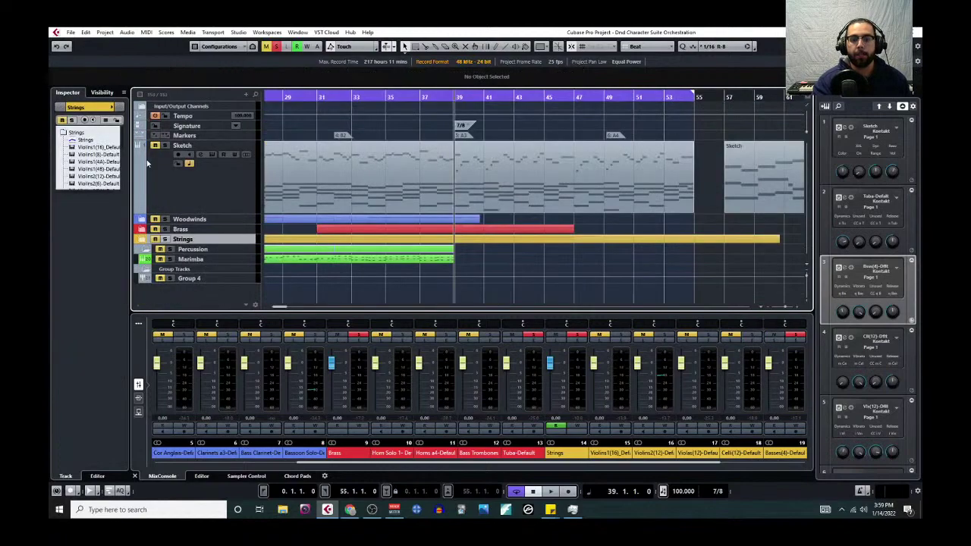
left_click(143, 222)
scroll(252, 255, "down", 3)
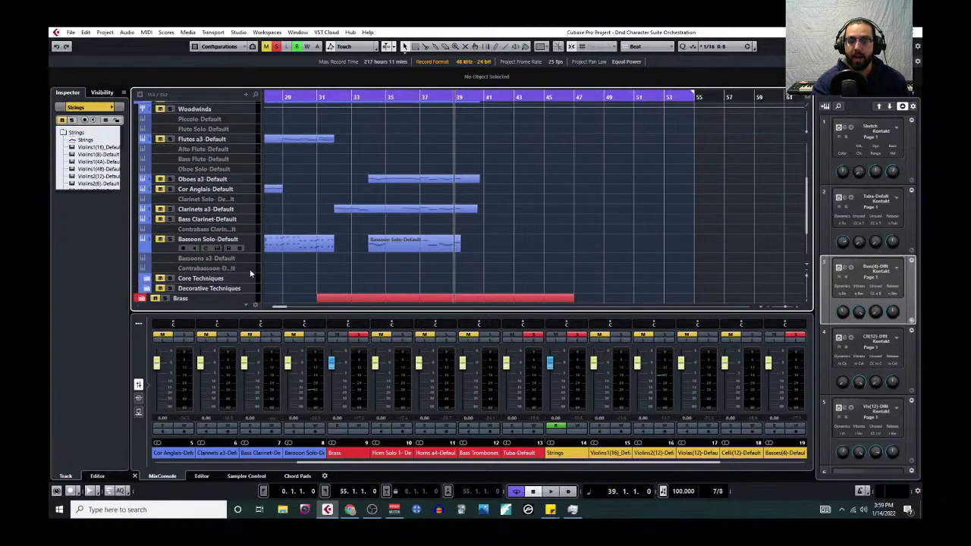
Step: Enable the disabled Contrabassoon-Default track in the Woodwinds folder
left_click(251, 271)
right_click(251, 271)
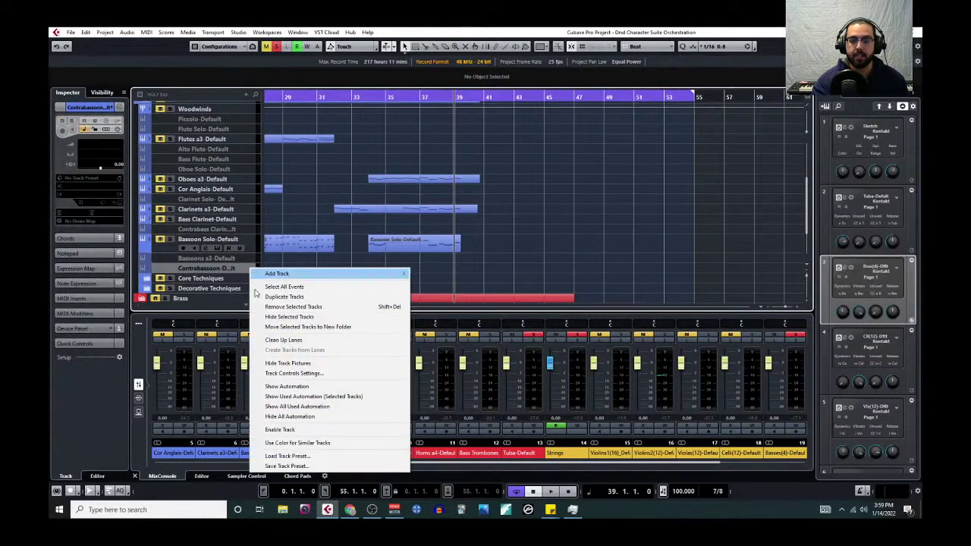
left_click(305, 431)
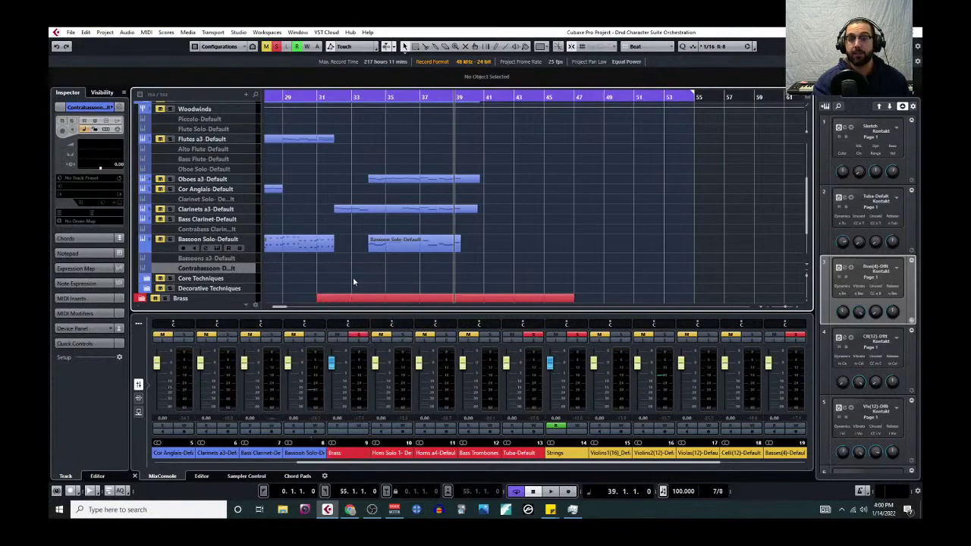
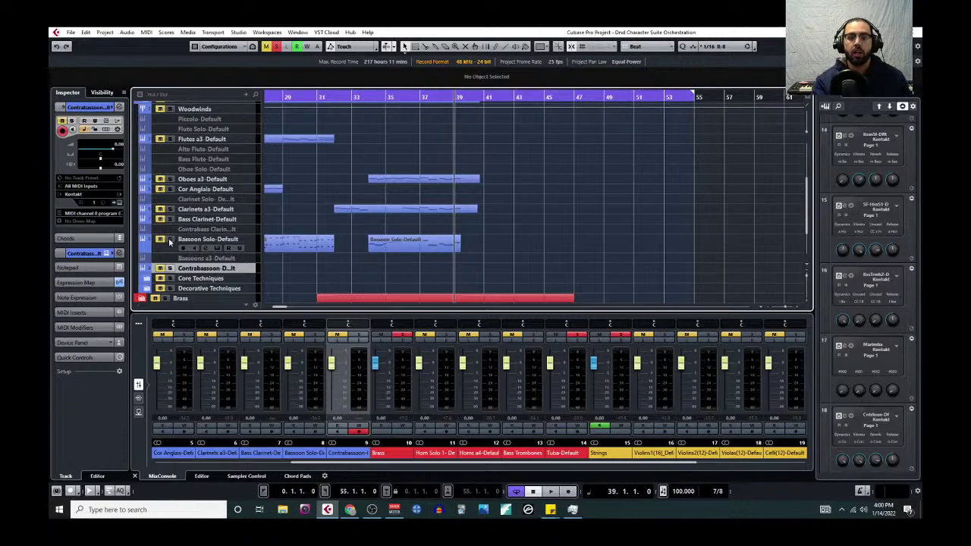
Step: Solo the Contrabassoon-Default track, paste the copied bassline at bar 39 and enlarge the track height
left_click(168, 268)
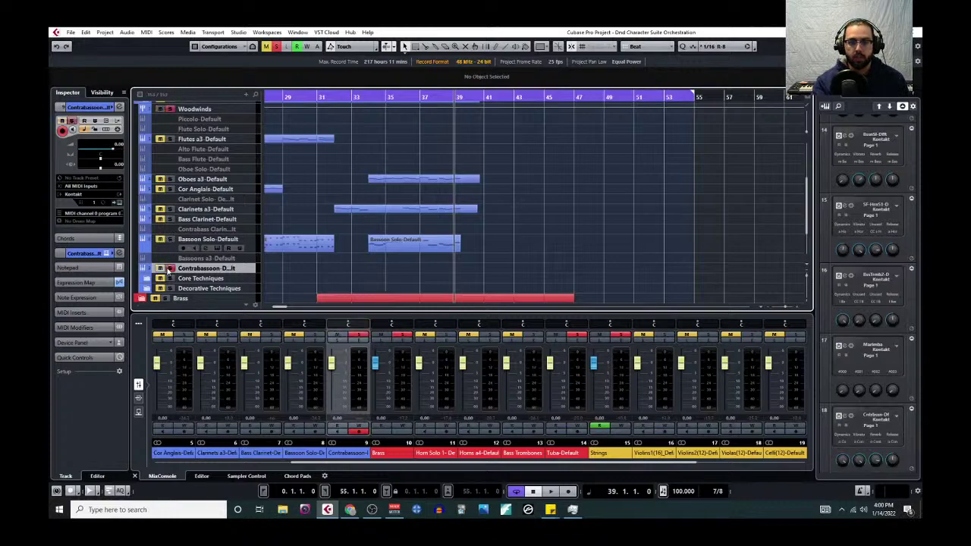
key("ctrl+v")
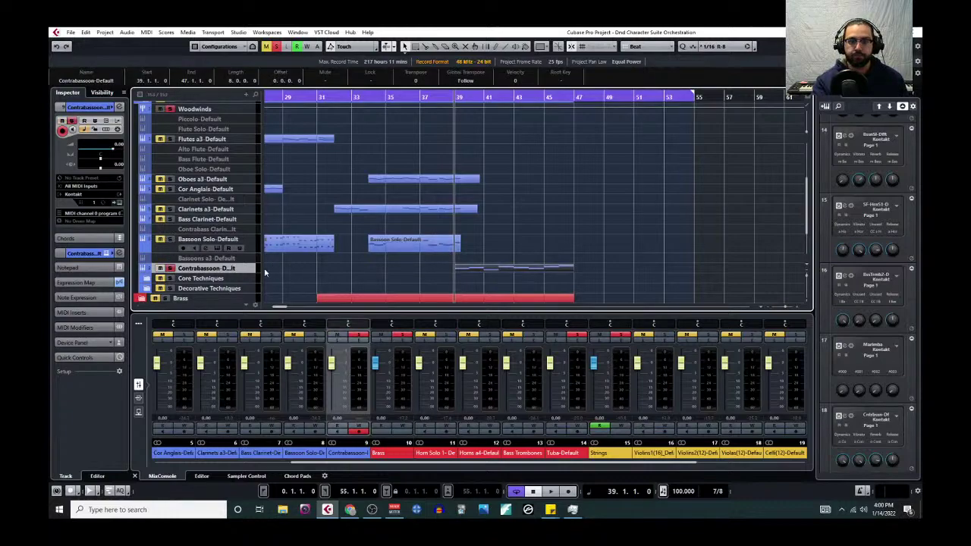
left_click_drag(253, 272, 252, 304)
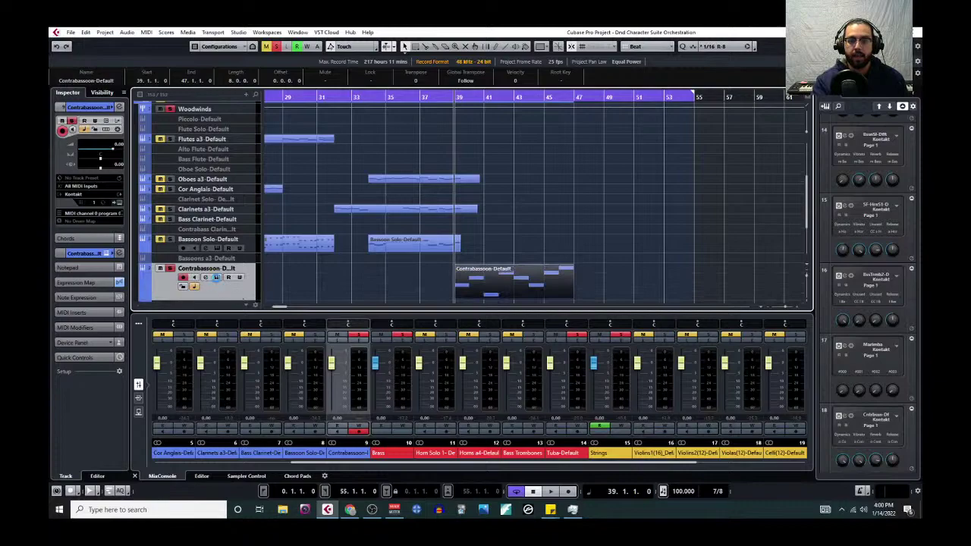
Step: Raise the contrabassoon's instrument volume in Kontakt to about 0 dB and close the instrument window
left_click_drag(471, 107, 615, 95)
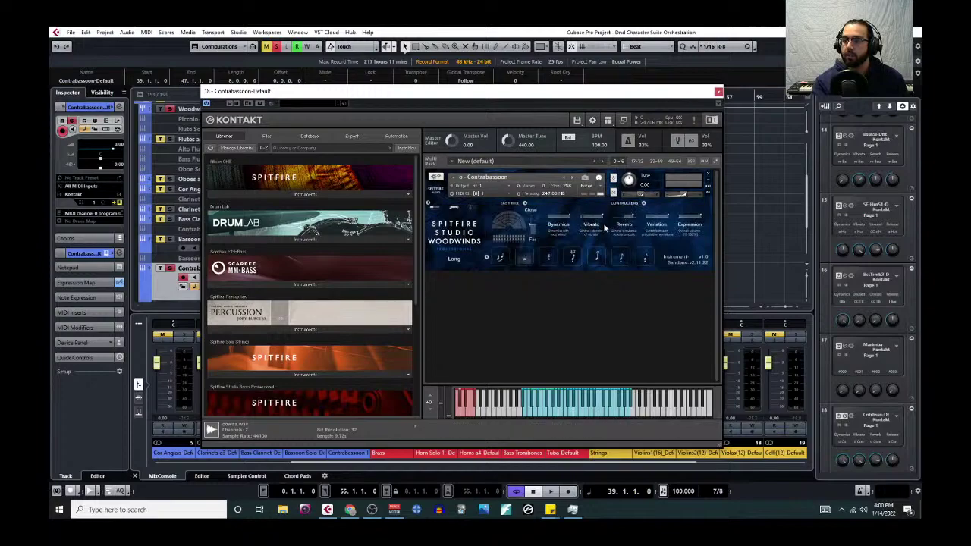
mouse_move(577, 220)
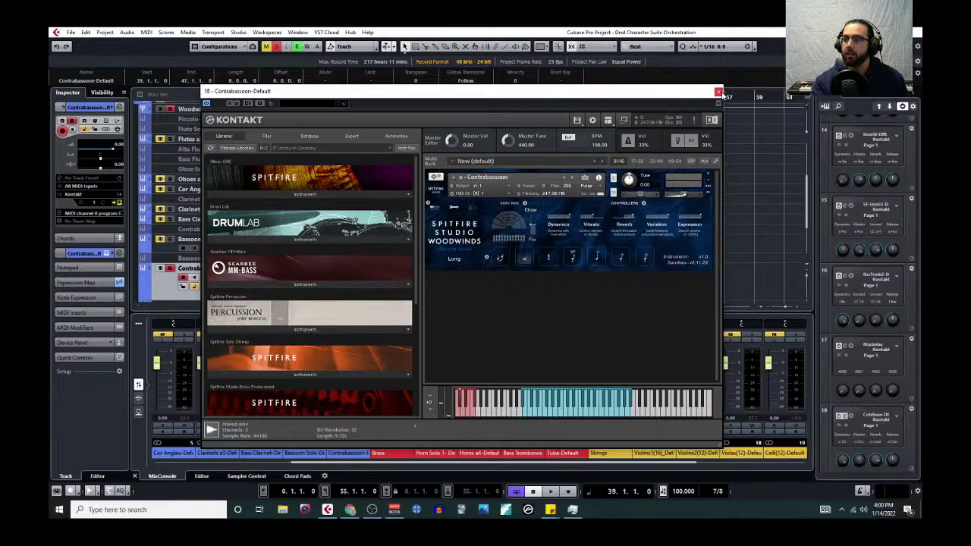
mouse_move(685, 196)
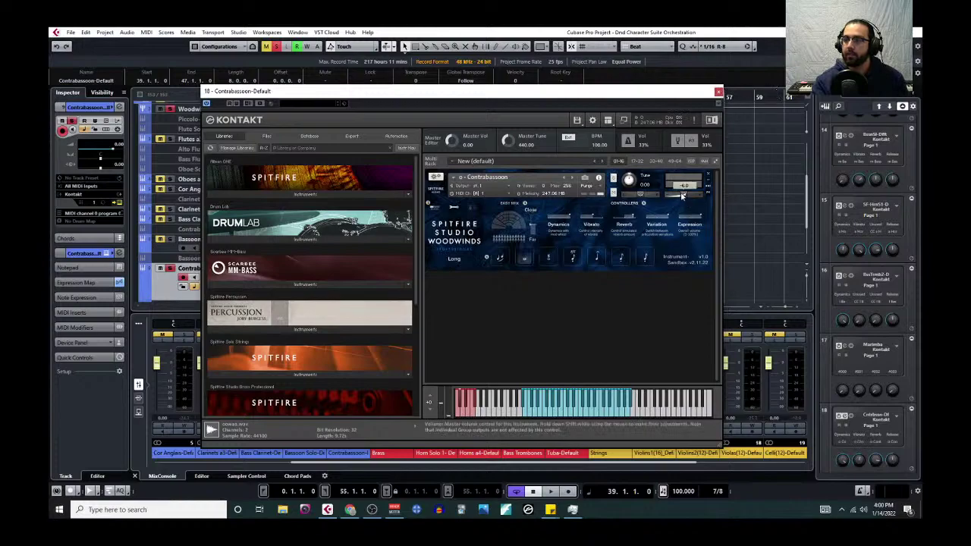
left_click_drag(686, 195, 687, 196)
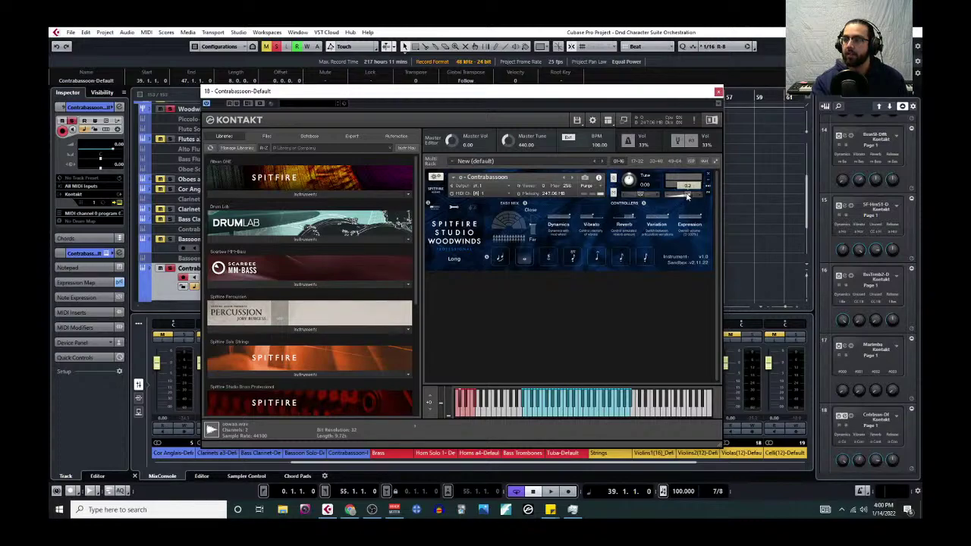
left_click(719, 93)
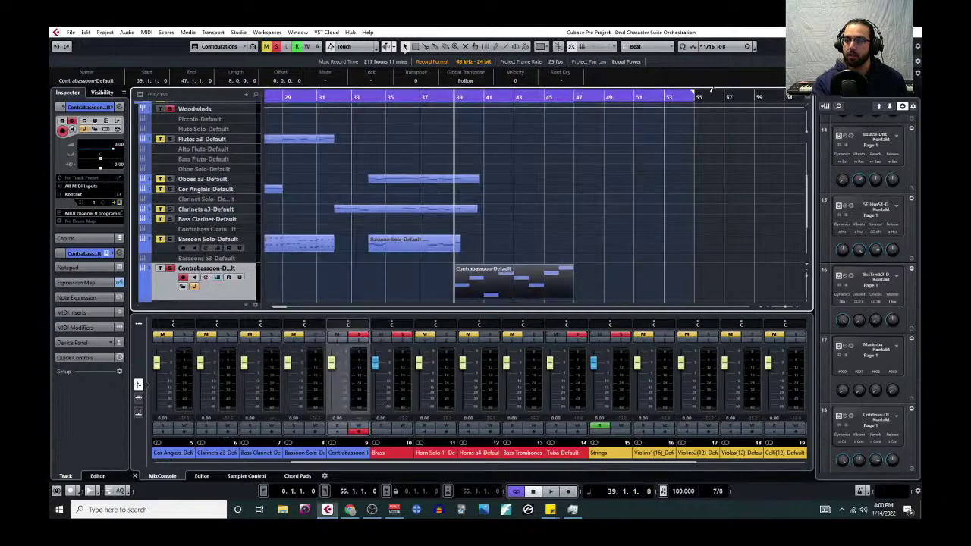
scroll(443, 253, "down", 5)
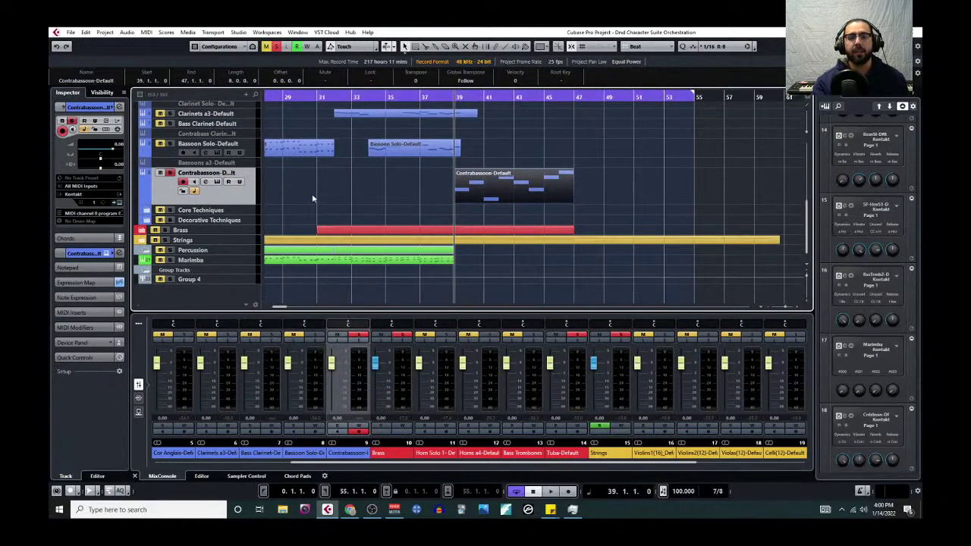
left_click(217, 182)
left_click(719, 92)
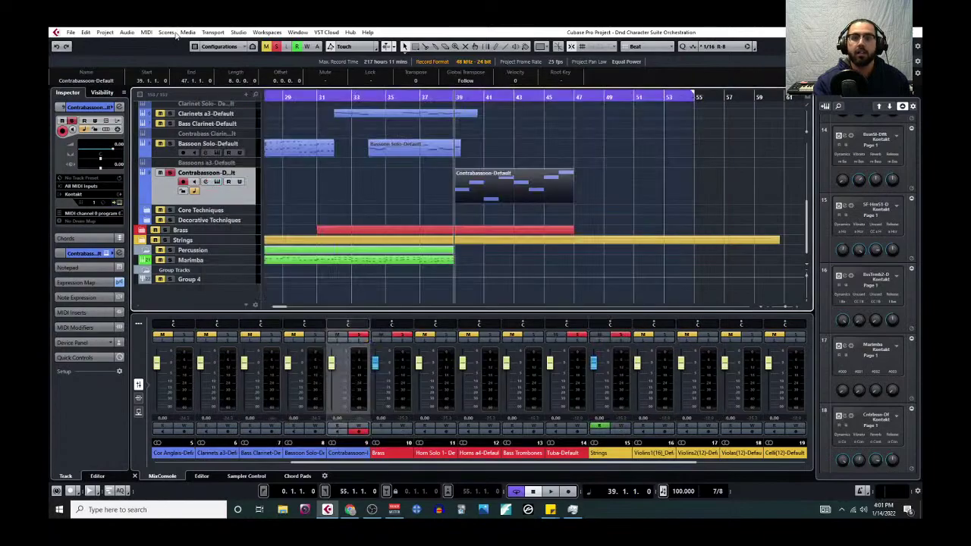
Step: Open the pasted contrabassoon part in the Key Editor and check the octave of its notes
left_click(162, 33)
left_click(163, 41)
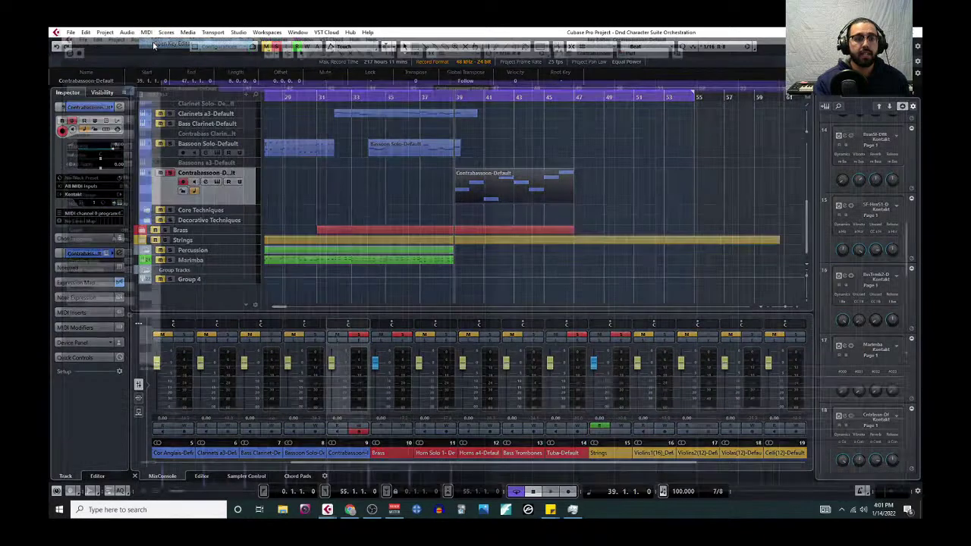
scroll(368, 250, "down", 2)
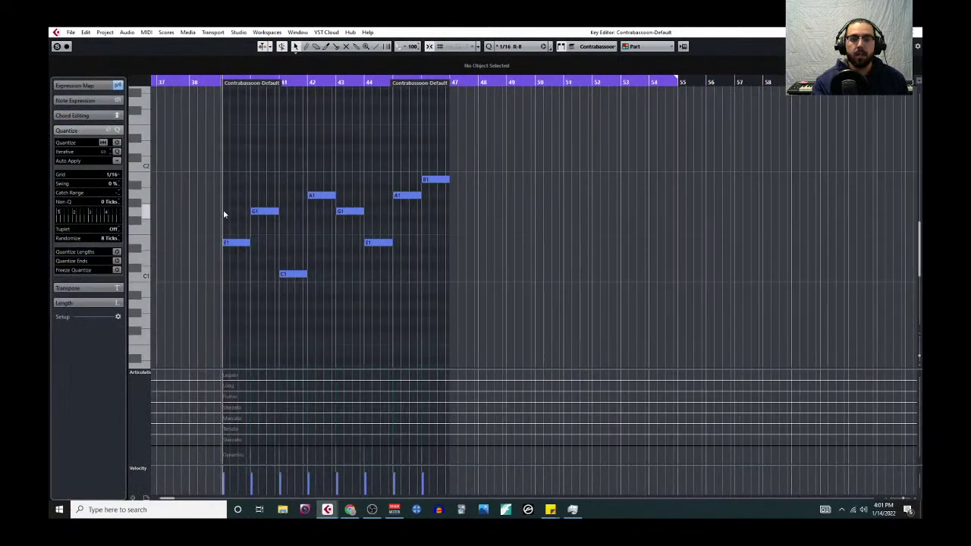
scroll(221, 208, "up", 3)
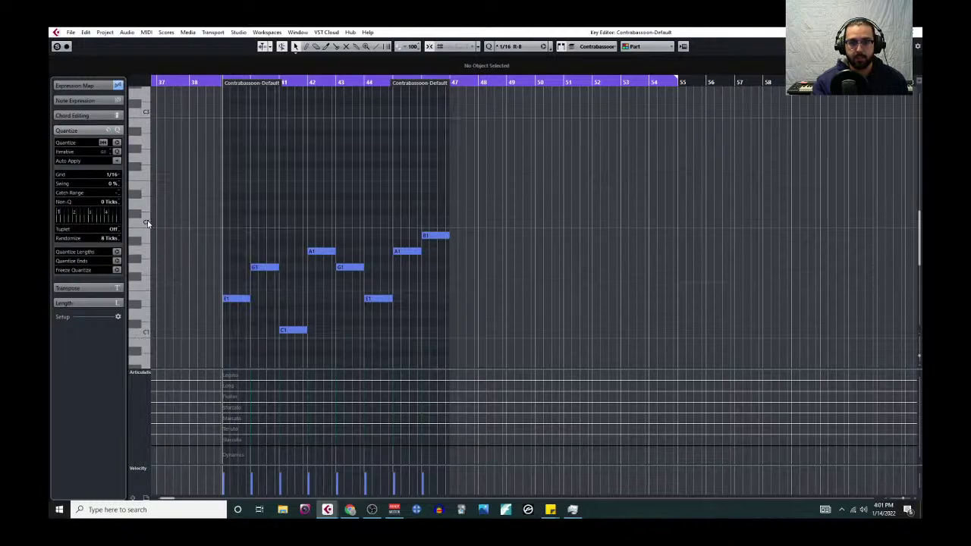
scroll(147, 307, "down", 2)
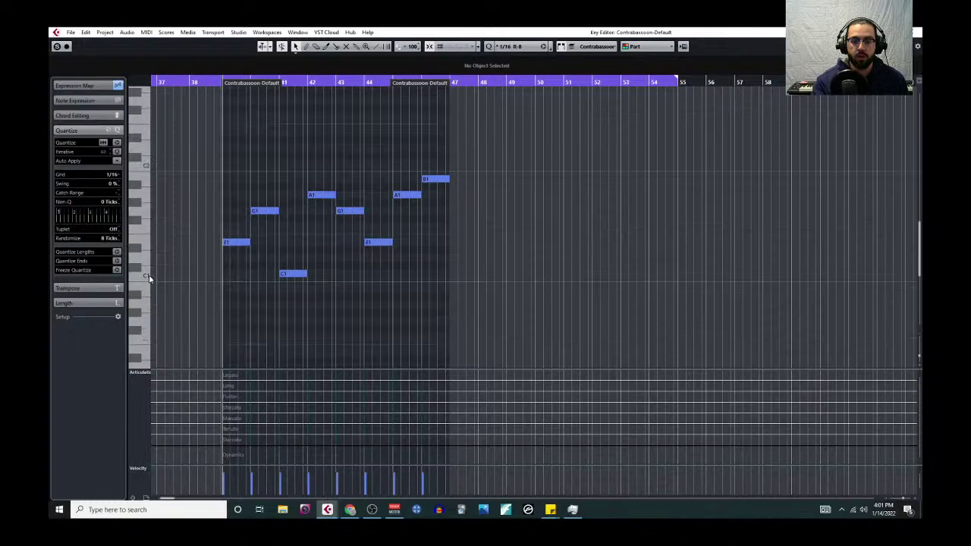
Step: Try the contrabassoon bassline one octave lower, play it with the full orchestra and close the editor
left_click_drag(233, 158, 524, 288)
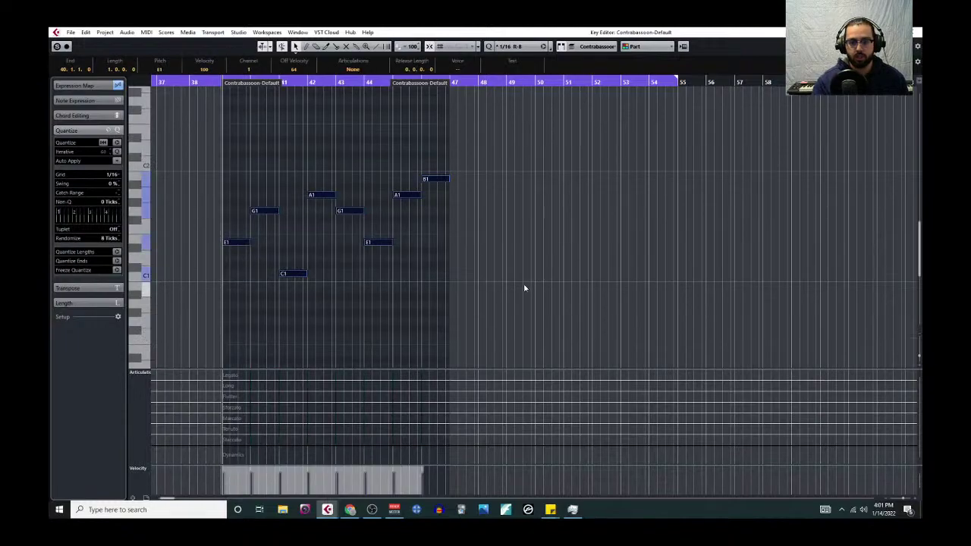
key("shift+Down")
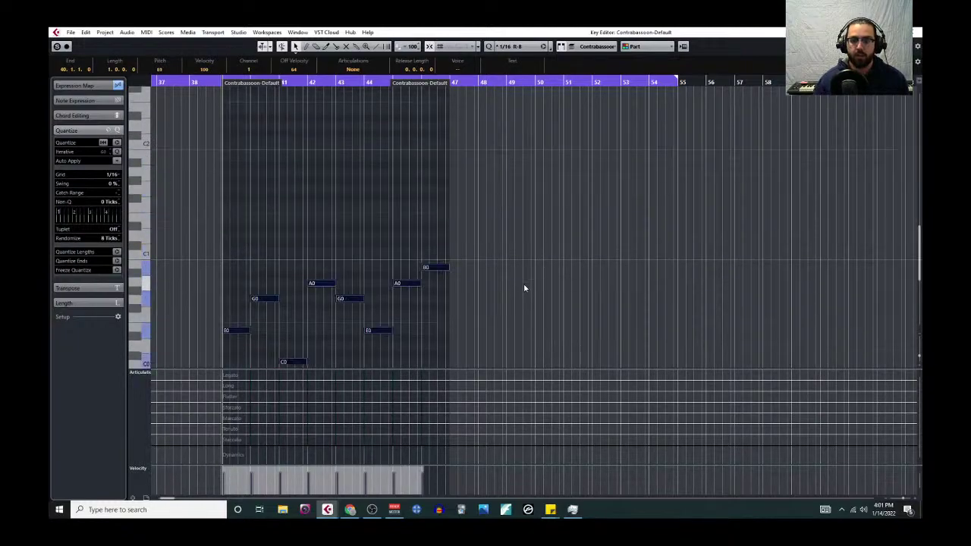
scroll(217, 265, "down", 3)
left_click_drag(285, 221, 302, 270)
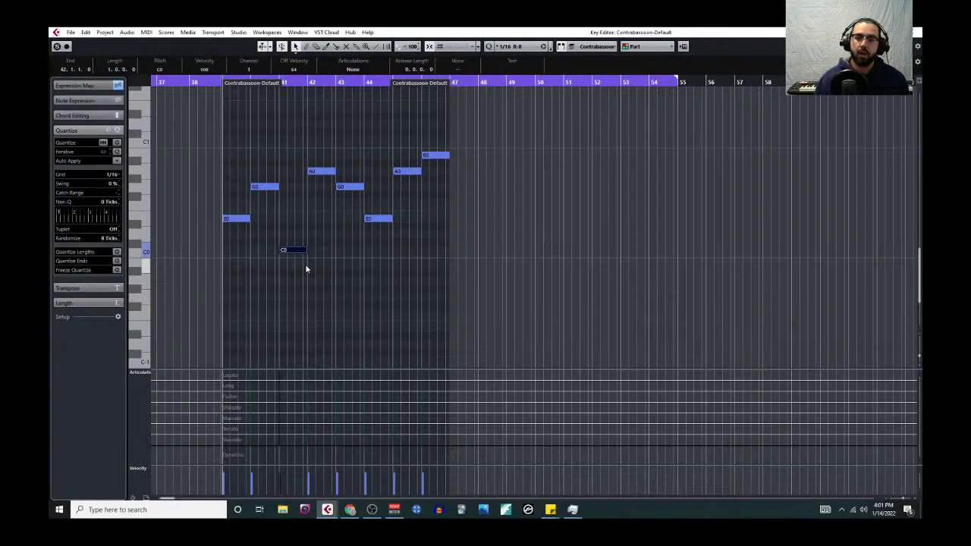
key("space")
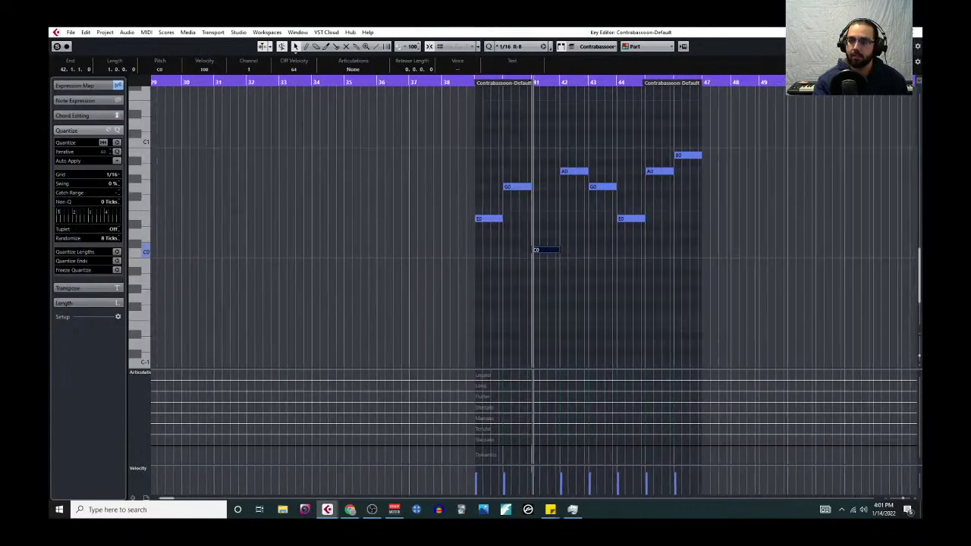
key("ctrl+e")
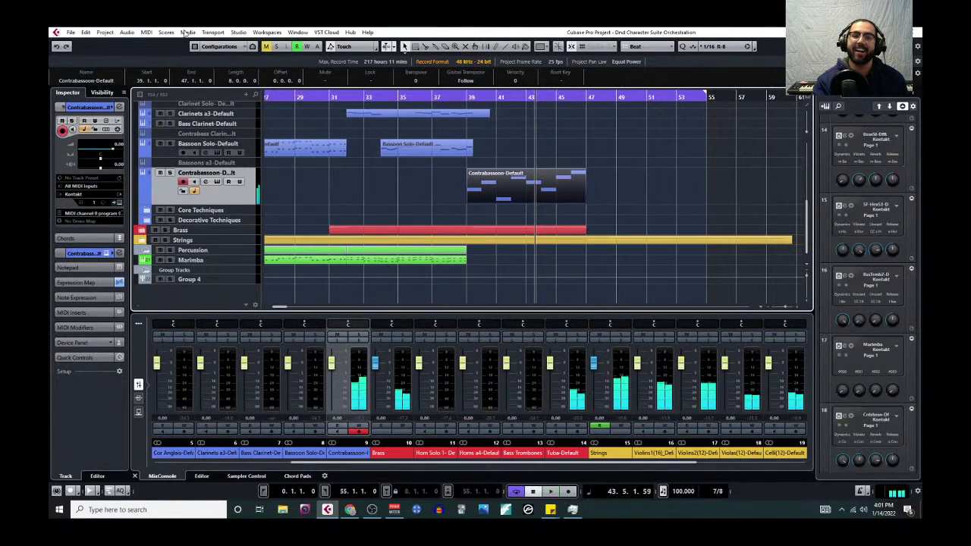
Step: Reopen the contrabassoon part in the Key Editor and transpose all its notes back up one octave
left_click(149, 33)
left_click(163, 43)
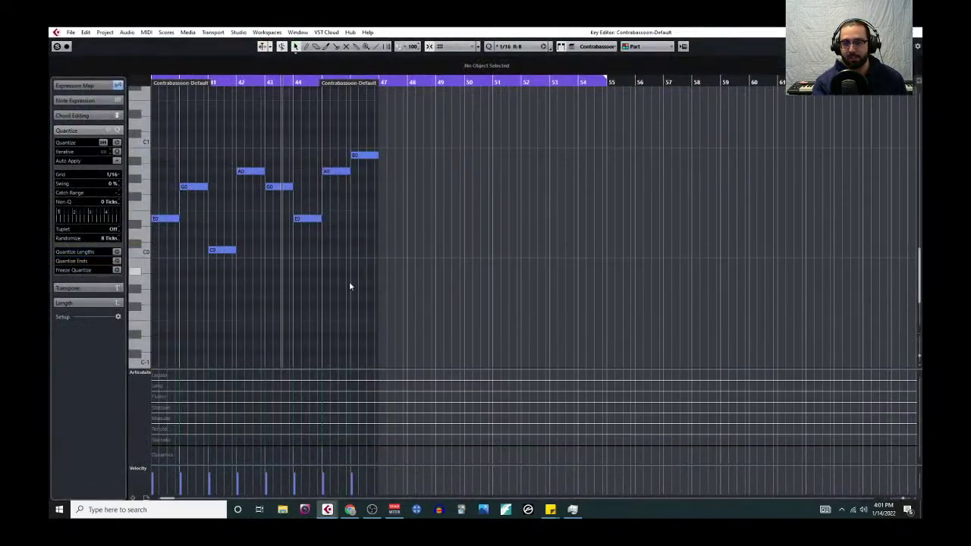
key("ctrl+a")
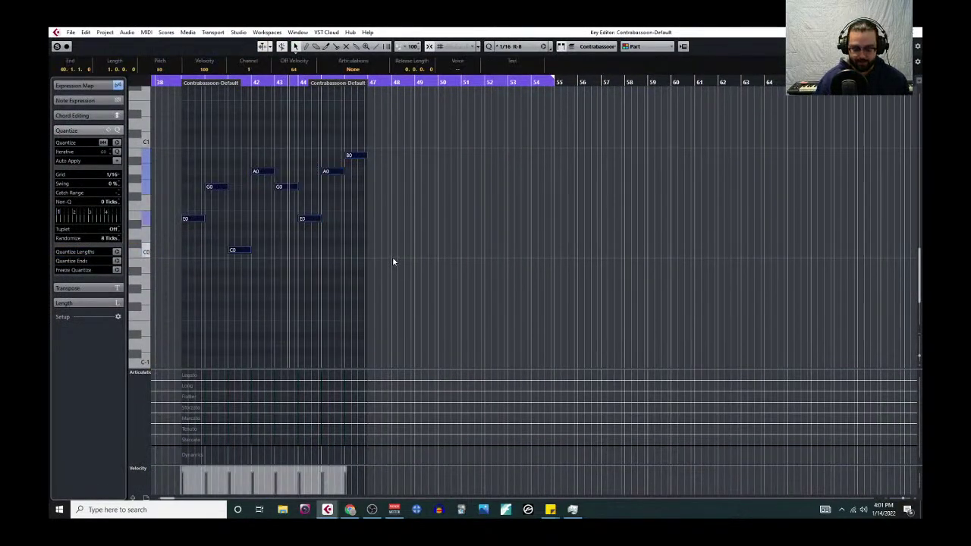
key("shift+Up")
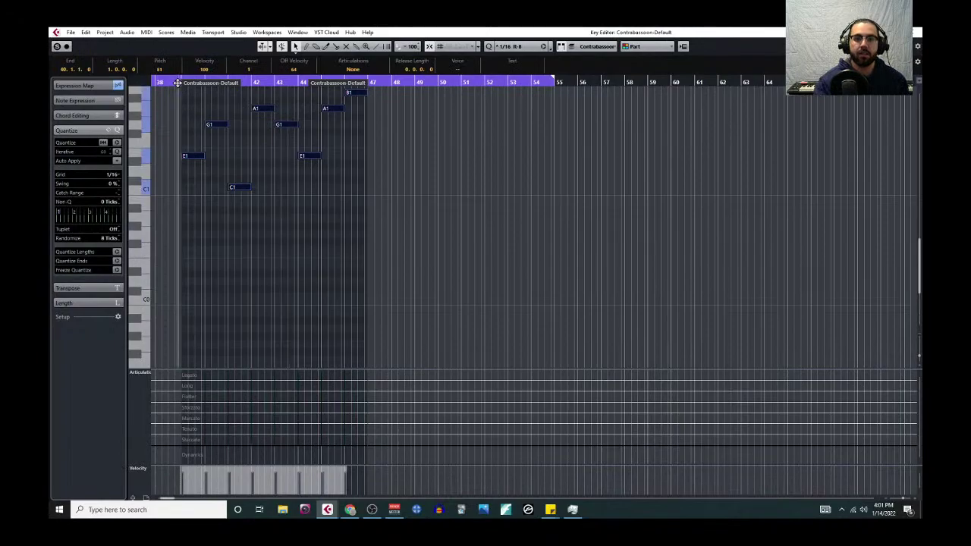
Step: Close the editor and listen to the contrabassoon bassline with the full orchestra from bar 39
key("Return")
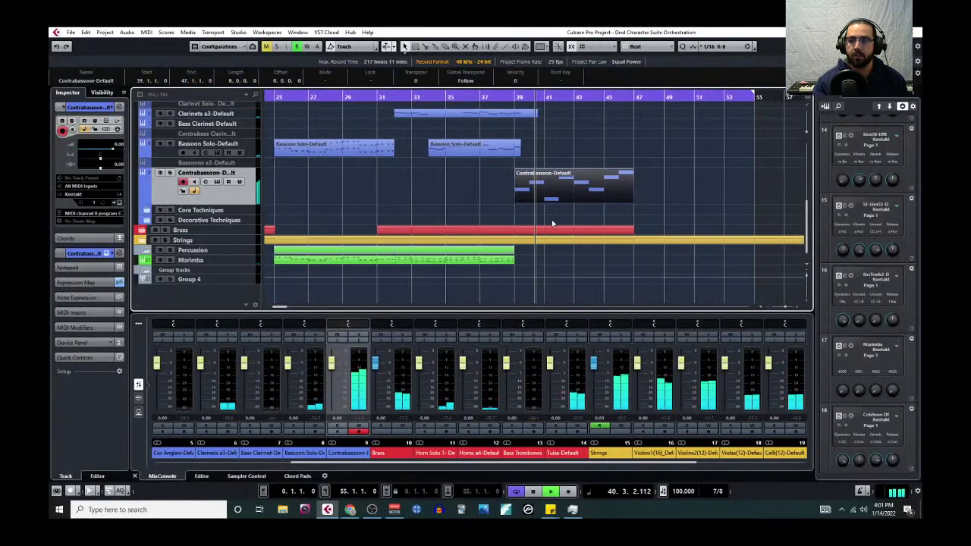
scroll(382, 260, "up", 2)
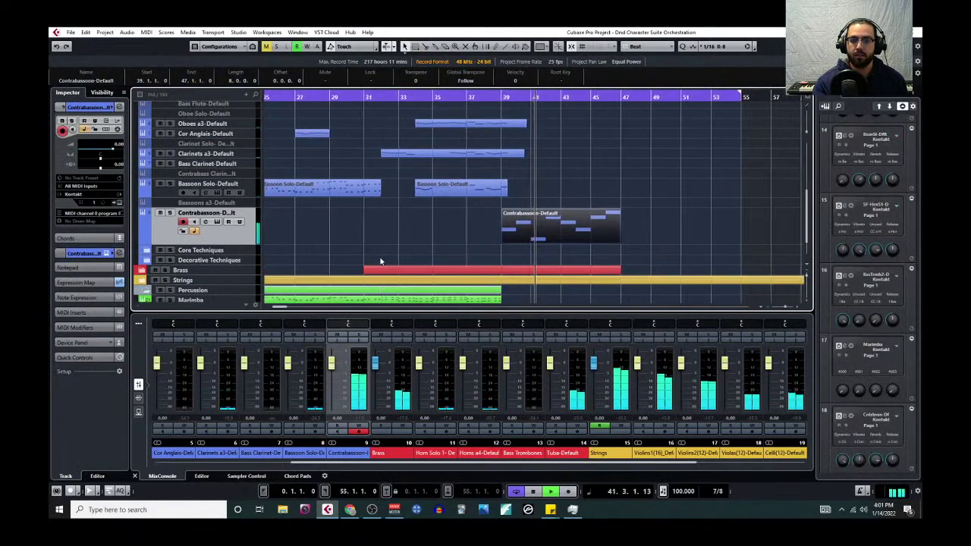
Step: Open the contrabassoon part in the Key Editor and check the range of its bassline notes
scroll(387, 249, "up", 2)
scroll(407, 243, "up", 3)
scroll(475, 232, "down", 2)
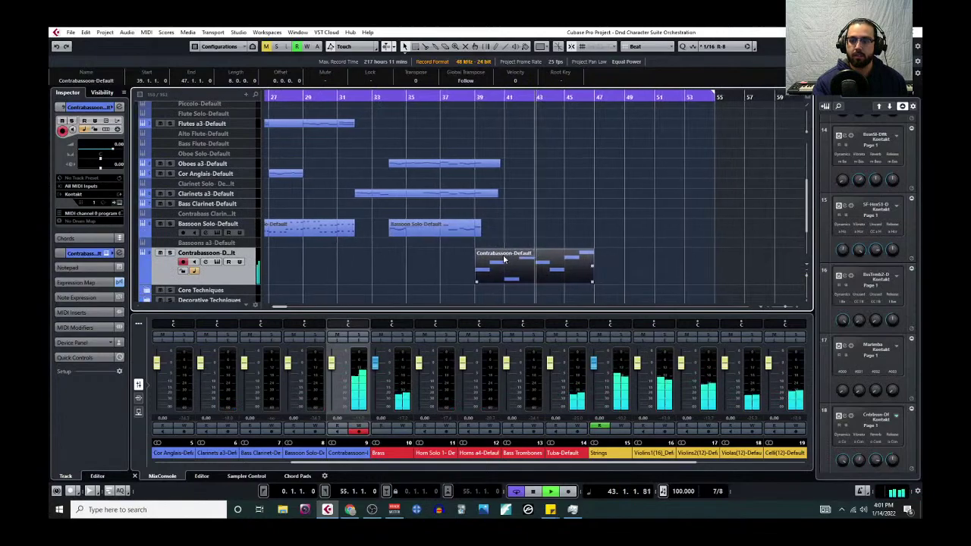
left_click(146, 32)
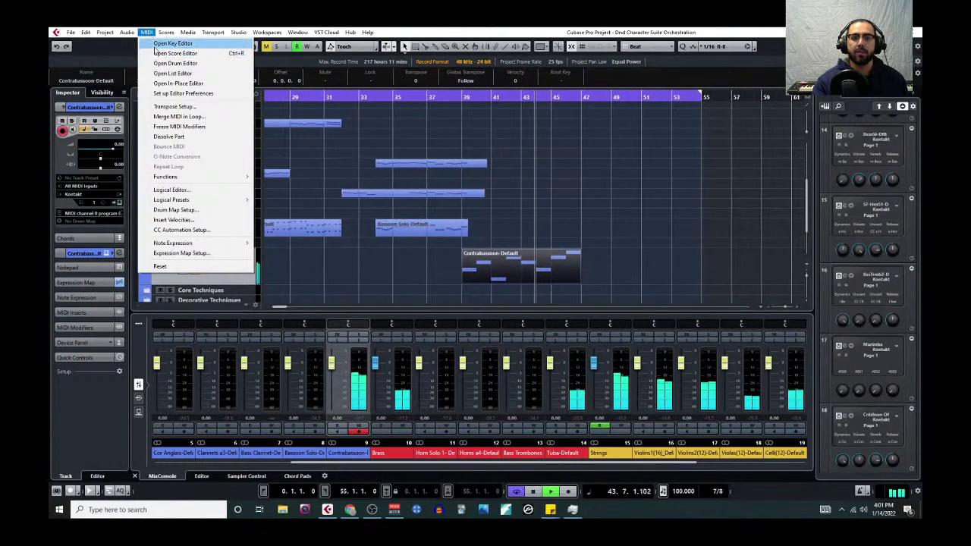
left_click(157, 40)
left_click_drag(486, 165, 485, 166)
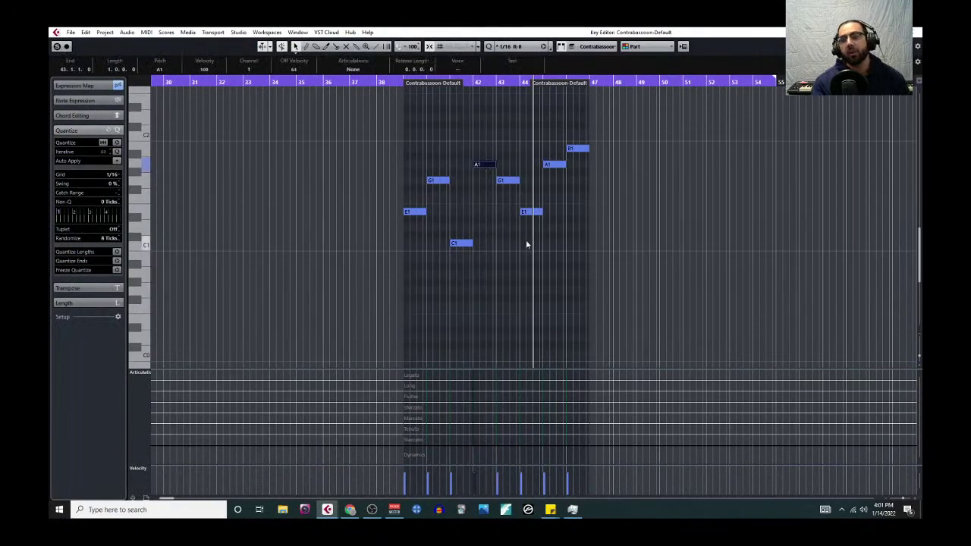
scroll(498, 266, "up", 3)
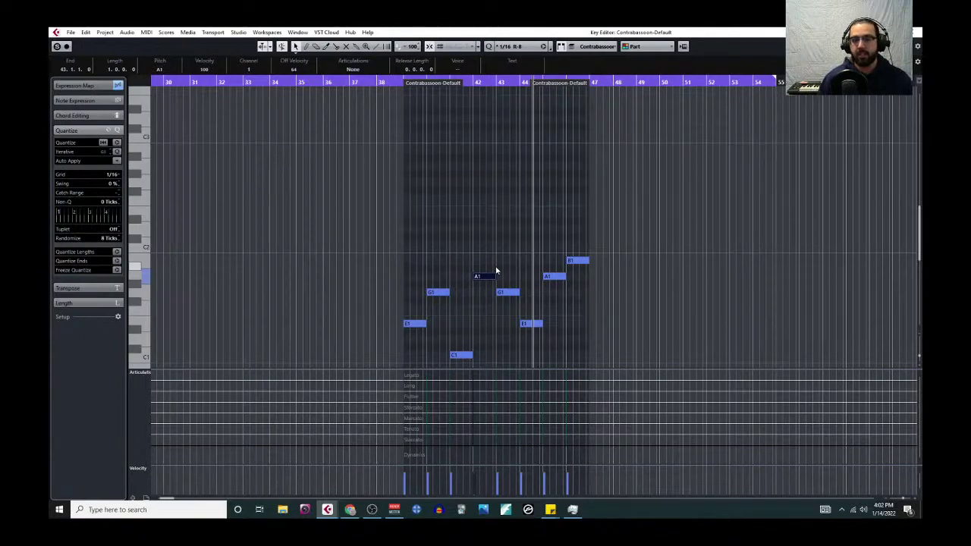
scroll(442, 284, "down", 3)
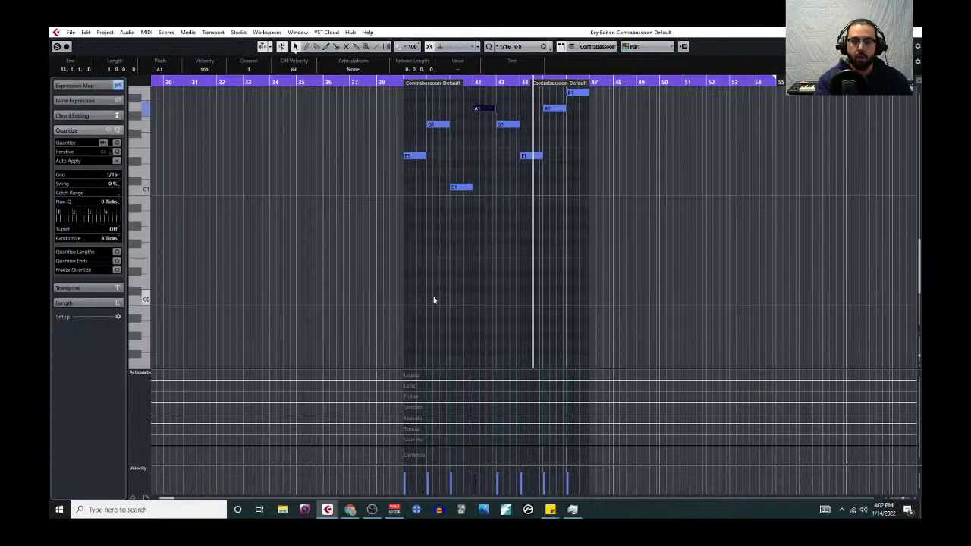
scroll(436, 261, "up", 2)
scroll(436, 263, "up", 2)
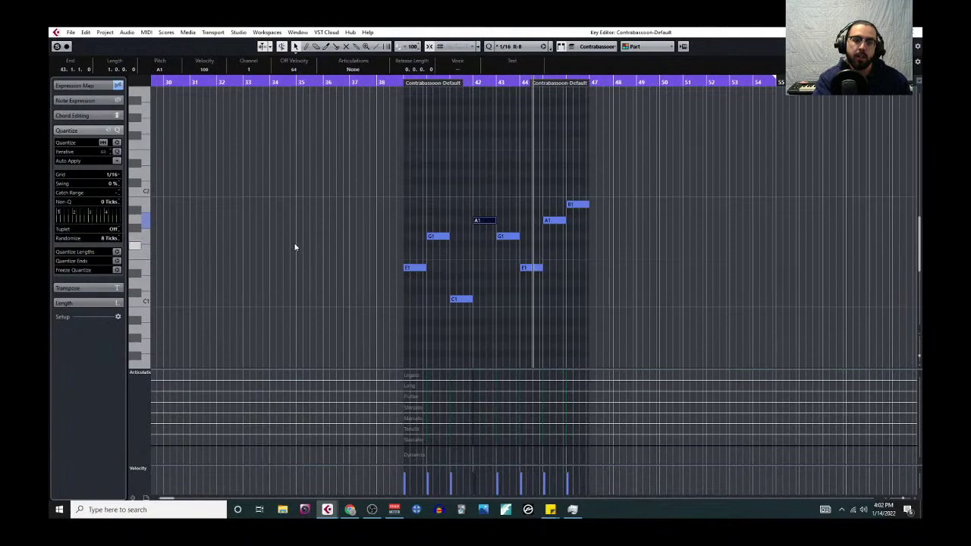
scroll(295, 245, "up", 2)
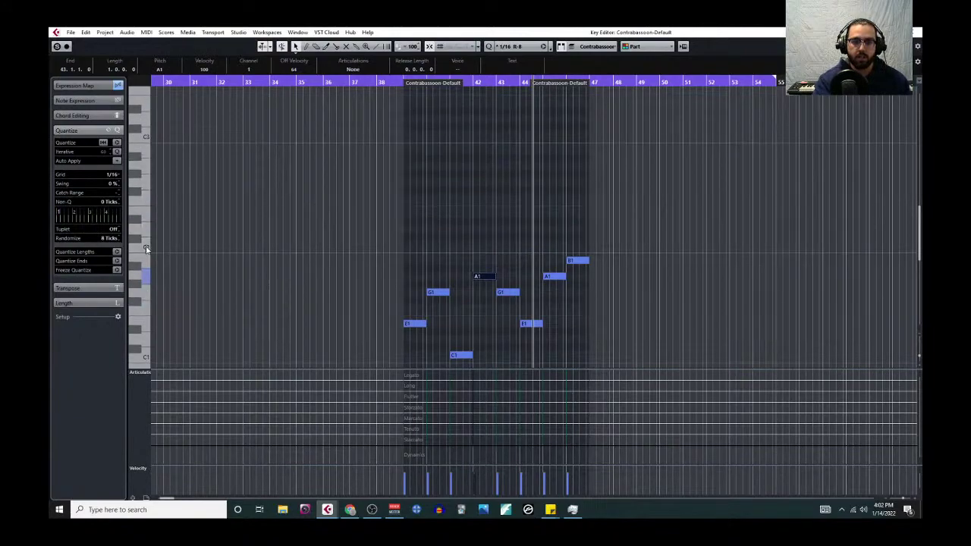
scroll(151, 296, "down", 2)
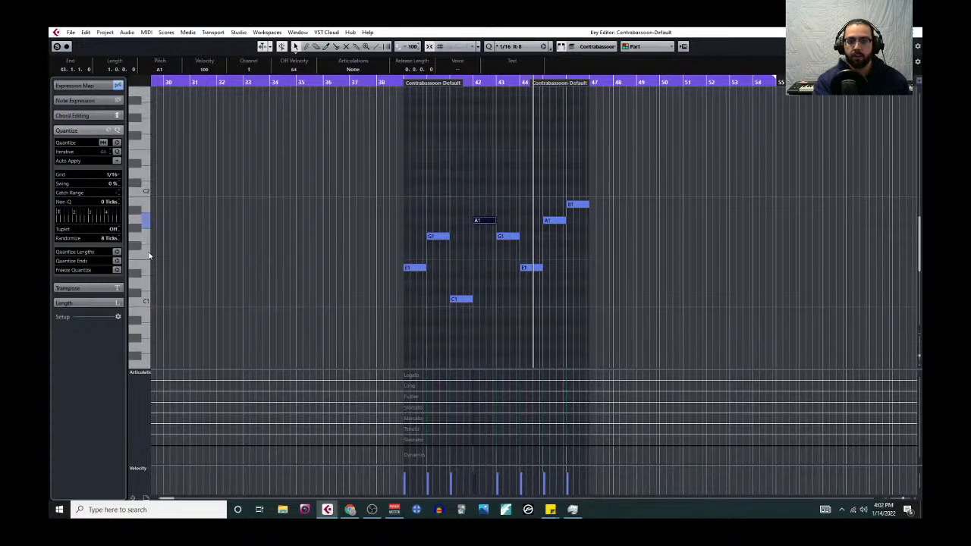
Step: Try the contrabassoon's G, A and B notes one octave lower, play from bar 39 and transpose them back up
left_click_drag(433, 186, 602, 237)
key("shift+Down")
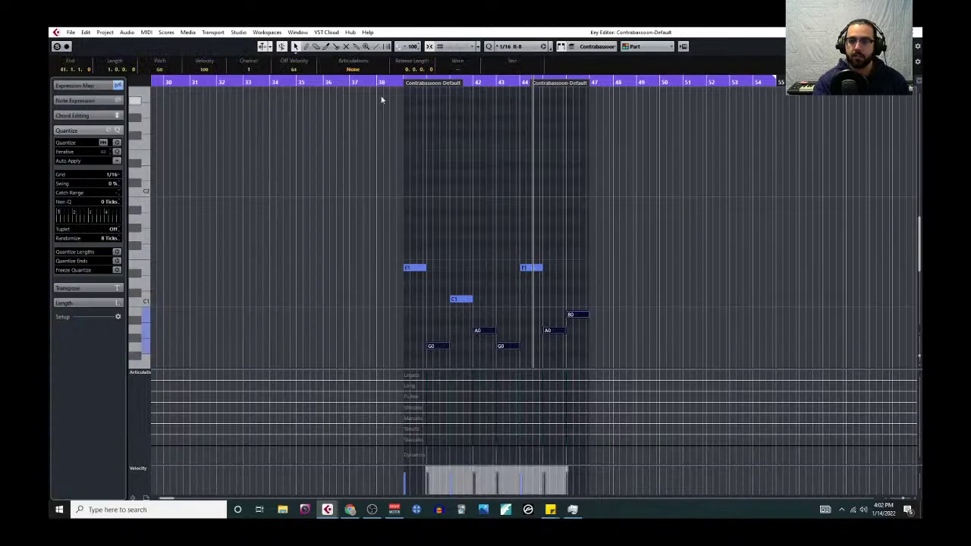
left_click(403, 82)
key("space")
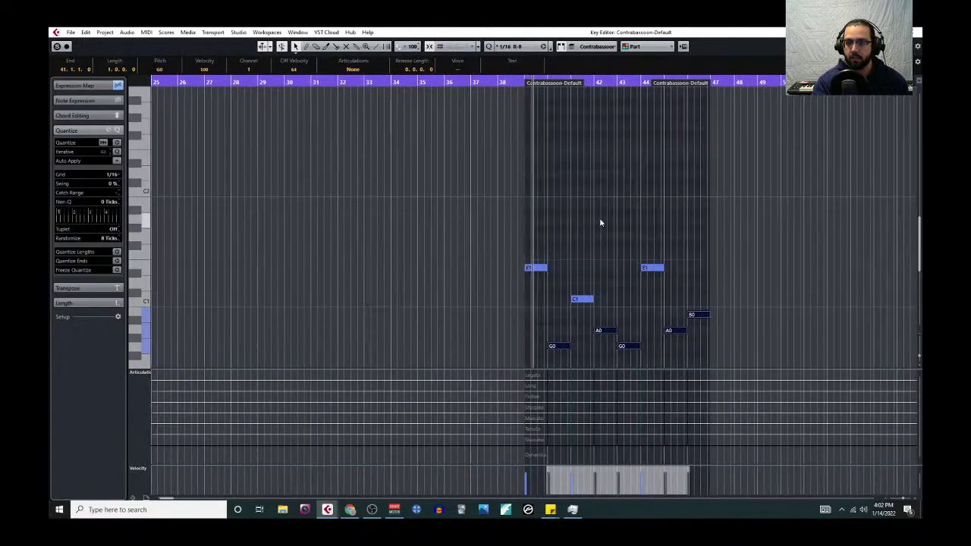
scroll(602, 221, "down", 2)
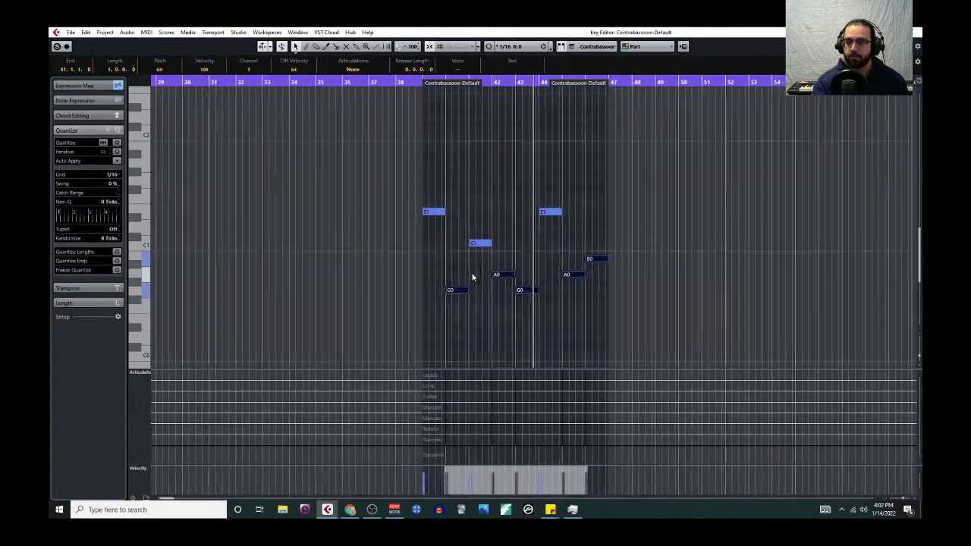
left_click_drag(423, 267, 607, 311)
key("shift+Up")
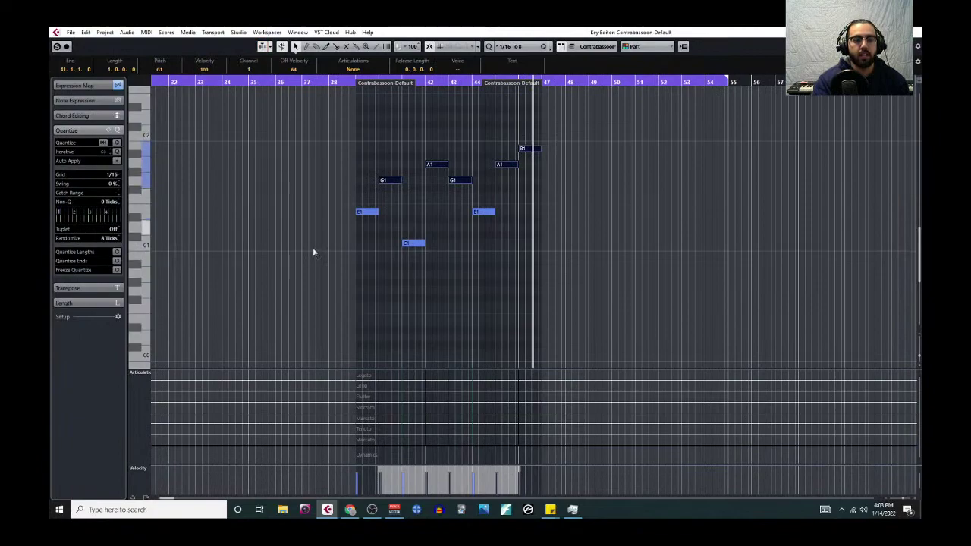
Step: Audition the individual higher notes of the contrabassoon bassline and close the Key Editor
left_click(394, 185)
left_click(437, 167)
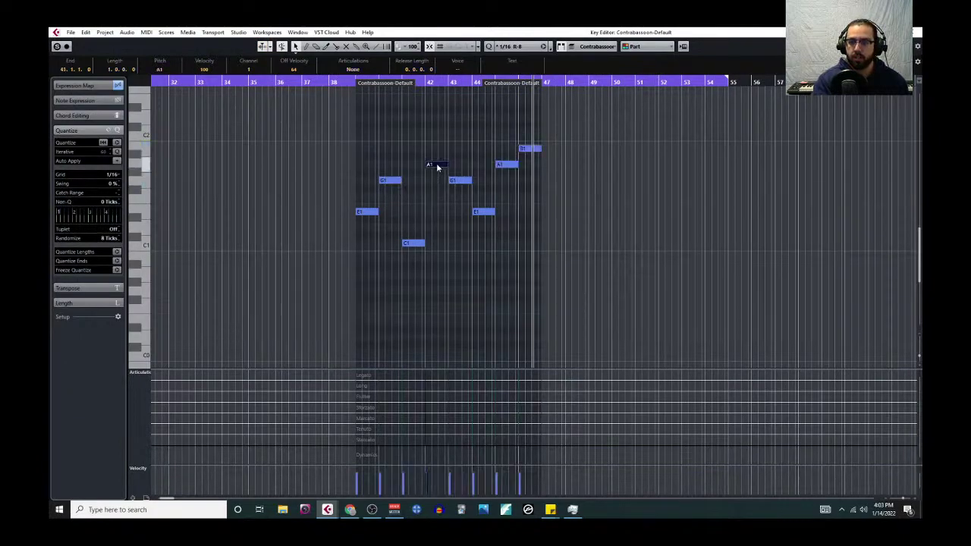
left_click(460, 182)
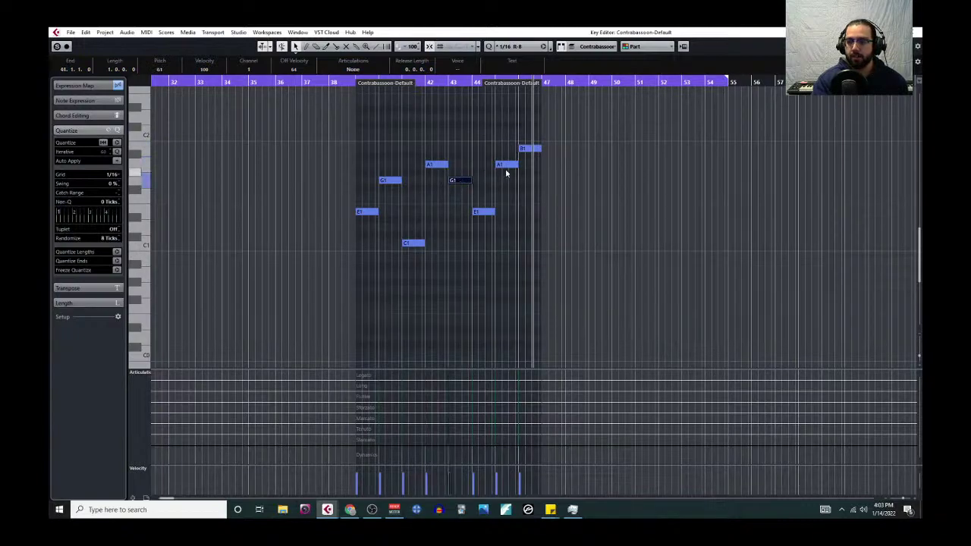
left_click(530, 149)
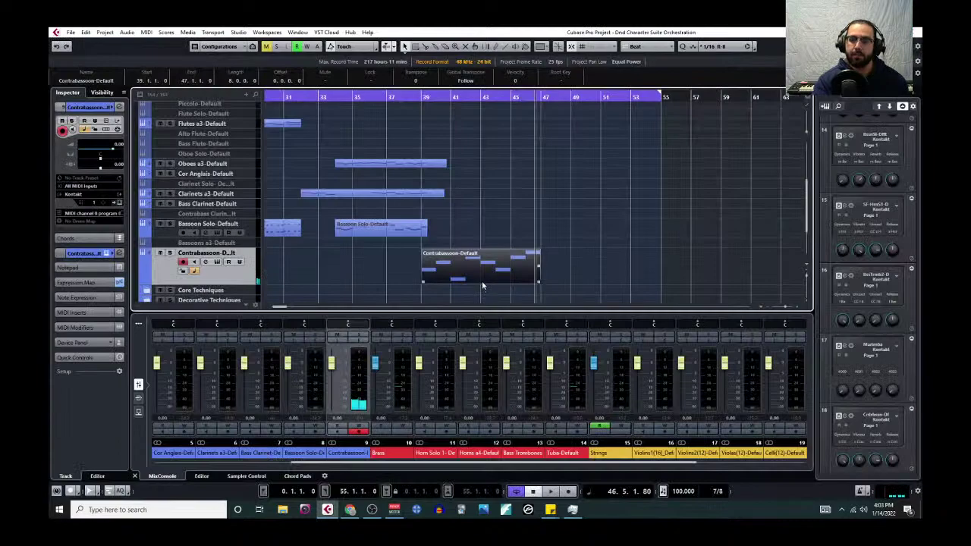
Step: Extend the second Bassoon Solo part to bar 47 and open it in the Key Editor
scroll(486, 276, "up", 4)
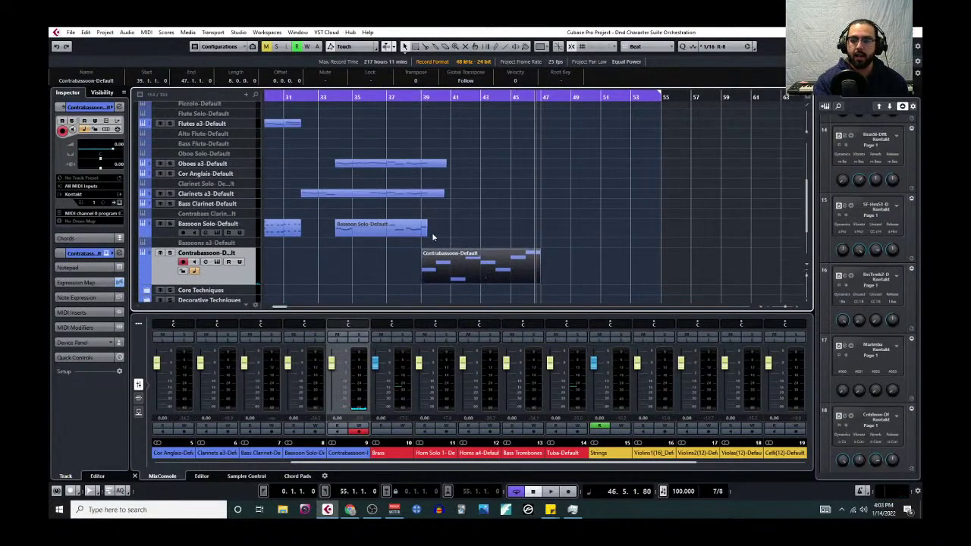
scroll(437, 232, "up", 5)
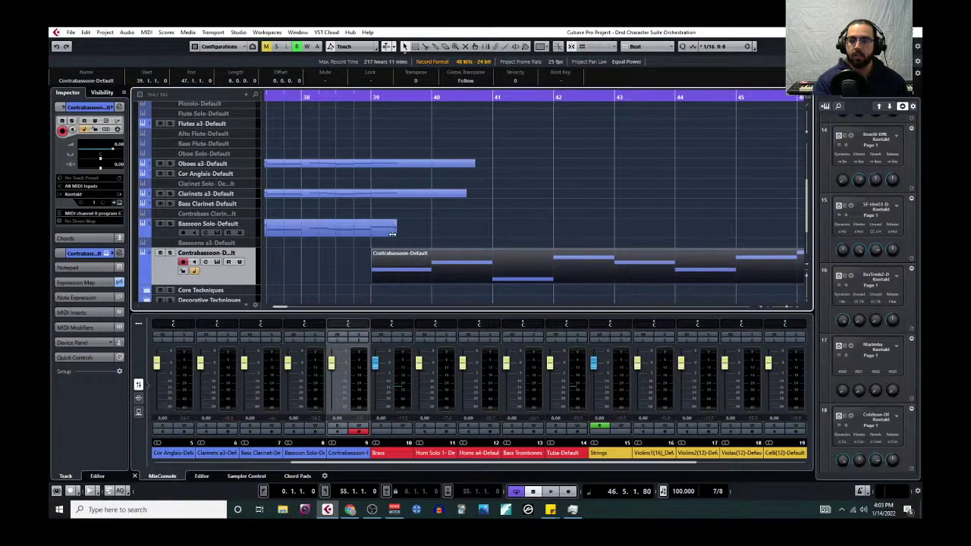
left_click_drag(396, 239, 605, 220)
scroll(529, 227, "left", 6)
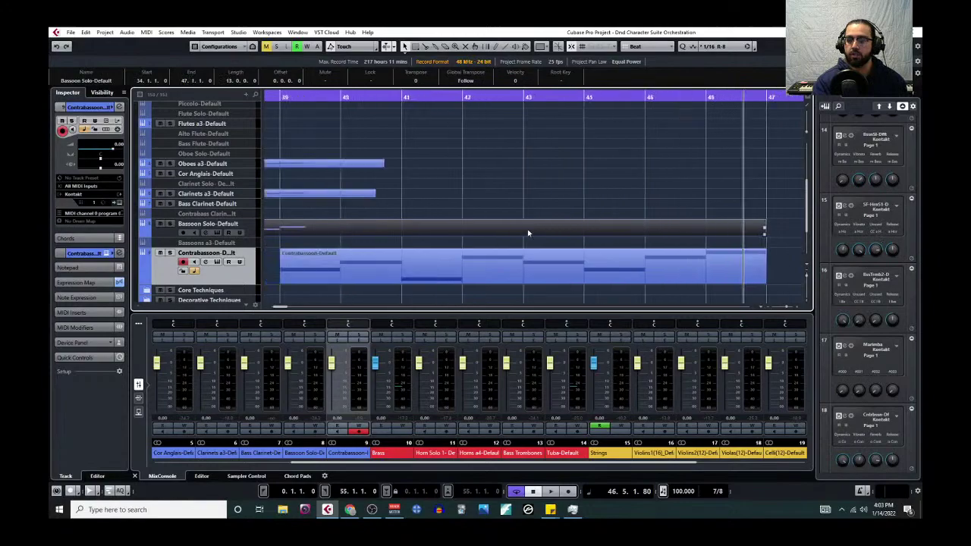
left_click(146, 32)
left_click(165, 42)
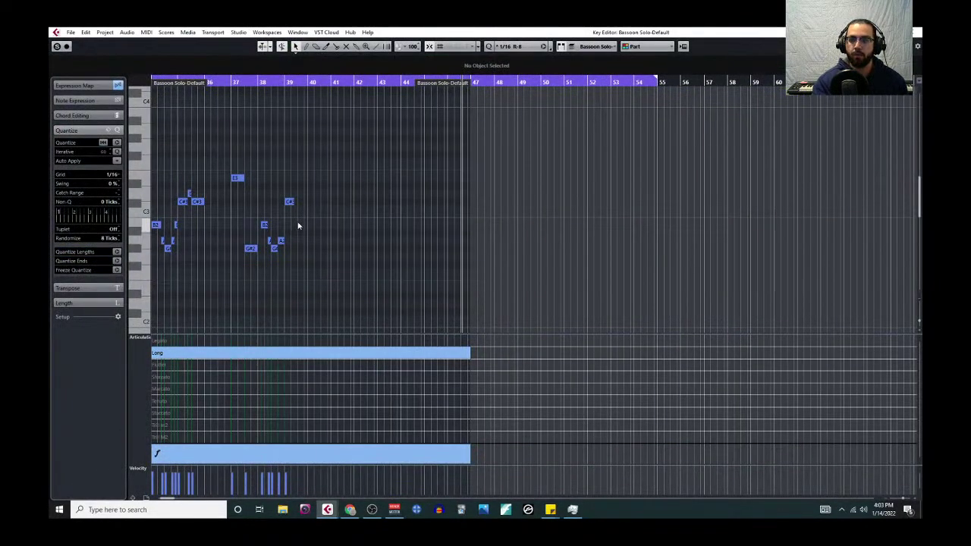
Step: Paste the copied bassline into the Bassoon Solo part at bar 39 and transpose it up one octave
key("h")
key("h")
left_click(232, 83)
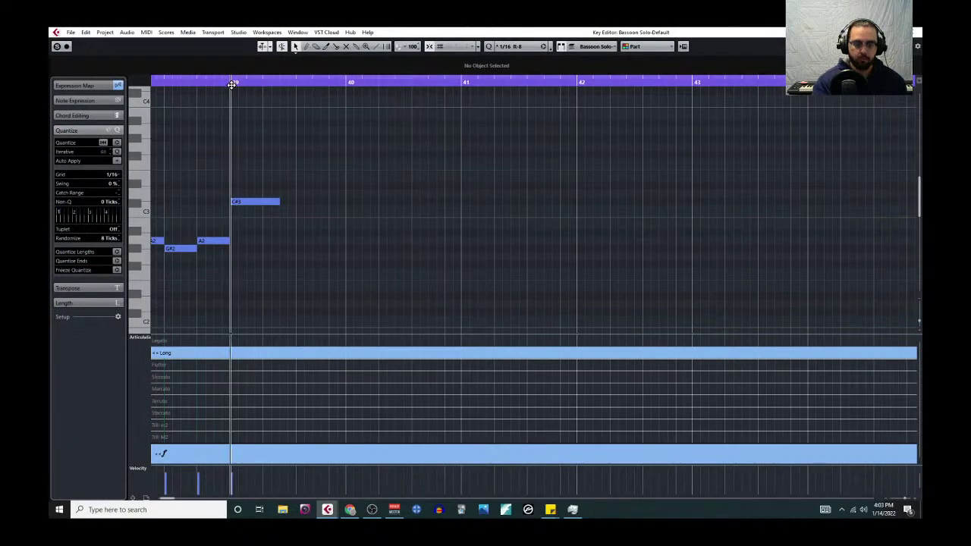
key("ctrl+v")
scroll(320, 261, "down", 5)
scroll(326, 258, "up", 2)
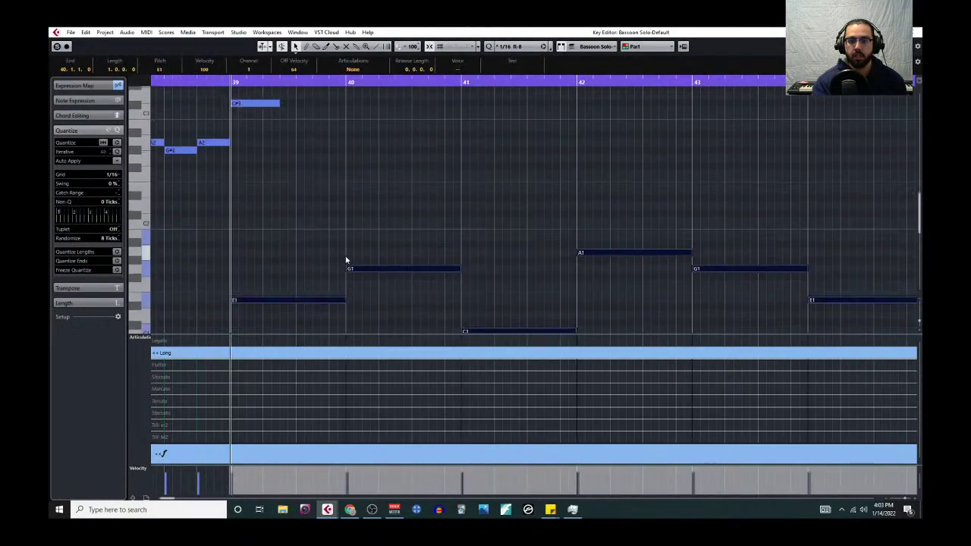
key("shift+Up")
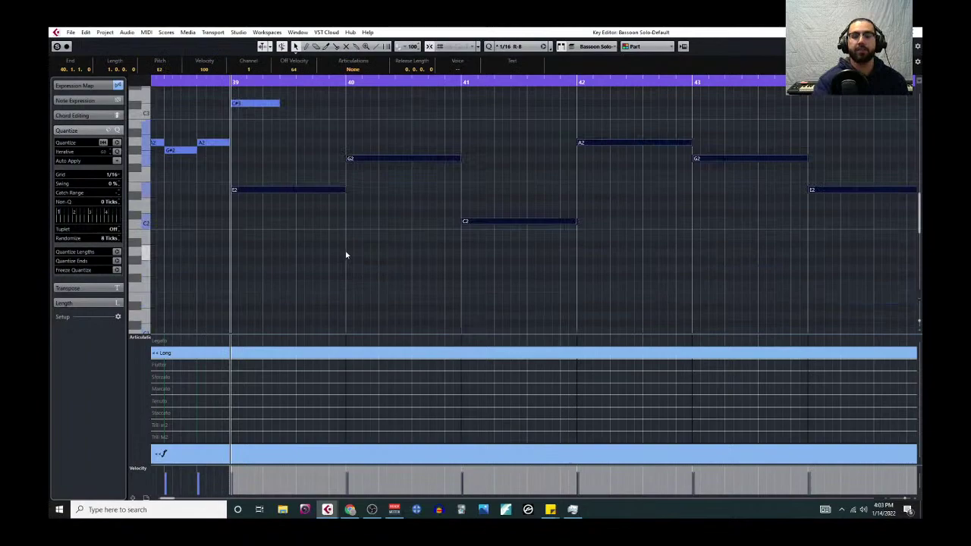
Step: Delete the leftover C#3 note at bar 39 that overlaps the pasted bassoon bassline
scroll(326, 227, "up", 2)
left_click(247, 130)
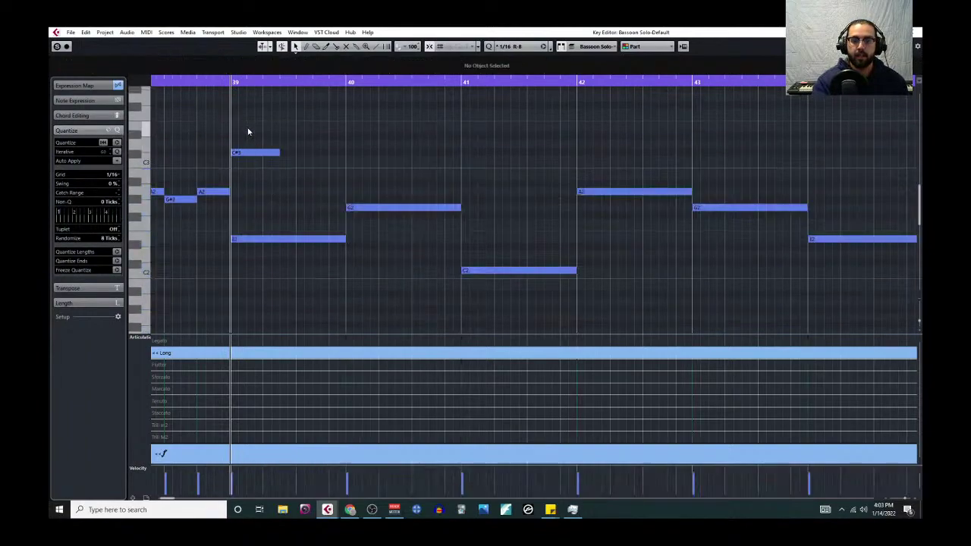
left_click(250, 152)
key("Delete")
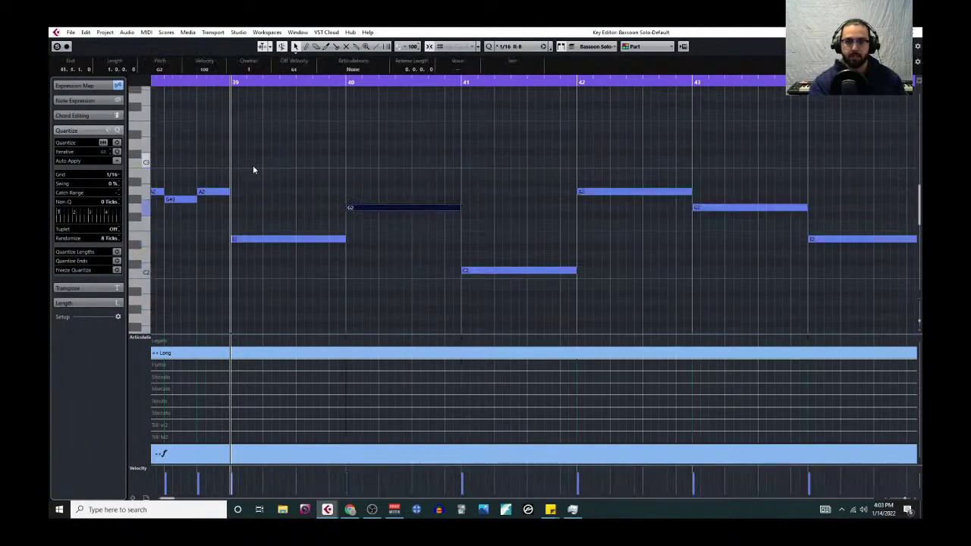
Step: Play back the bassoon bassline and set its dynamics to ff from bar 39
scroll(252, 168, "down", 5)
scroll(292, 195, "down", 1)
scroll(415, 227, "down", 2)
scroll(425, 212, "down", 2)
scroll(442, 193, "up", 2)
key("space")
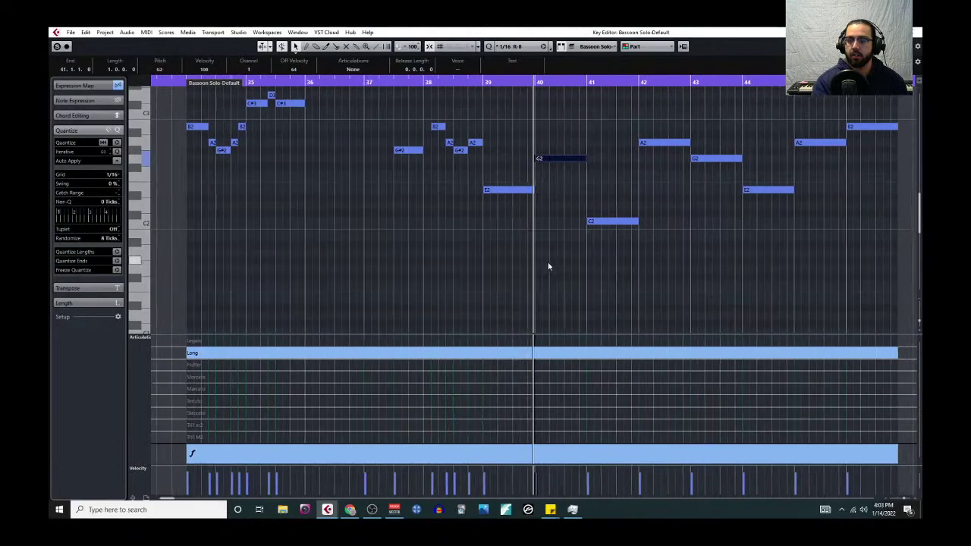
key("space")
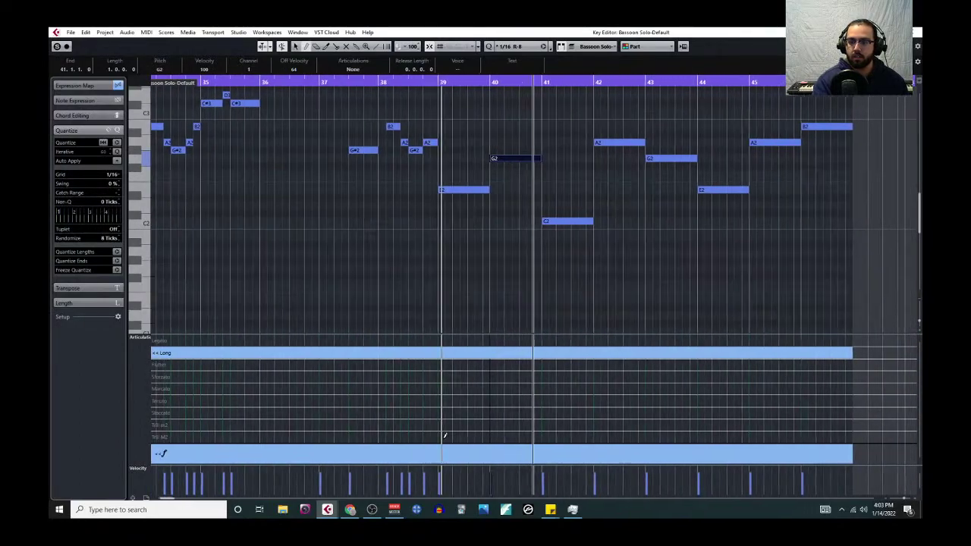
left_click(438, 453)
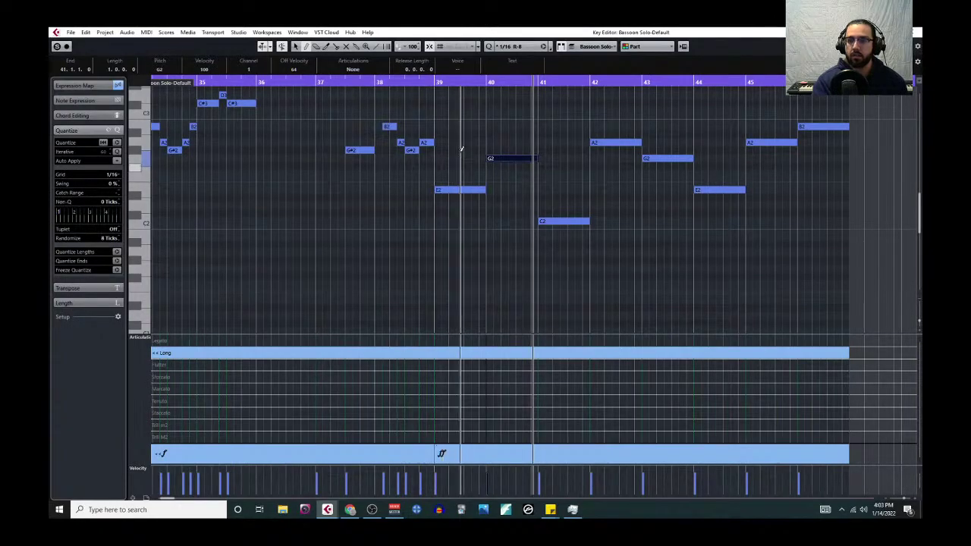
Step: Close the Key Editor and listen to the bassoon and contrabassoon bassline with the orchestra up to bar 47
scroll(529, 124, "left", 2)
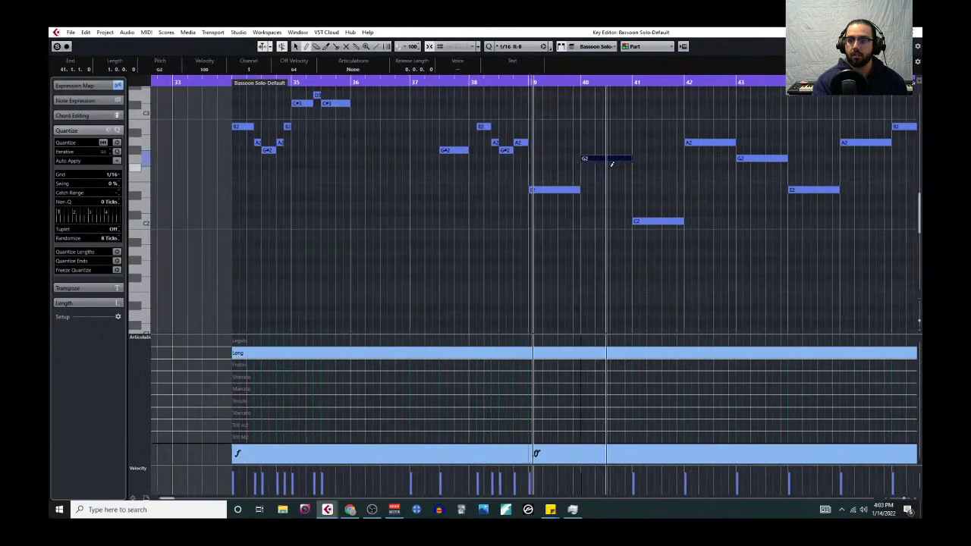
key("ctrl+e")
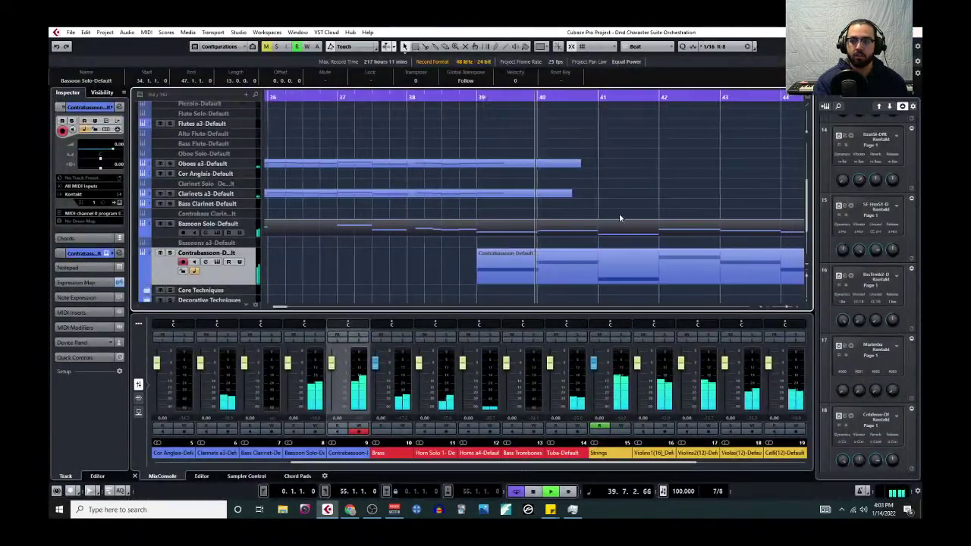
key("g")
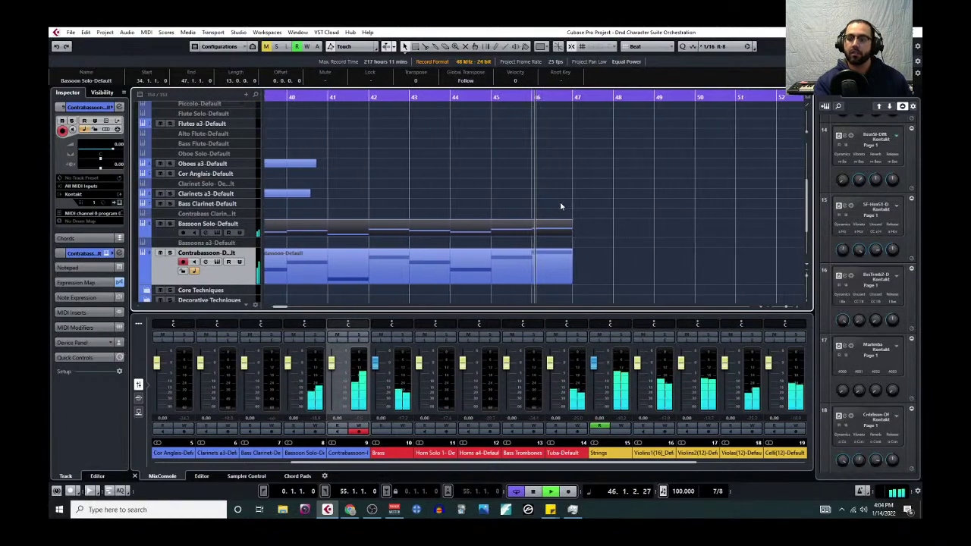
key("space")
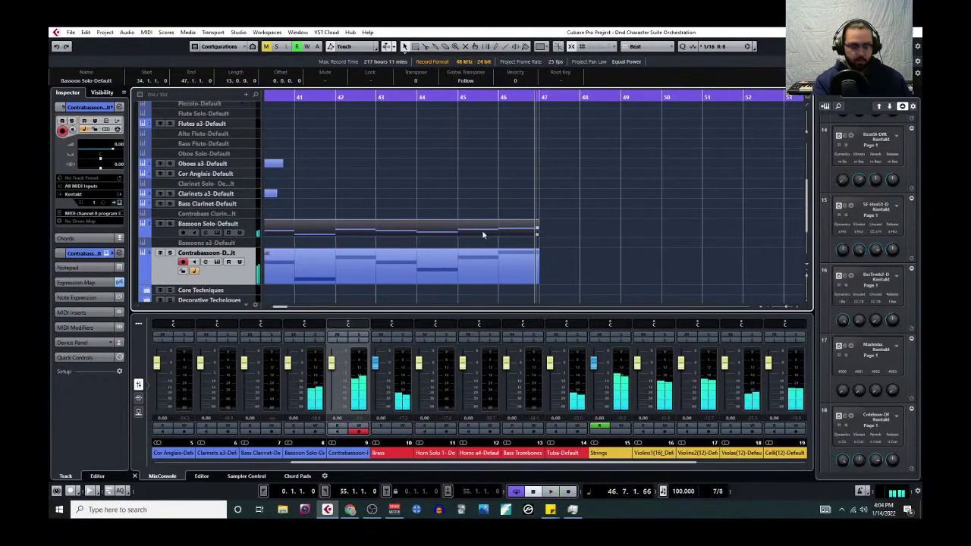
Step: Collapse the Woodwinds folder in the project and place the playback cursor at bar 39
key("g")
key("g")
scroll(345, 251, "up", 3)
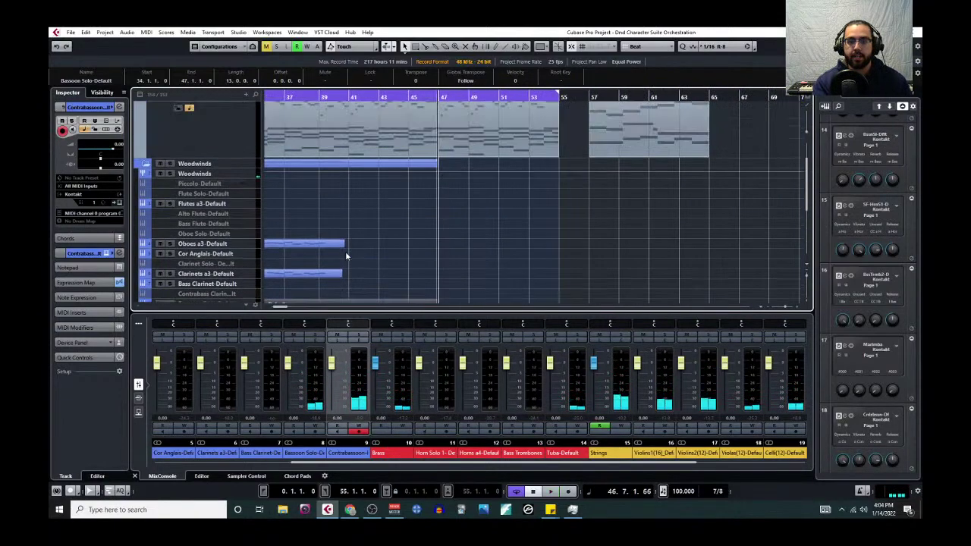
scroll(337, 253, "down", 4)
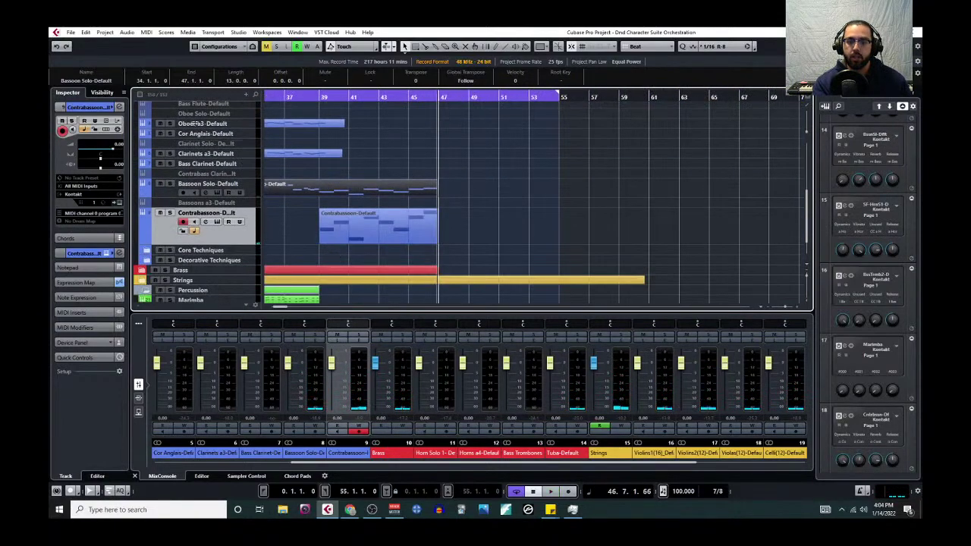
scroll(197, 197, "up", 6)
left_click(145, 164)
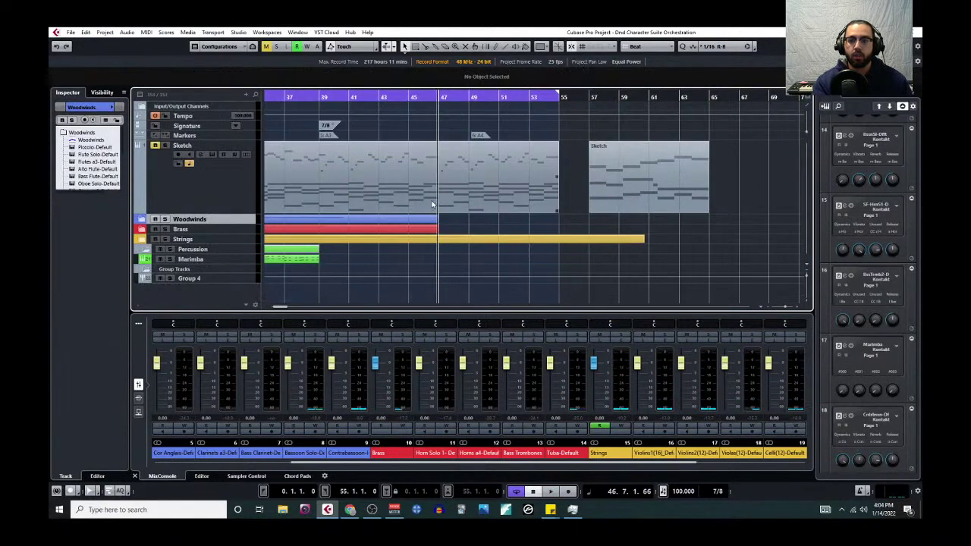
left_click(322, 97)
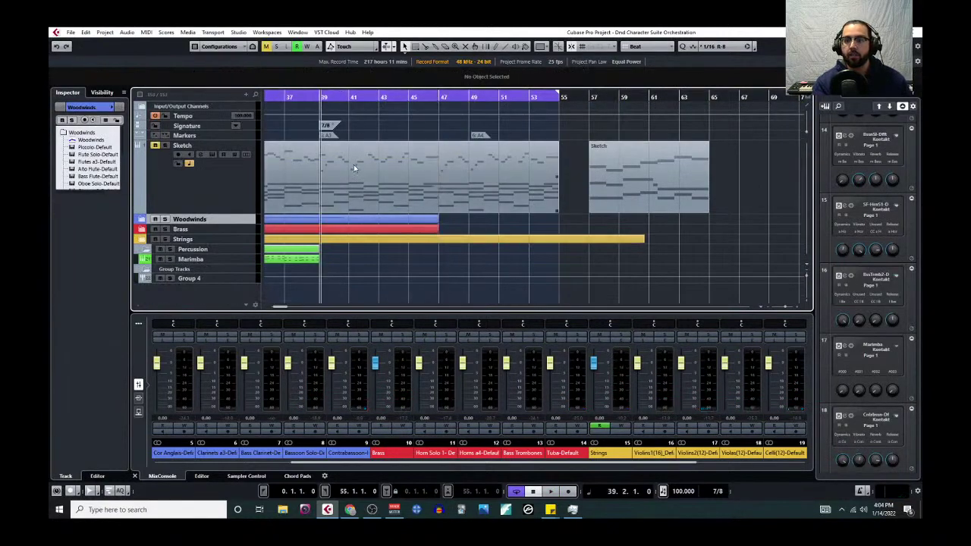
Step: Open the Sketch part in the Key Editor at the chords above the bassline from bar 39
left_click(146, 32)
left_click(163, 42)
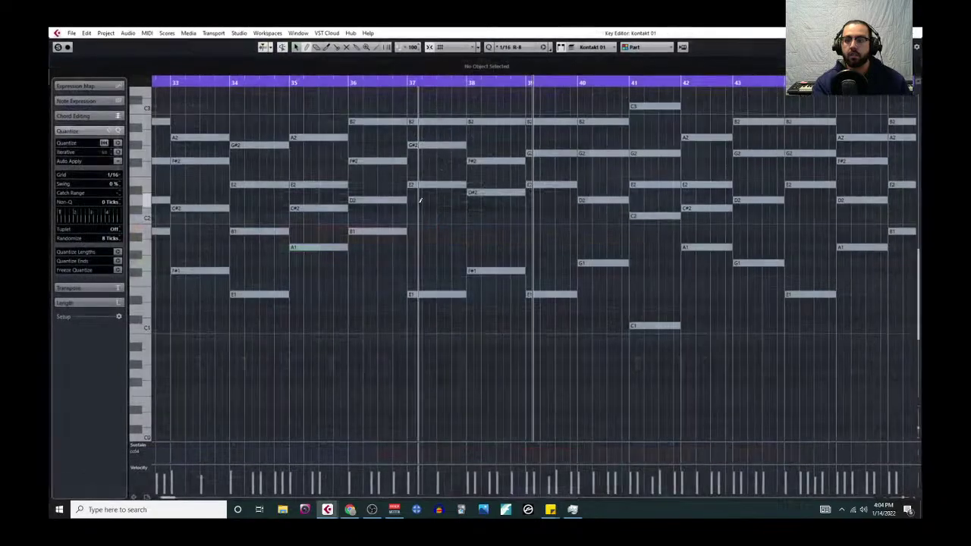
key("g")
scroll(531, 228, "up", 5)
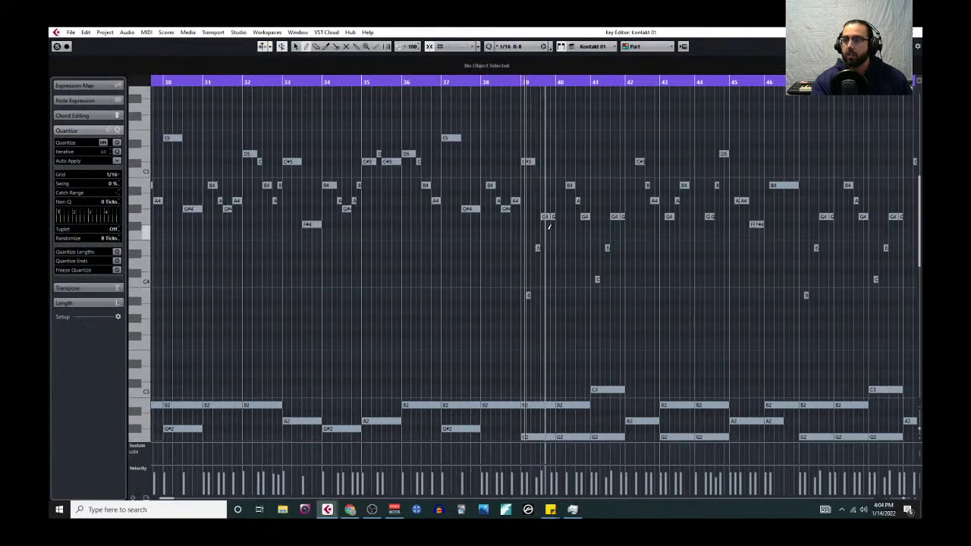
scroll(783, 165, "down", 5)
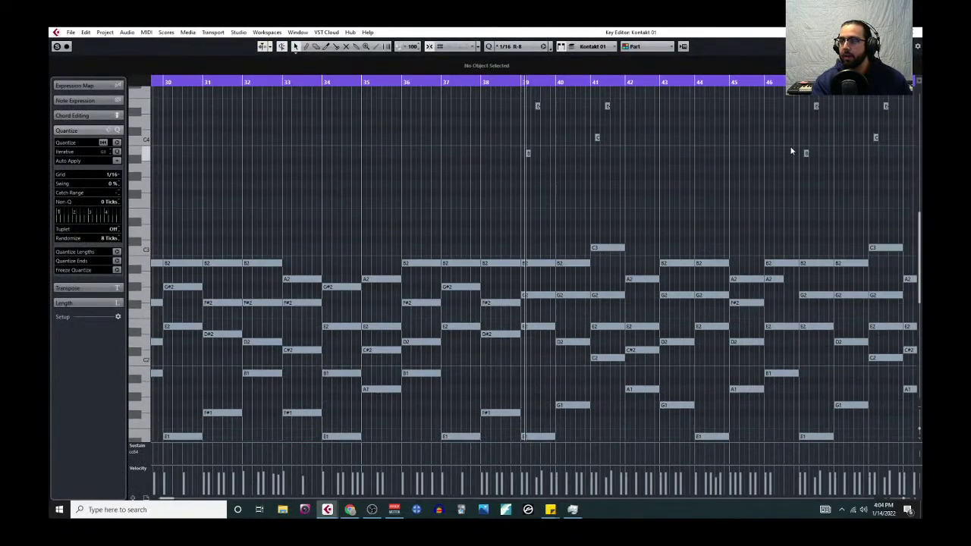
Step: Select the sketch's chord notes above the bassline in bars 39 to 46, including the lower D2 and C#2 notes
left_click_drag(547, 242, 795, 332)
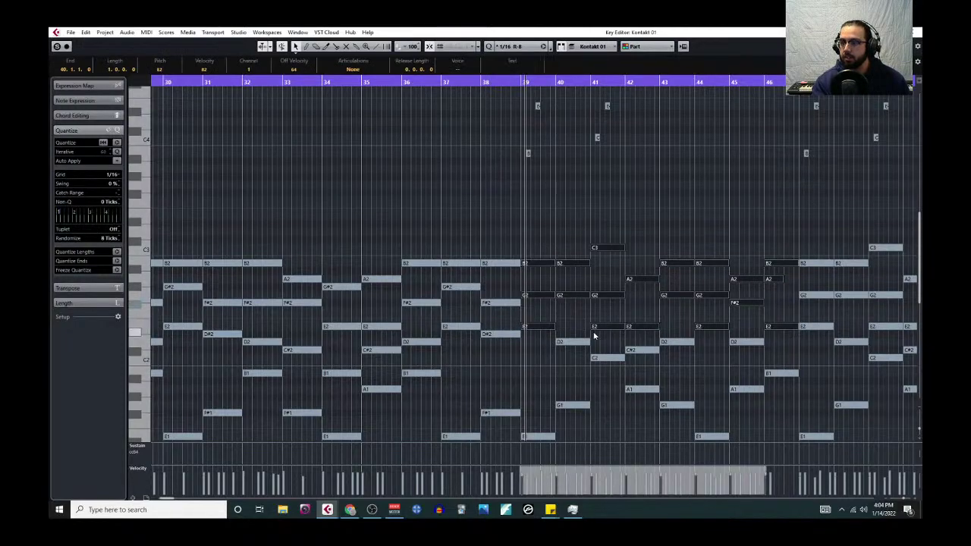
scroll(569, 309, "down", 2)
scroll(569, 309, "up", 3, "ctrl")
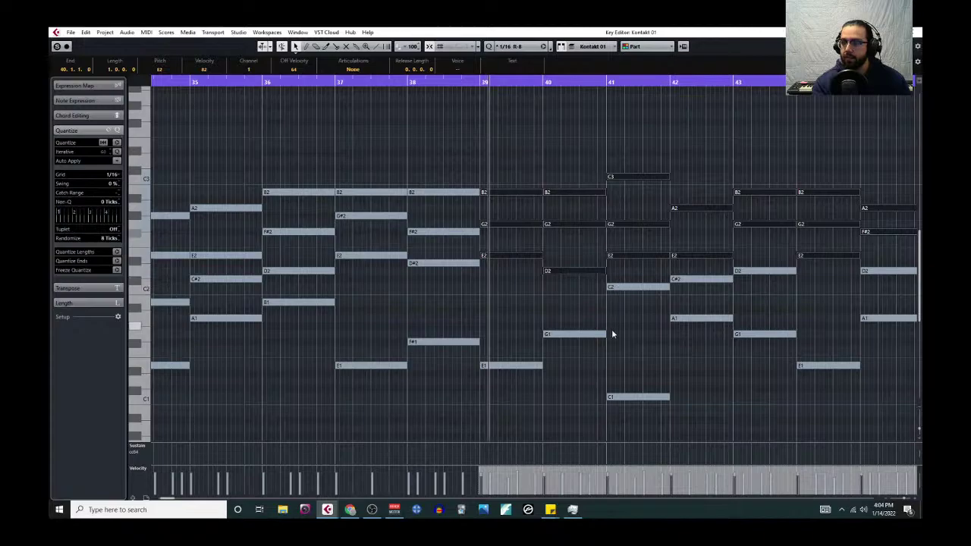
scroll(607, 334, "right", 3)
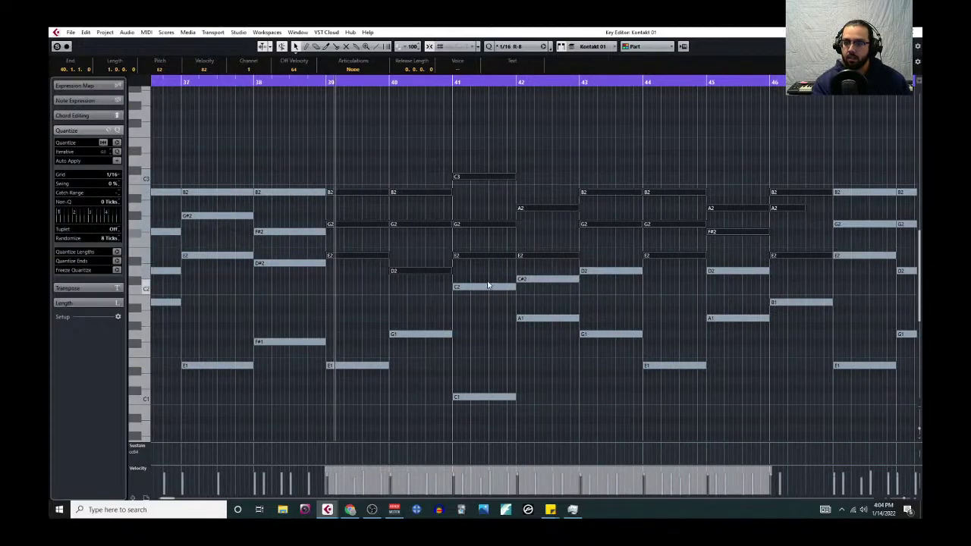
scroll(486, 347, "down", 2)
scroll(486, 347, "up", 2)
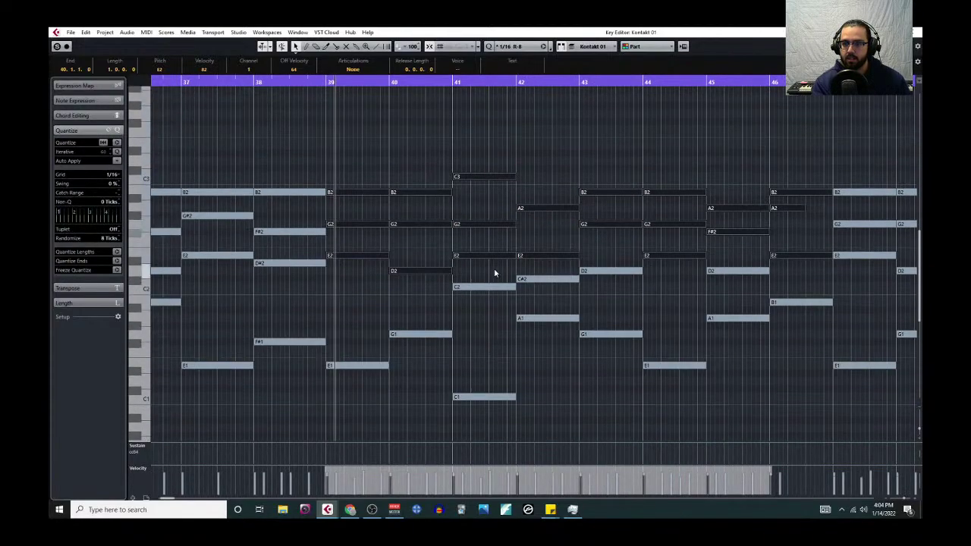
left_click(541, 281, "shift")
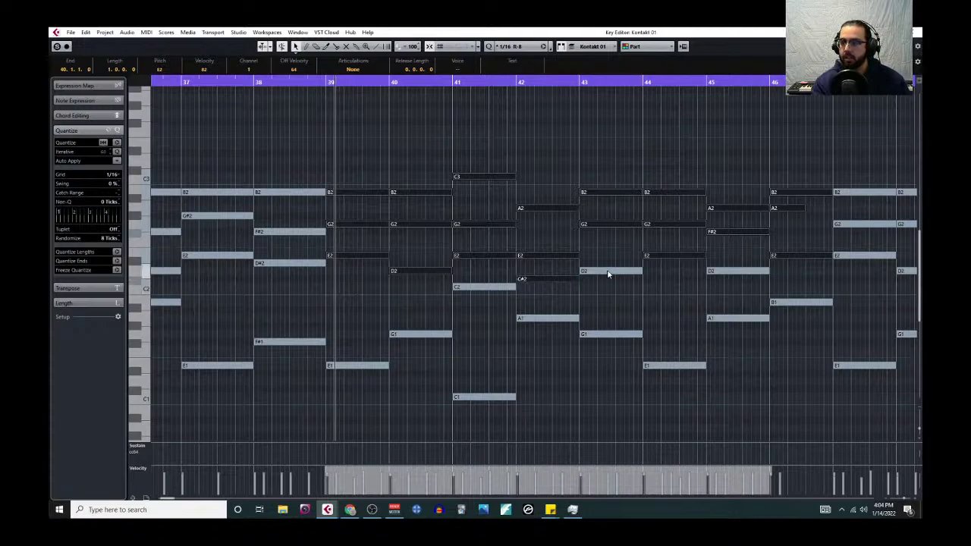
left_click(608, 273, "shift")
left_click(727, 273, "shift")
scroll(709, 292, "right", 2)
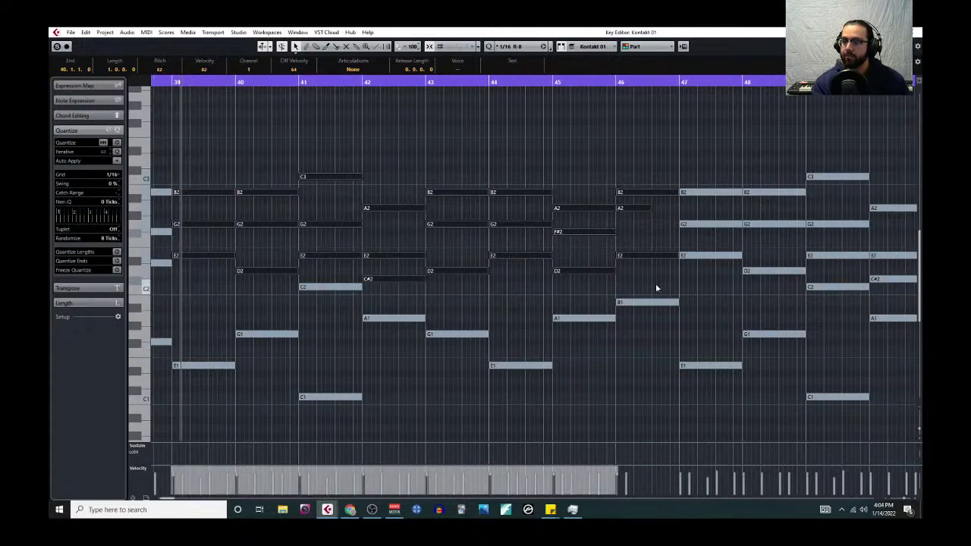
Step: Move the playback position to bar 39 and close the Sketch part's Key Editor
scroll(655, 273, "left", 2)
scroll(686, 265, "right", 2)
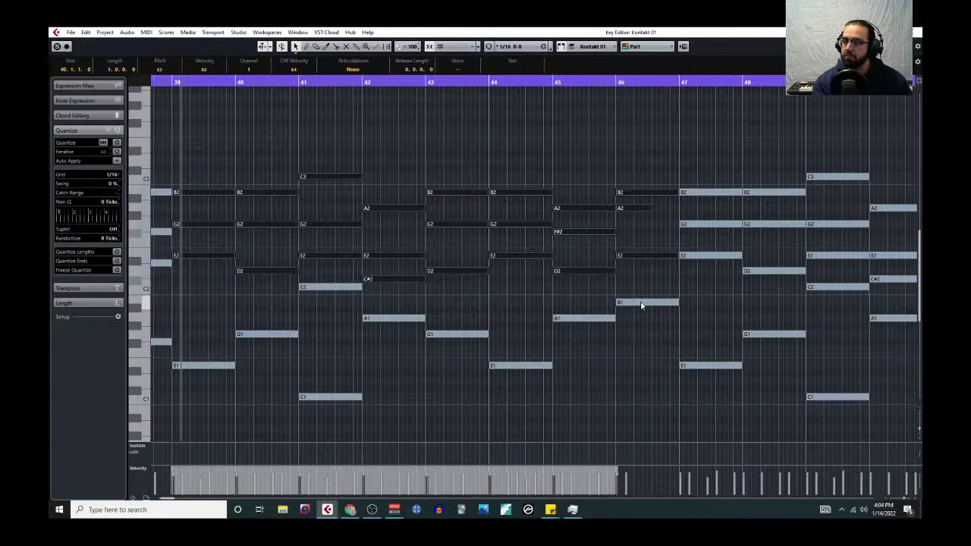
scroll(189, 206, "left", 2)
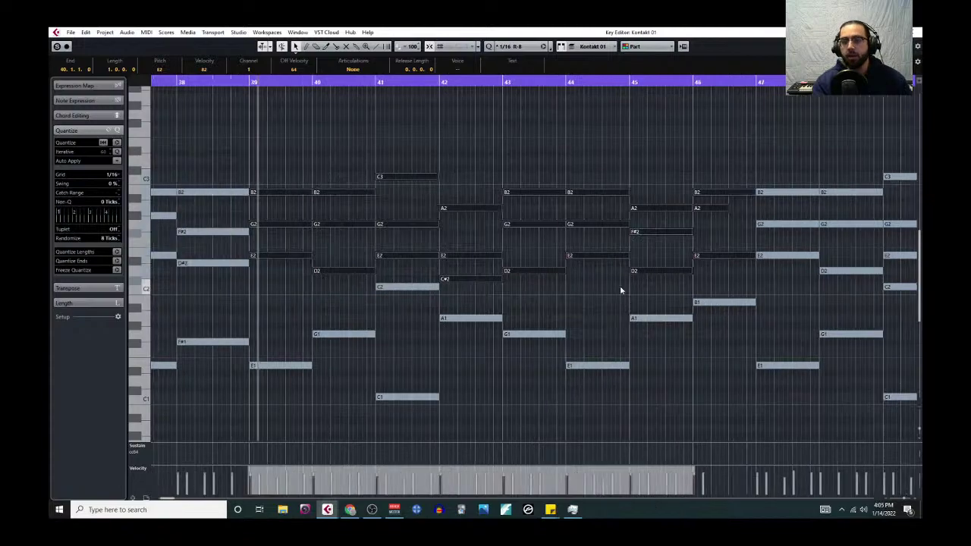
left_click(250, 84)
key("ctrl+w")
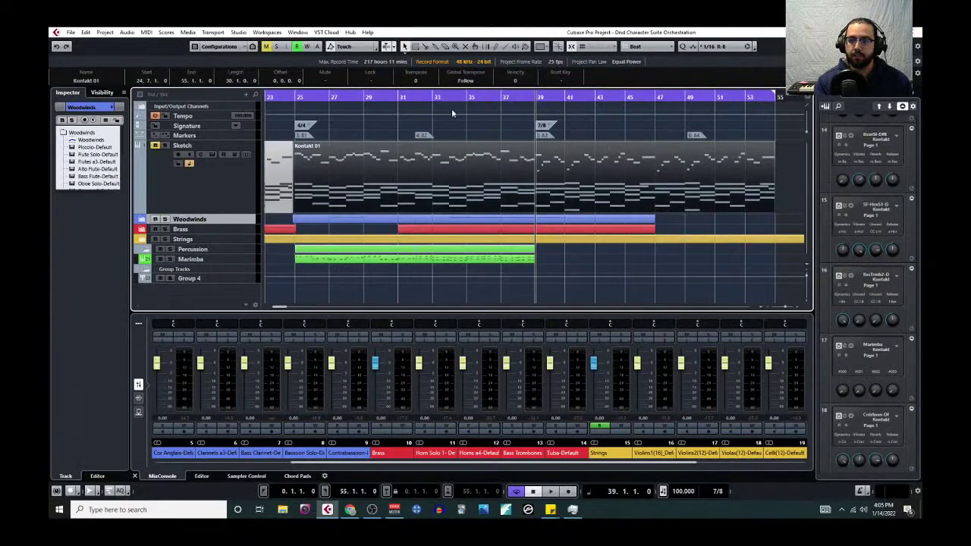
Step: Play the soloed Sketch track from bar 39 while following its notes in the Key Editor, and return to bar 39 with the solo off
left_click(166, 145)
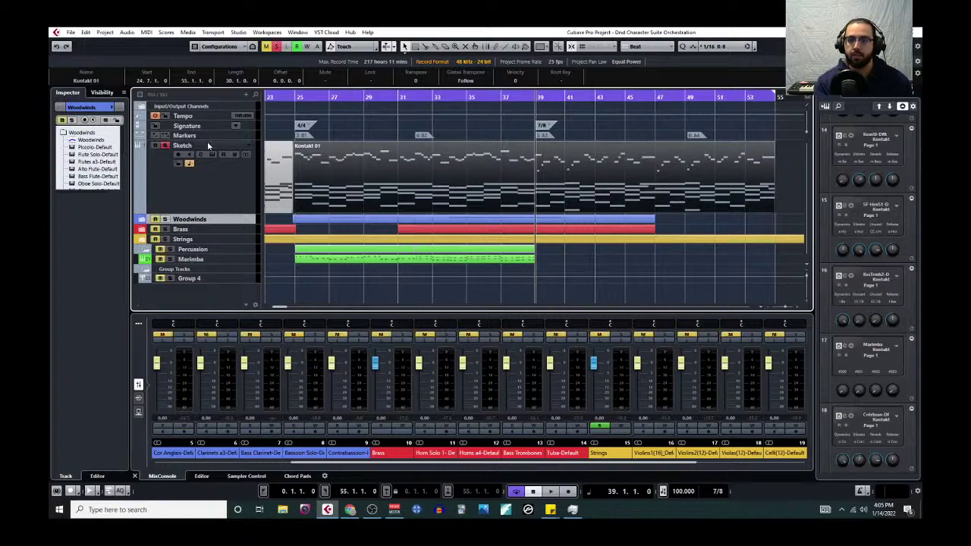
key("space")
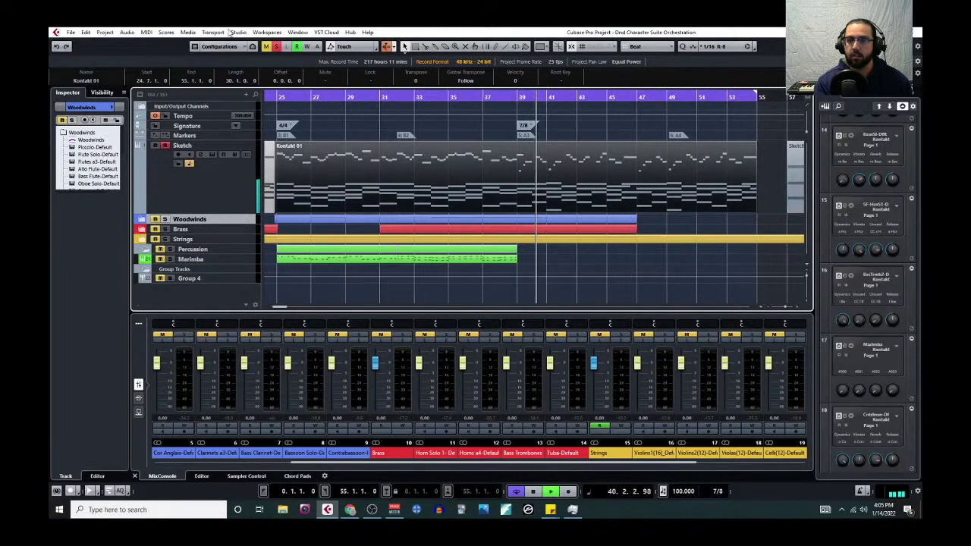
left_click(147, 32)
left_click(157, 44)
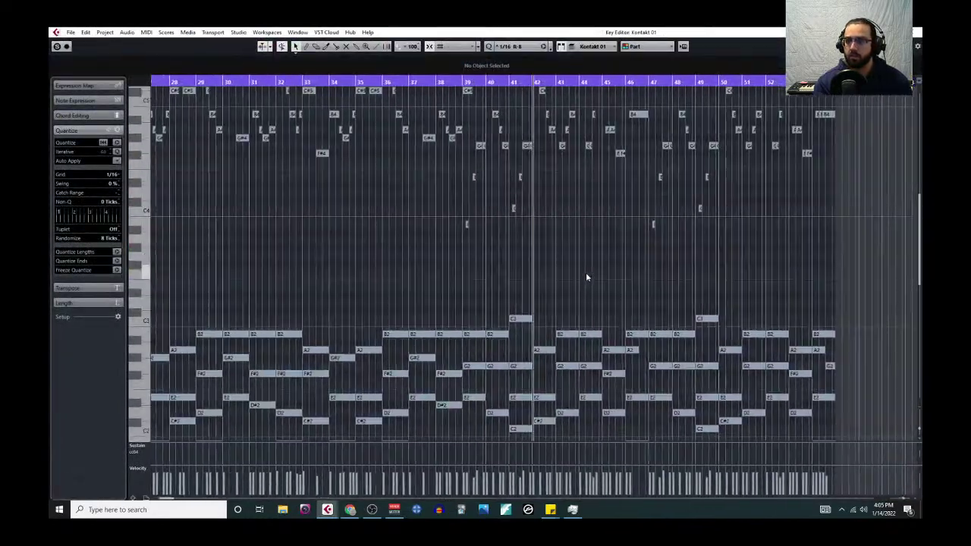
key("h")
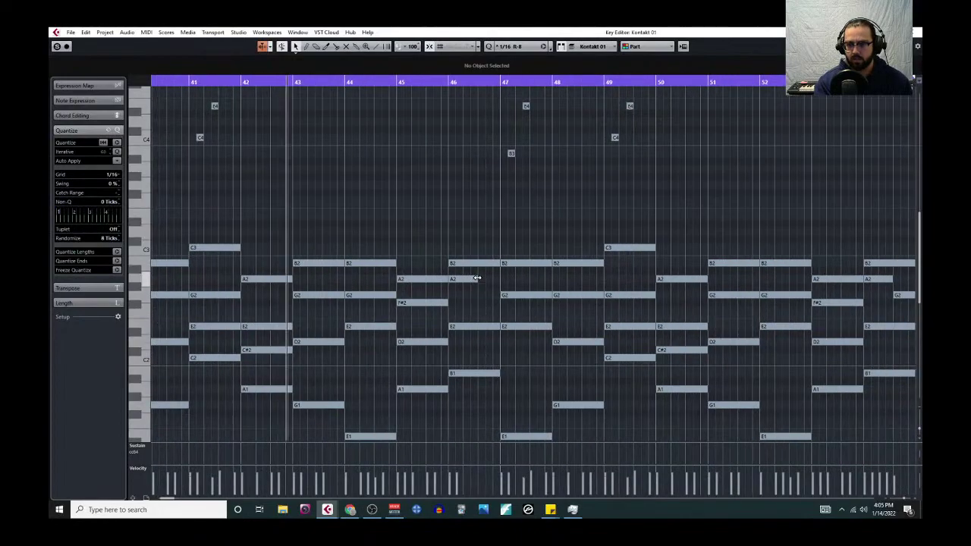
scroll(479, 280, "down", 2)
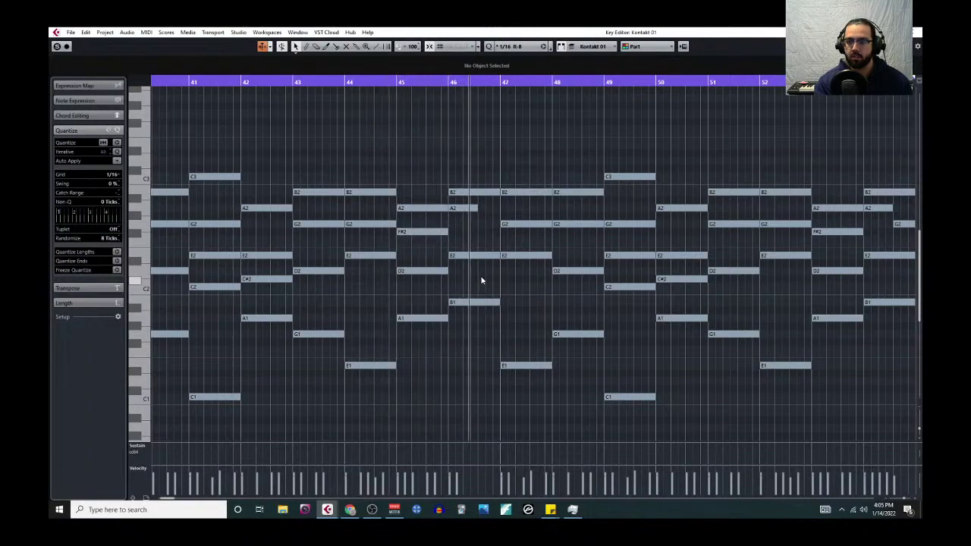
scroll(505, 251, "left", 1)
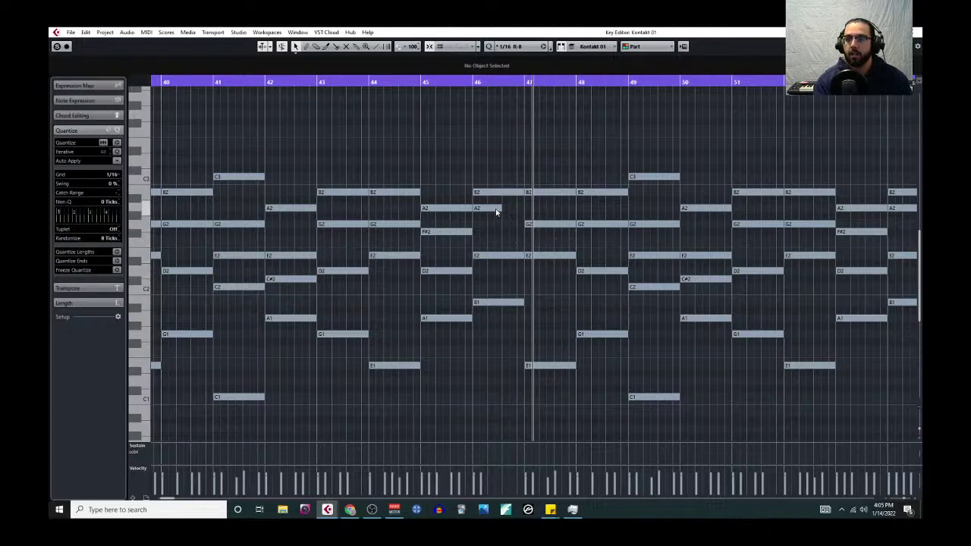
left_click(917, 31)
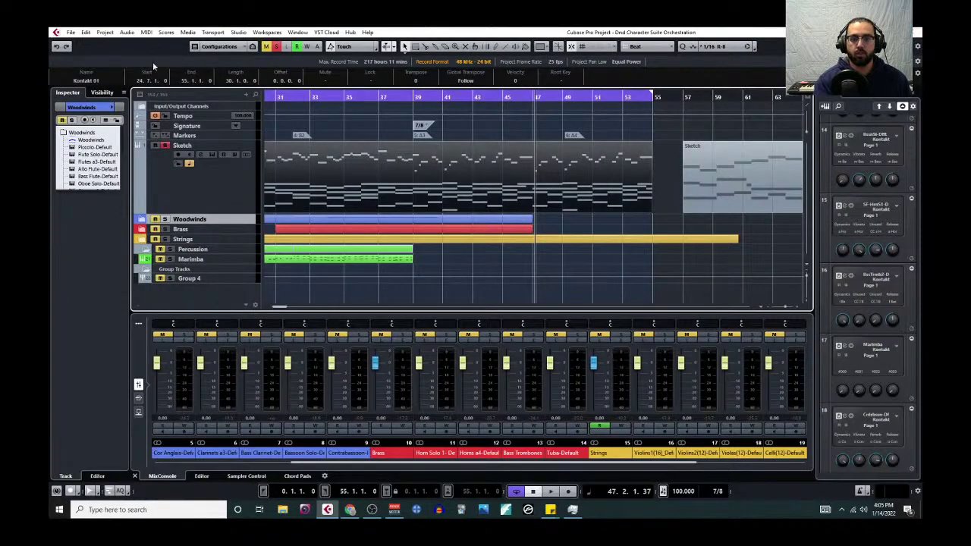
left_click(166, 147)
left_click(414, 97)
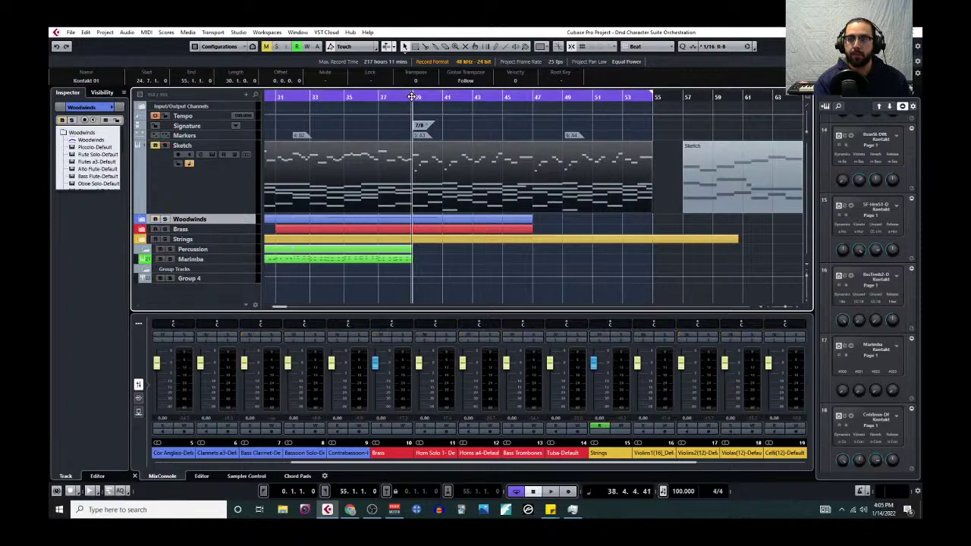
Step: Enable the Trumpet Solo 1 track in the Brass folder and paste the copied chord notes into it at bar 39
left_click(142, 231)
scroll(202, 254, "down", 3)
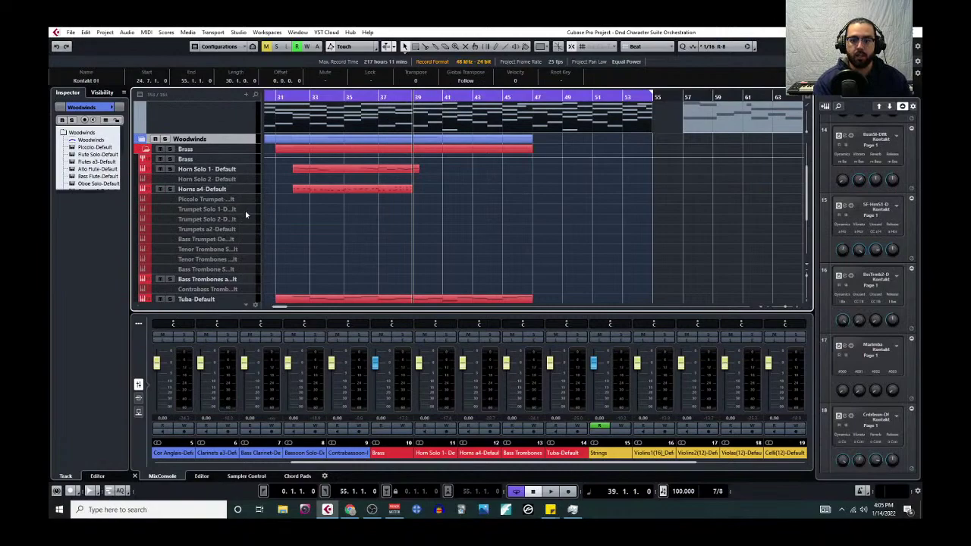
right_click(255, 211)
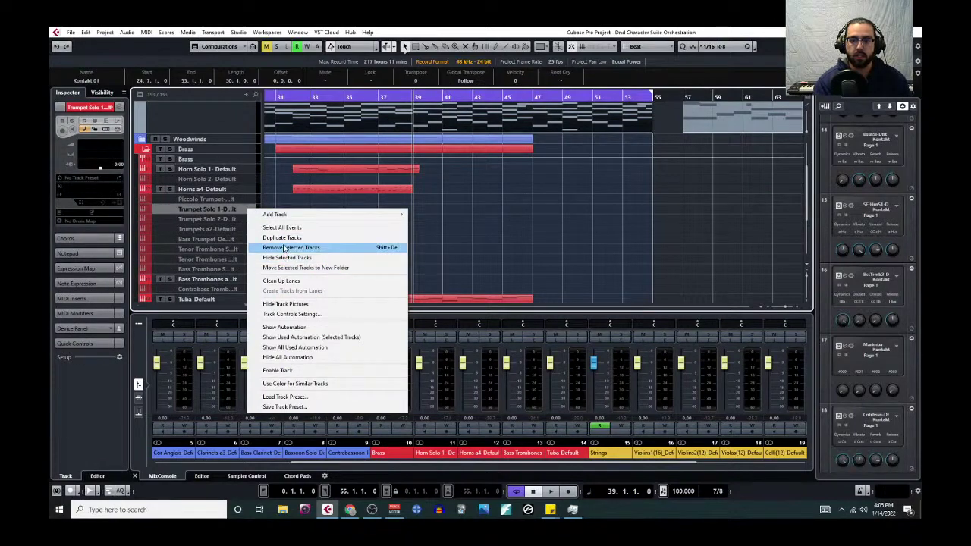
left_click(278, 371)
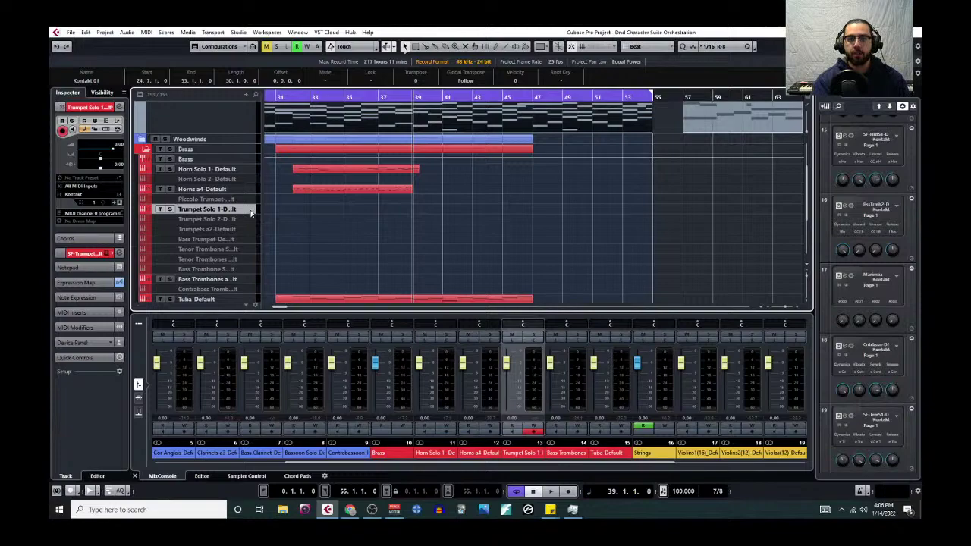
key("ctrl+v")
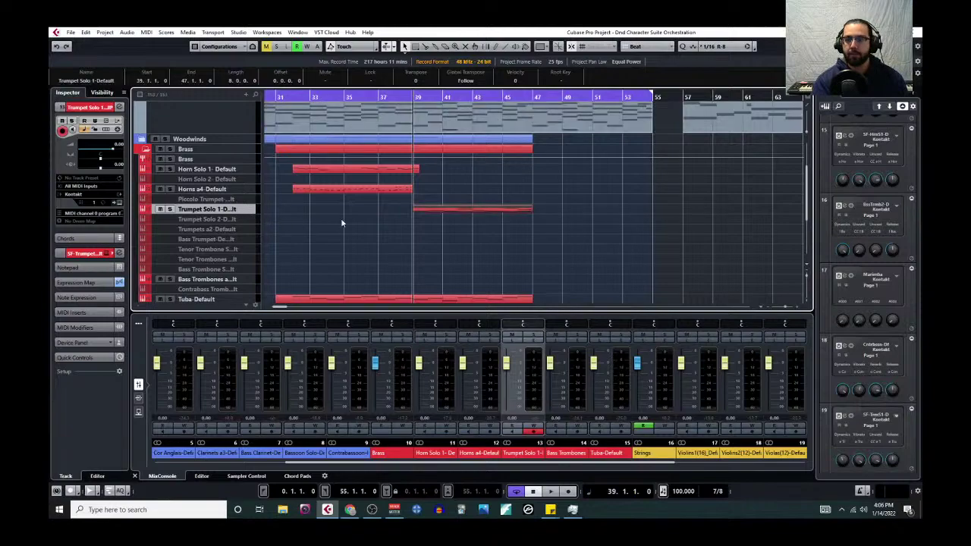
Step: Play the Trumpet Solo 1 track soloed and transpose all notes of its pasted part up one octave
left_click(170, 209)
key("space")
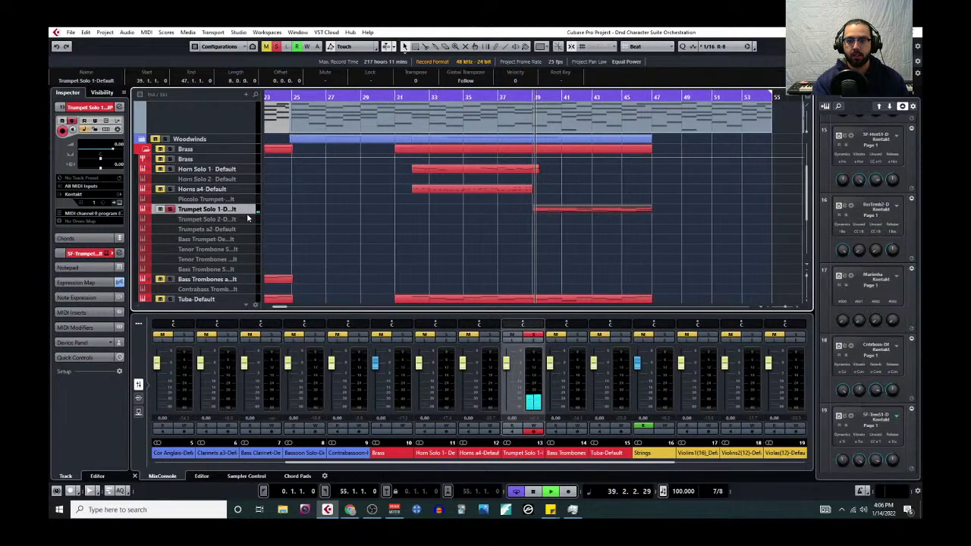
left_click(146, 33)
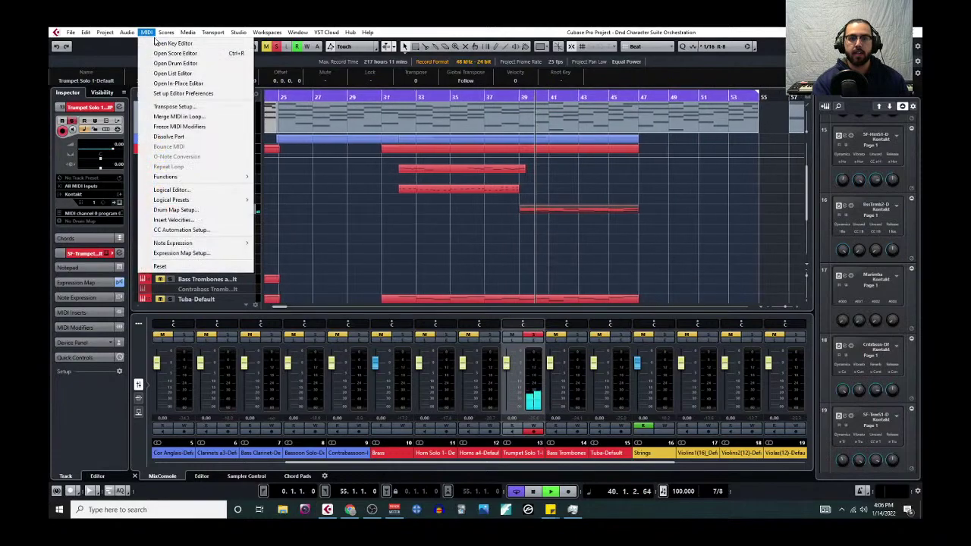
left_click(167, 41)
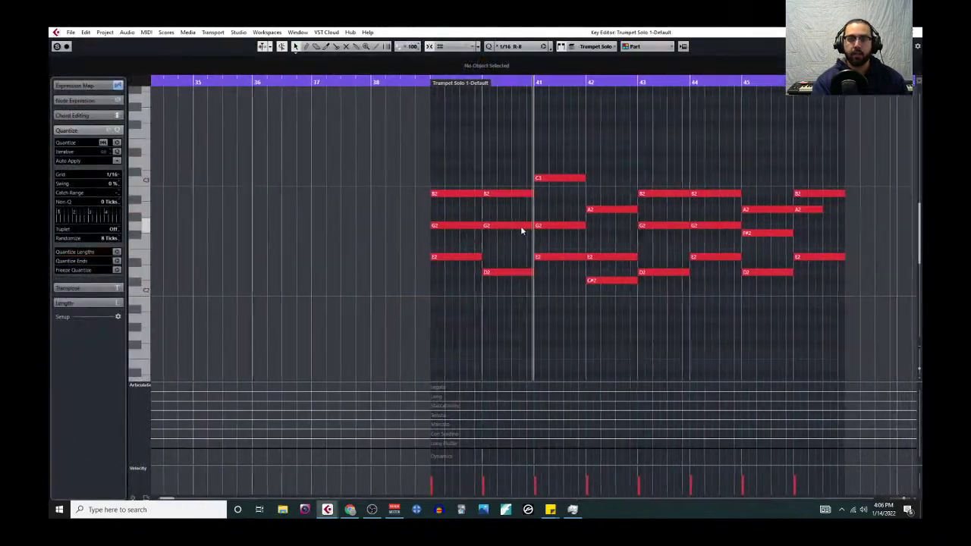
left_click_drag(444, 151, 803, 294)
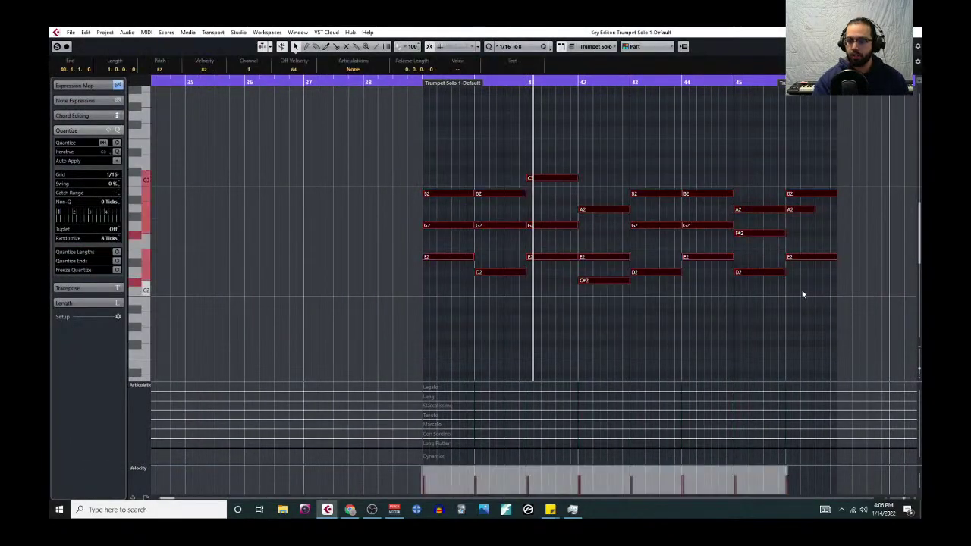
key("shift+Up")
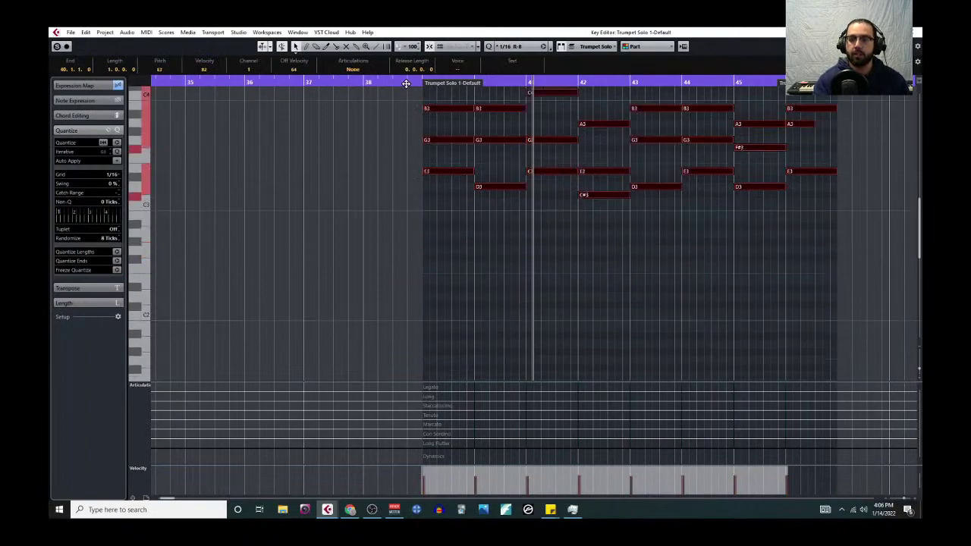
left_click(404, 83)
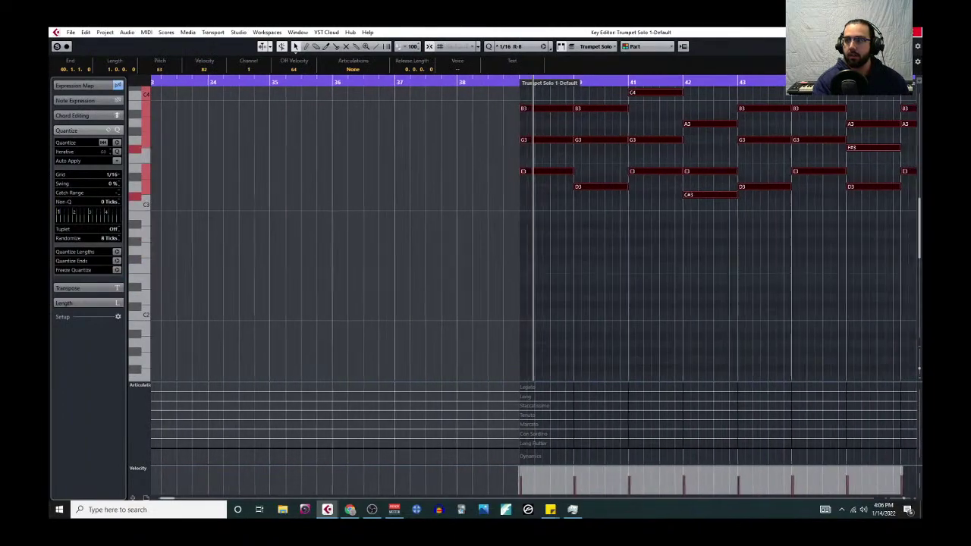
left_click(917, 32)
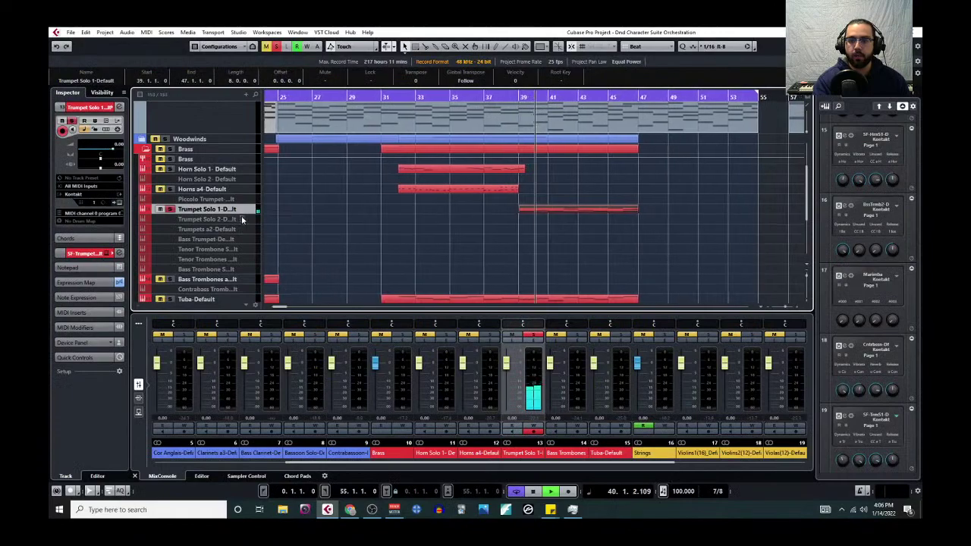
Step: Switch the Trumpet Solo 1 track's Kontakt instrument to the Long articulation
left_click(170, 212)
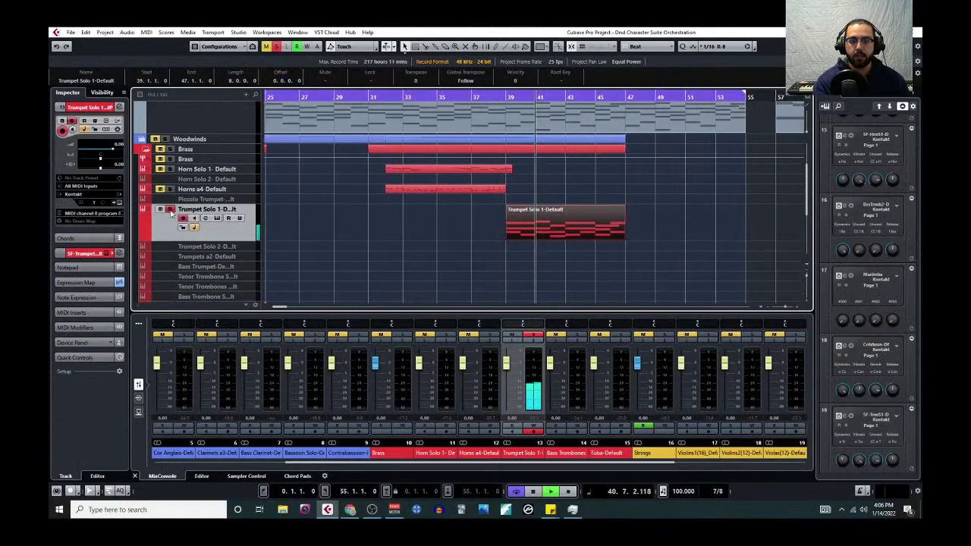
left_click(217, 217)
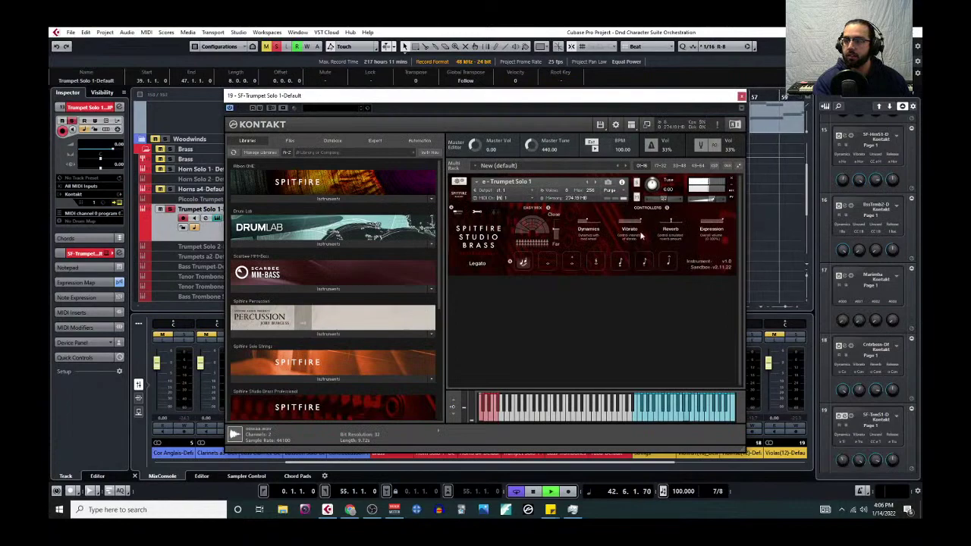
left_click(549, 263)
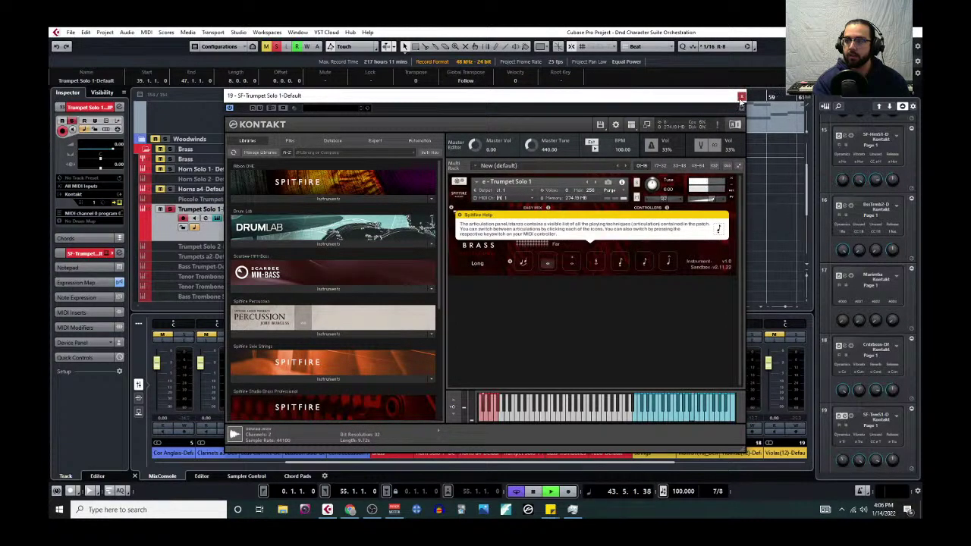
left_click(742, 97)
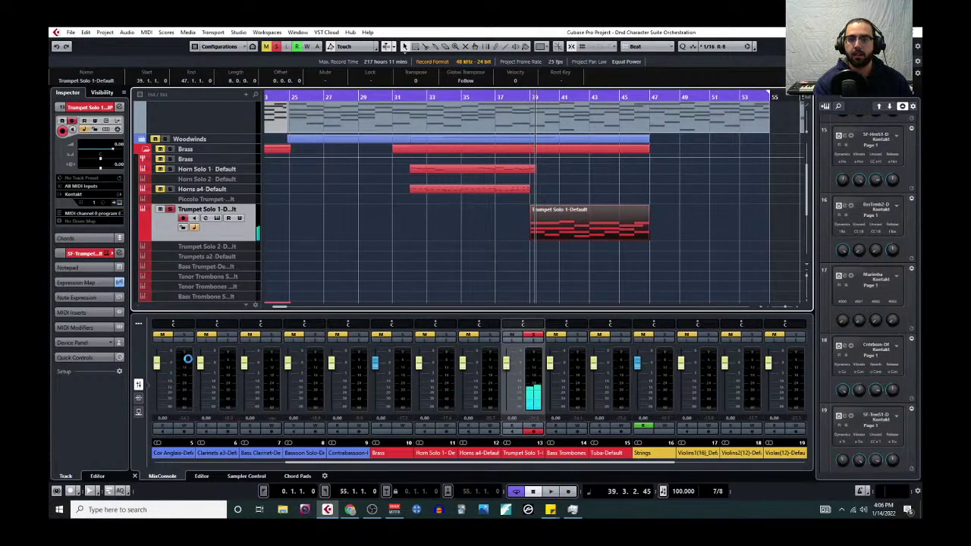
Step: Clear all solos and toggle the Trumpet Solo 1 solo to compare its sound alone and with the other tracks
scroll(291, 234, "up", 1)
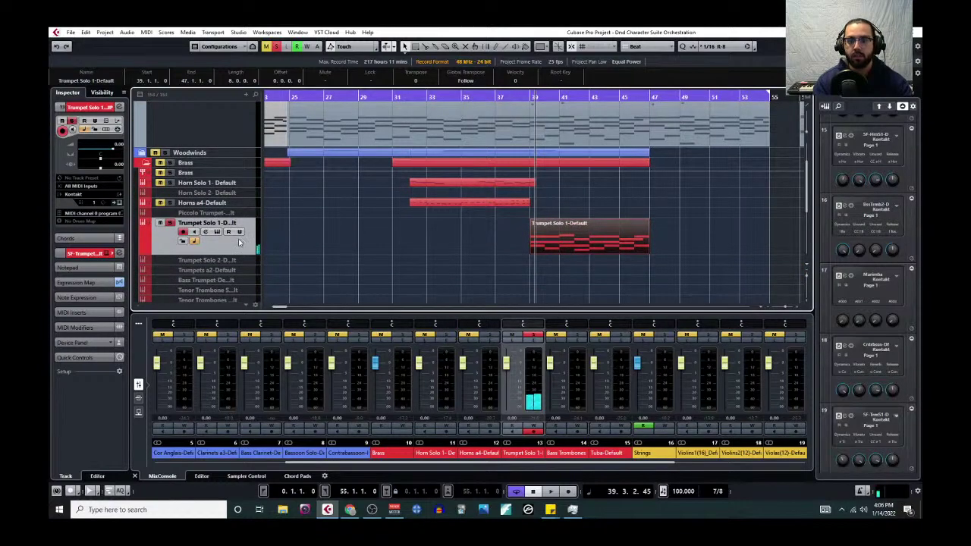
scroll(281, 238, "up", 5)
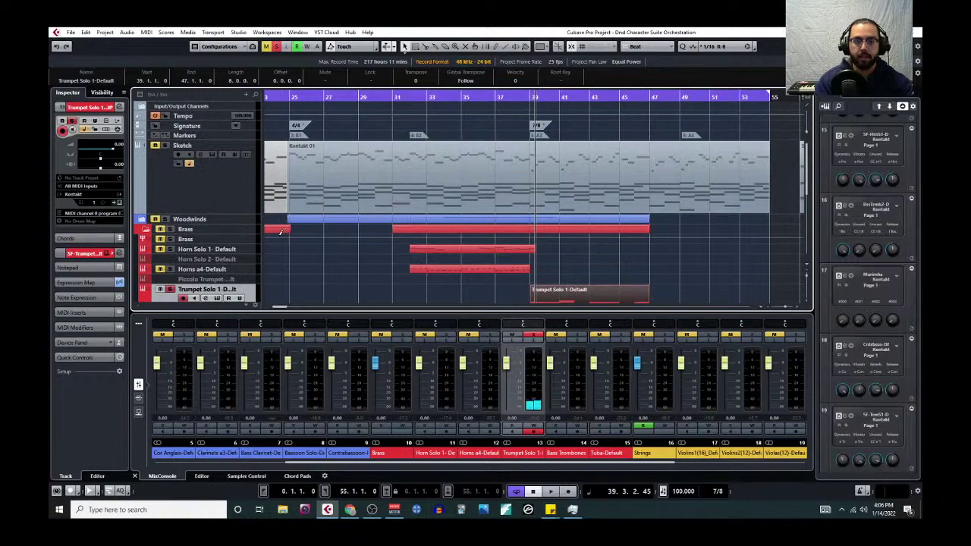
left_click(277, 46)
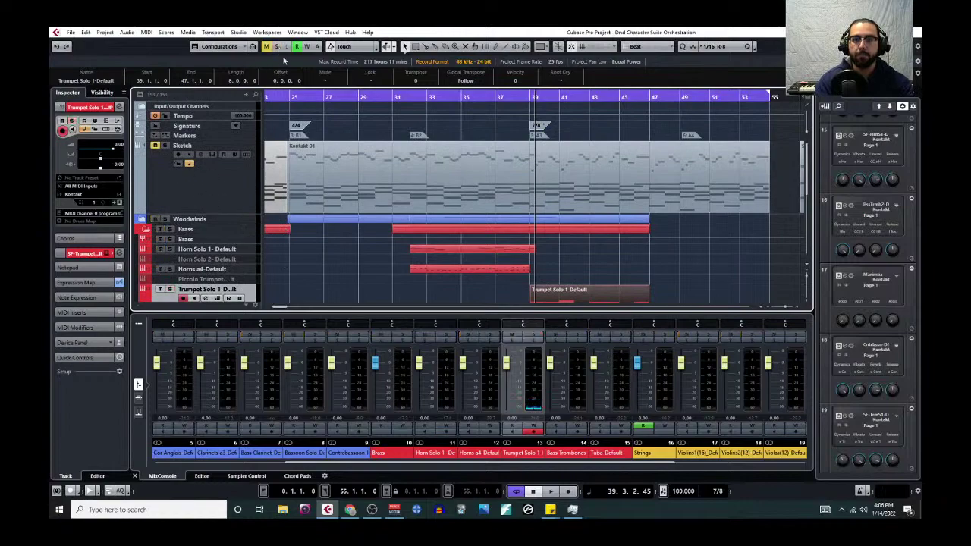
scroll(254, 220, "down", 6)
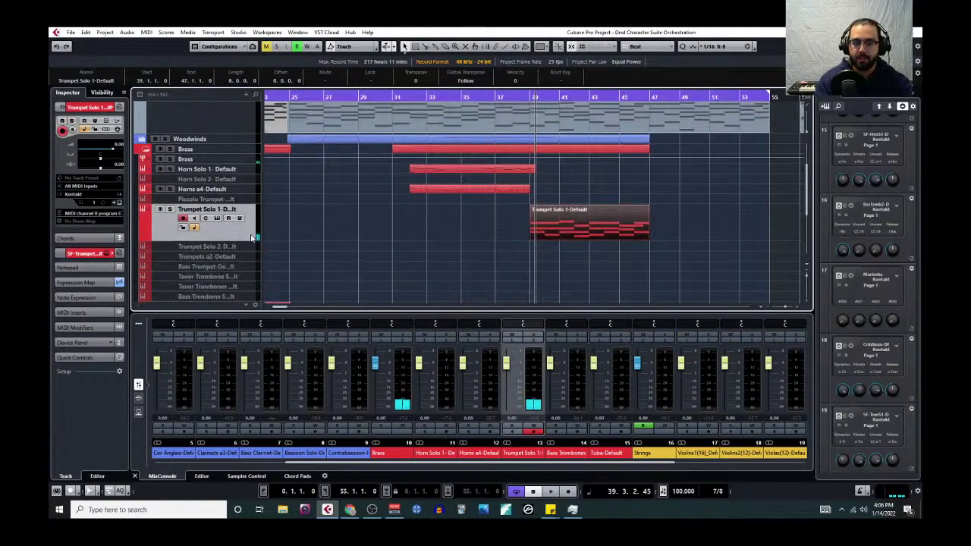
left_click(171, 209)
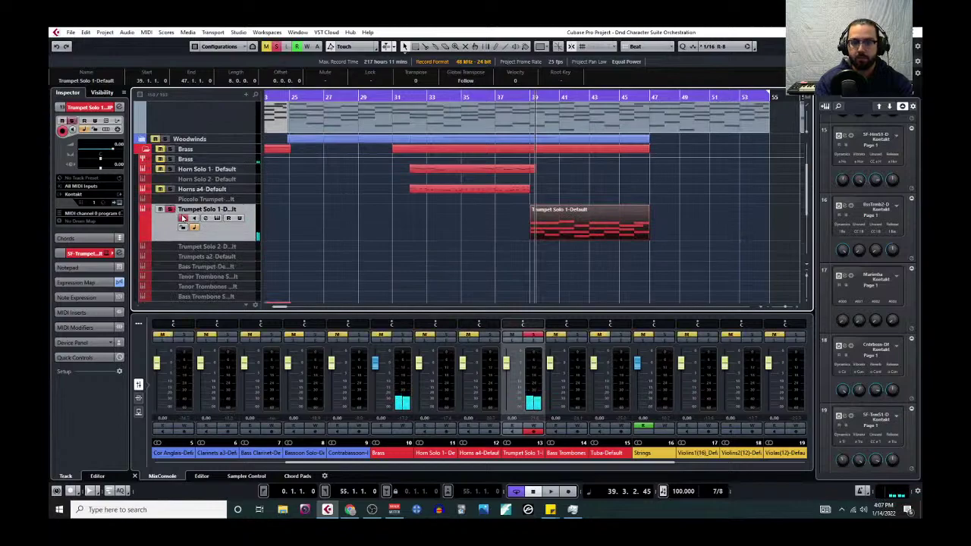
left_click(169, 210)
left_click(170, 210)
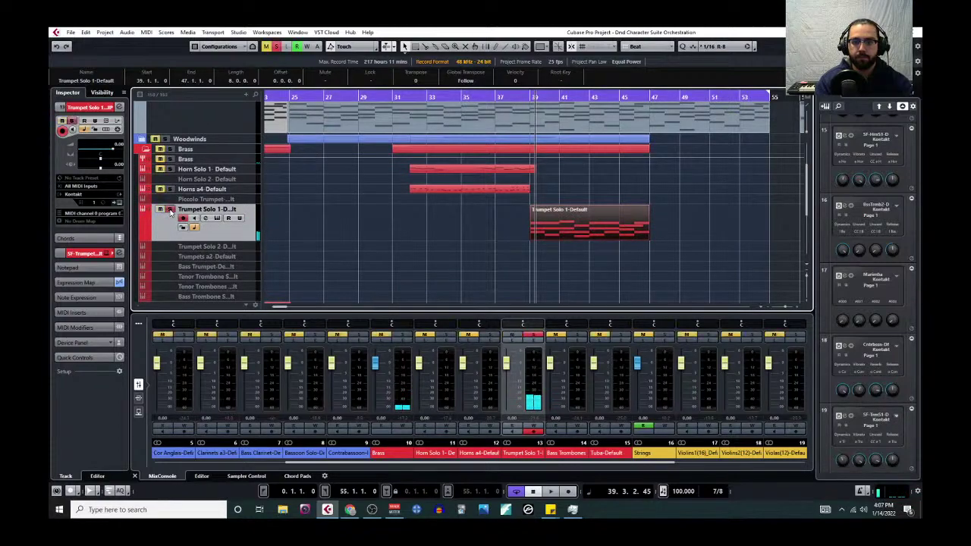
left_click(169, 210)
left_click(171, 210)
Step: Solo the whole Brass folder and look through its tracks
left_click(170, 150)
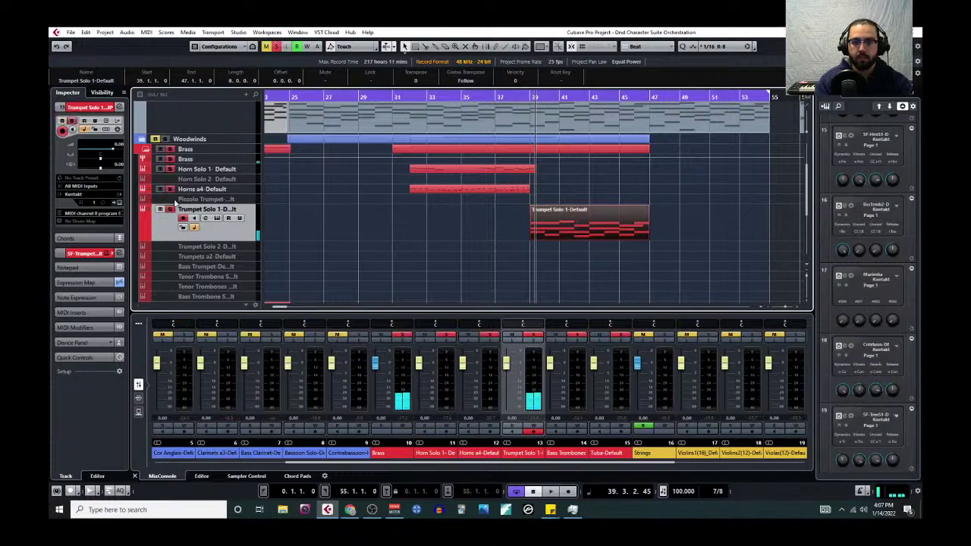
scroll(277, 238, "down", 5)
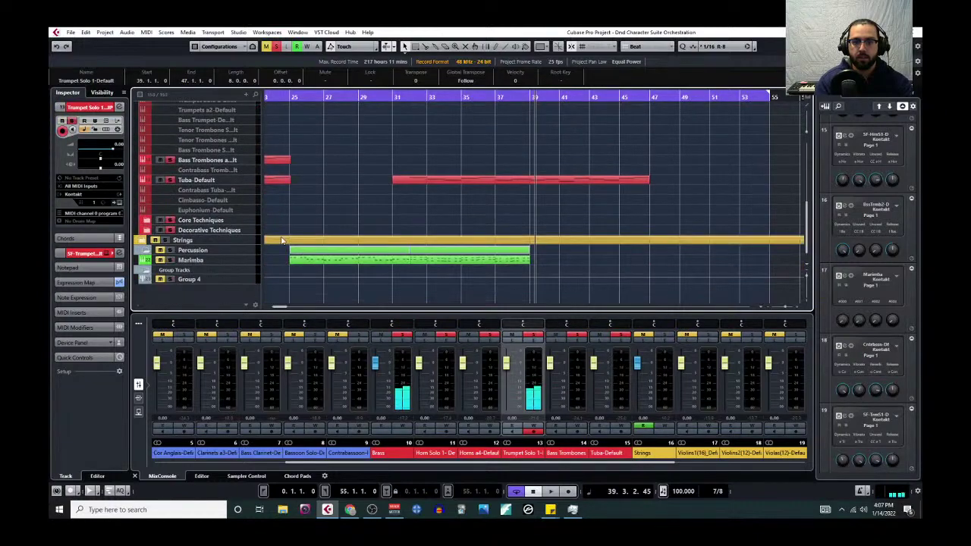
scroll(282, 240, "up", 4)
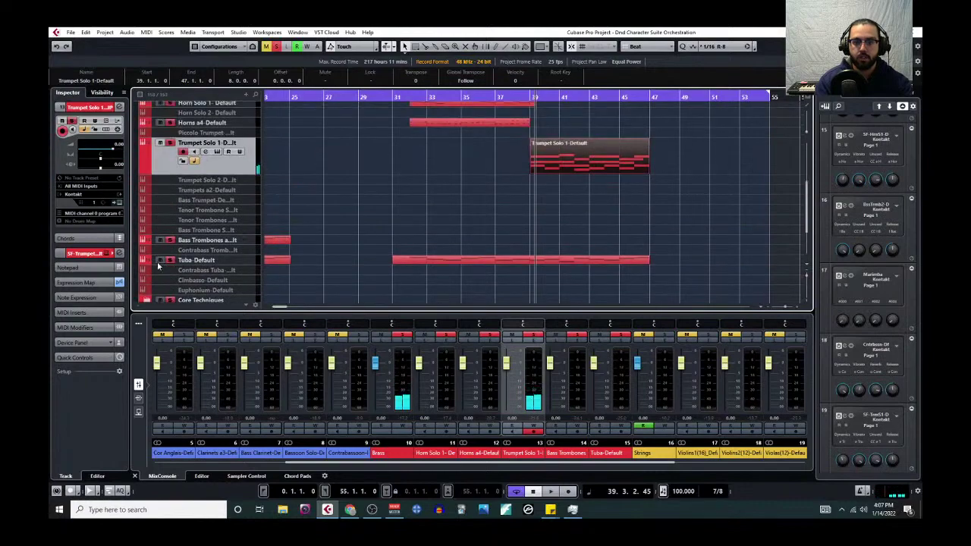
Step: Play the soloed brass from bar 39 with the Tuba muted, and extend the Trumpet Solo 1 part's last A3 note to bar 47
left_click(528, 99)
key("space")
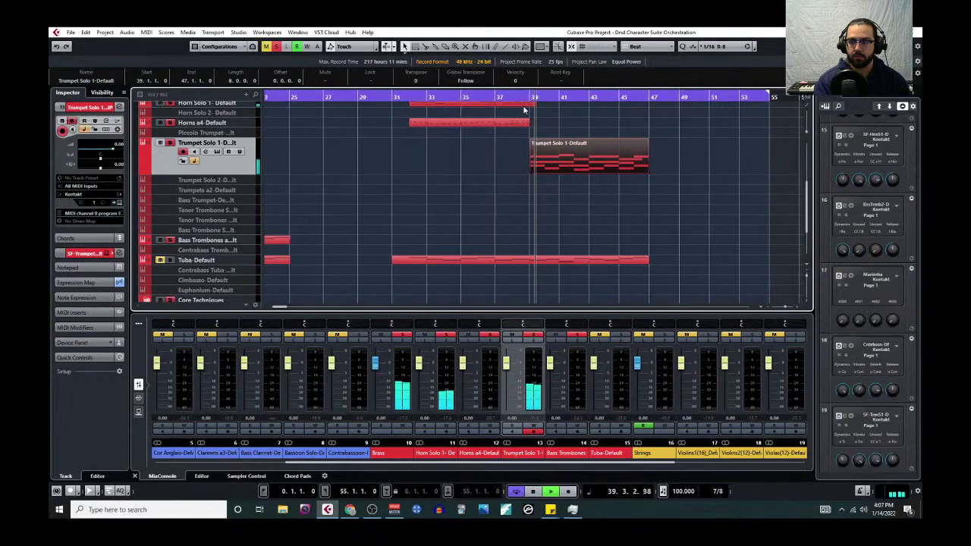
left_click(147, 32)
left_click(177, 58)
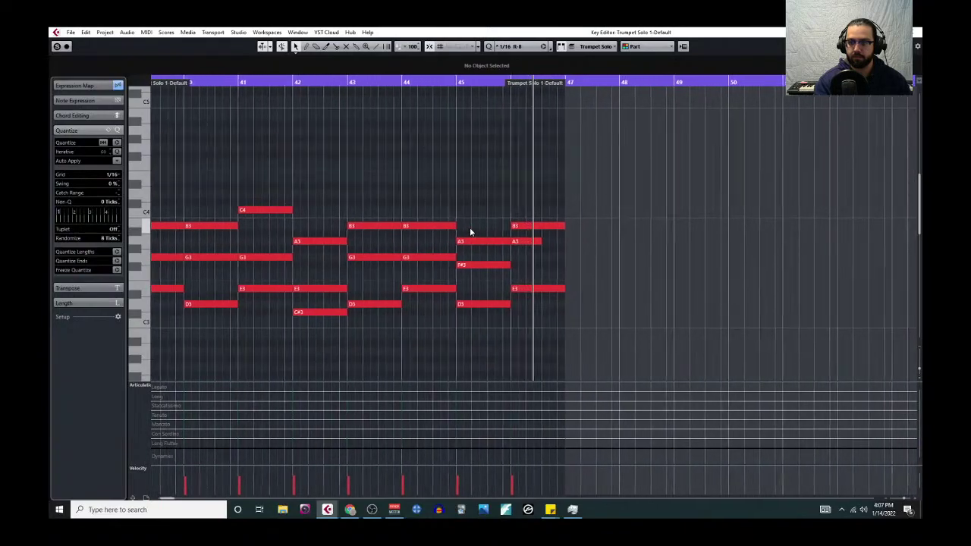
left_click_drag(518, 240, 542, 239)
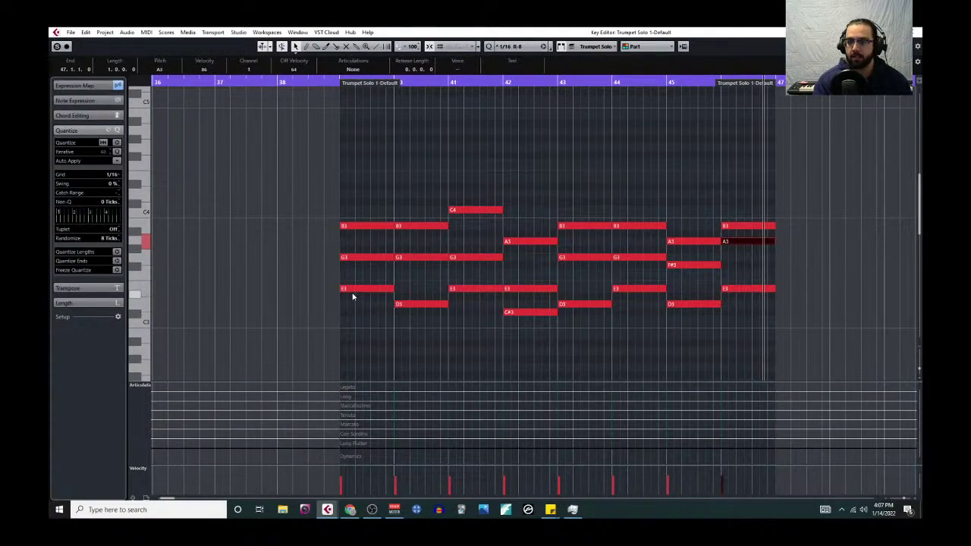
Step: Transpose the lowest note of each Trumpet Solo 1 chord up one octave and play the part from bar 39
left_click_drag(346, 281, 472, 308)
left_click_drag(558, 314, 726, 310)
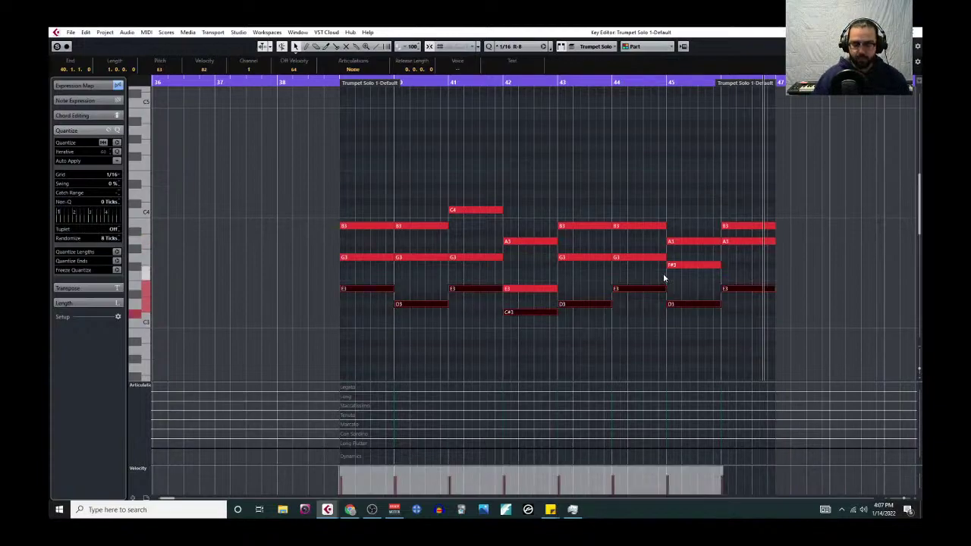
key("shift+Up")
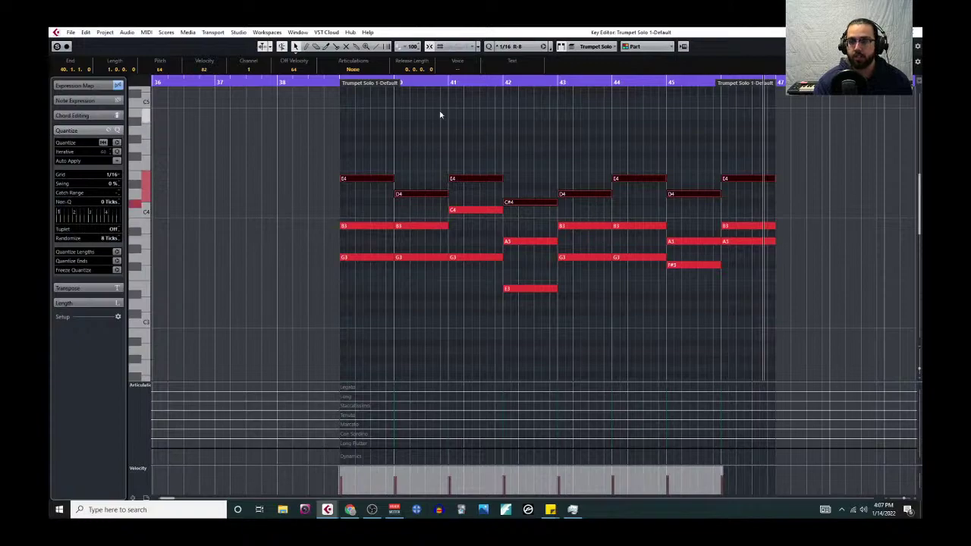
left_click(336, 83)
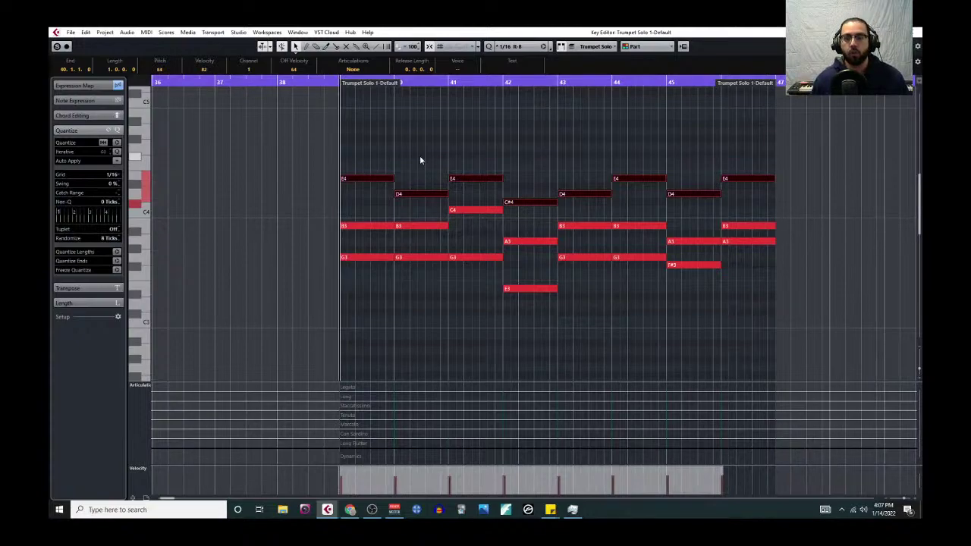
key("space")
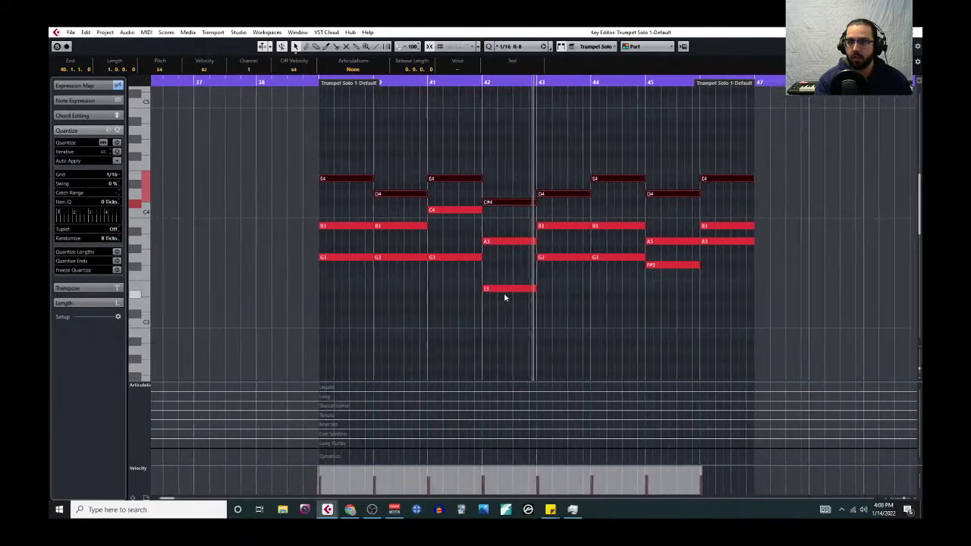
Step: Raise the remaining low E3 note in bar 42 by one octave and play the part from its start
left_click(493, 280)
left_click(500, 289)
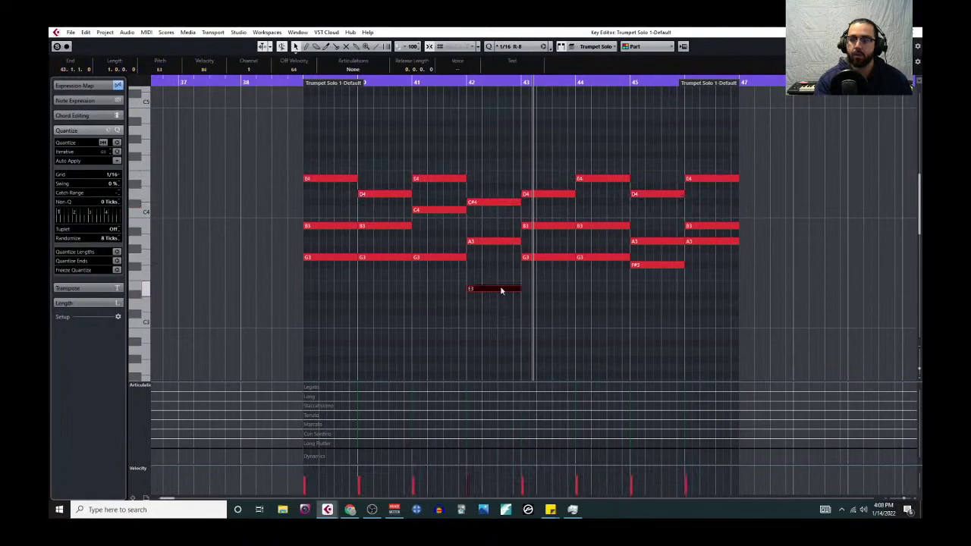
key("shift+Up")
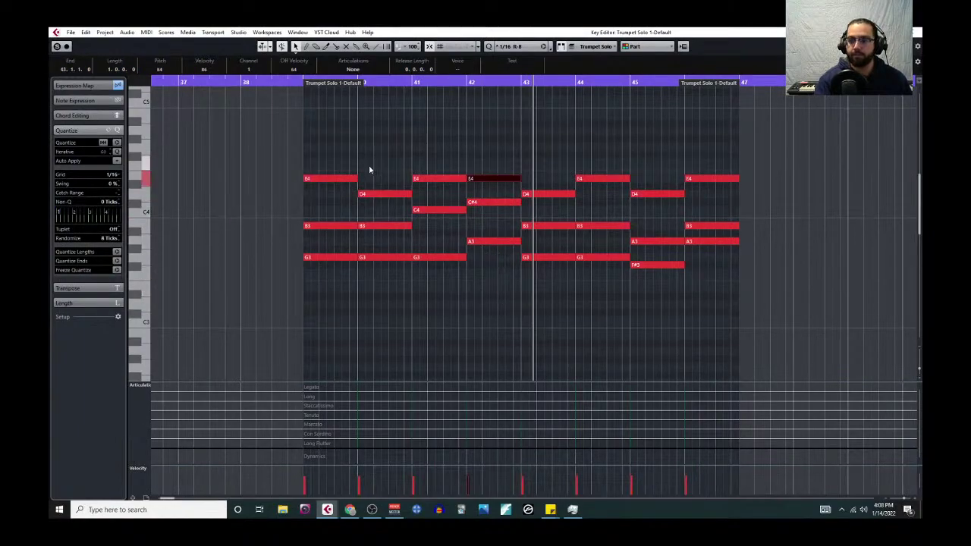
left_click(290, 83)
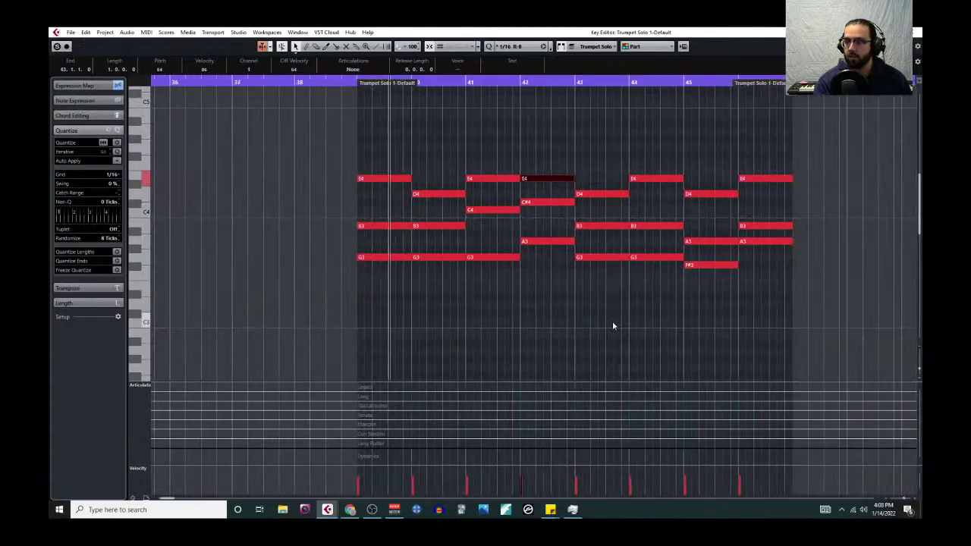
Step: Draw the Long articulation and a forte (f) dynamic across the Trumpet Solo 1 part from bar 39
right_click(392, 330)
left_click(402, 330)
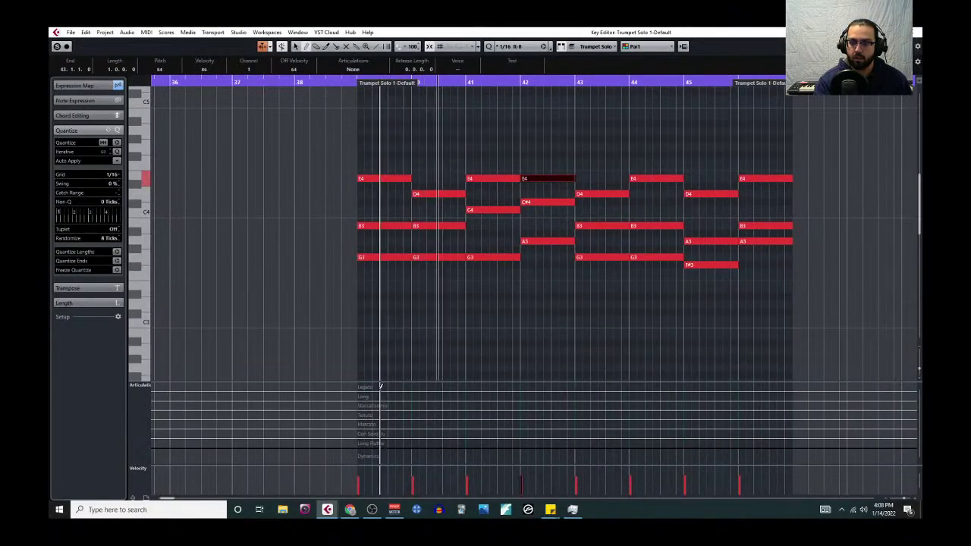
left_click(364, 396)
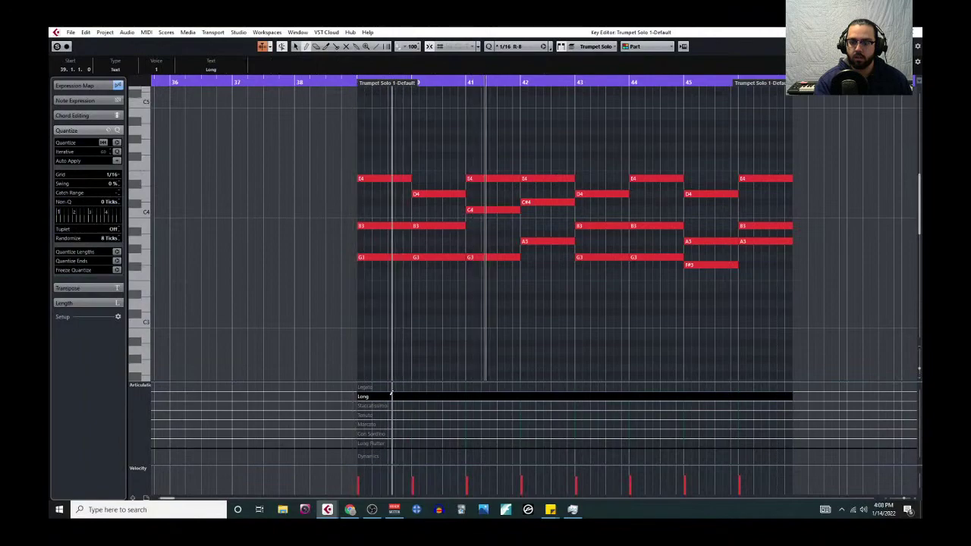
left_click(361, 456)
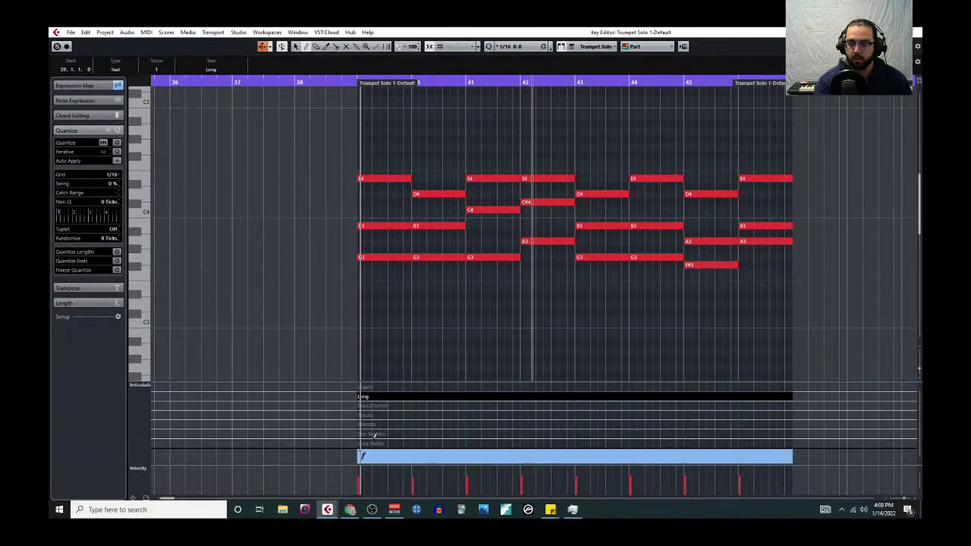
Step: Play the part from bar 39 and check the articulation and volume of the Trumpet Solo 1 Kontakt instrument
left_click(354, 82)
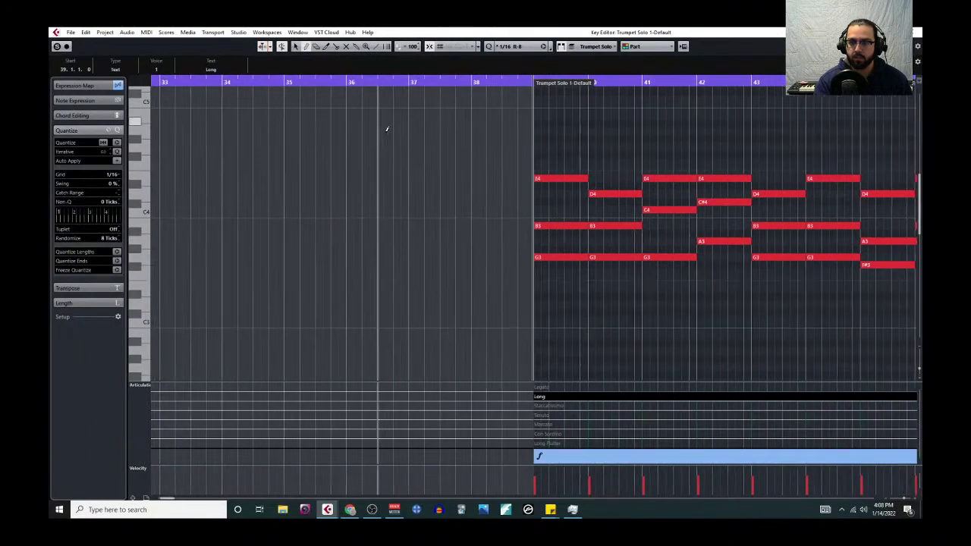
key("Return")
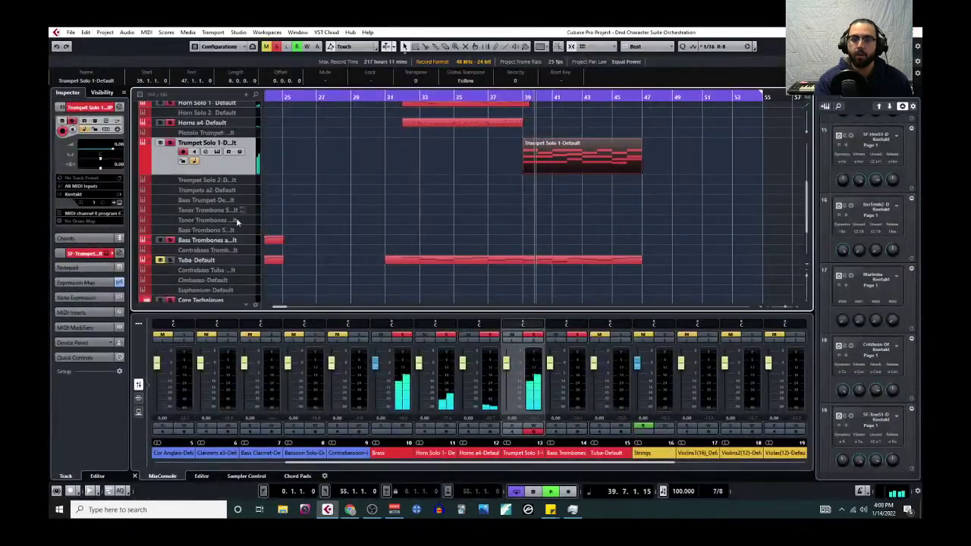
key("e")
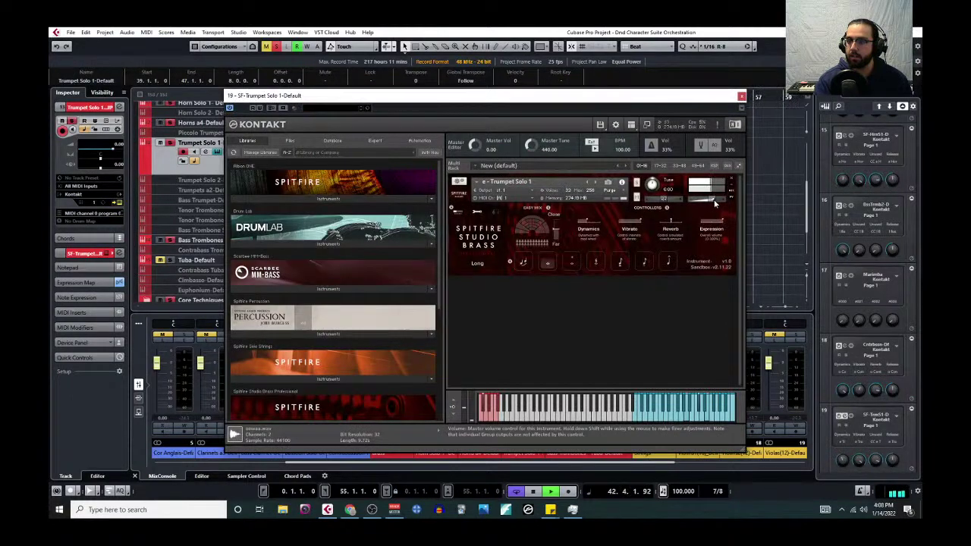
left_click(741, 96)
Step: Set the Trumpet Solo 1 part's dynamics mapping to send volume as CC 11 (Expression) and also send a controller
left_click(147, 32)
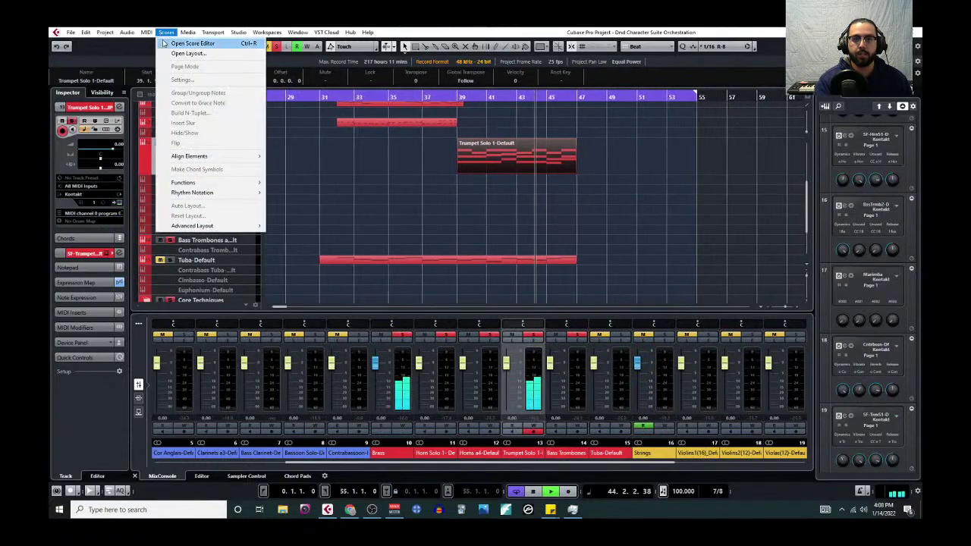
left_click(167, 43)
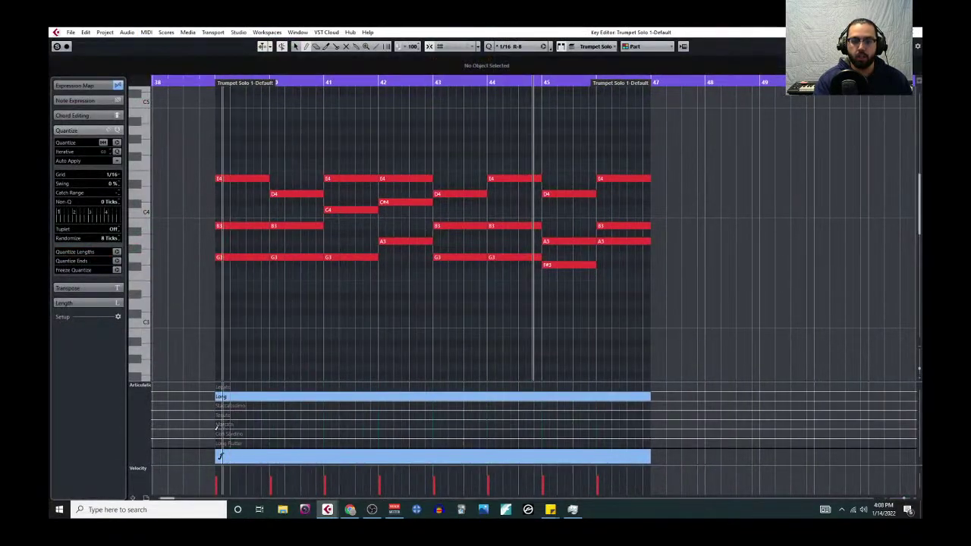
left_click(140, 385)
left_click(169, 382)
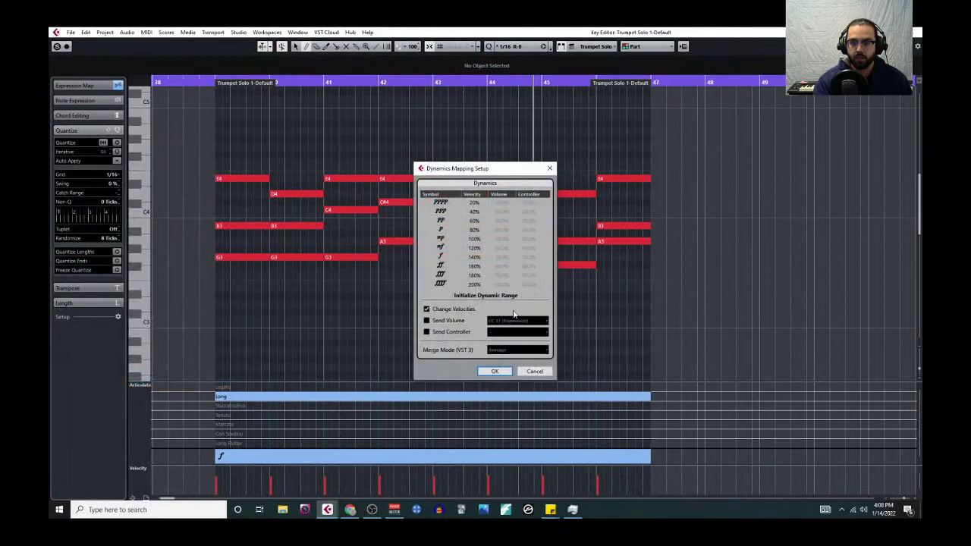
left_click(427, 320)
left_click(427, 332)
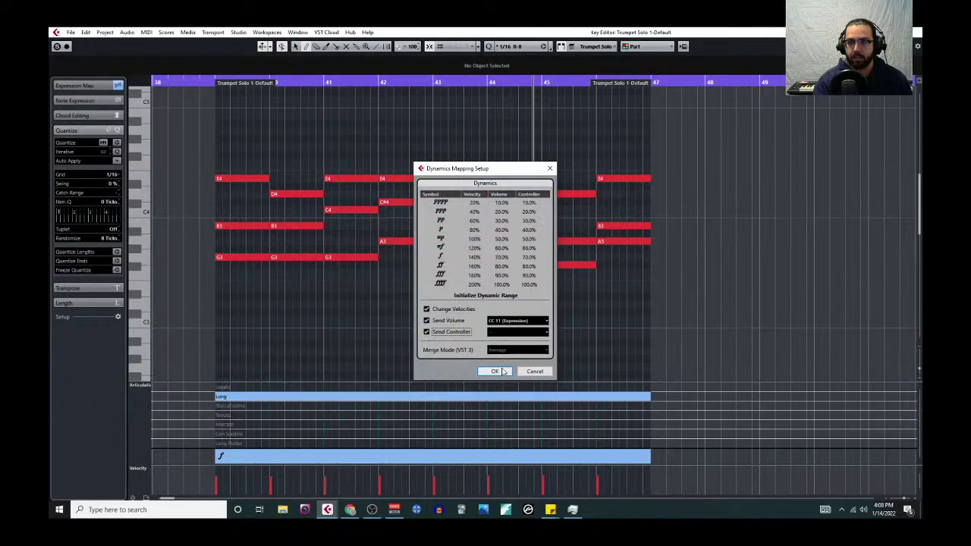
left_click(502, 333)
left_click(528, 343)
left_click(495, 371)
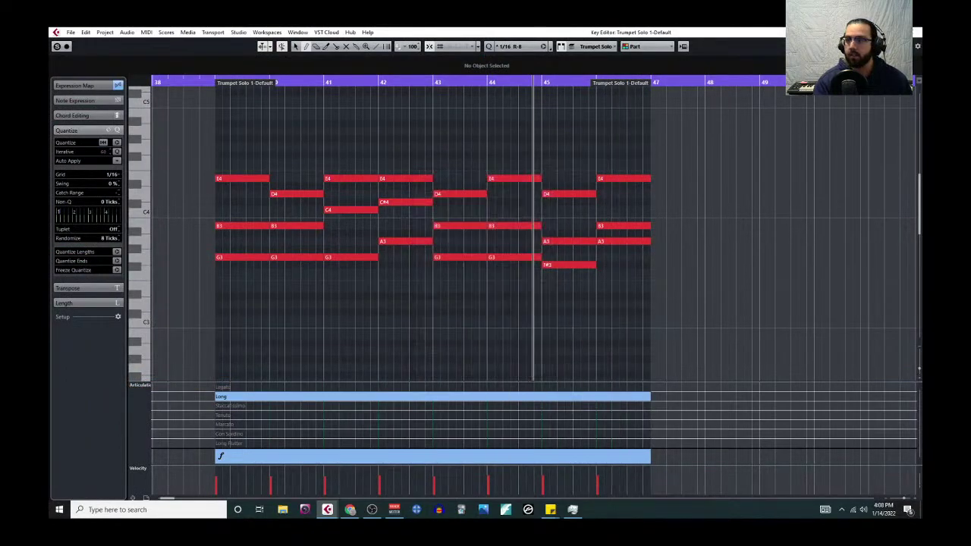
Step: Move the playhead to bar 39 and check which controller drives Dynamics in the Trumpet Solo 1 Kontakt instrument
left_click(915, 32)
left_click(442, 95)
left_click(217, 152)
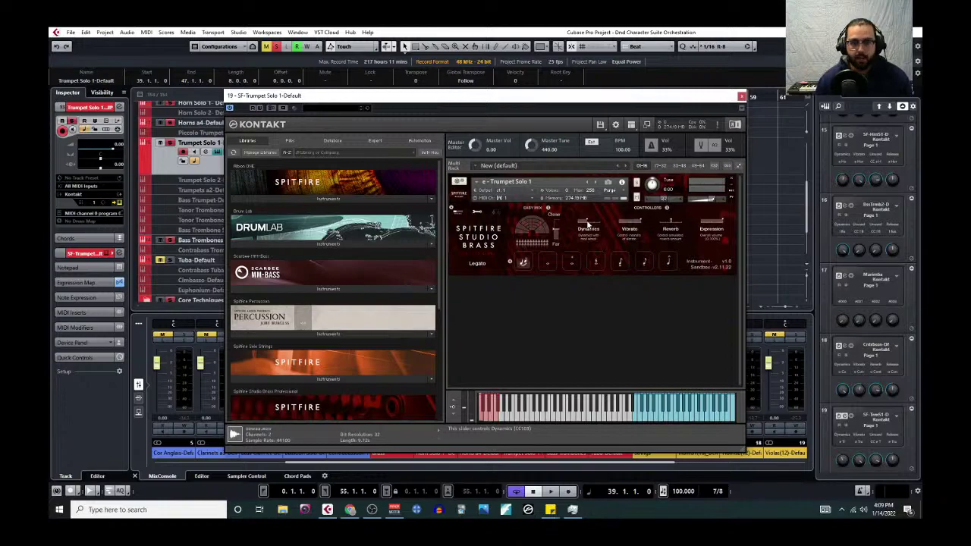
left_click(741, 97)
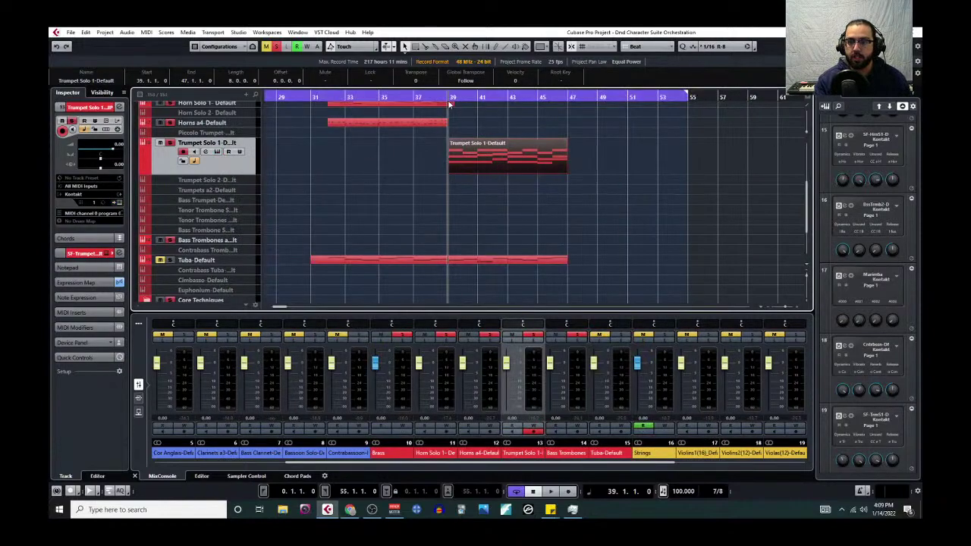
Step: Play the brass from bar 39 while viewing the Trumpet Solo 1 chords in the Key Editor
key("space")
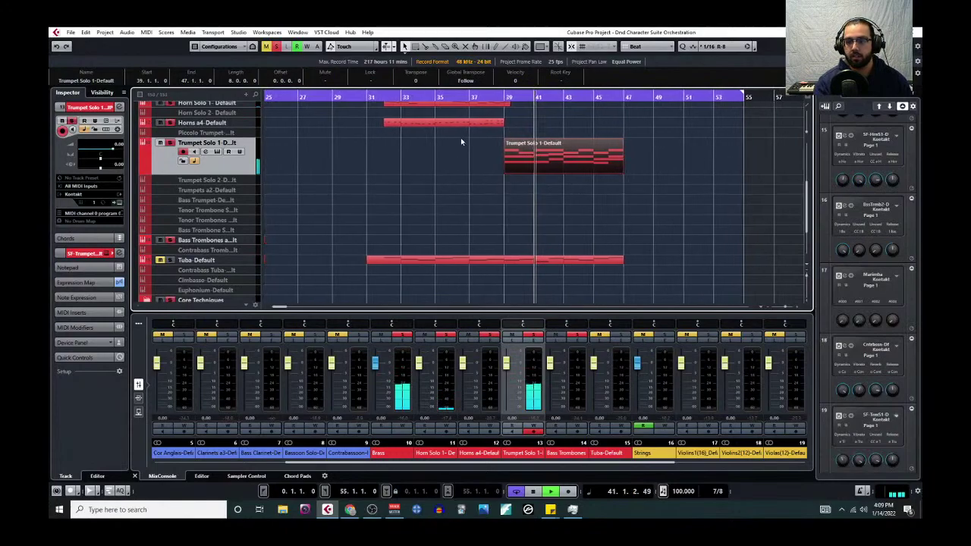
left_click(146, 32)
left_click(161, 42)
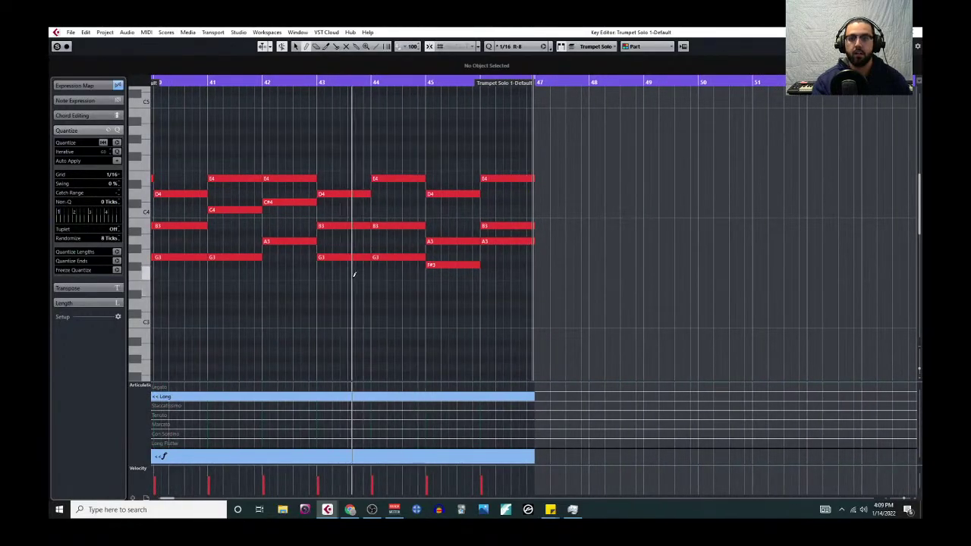
key("g")
left_click(918, 32)
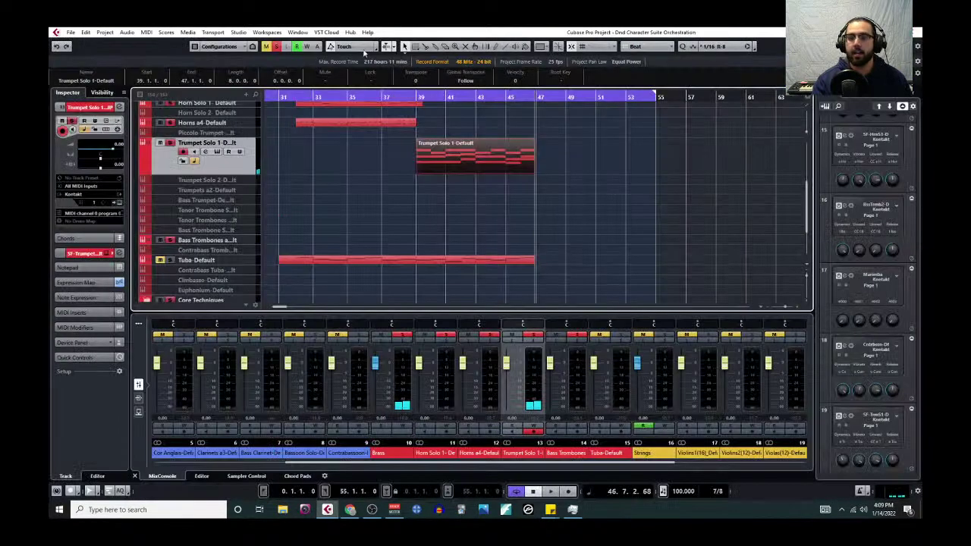
Step: Solo the Strings folder with the brass, mute Horn Solo 1 and Horns a4, and play from bar 39
scroll(198, 174, "up", 2)
scroll(195, 203, "down", 5)
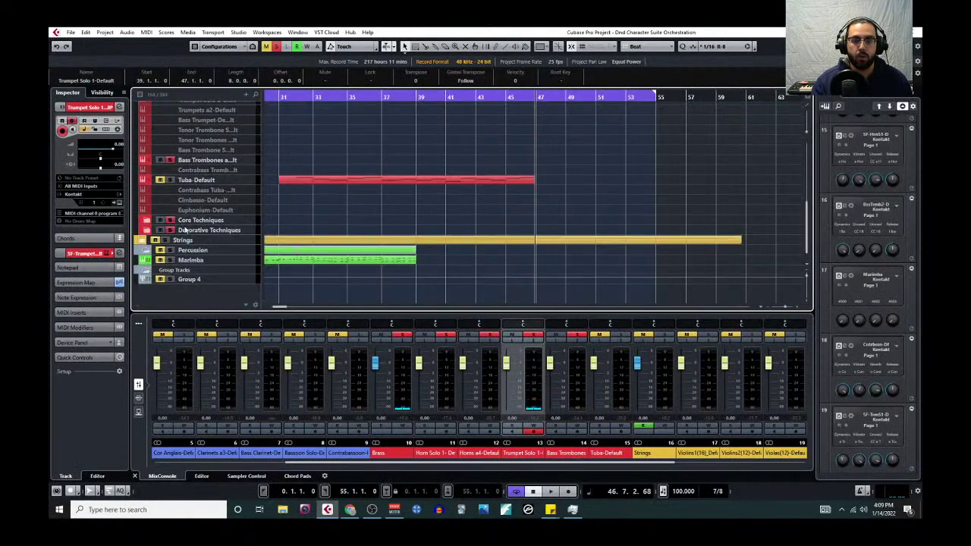
scroll(228, 232, "up", 3)
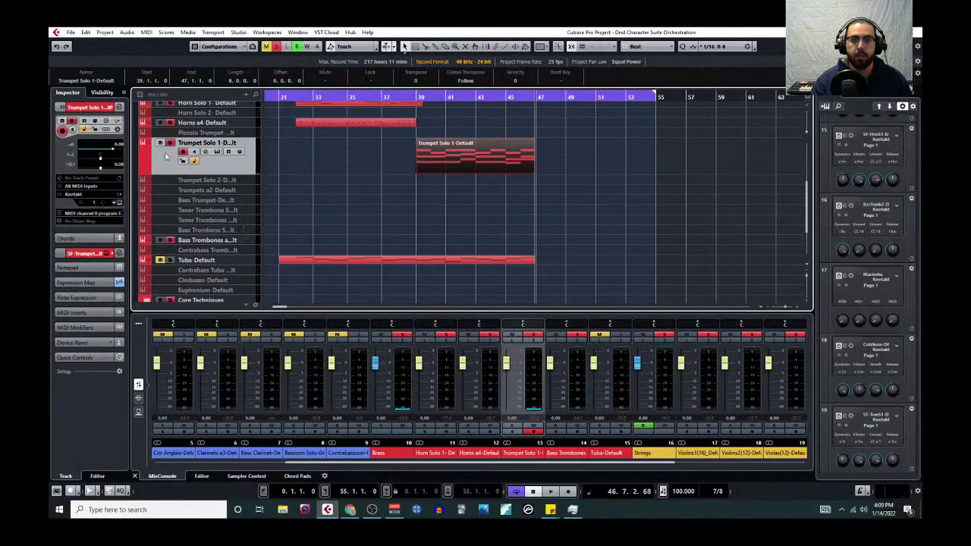
scroll(167, 152, "up", 2)
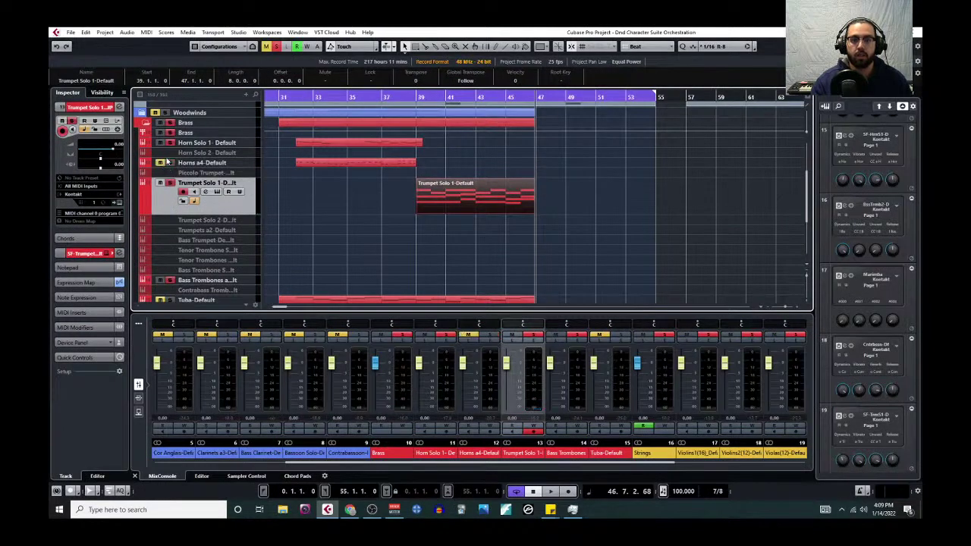
left_click(417, 97)
key("space")
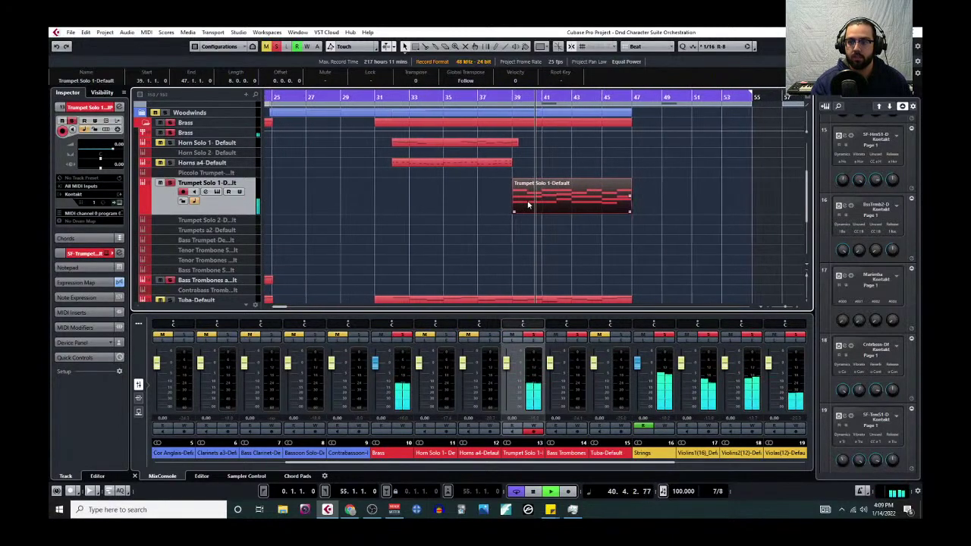
Step: Open the Trumpet Solo 1 part in the Key Editor, show the transport bar, and set the quantize grid to 1/8
left_click(148, 32)
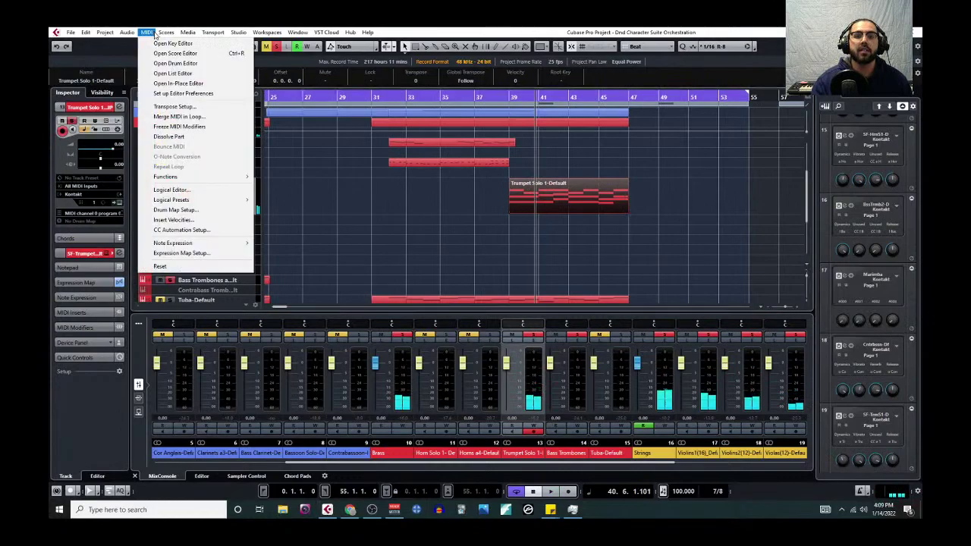
left_click(155, 44)
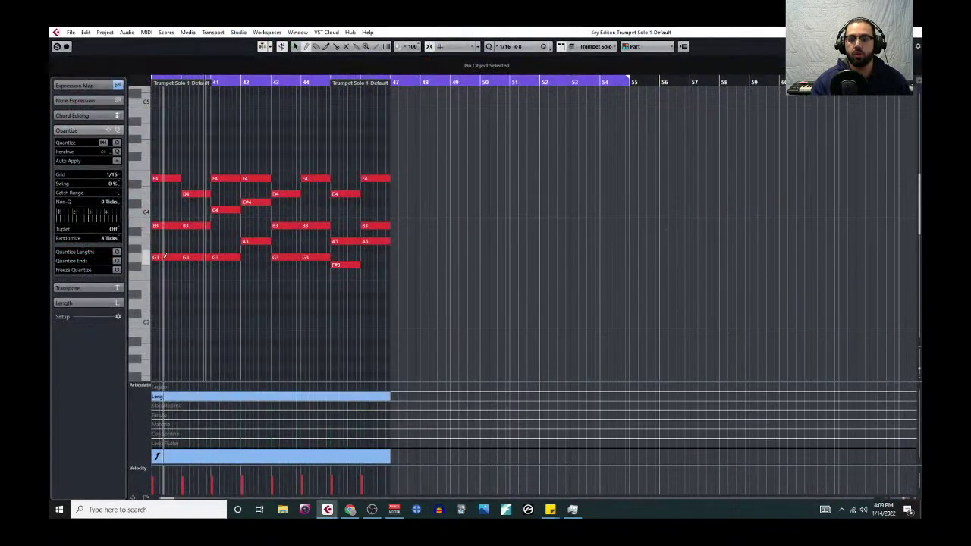
scroll(215, 236, "up", 4, "ctrl")
scroll(336, 243, "right", 2)
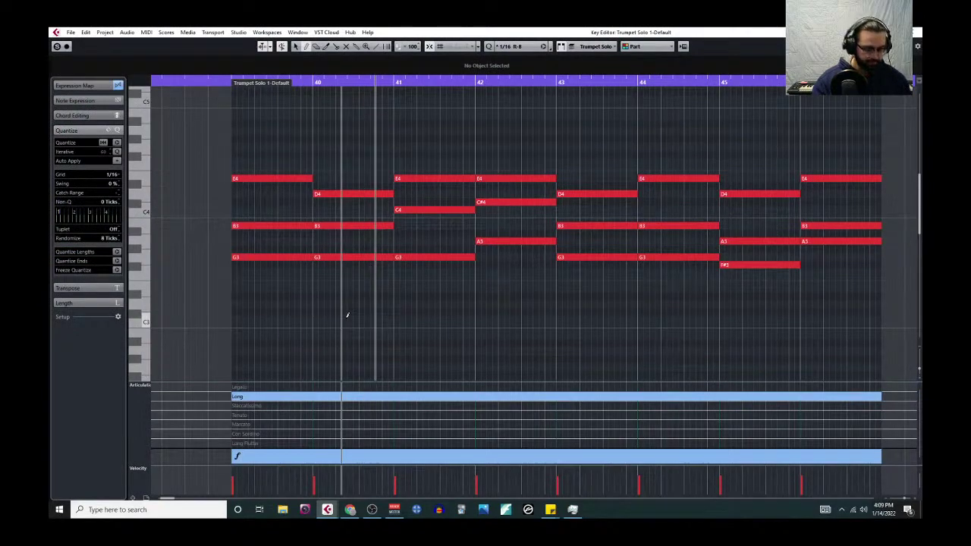
key("F2")
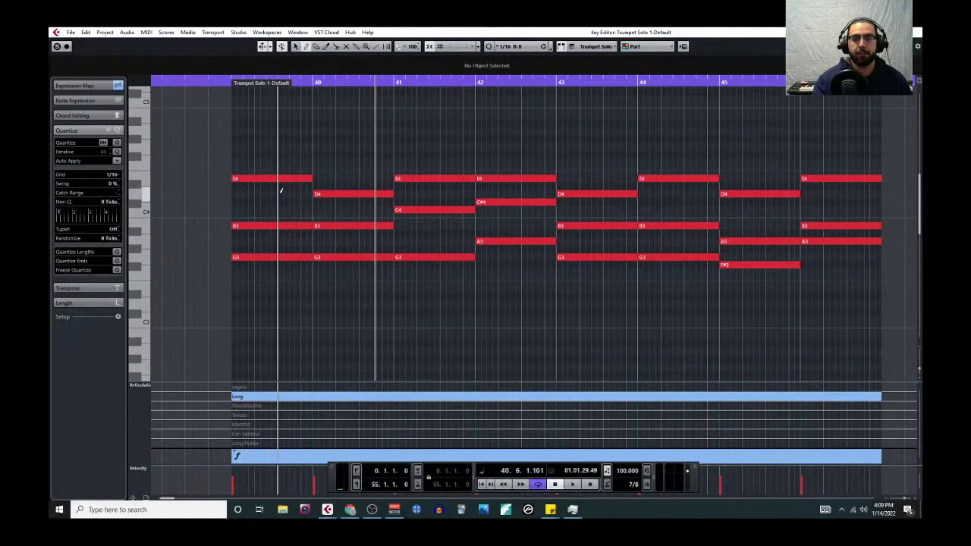
scroll(254, 200, "up", 2)
left_click(119, 175)
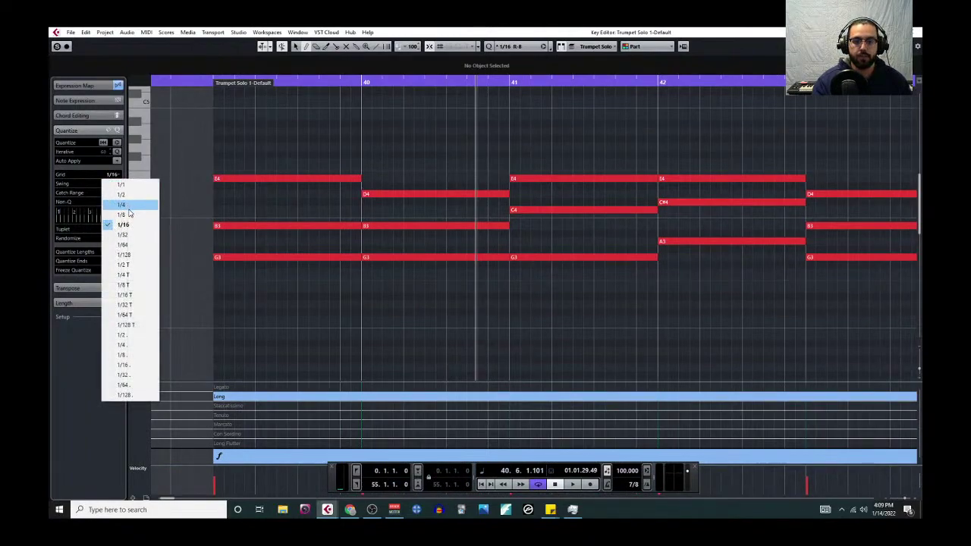
left_click(125, 215)
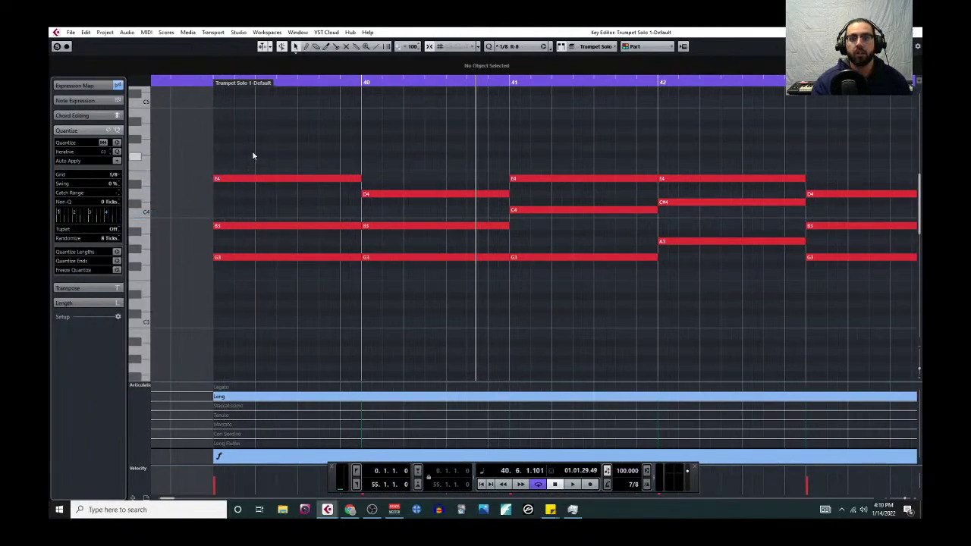
Step: Split the bar 39 chord at 39.4 and 39.6, and trim the middle piece to an eighth note starting at 39.5
left_click_drag(255, 249, 251, 168)
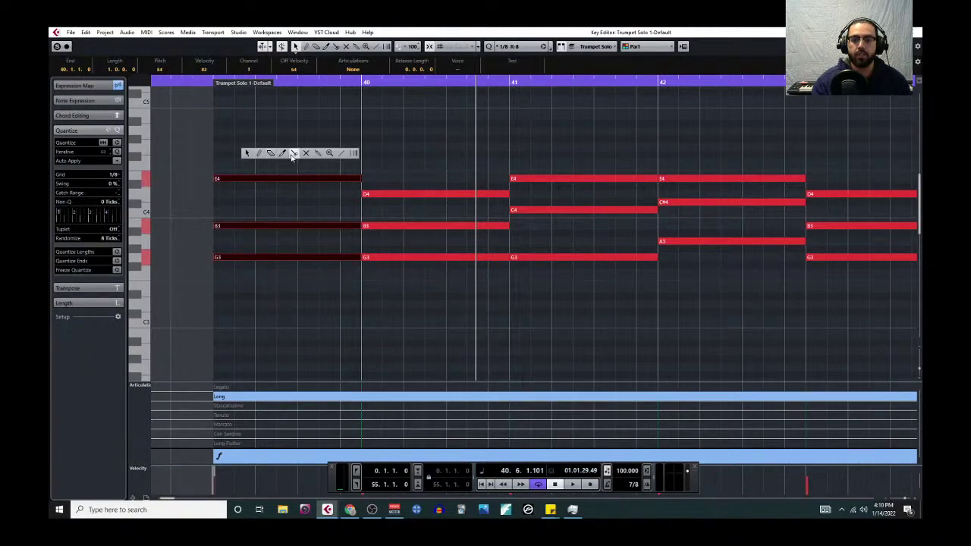
left_click(293, 154)
left_click(280, 179)
left_click(320, 179)
right_click(317, 161)
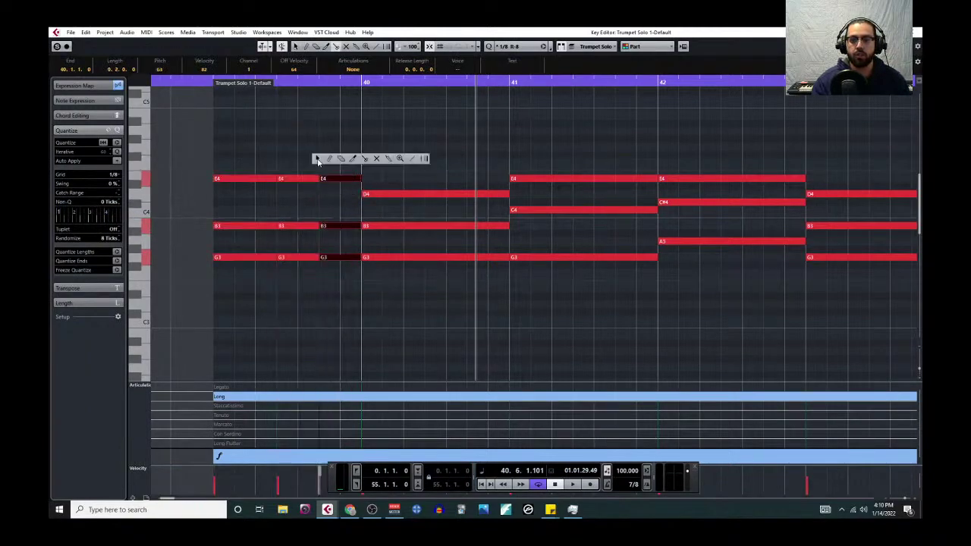
left_click_drag(293, 156, 301, 210)
mouse_move(302, 266)
left_mouse_down()
mouse_move(287, 257)
mouse_move(299, 258)
left_mouse_up()
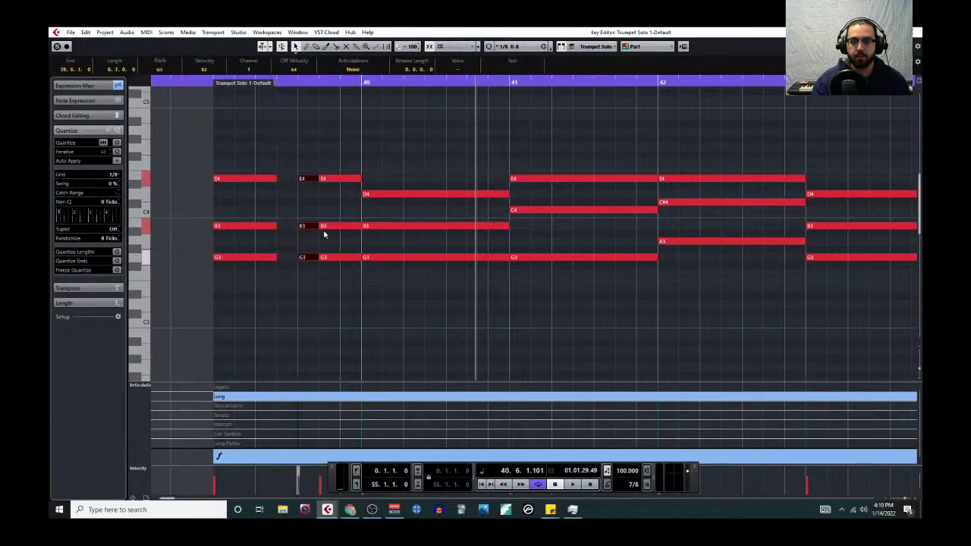
Step: Split the last chord piece of bar 39 into two eighth-note chords at 39.7
left_click_drag(352, 189, 353, 278)
right_click(354, 276)
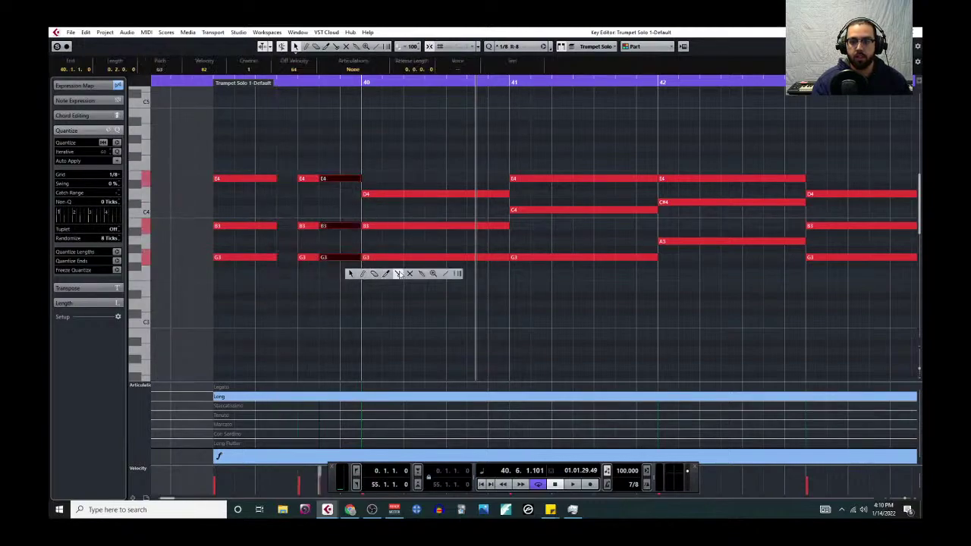
left_click(399, 274)
left_click(341, 258)
Step: Play the trumpet chords from bar 39 and delete the eighth-note chord at 39.5
left_click(214, 88)
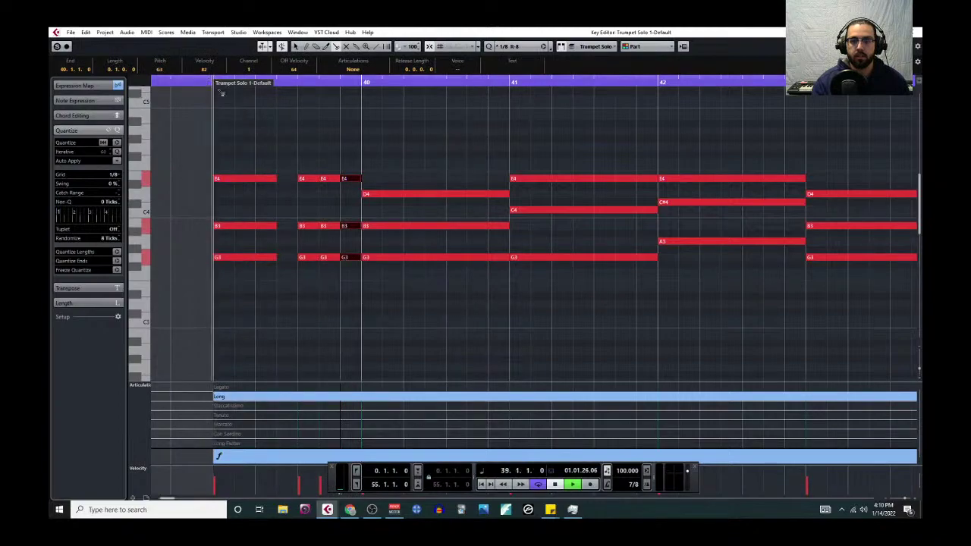
key("space")
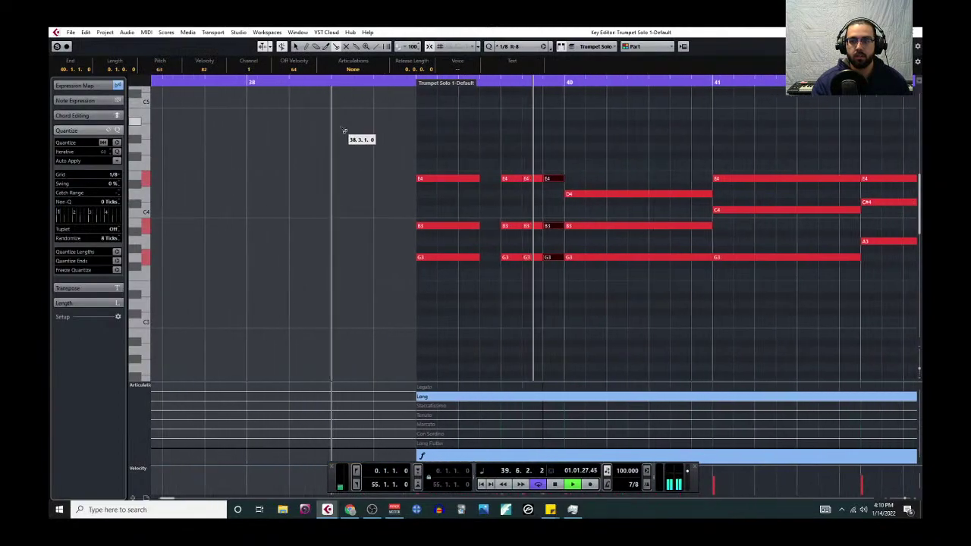
key("space")
key("1")
left_click_drag(453, 162, 460, 286)
key("Return")
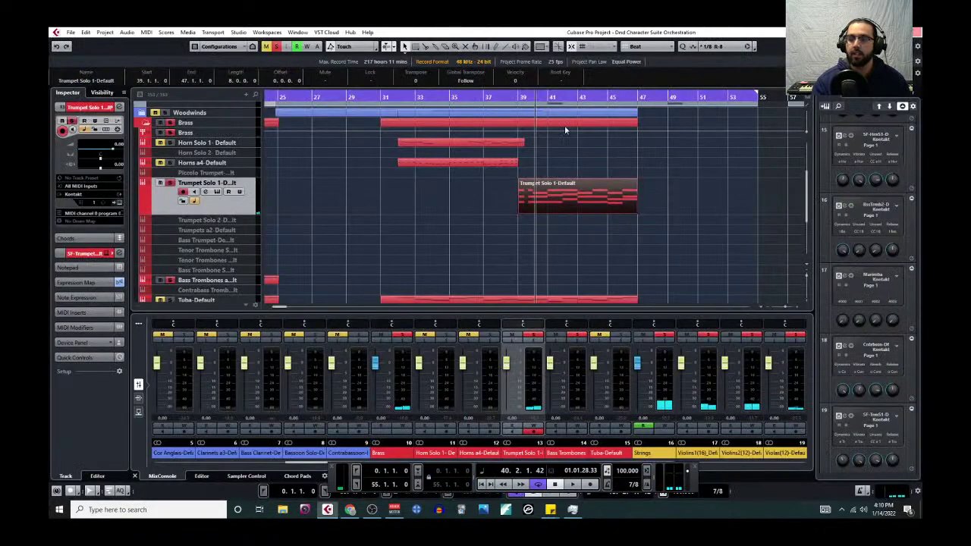
Step: Clear all solos, solo the whole Brass folder and play from bar 39
left_click(276, 47)
left_click(171, 183)
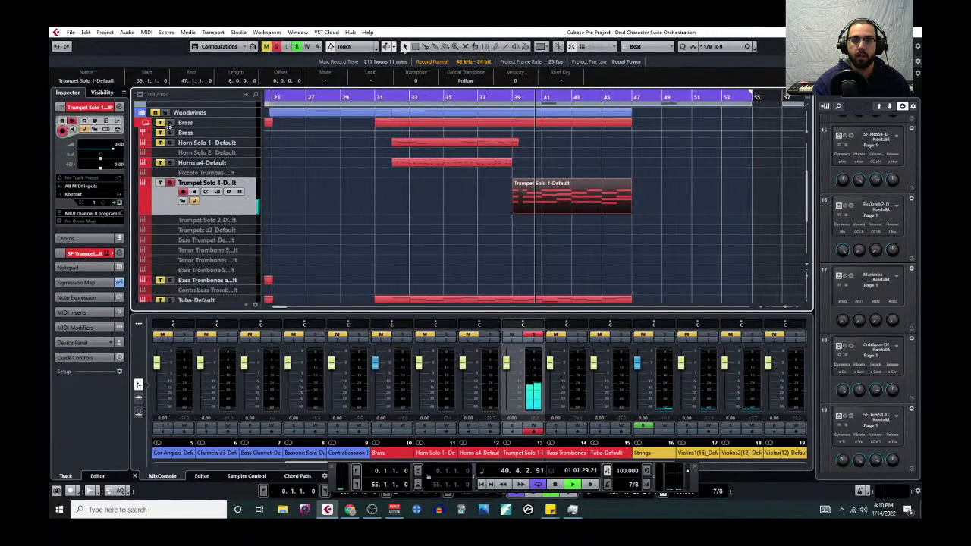
left_click(170, 123)
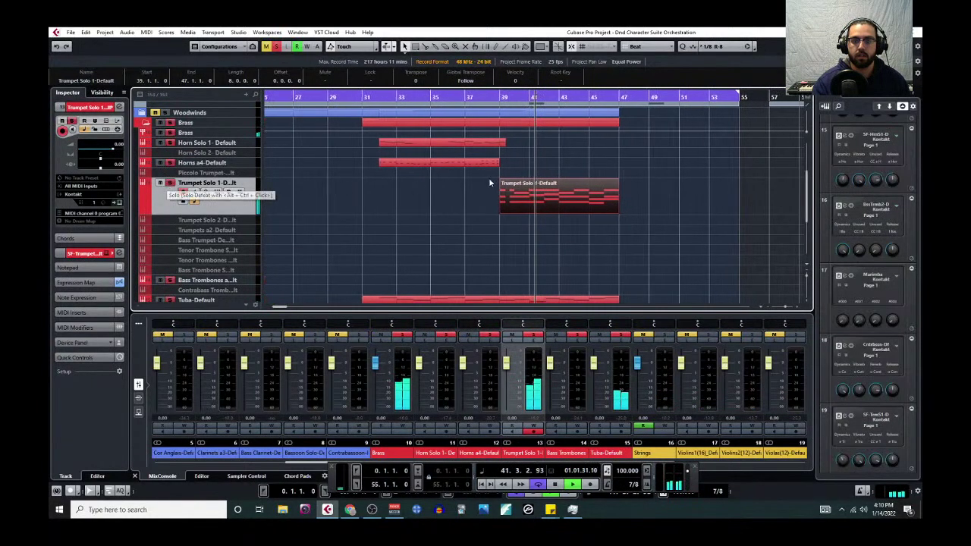
left_click(490, 94)
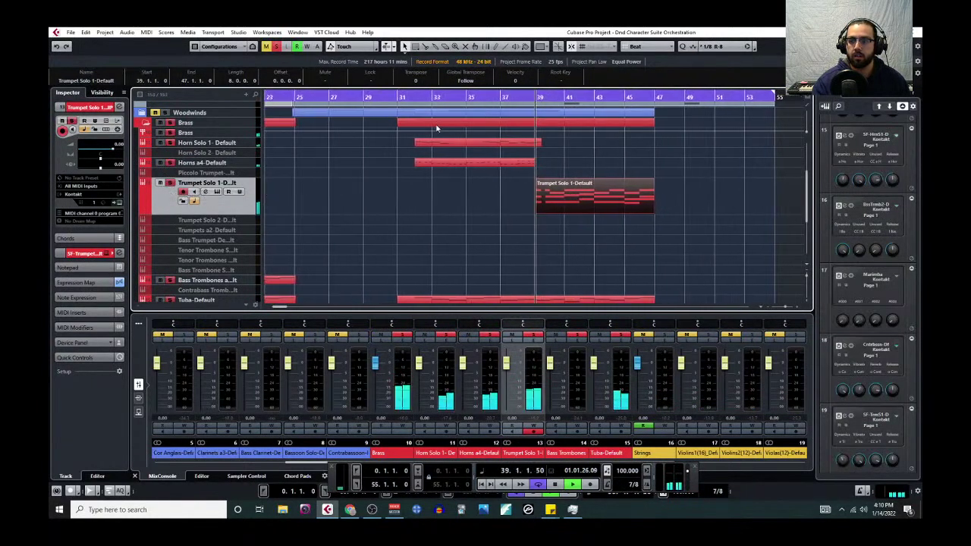
Step: In the Key Editor for Trumpet Solo 1, replace bar 39's long opening chord with an eighth-note E4, B3 and G3 chord at 39.5
left_click(146, 32)
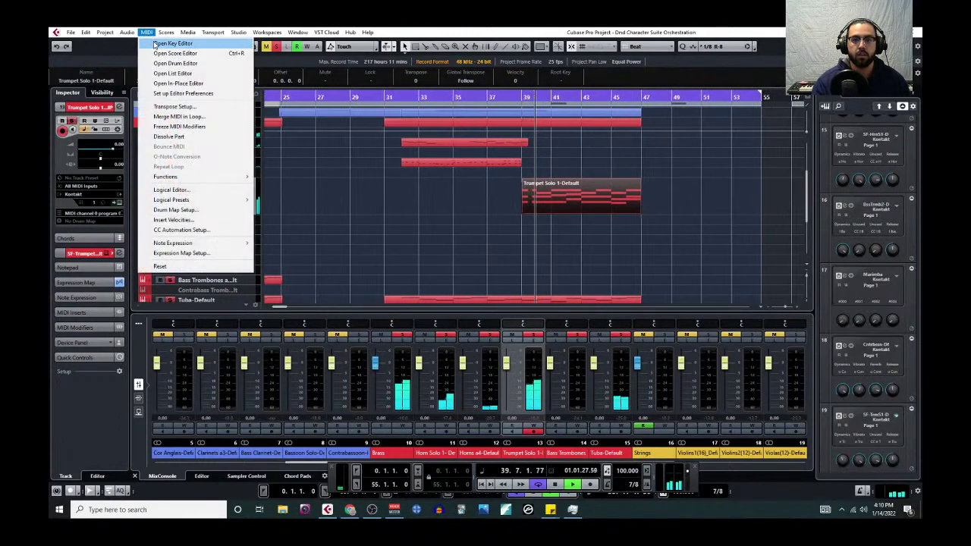
left_click(196, 116)
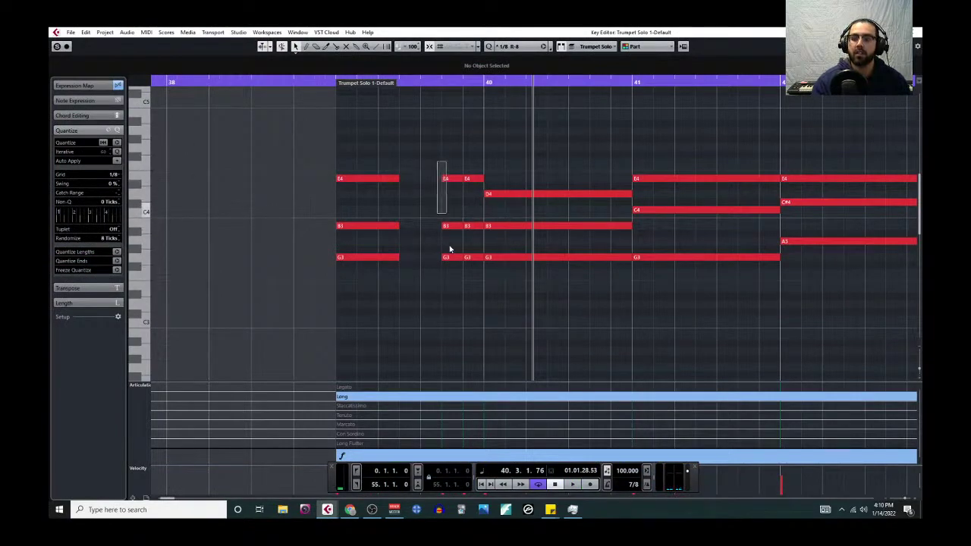
left_click_drag(449, 242, 458, 292)
left_click(419, 84)
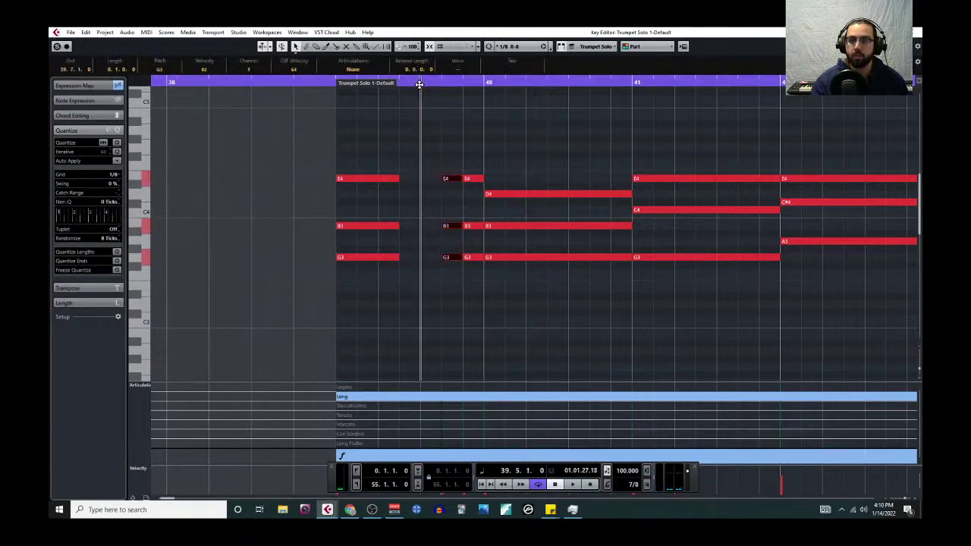
left_click_drag(357, 141, 397, 310)
key("Delete")
right_click(357, 266)
left_click(373, 275)
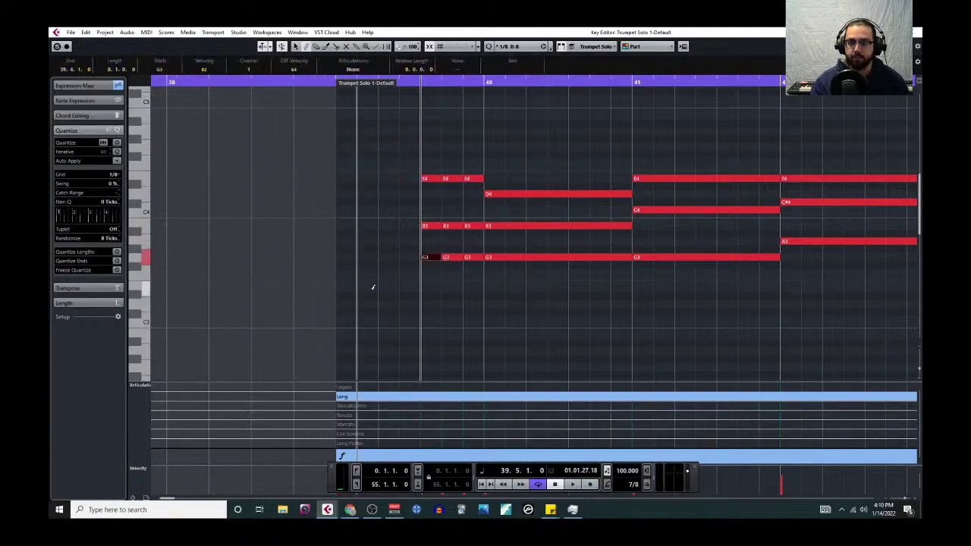
Step: Set the articulation to Staccatissimo at the start of bar 39 and Marcato from 39.3, playing the passage after each change
left_click(344, 406)
left_click(334, 83)
key("space")
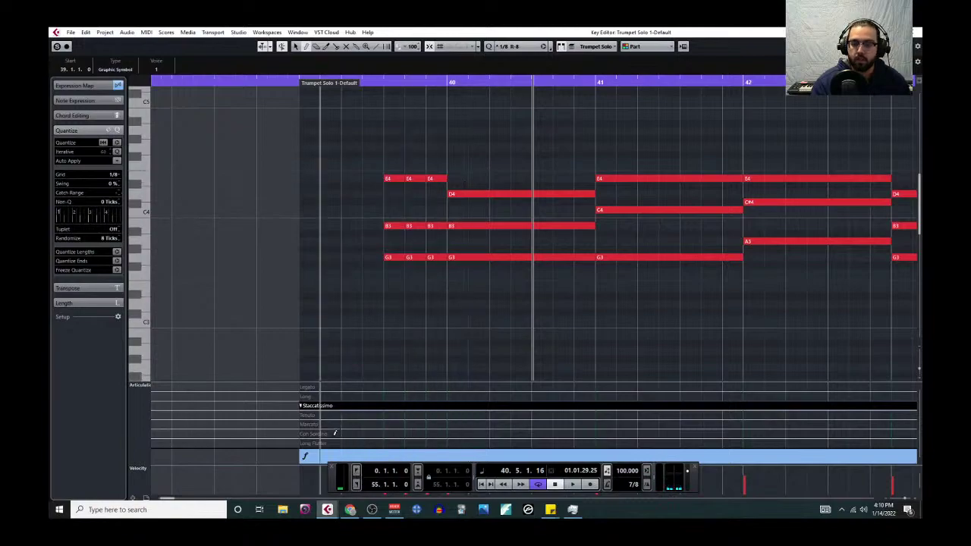
left_click(352, 422)
left_click(362, 83)
key("space")
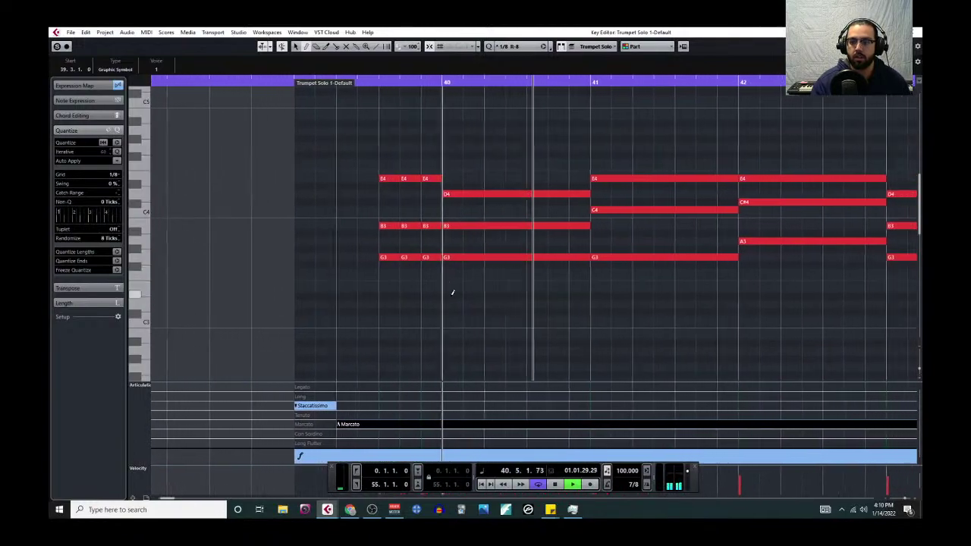
key("space")
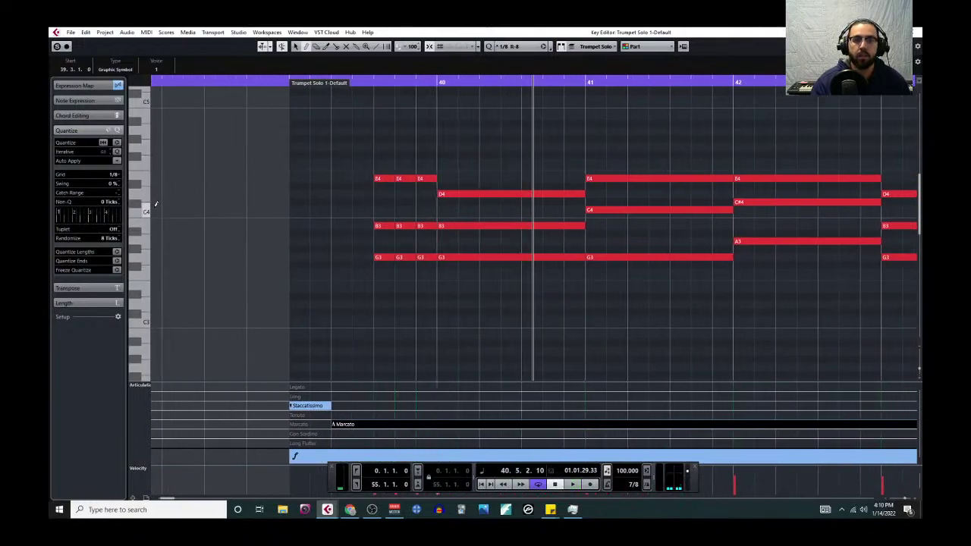
Step: Set the quantize grid to 1/16 and shorten the three repeated chords in bar 39 to sixteenth notes
left_click_drag(372, 156, 431, 293)
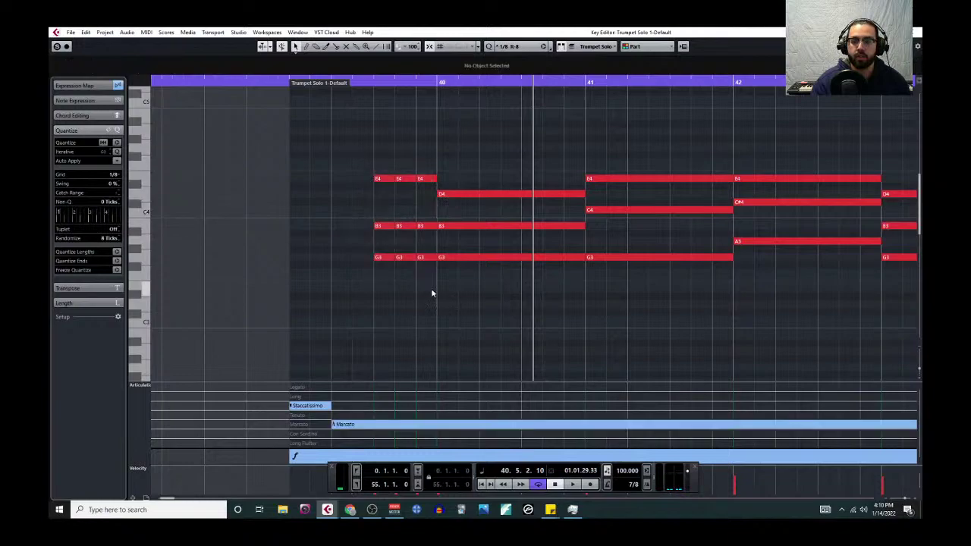
left_click(119, 176)
left_click(122, 224)
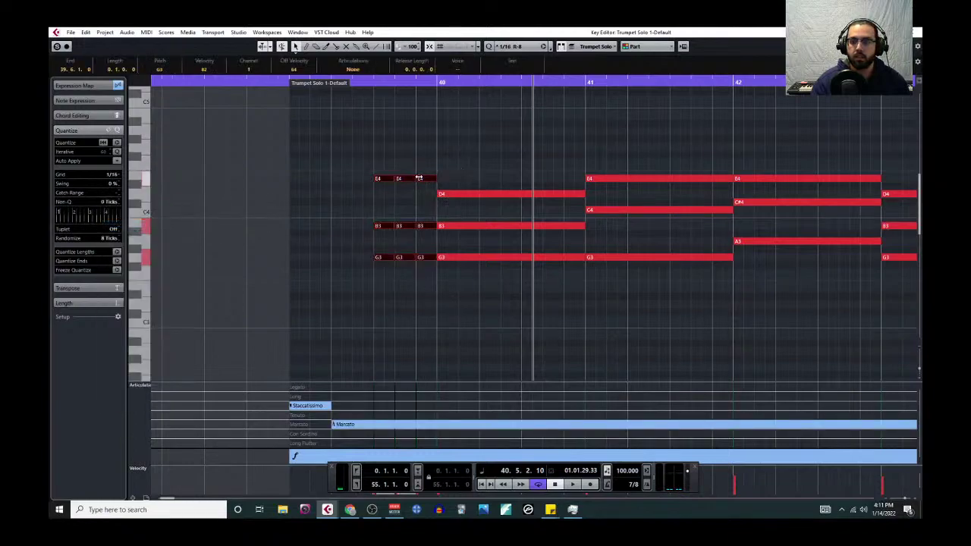
left_click_drag(409, 179, 406, 179)
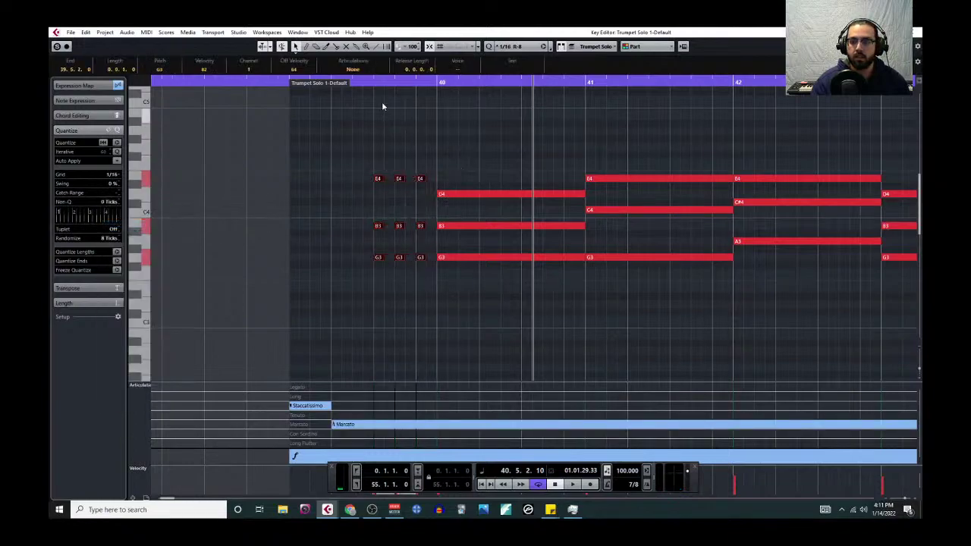
Step: Play from bar 39 and lengthen the third repeated chord, at 39.7, to a full eighth note reaching bar 40
left_click(287, 82)
key("space")
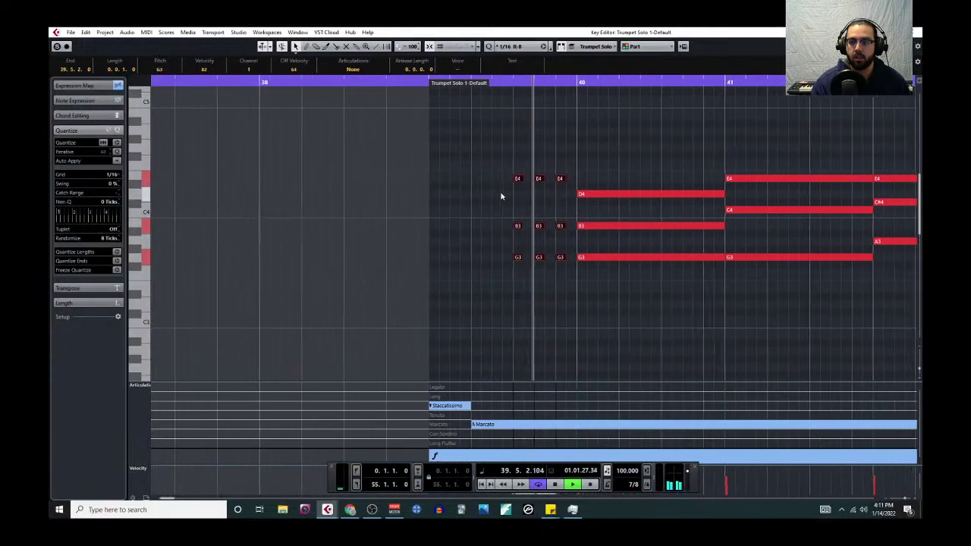
key("space")
left_click_drag(458, 158, 464, 194)
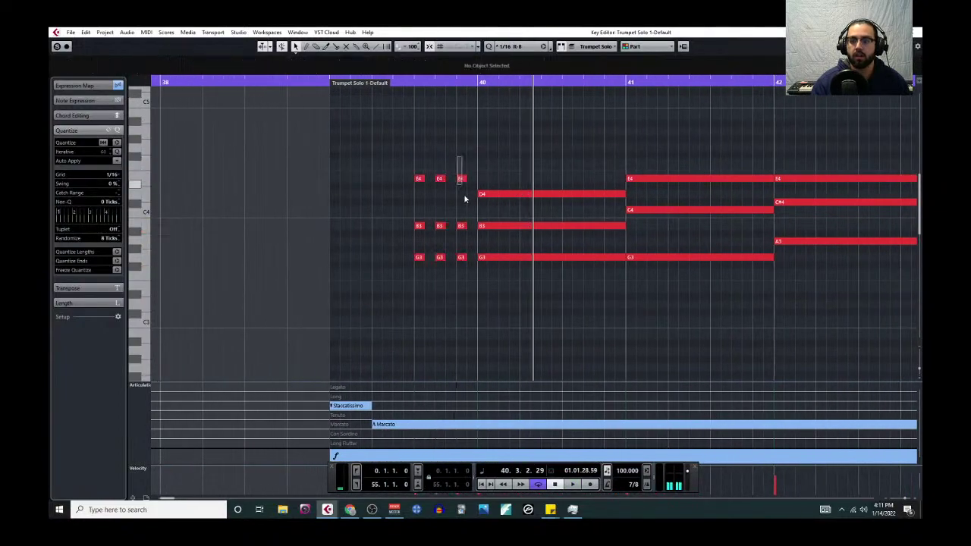
left_click_drag(473, 273, 472, 257)
Step: Split the bar 40 chord at 40.3 and 40.5, changing the quantize grid to 1/8
left_click_drag(540, 154, 561, 278)
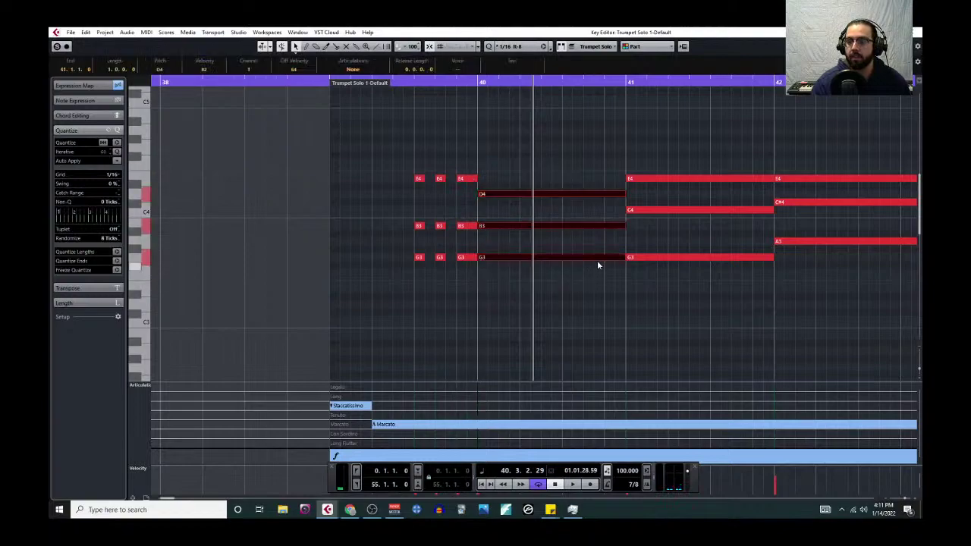
left_click(584, 274)
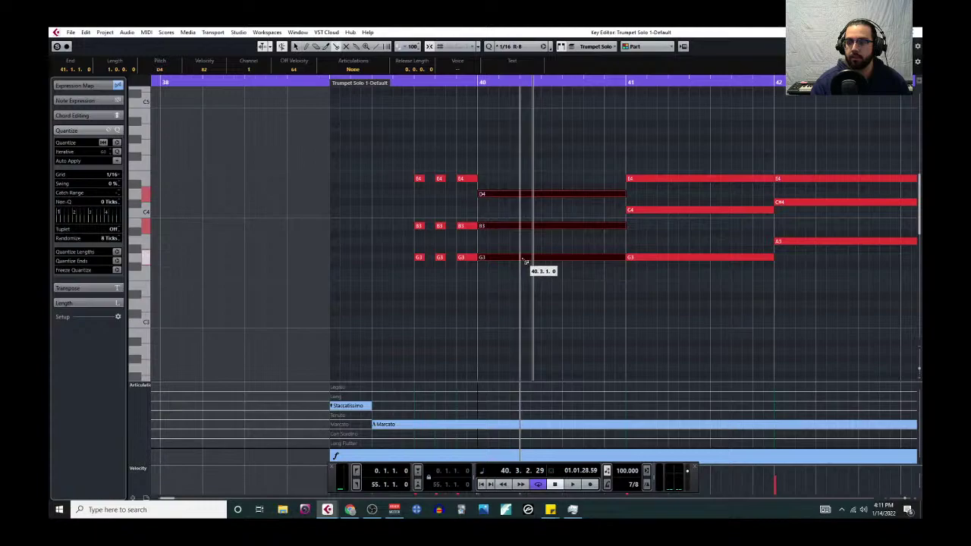
left_click(525, 263)
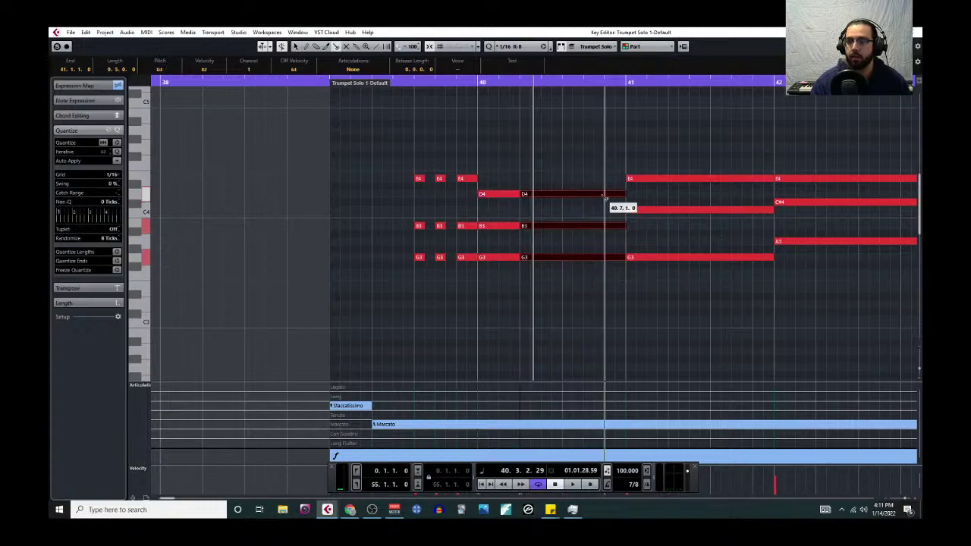
left_click(112, 174)
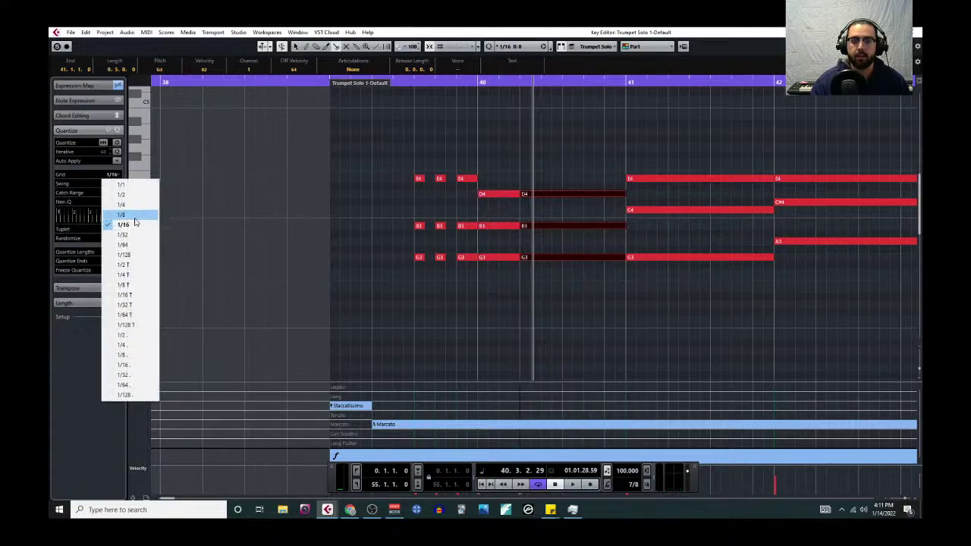
left_click(123, 215)
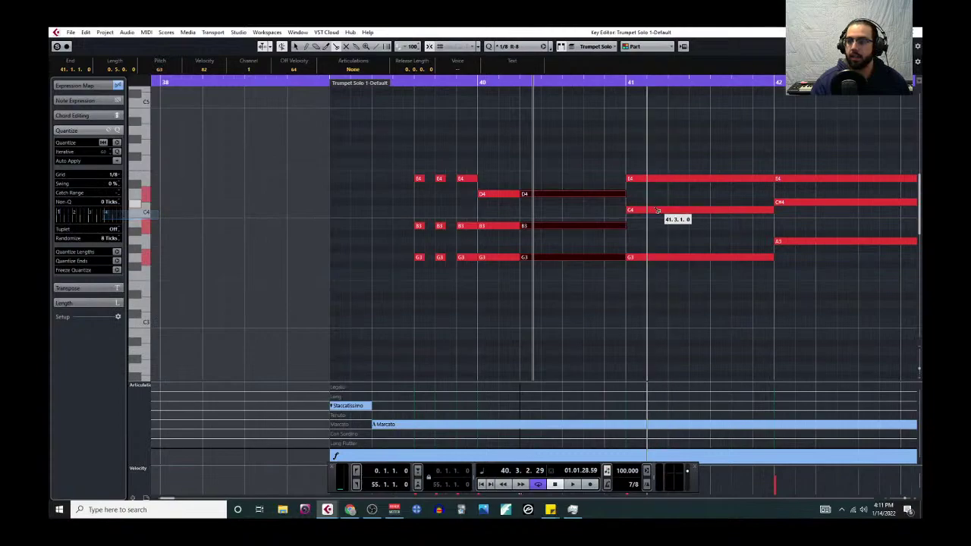
left_click(568, 195)
Step: Delete the bar 40 chord piece between 40.3 and 40.5 and split the remaining piece into three eighth-note chords
right_click(547, 170)
left_click(550, 172)
left_click_drag(540, 168, 546, 269)
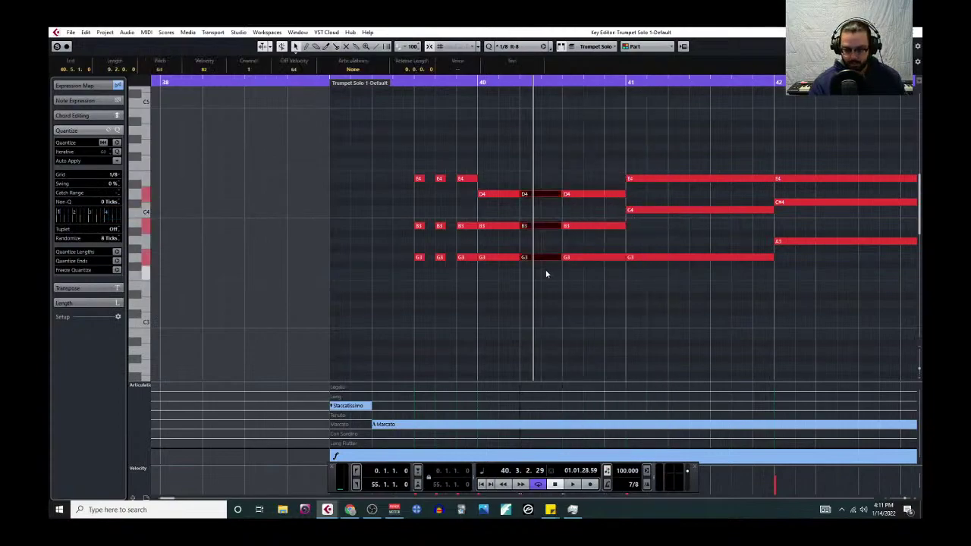
key("Delete")
right_click(554, 176)
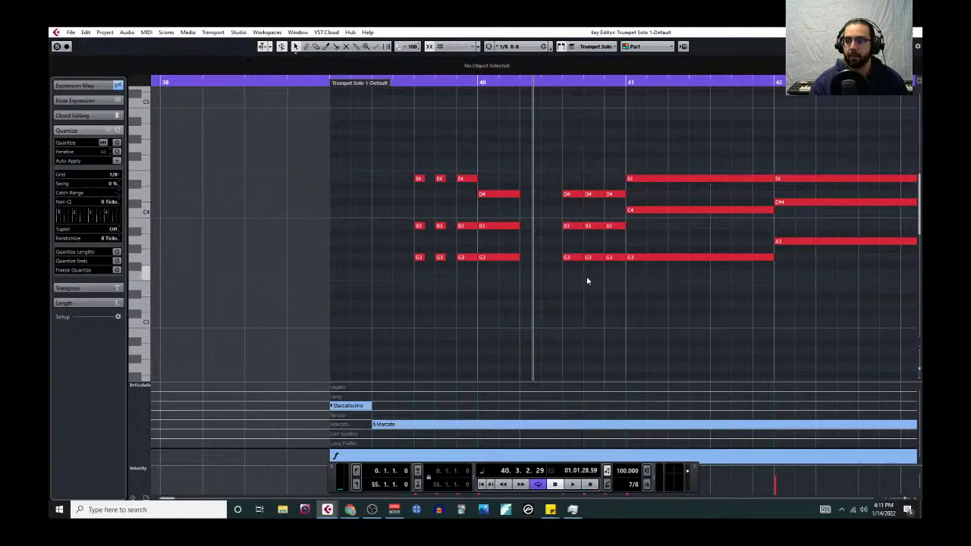
Step: Set the quantize grid to 1/16, shorten the three repeated chords in bar 40 to sixteenth notes, and play the passage
left_click_drag(598, 230, 562, 238)
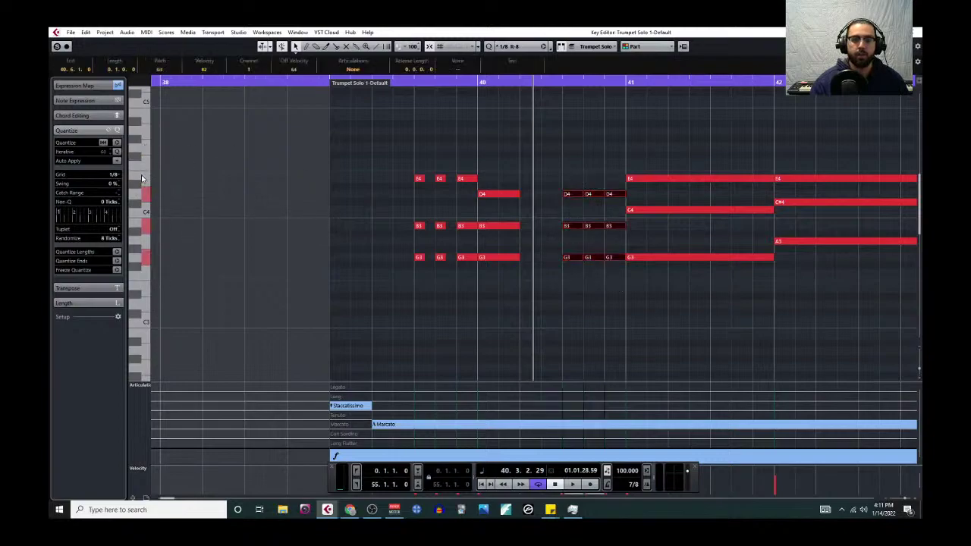
left_click(114, 175)
left_click(129, 224)
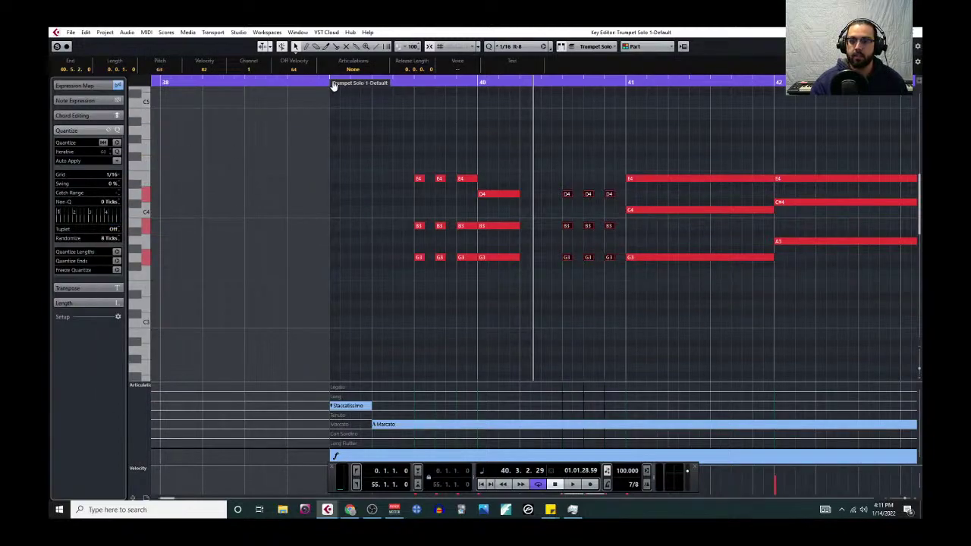
left_click(402, 81)
key("space")
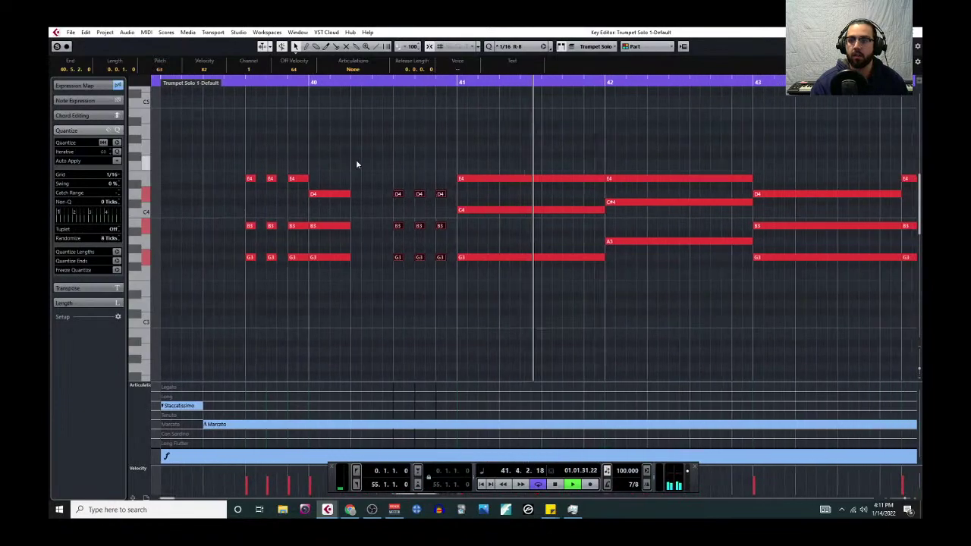
key("space")
Step: Lengthen the held chord at the start of bar 40 until it reaches 40.5, checking it with the full arrangement
mouse_move(353, 265)
left_mouse_down()
mouse_move(344, 256)
mouse_move(368, 257)
left_mouse_up()
key("ctrl+w")
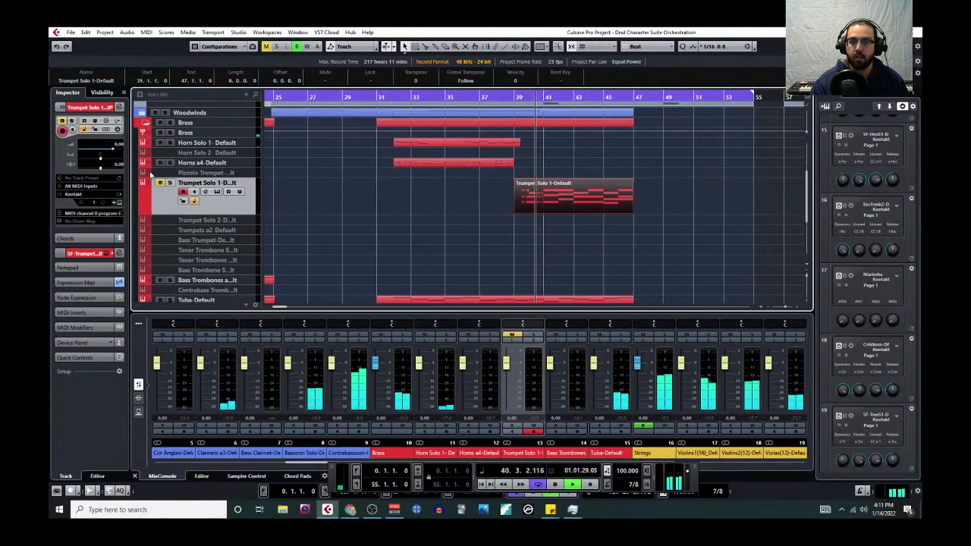
left_click(493, 97)
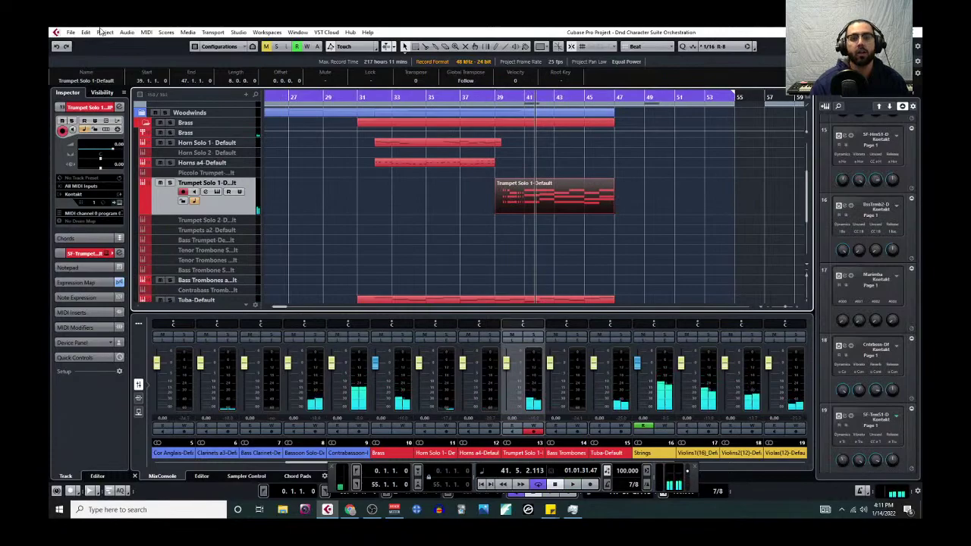
left_click(146, 33)
left_click(155, 44)
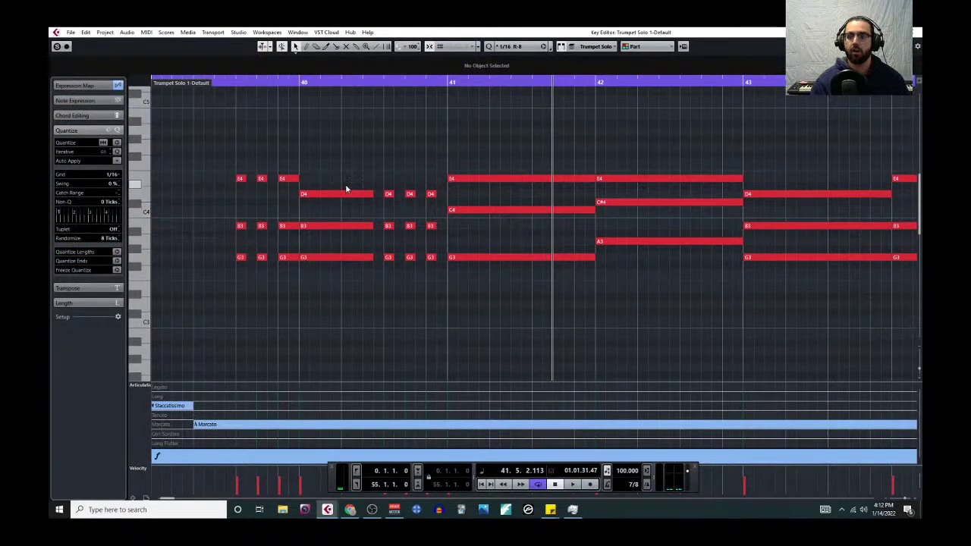
mouse_move(367, 250)
left_mouse_down()
mouse_move(368, 263)
mouse_move(383, 259)
left_mouse_up()
Step: Split the bar 41 chord at 41.5, 41.6 and 41.7, and set the quantize grid to 1/8
left_click_drag(505, 145, 539, 284)
right_click(542, 270)
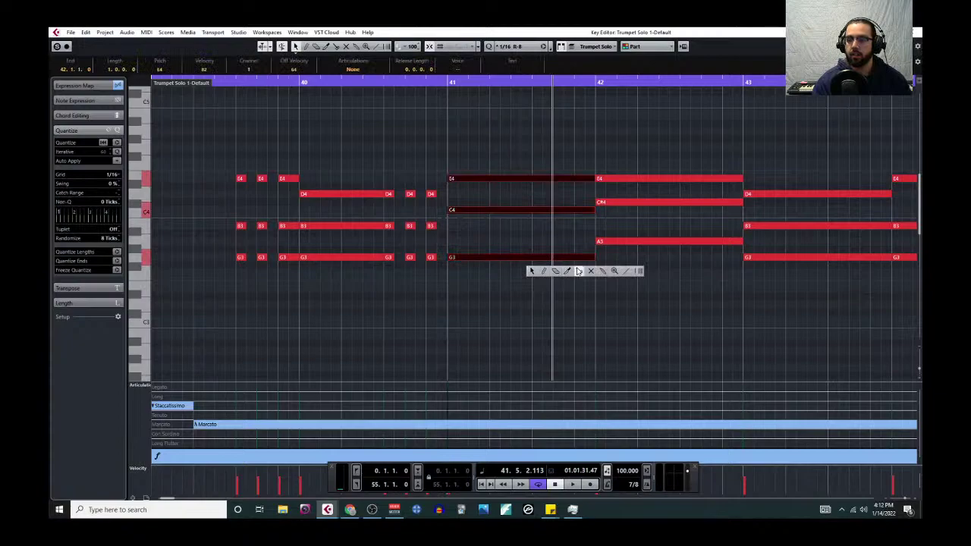
left_click(578, 271)
left_click(536, 256)
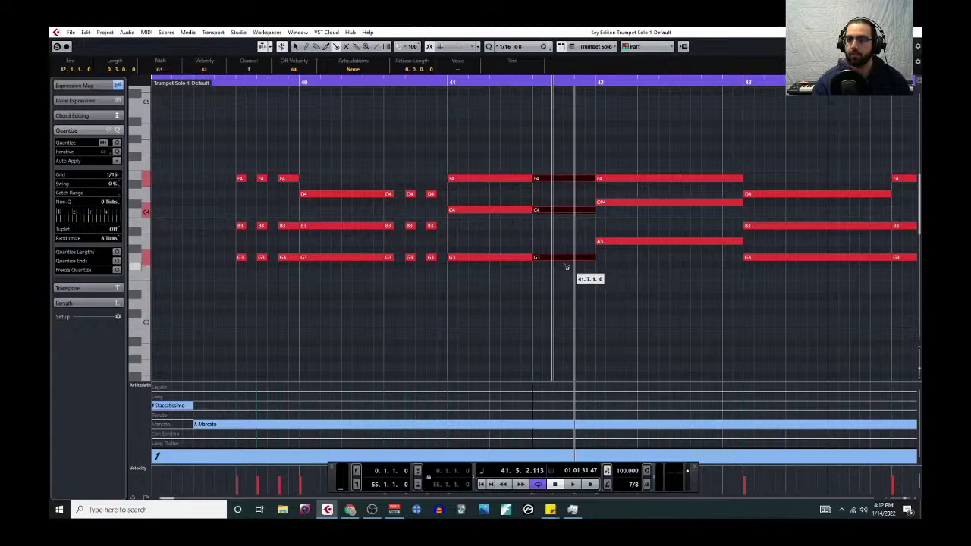
left_click(556, 260)
left_click(575, 263)
left_click(112, 175)
left_click(130, 221)
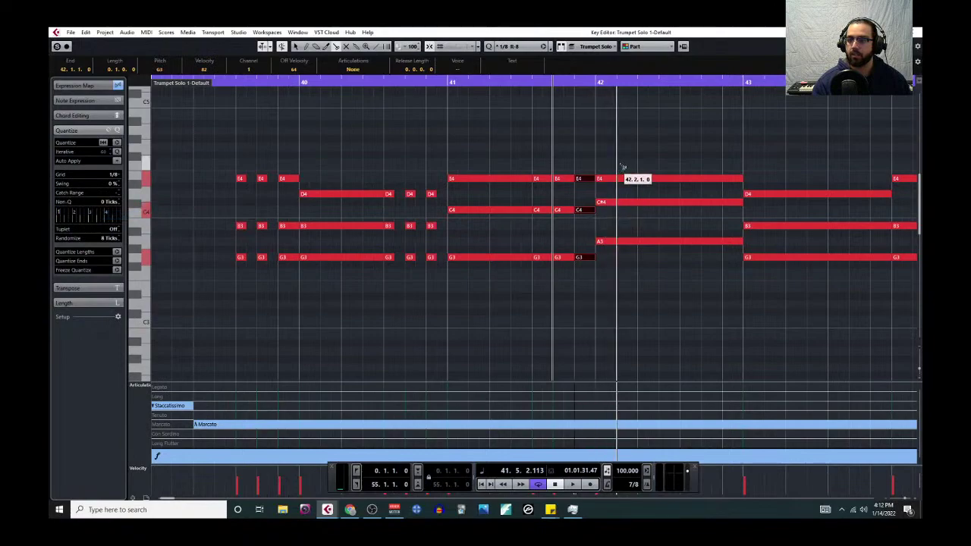
Step: Split the sustained chords in bars 42 and 43 so each ends with three eighth-note chords starting on beat 5
scroll(624, 201, "down", 1)
scroll(624, 201, "down", 1)
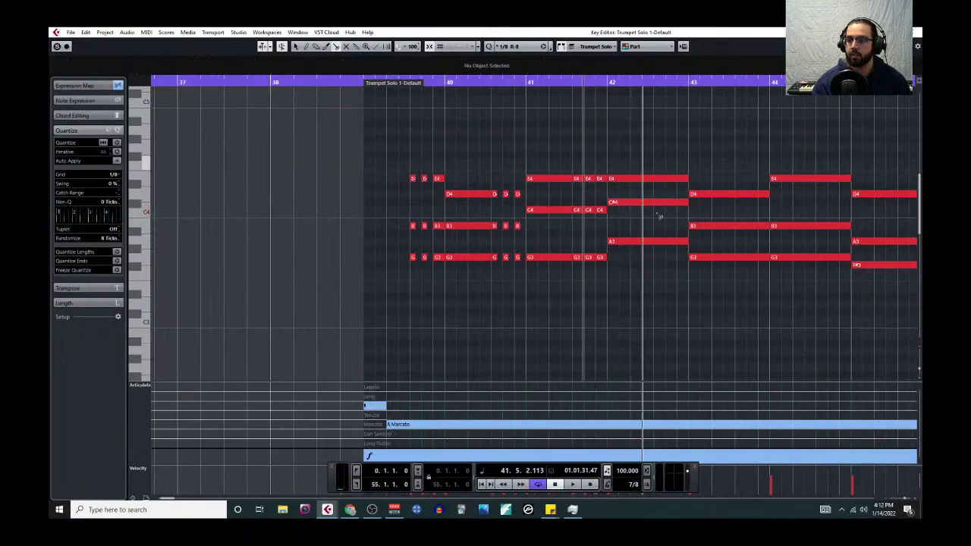
left_click_drag(643, 156, 666, 247)
left_click(658, 245)
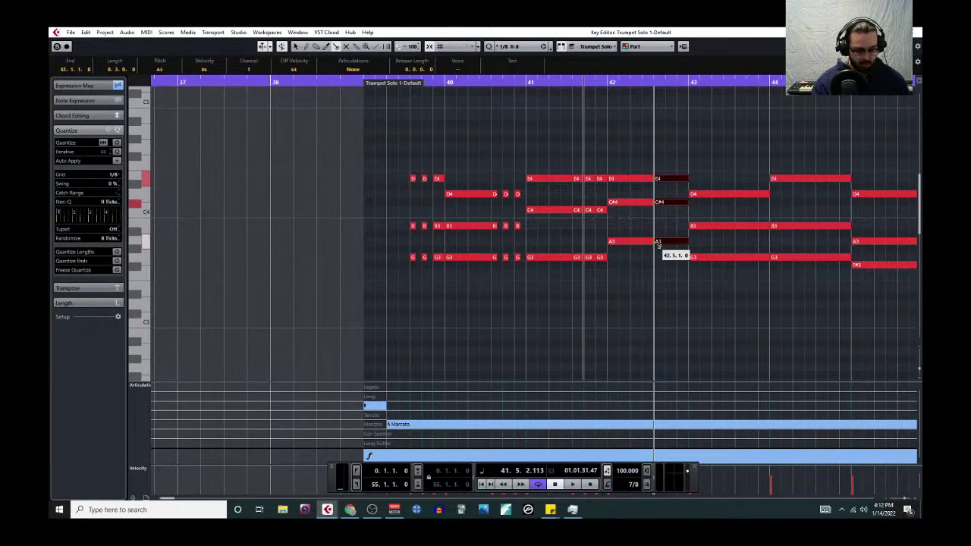
left_click(671, 243, "alt")
left_click_drag(701, 176, 758, 281)
left_click(737, 258)
left_click(748, 258, "alt")
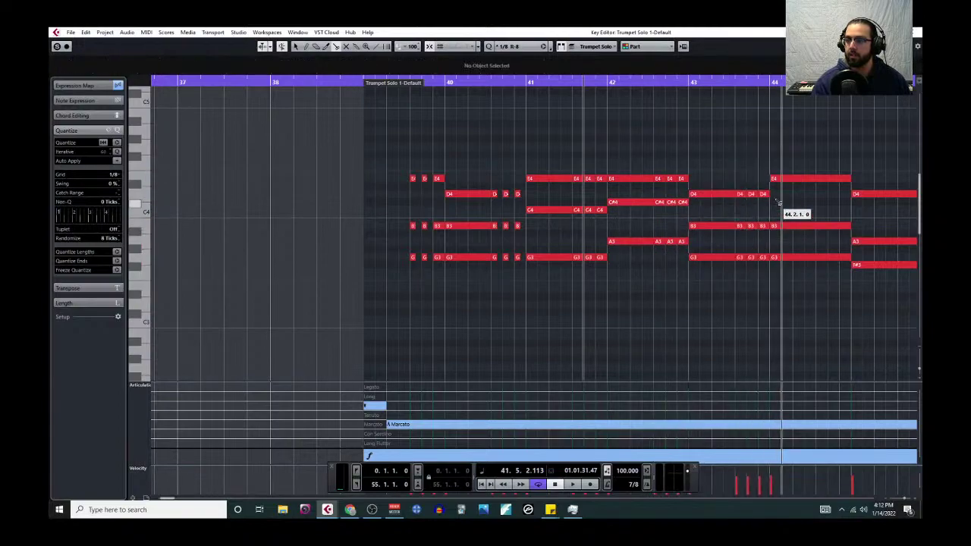
Step: Split the sustained chords in bars 44, 45 and 46 into a held chord plus three eighth-note chords from beat 5
left_click_drag(784, 170, 817, 260)
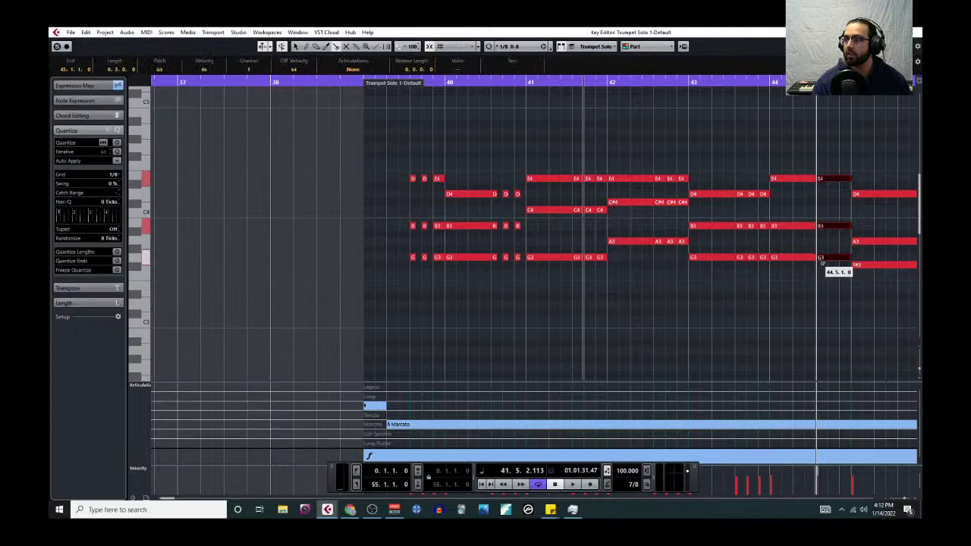
left_click(828, 259, "alt")
scroll(818, 295, "right", 4)
left_click_drag(560, 177, 607, 277)
left_click(591, 265, "alt")
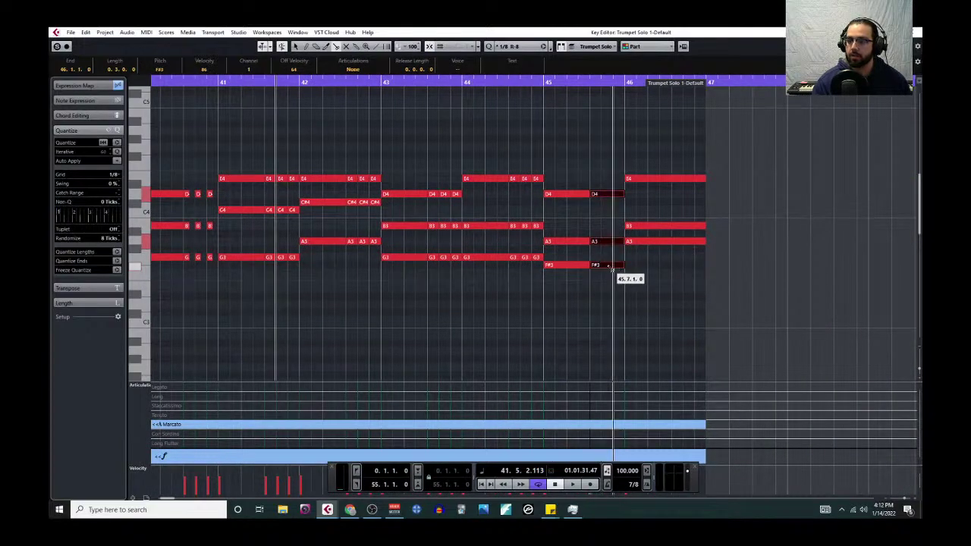
left_click(607, 266, "alt")
left_click_drag(650, 156, 650, 251)
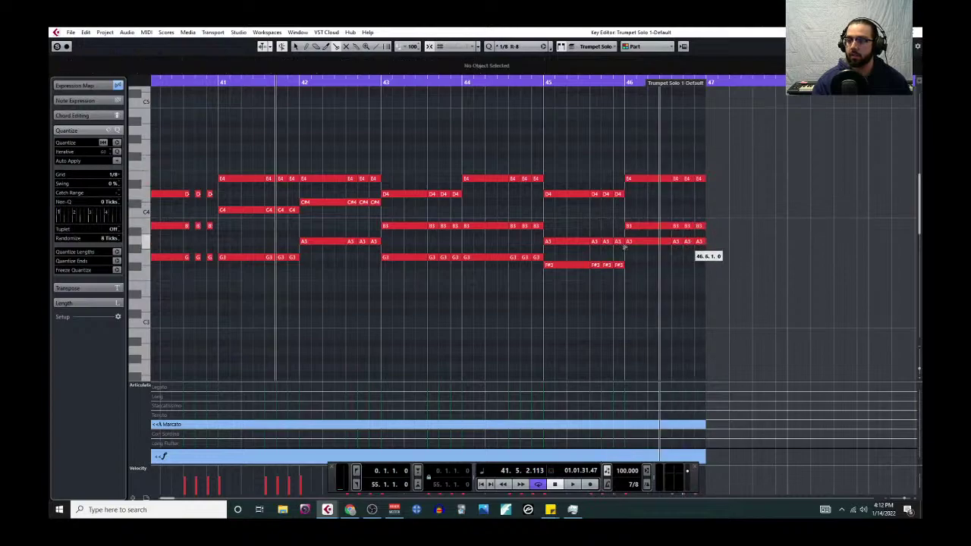
Step: Play the solo trumpet part from bar 39 to hear the repeated rhythm
scroll(410, 196, "left", 3)
left_click(207, 80)
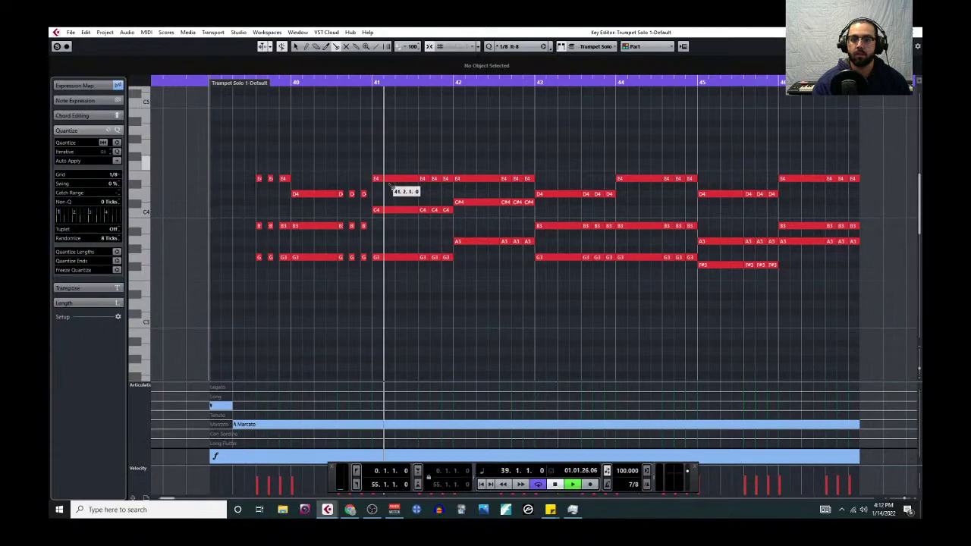
key("space")
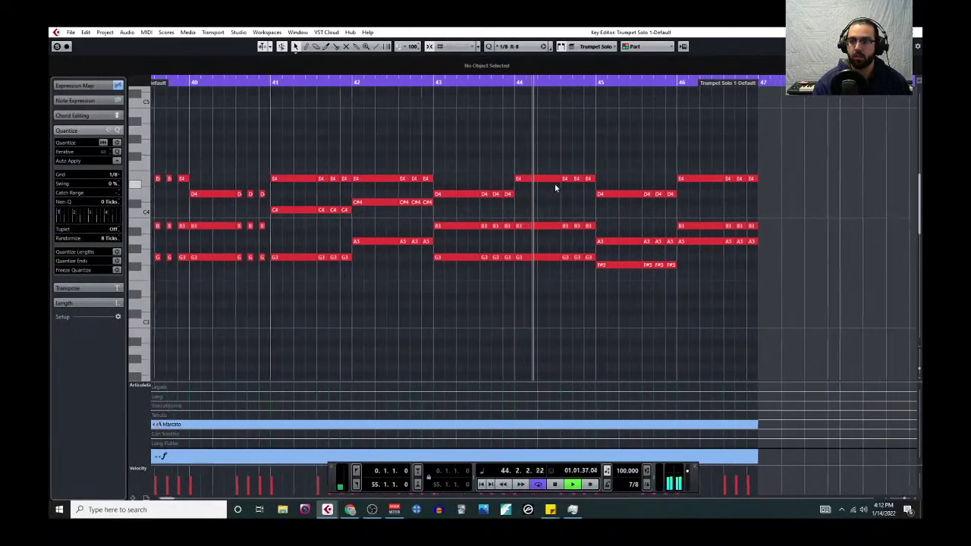
Step: Undo the chord splits in bars 41 to 46 so each bar holds one sustained chord
key("ctrl+z")
key("ctrl+z")
key("ctrl+z")
key("ctrl+z")
key("ctrl+z")
key("ctrl+z")
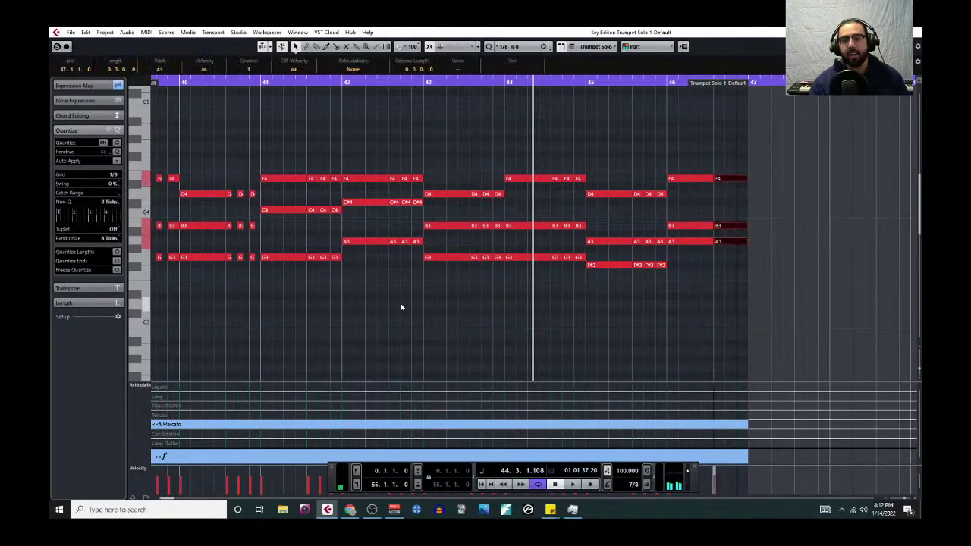
key("ctrl+z")
key("ctrl+z")
key("ctrl+z")
key("ctrl+z")
key("ctrl+z")
key("ctrl+z")
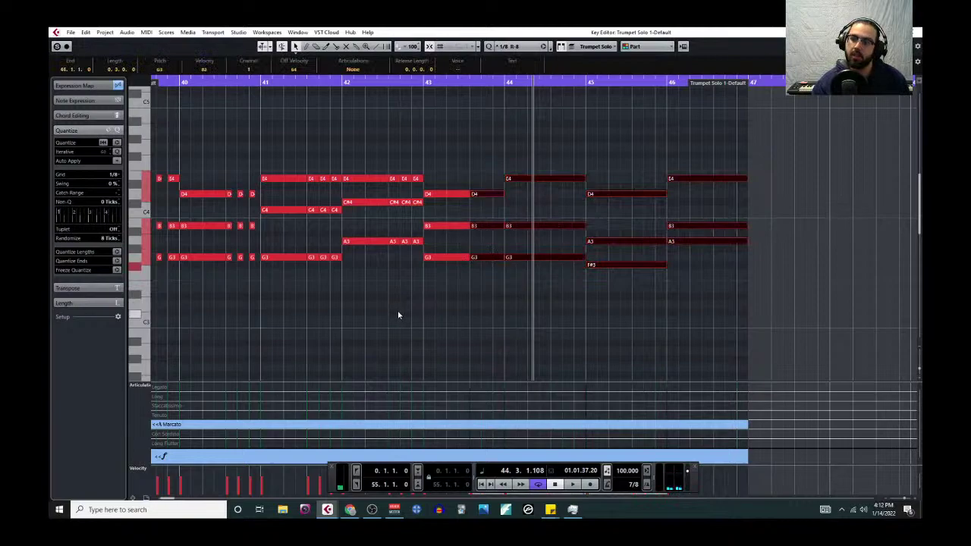
key("ctrl+z")
key("ctrl+z")
key("ctrl+z")
key("ctrl+z")
key("ctrl+z")
key("ctrl+z")
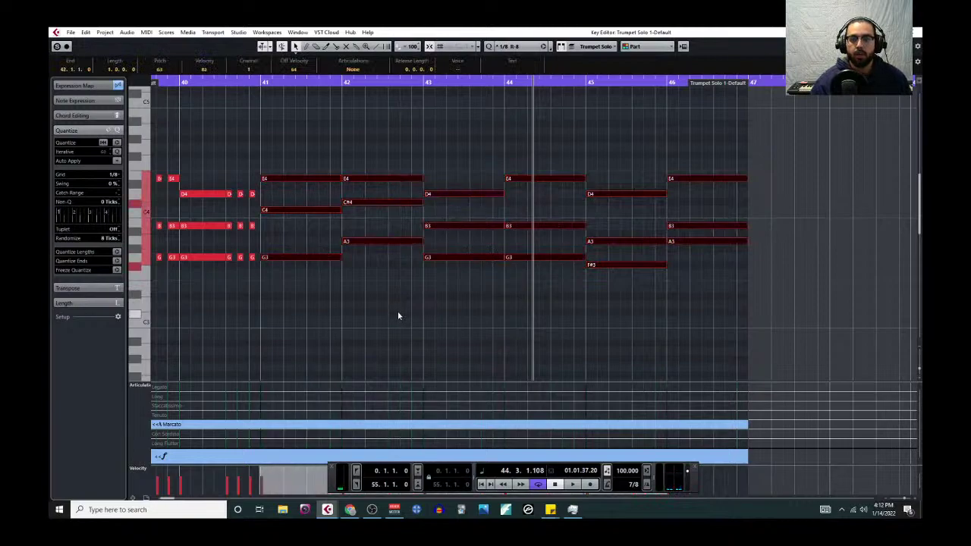
Step: Undo the bar 40 splits, the bar 39 note shortening and the marcato change, and close the Key Editor
key("ctrl+z")
key("ctrl+z")
key("ctrl+z")
key("ctrl+z")
key("ctrl+z")
key("ctrl+z")
key("ctrl+z")
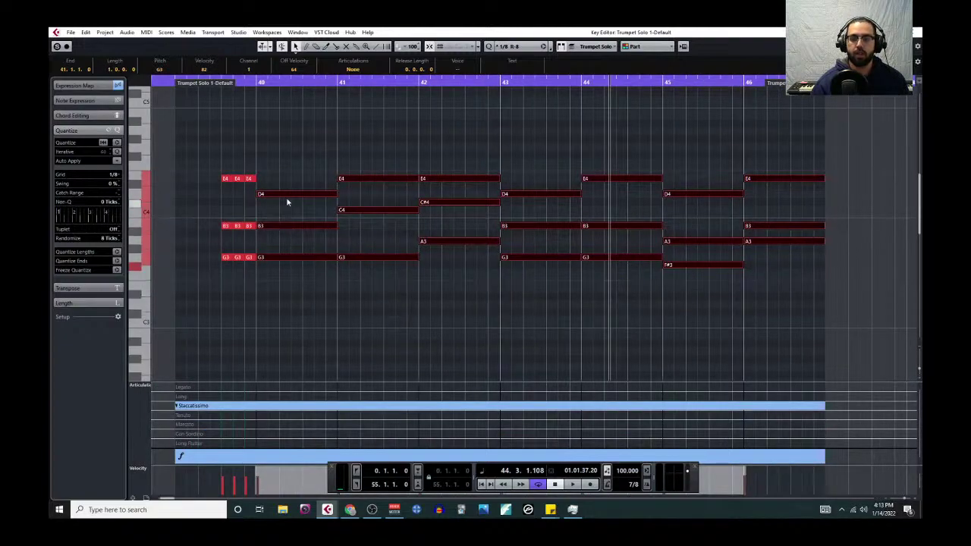
left_click(917, 31)
Step: Play the arrangement from bar 25, where the 4/4 section begins
scroll(419, 201, "left", 5)
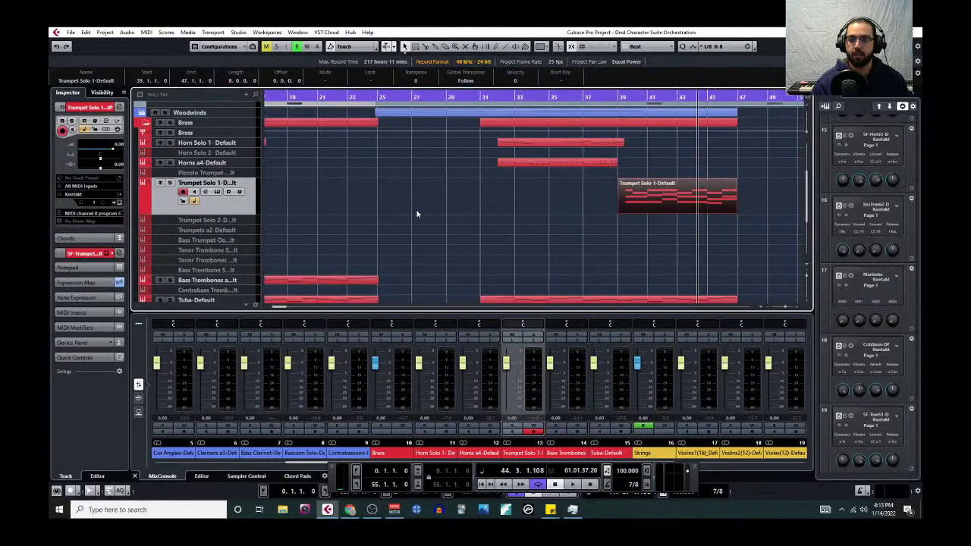
scroll(510, 247, "up", 5)
scroll(510, 249, "down", 1)
scroll(384, 119, "up", 1)
left_click(378, 98)
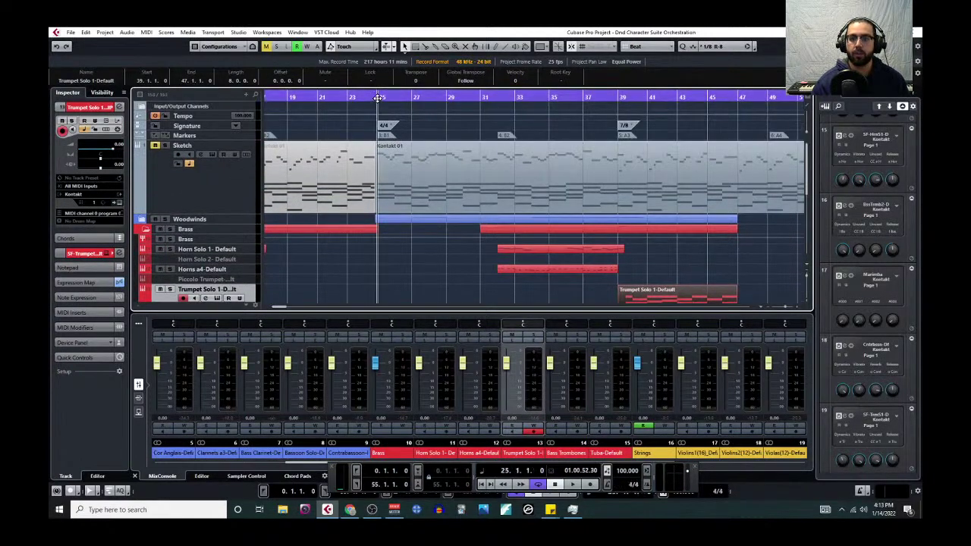
key("space")
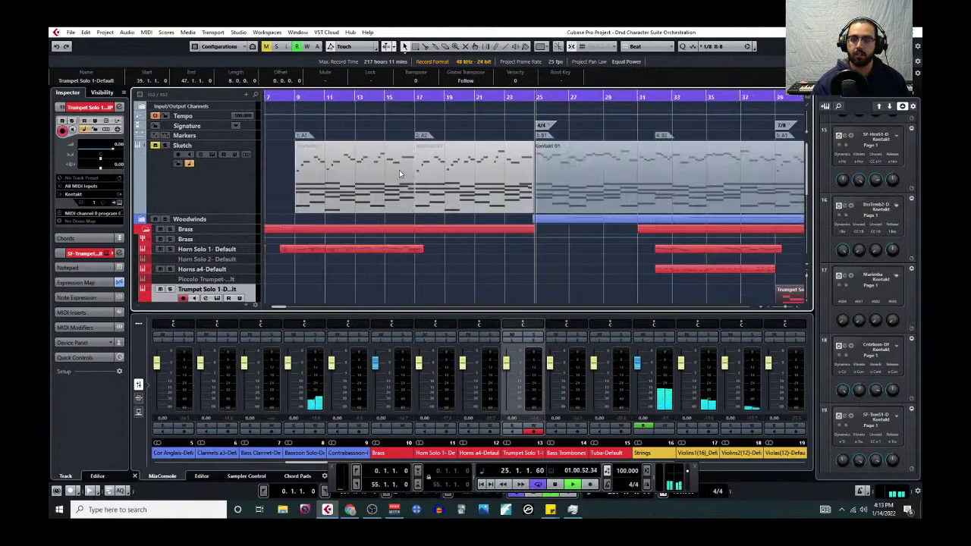
Step: Open the first Marimba part at bar 25 in the Key Editor, examine its rhythm during playback, and close it
scroll(534, 216, "down", 3)
scroll(534, 217, "down", 3)
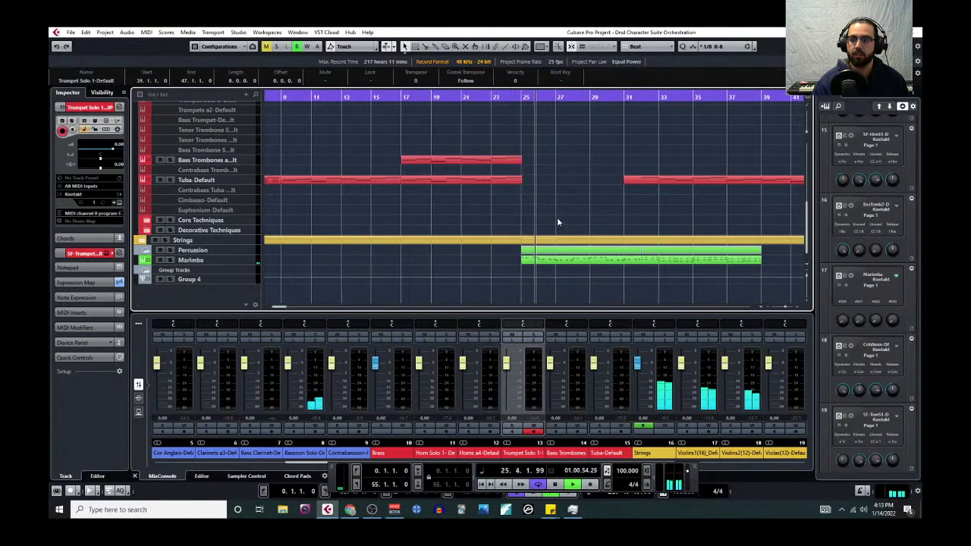
left_click(542, 259)
left_click(147, 32)
left_click(163, 42)
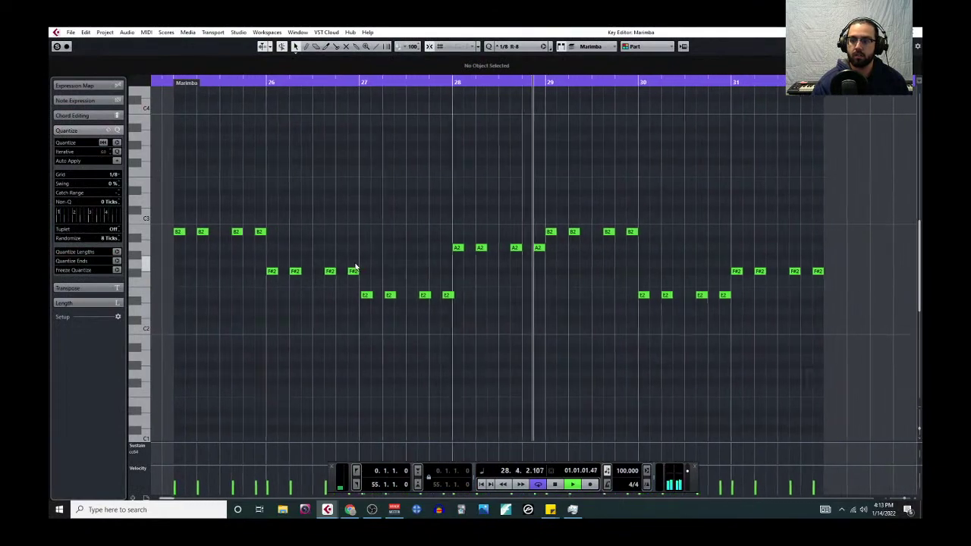
key("space")
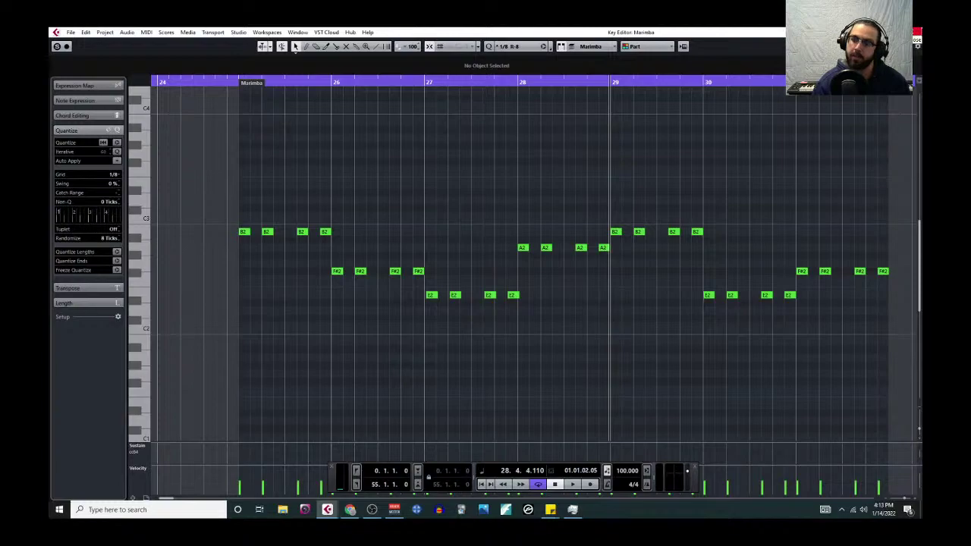
key("Return")
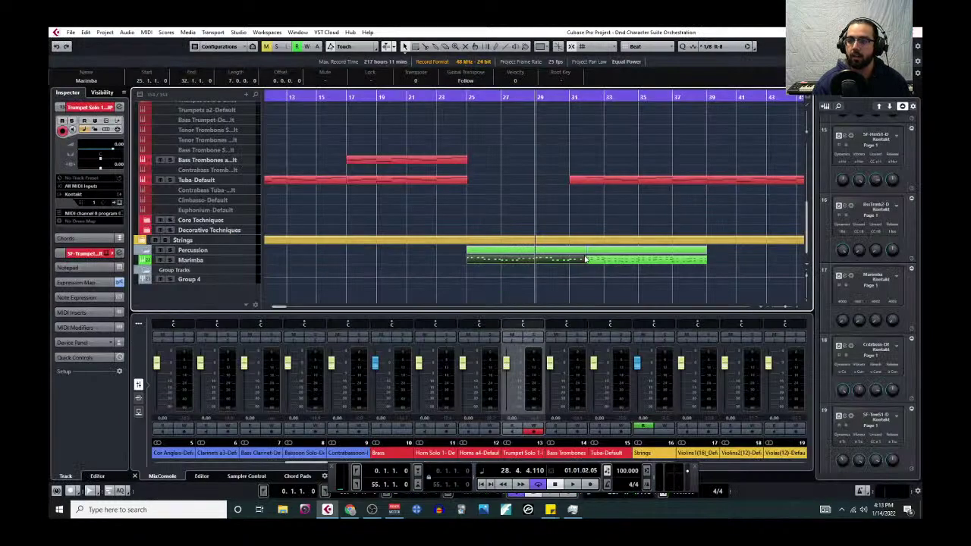
Step: Play the arrangement from the beginning while looking over the sketch, brass, strings and percussion tracks
scroll(450, 213, "left", 5)
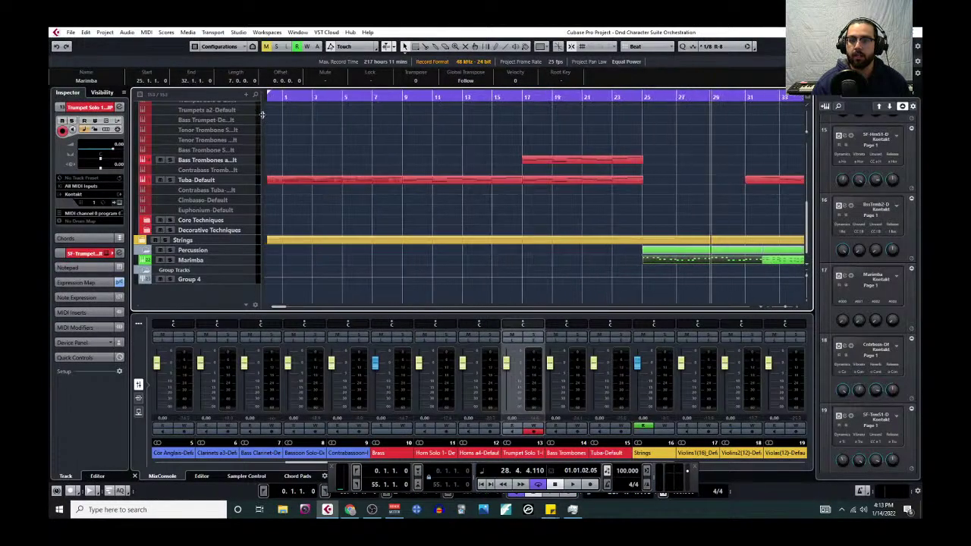
left_click(282, 94)
key("space")
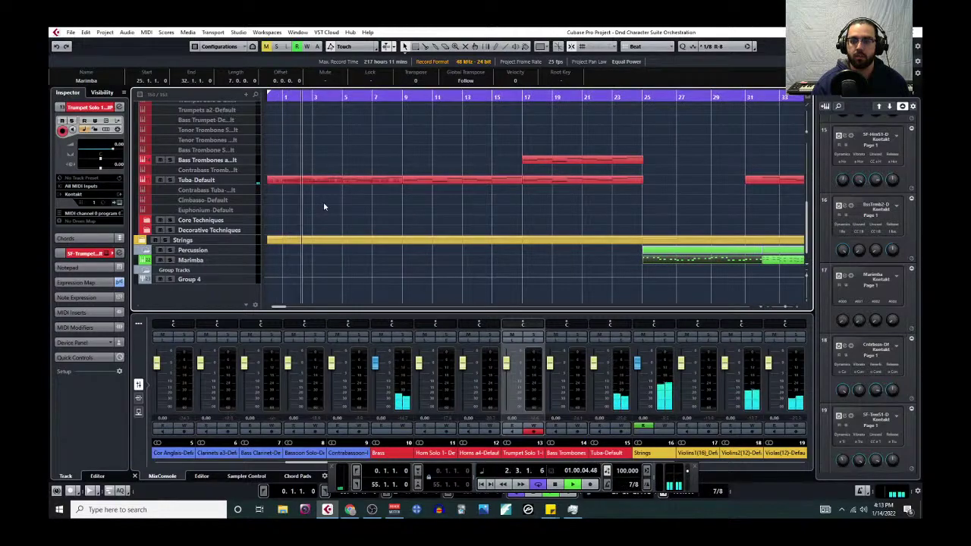
scroll(325, 205, "up", 10)
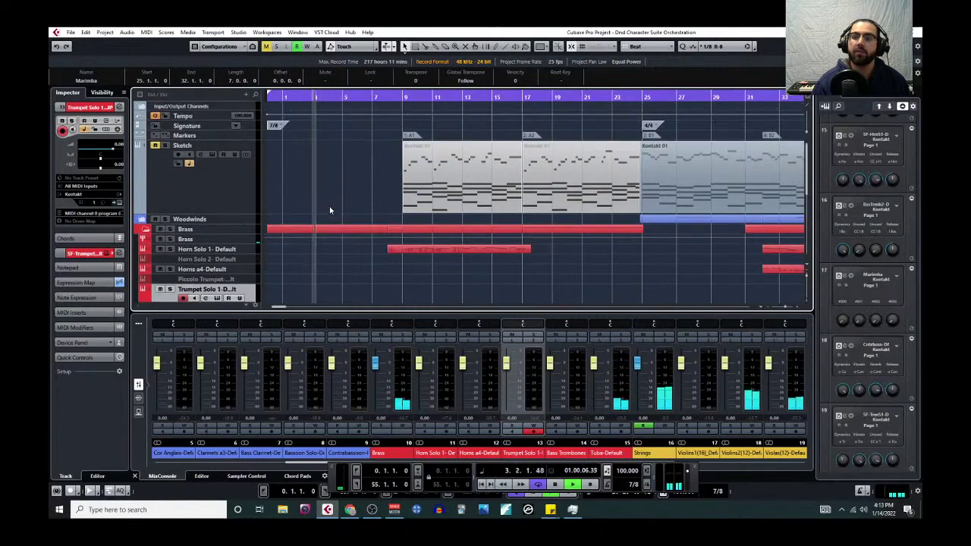
scroll(330, 209, "down", 10)
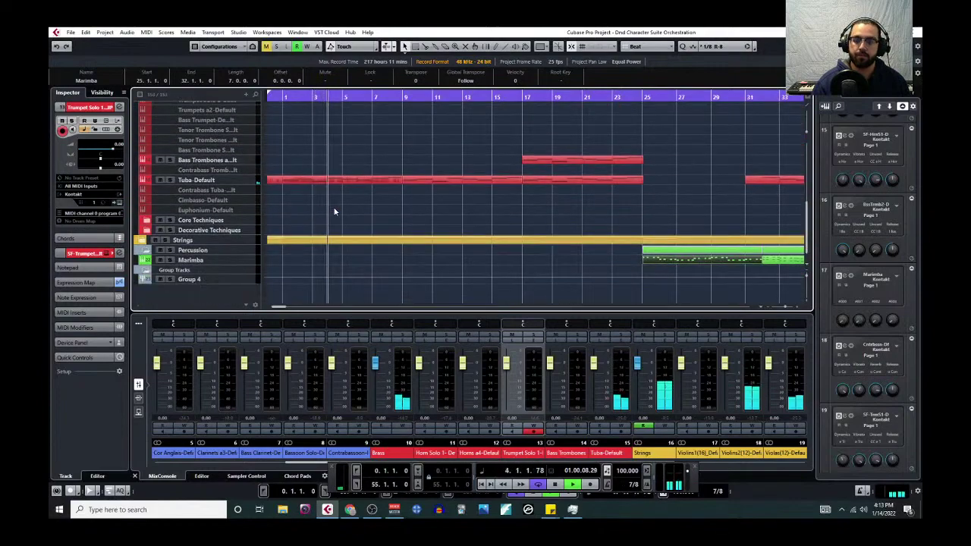
scroll(366, 211, "down", 3)
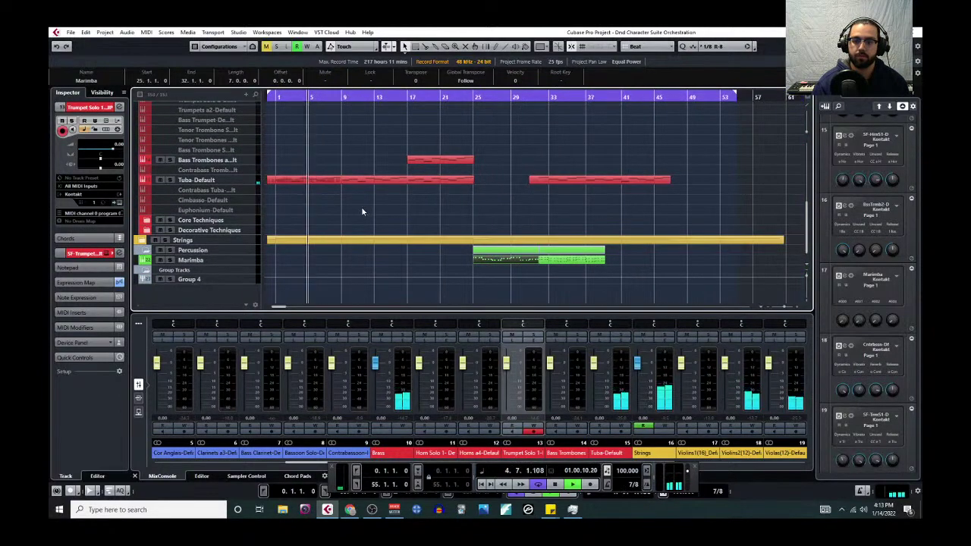
Step: Open the second Marimba part, spanning bars 32 to 39, in the Key Editor to examine its rhythm and octaves
scroll(486, 218, "right", 5)
left_click(421, 261)
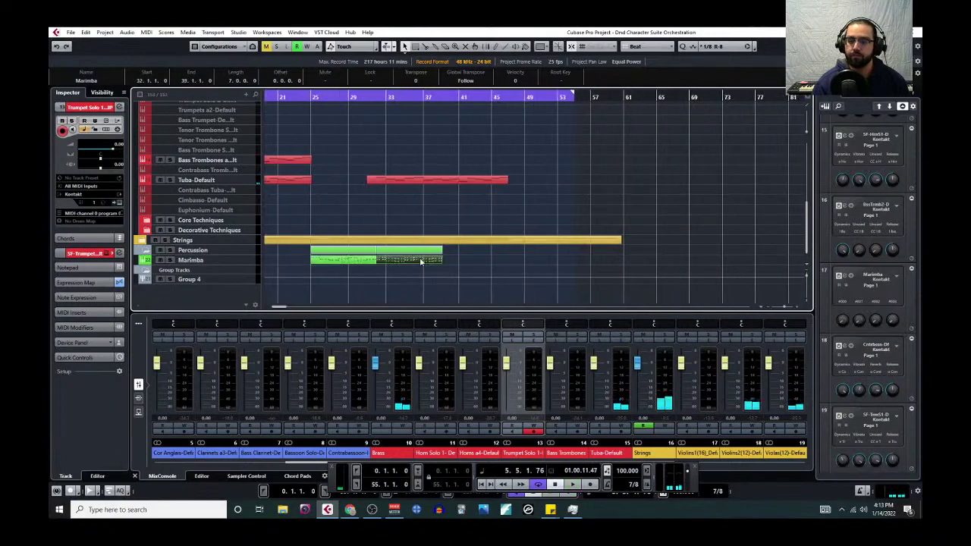
left_click(146, 33)
left_click(163, 44)
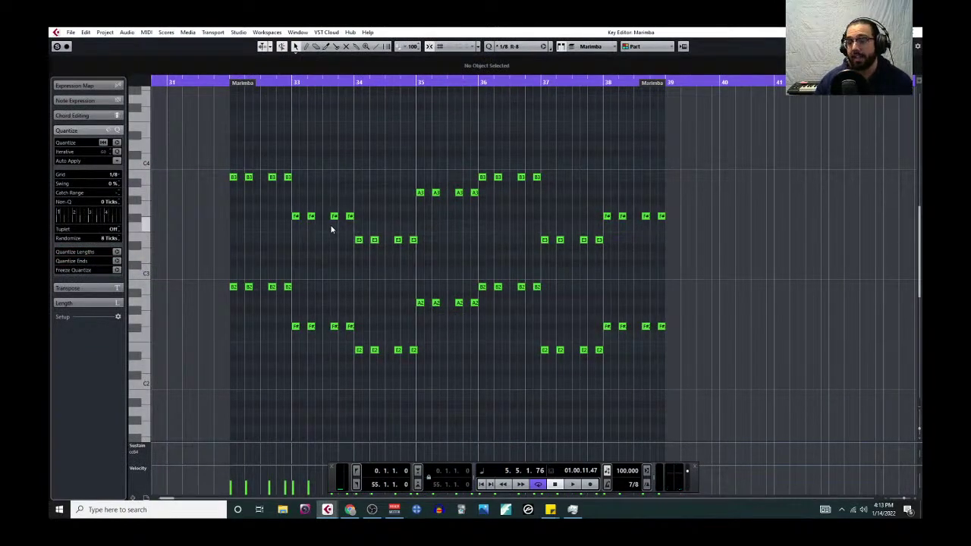
Step: Copy the Marimba part's upper-octave B3 notes in bar 32 and place the project cursor at bar 39
left_click_drag(223, 169, 293, 189)
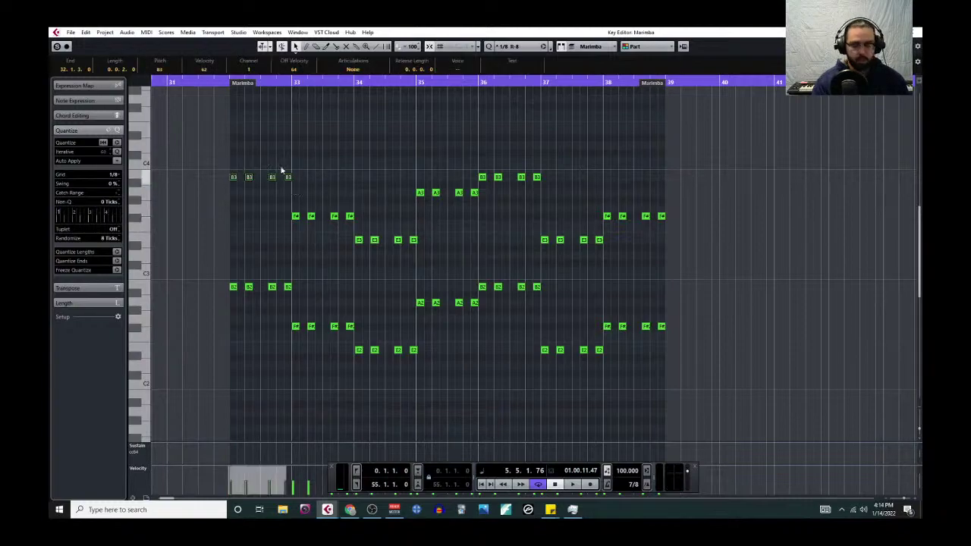
left_click(915, 32)
scroll(447, 224, "up", 6, "ctrl")
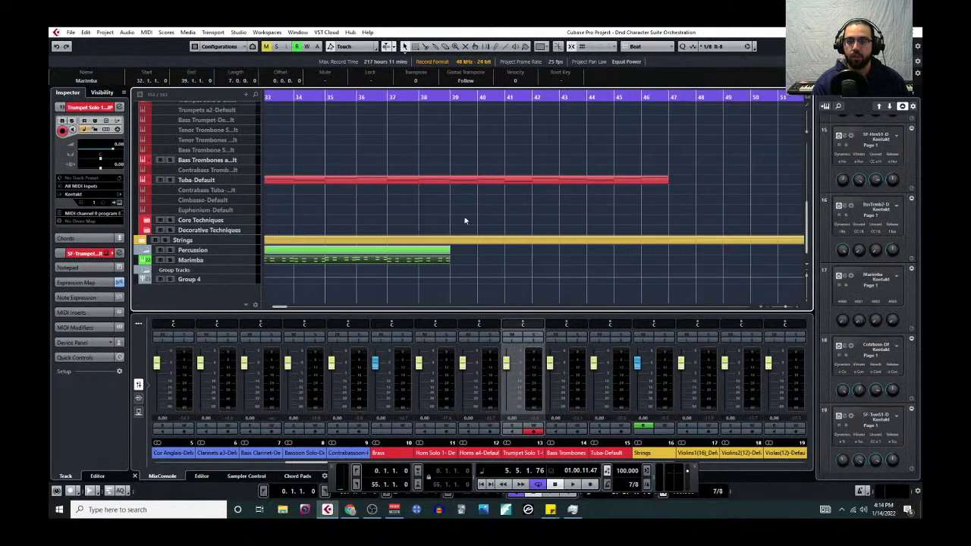
scroll(481, 218, "up", 3)
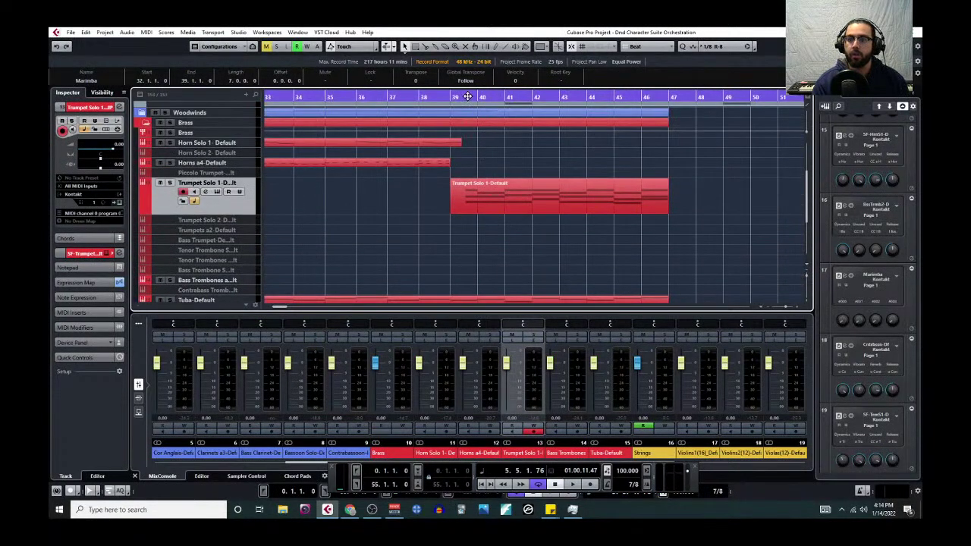
left_click_drag(452, 97, 423, 97)
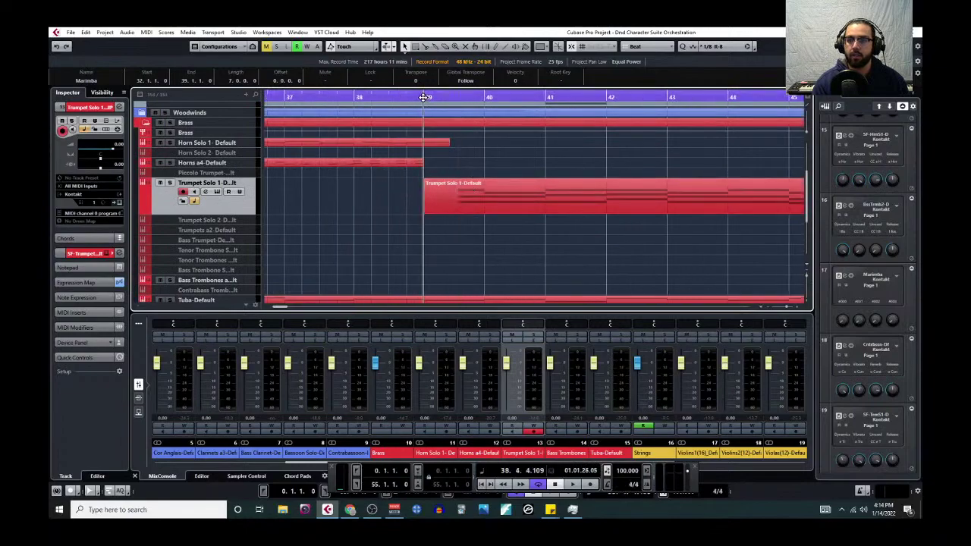
left_click(147, 33)
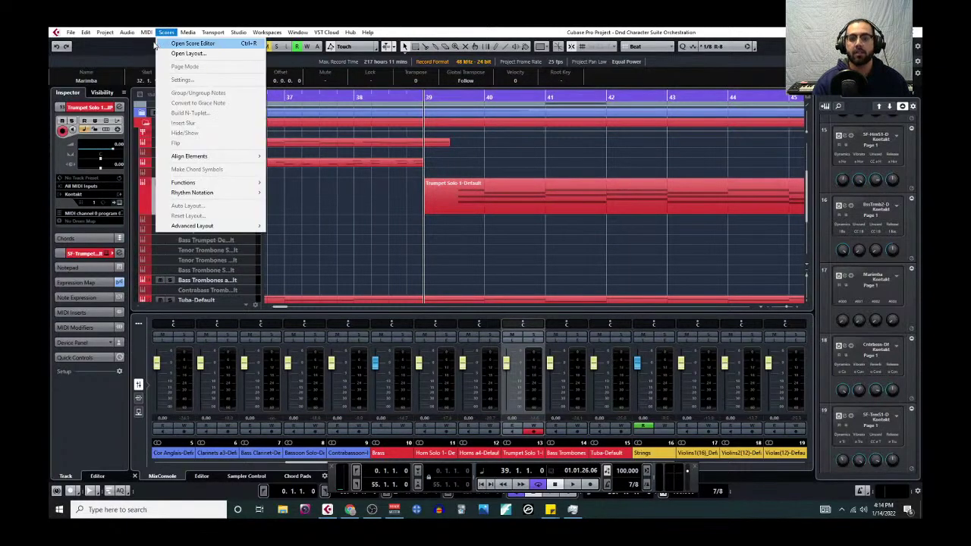
left_click(214, 81)
scroll(379, 190, "left", 1)
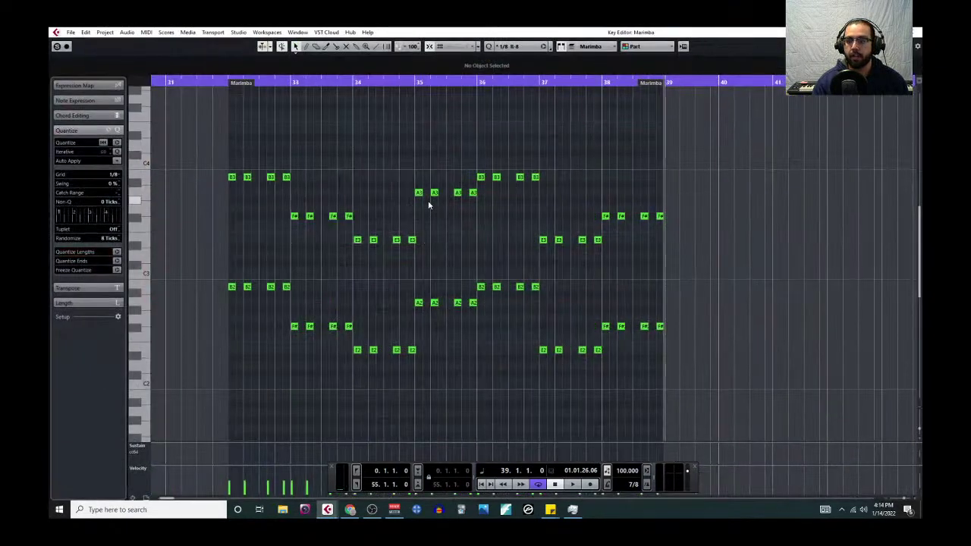
scroll(428, 201, "right", 4)
left_click(916, 32)
Step: Paste the copied marimba rhythm into the Trumpet Solo 1 part at bar 39, raise it one octave to B4 and mute it
left_click(502, 200)
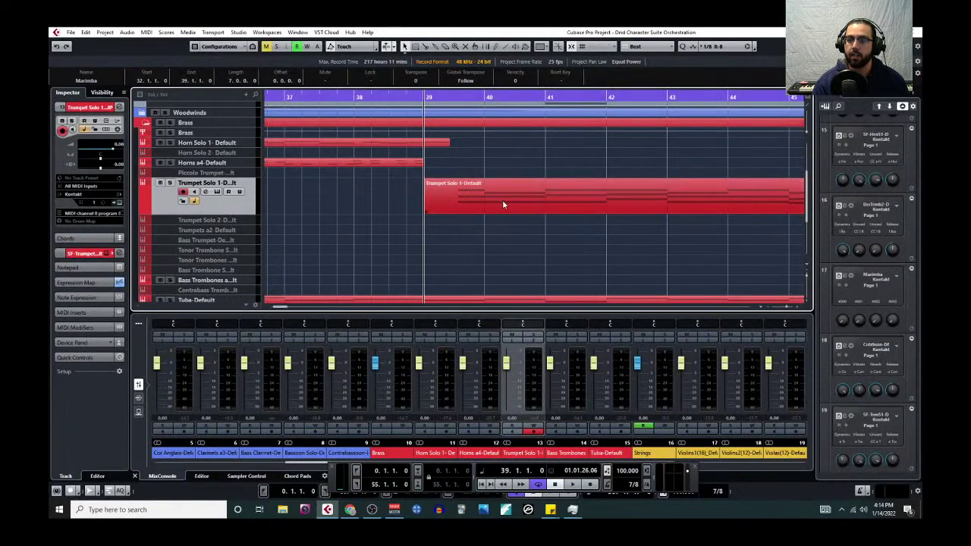
left_click(146, 32)
left_click(195, 60)
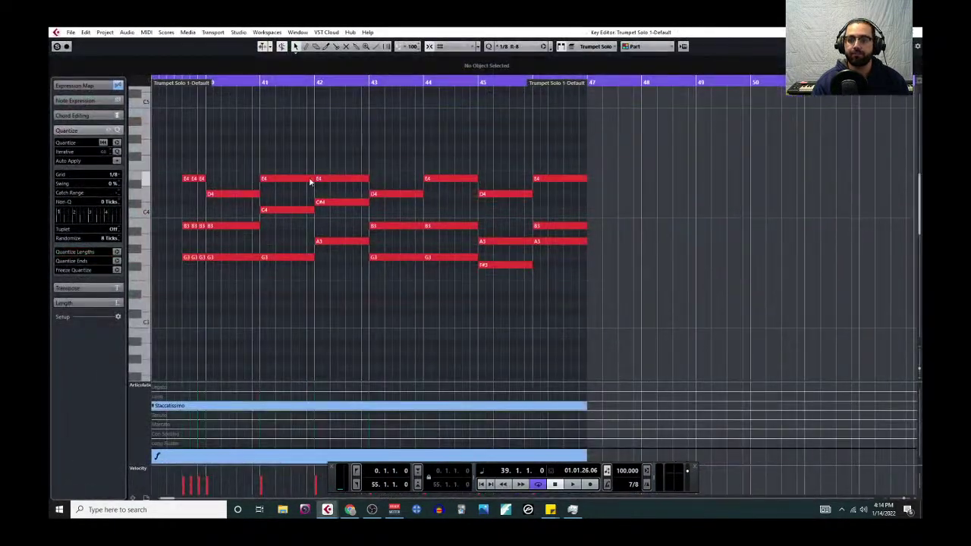
scroll(277, 179, "left", 3)
key("ctrl+v")
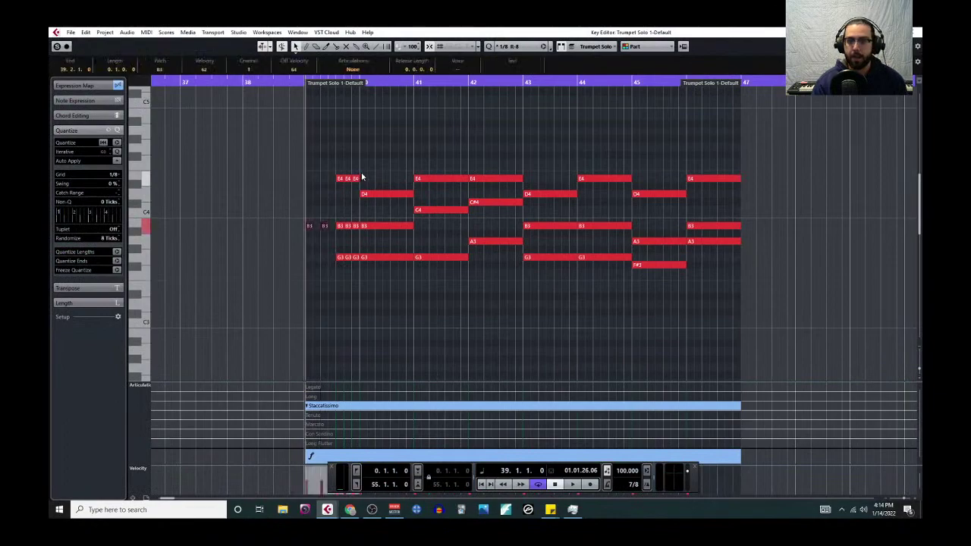
key("shift+Up")
key("shift+m")
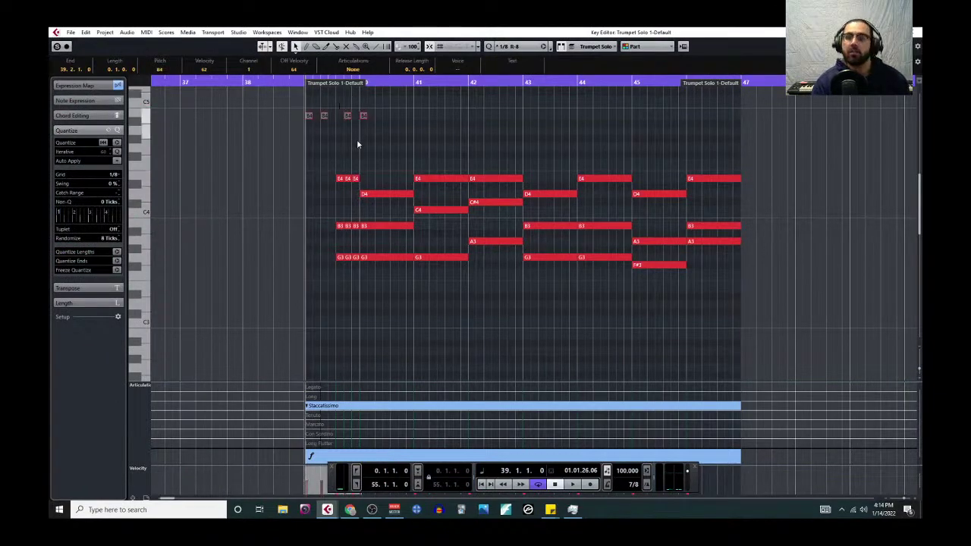
Step: Move the three repeated chords in bar 39 so they line up with the first three muted B4 guide notes
scroll(357, 143, "up", 2)
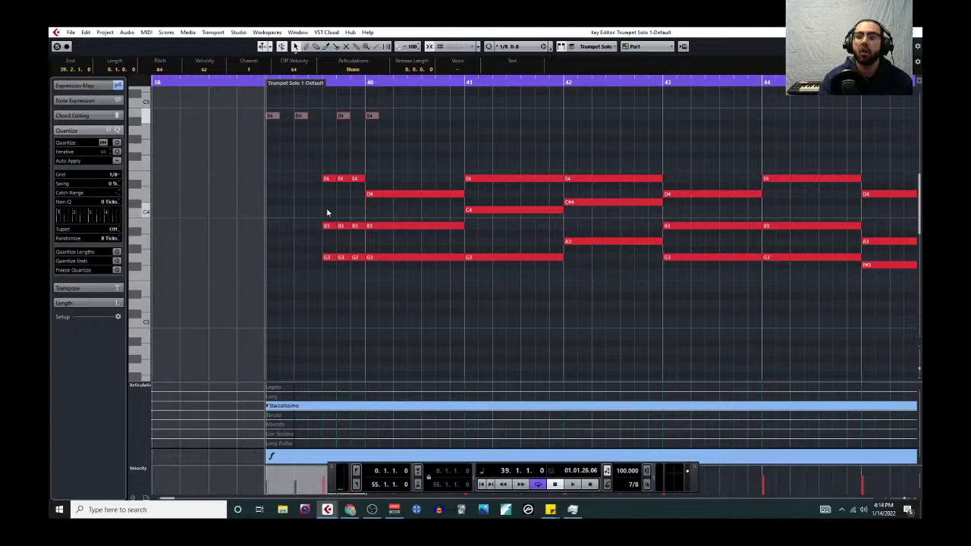
left_click_drag(325, 163, 273, 258)
left_click_drag(332, 161, 303, 259)
left_click_drag(352, 156, 342, 260)
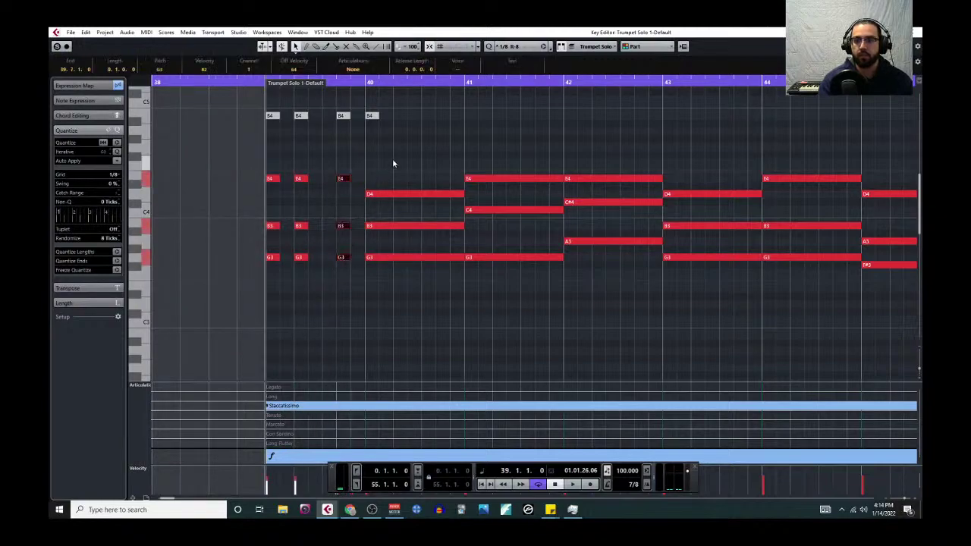
Step: Split the sustained D4, B3 and G3 chord in bar 40 into repeated eighth notes
left_click_drag(391, 156, 409, 278)
right_click(410, 278)
left_click(457, 277)
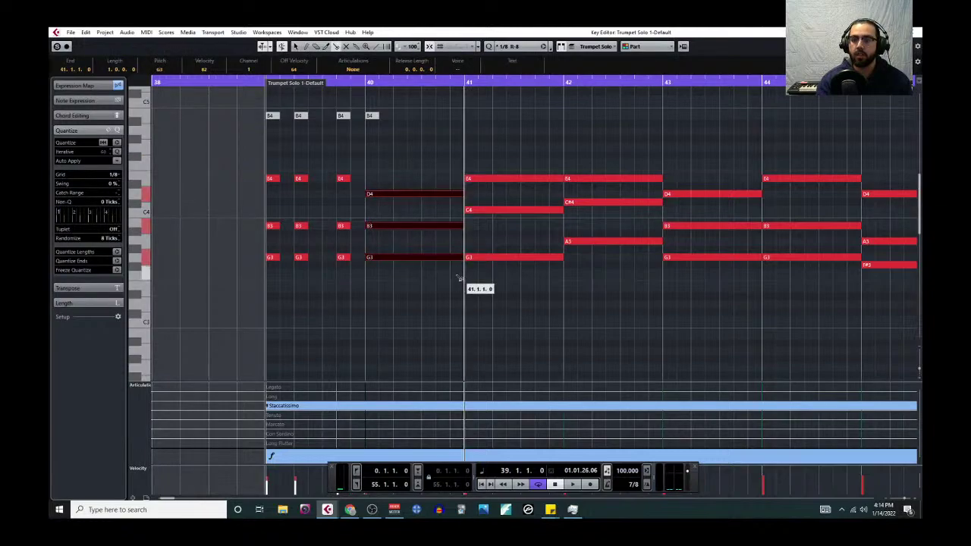
left_click(380, 258, "alt")
key("1")
scroll(350, 209, "up", 2)
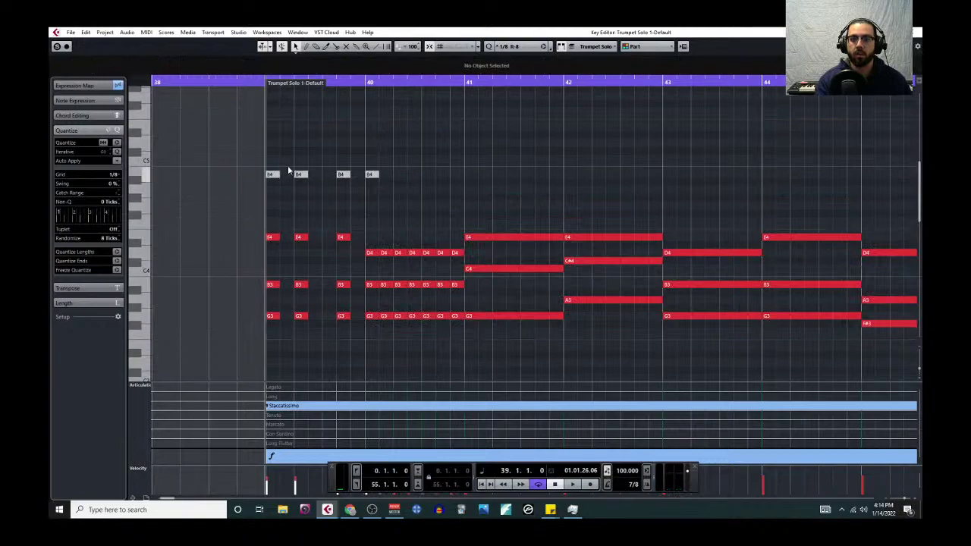
Step: Copy the second and third muted B4 guide notes of bar 39 to position 40.3 in bar 40
left_click_drag(267, 158, 383, 182)
left_click_drag(293, 168, 346, 190)
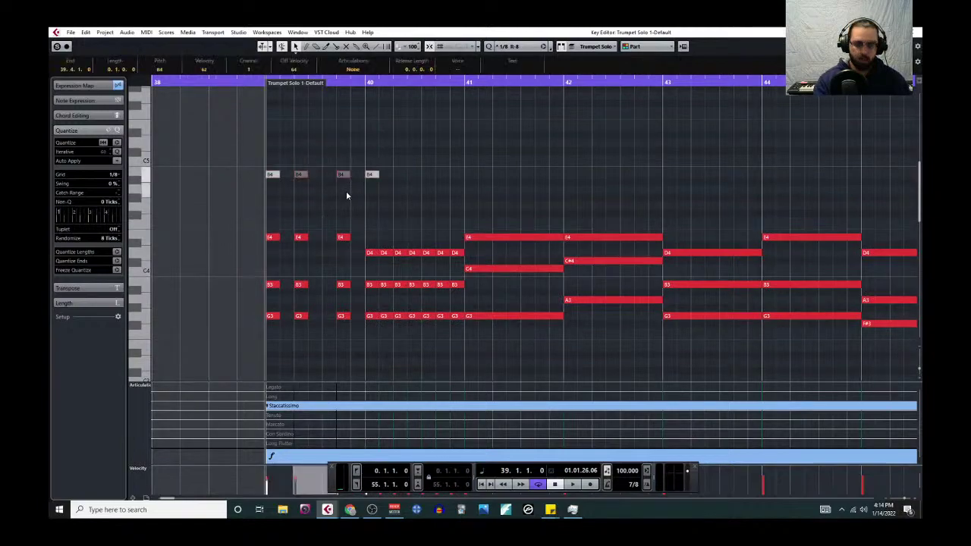
left_click(394, 84)
key("ctrl+v")
left_click(438, 137)
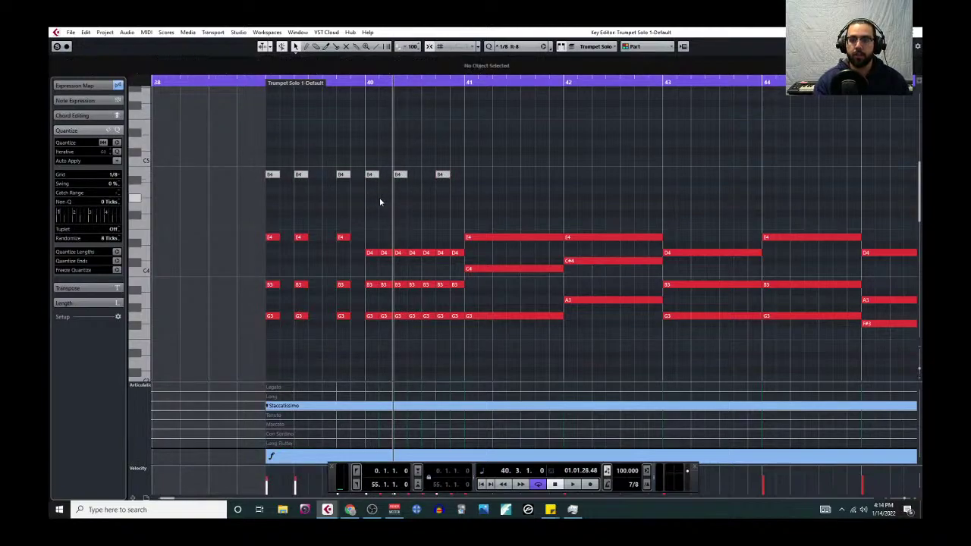
Step: Delete the eighth-note chords in bar 40 that do not line up with the muted B4 guide notes
left_click_drag(384, 238, 393, 332)
left_click_drag(415, 245, 437, 338)
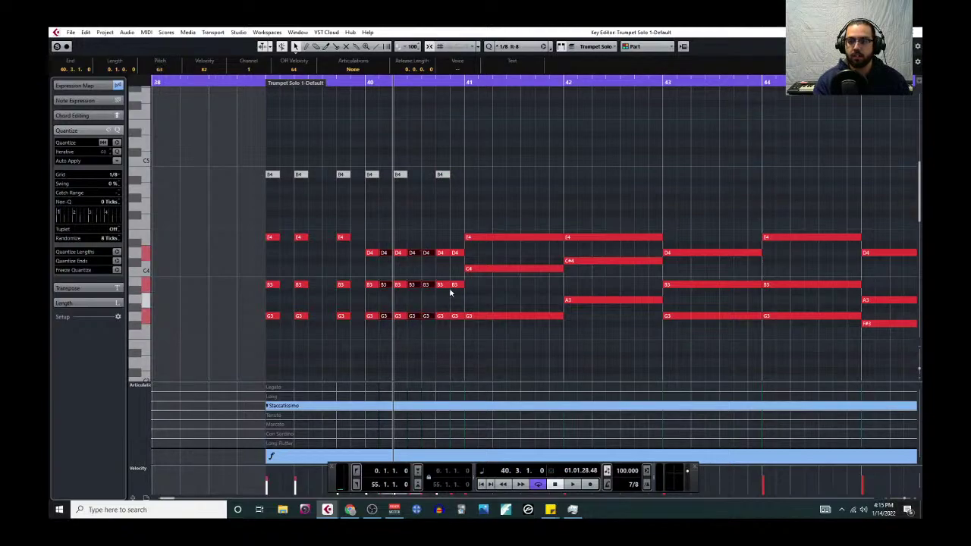
left_click_drag(455, 242, 457, 327)
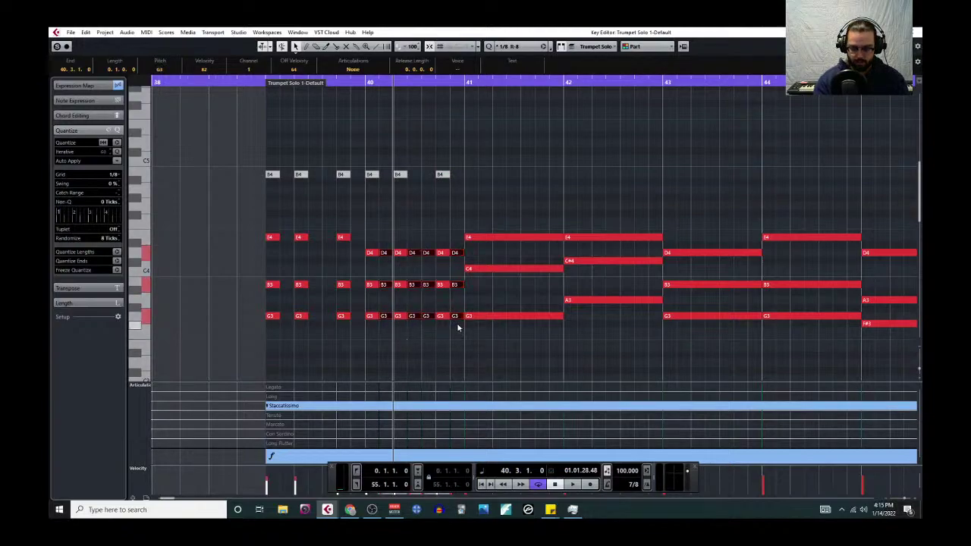
key("Delete")
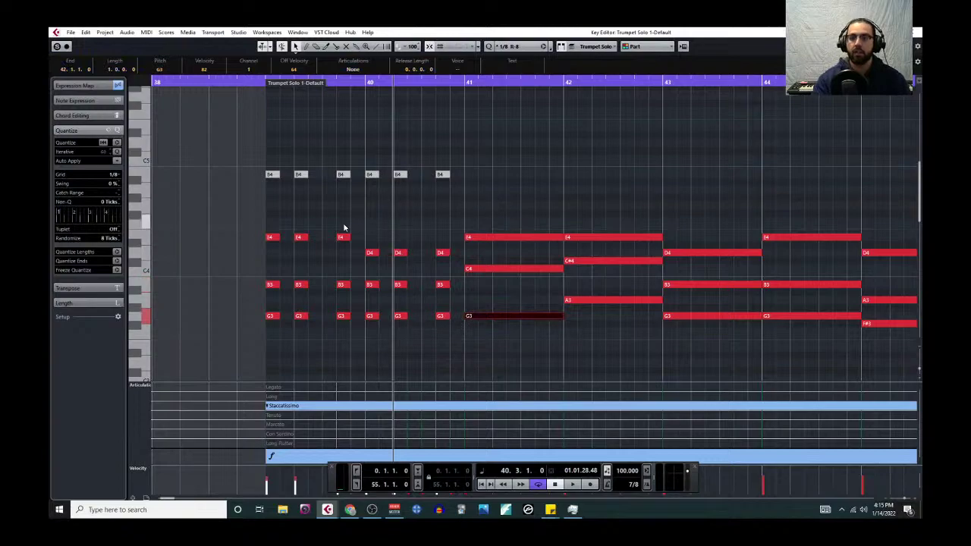
Step: Split the bar 41 chord at 41.3 and 41.6 and shorten the resulting chords to eighth notes
left_click(490, 211)
left_click_drag(490, 211, 481, 339)
right_click(481, 339)
left_click(526, 338)
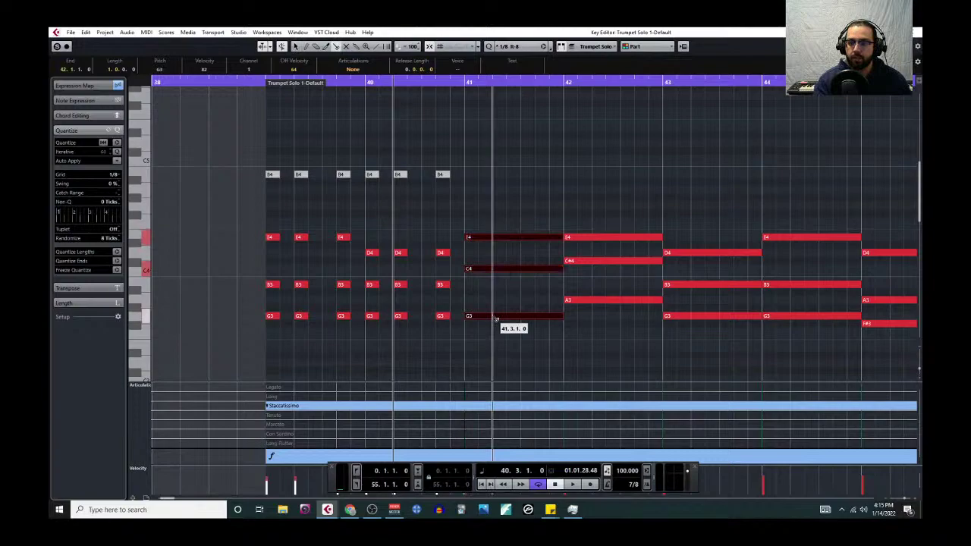
left_click(496, 318)
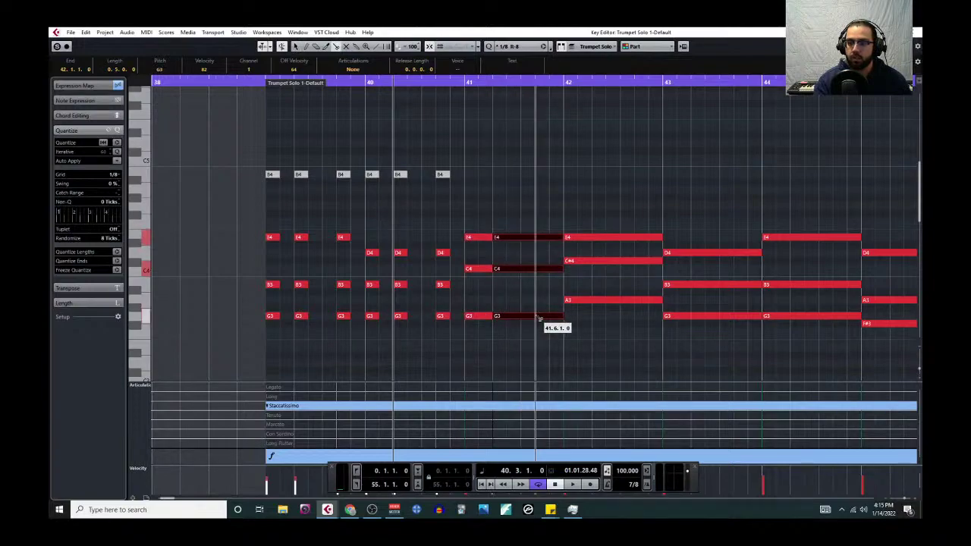
left_click(536, 237)
left_click_drag(481, 220, 483, 336)
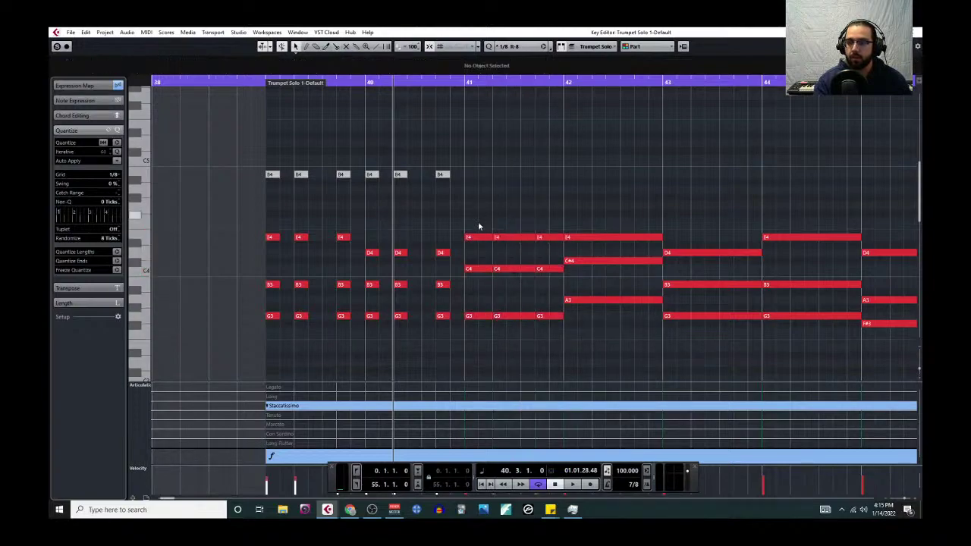
left_click_drag(559, 315, 547, 316)
left_click_drag(514, 217, 508, 316)
Step: Play the trumpet part from bar 39 to hear the new chord rhythm
left_click(265, 82)
key("space")
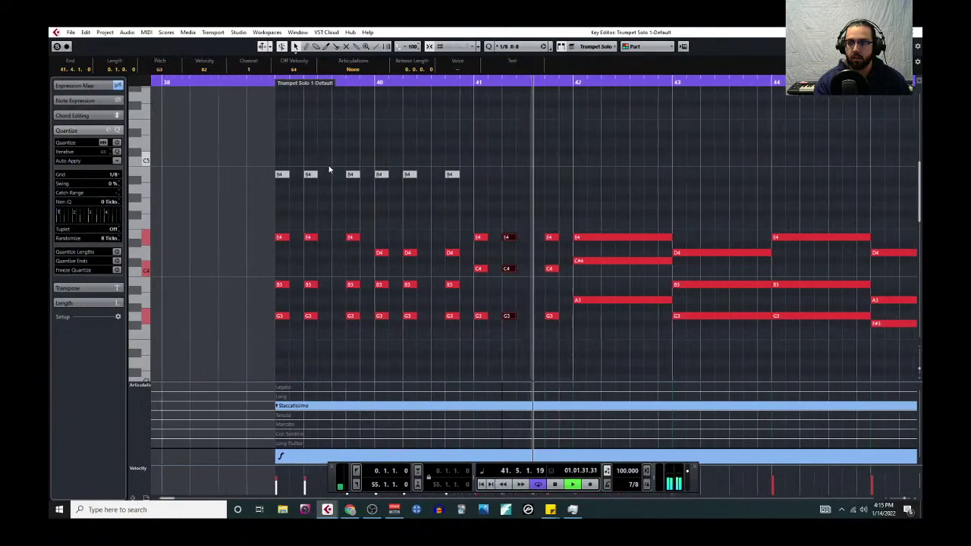
key("space")
Step: Audition the Marcato articulation on the trumpet part from bar 39 and set it back to Staccatissimo
scroll(387, 224, "down", 2)
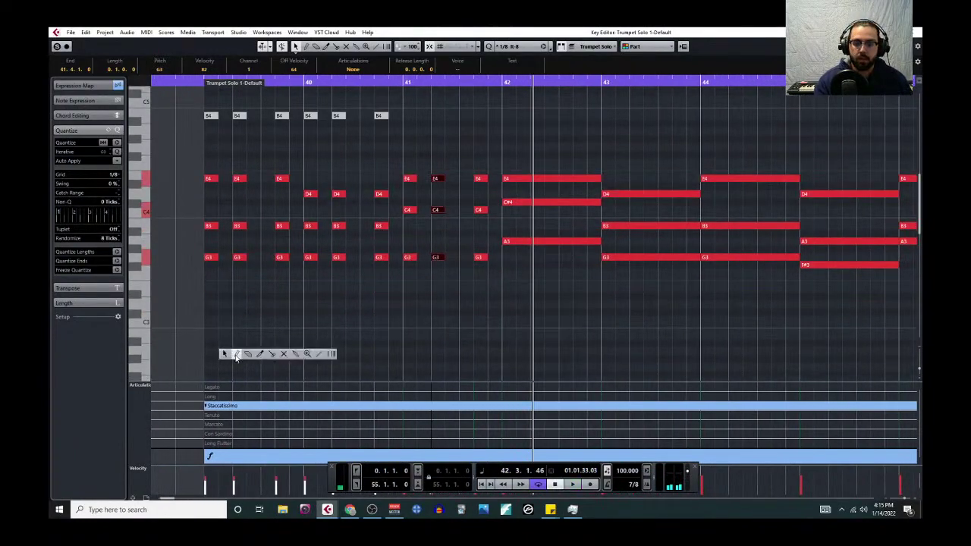
left_click_drag(219, 406, 219, 423)
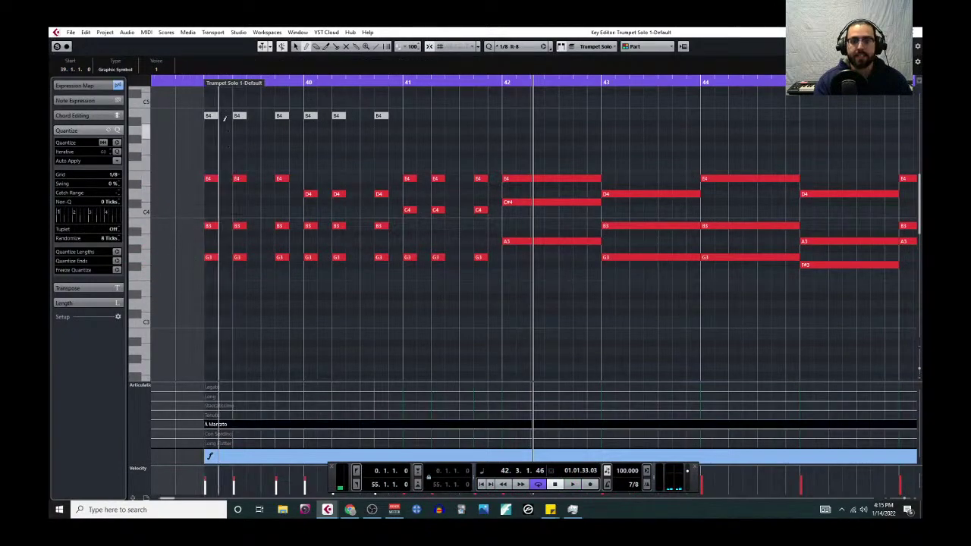
key("space")
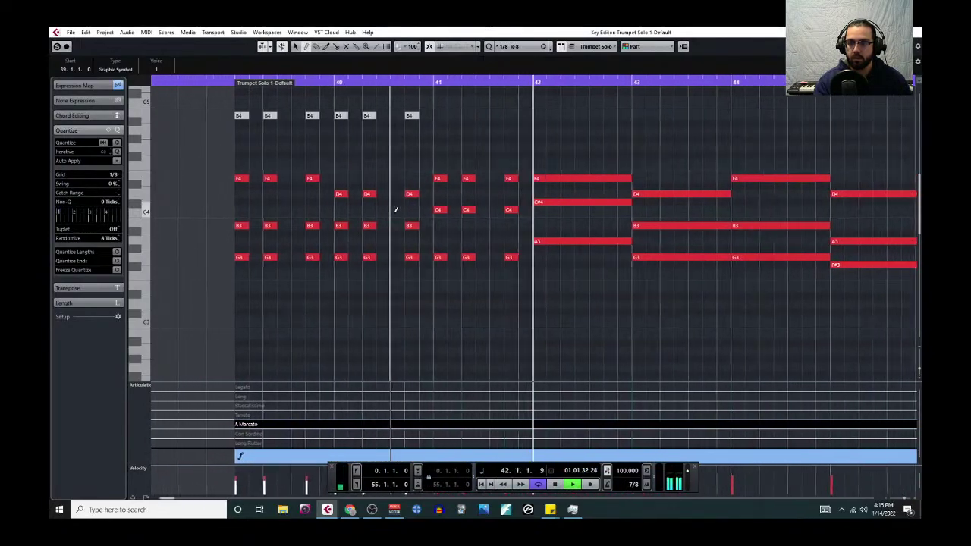
key("space")
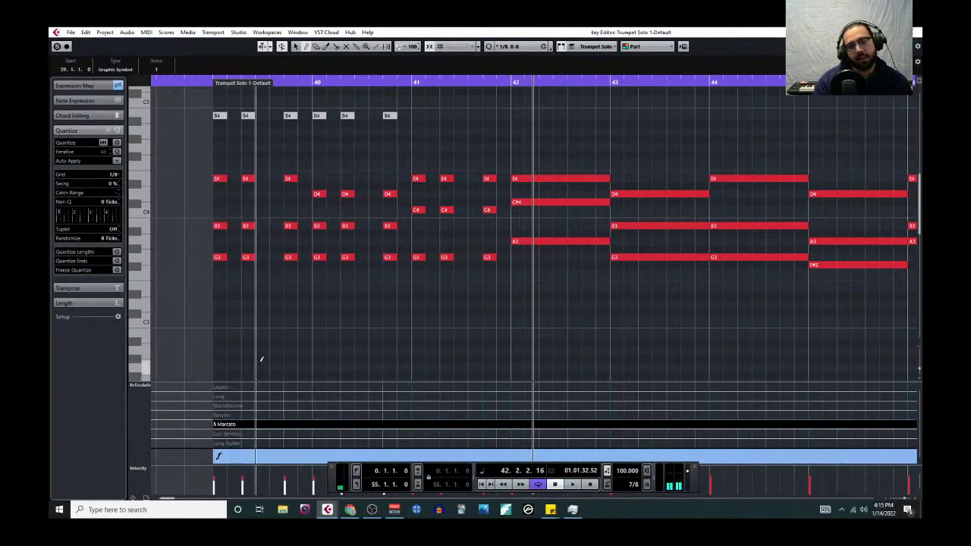
left_click(216, 405)
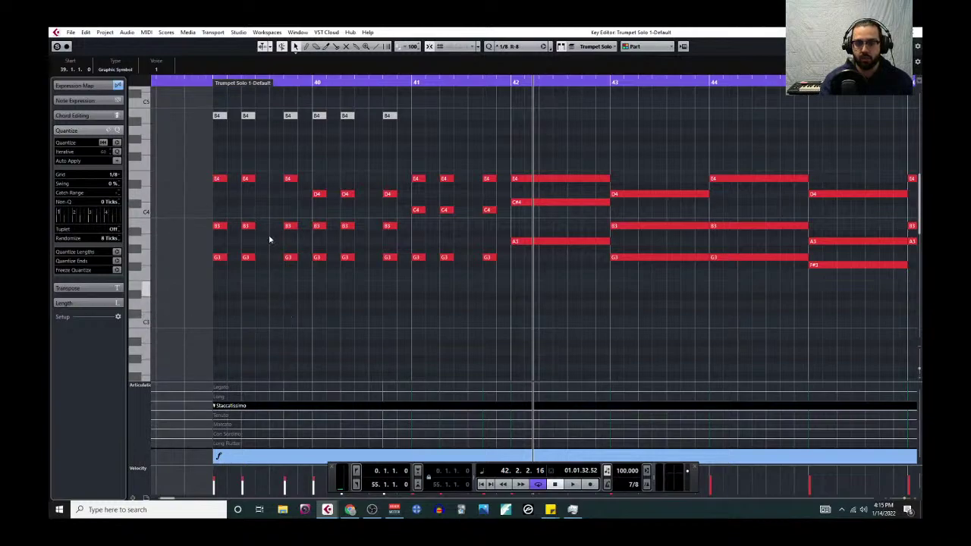
Step: Lengthen all the unmuted trumpet chords in bars 39 to 41 to quarter notes
left_click_drag(216, 160, 497, 298)
left_click_drag(493, 258, 510, 259)
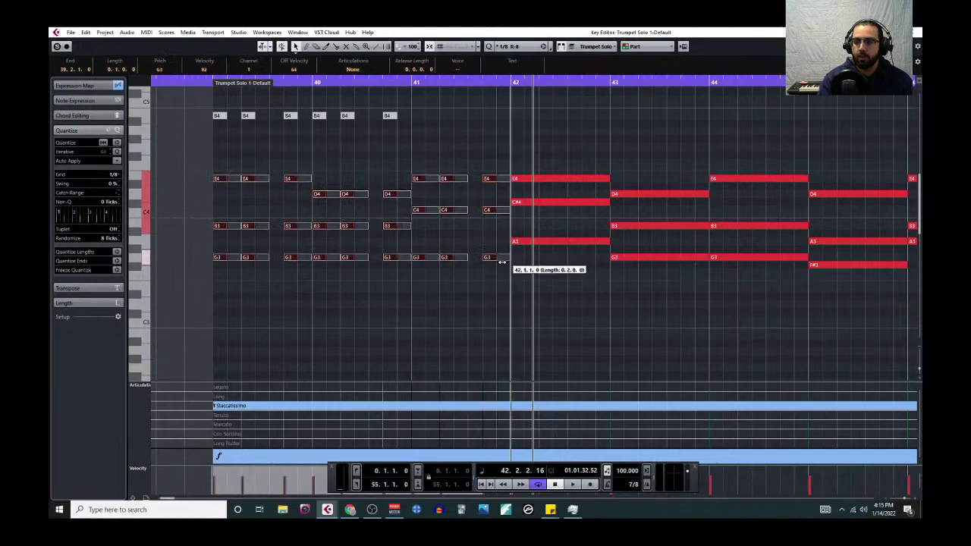
left_click(482, 287)
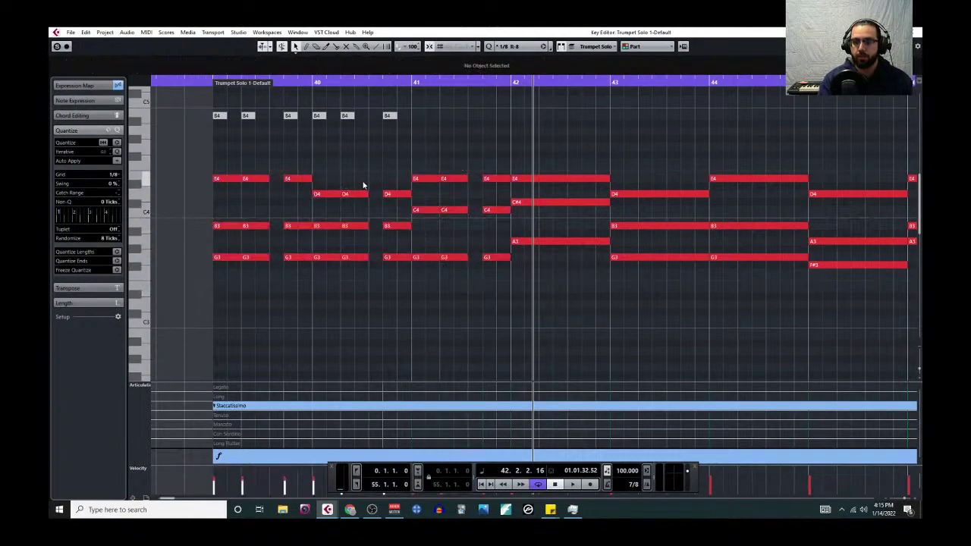
Step: Play the lengthened trumpet chords from bar 39 and compare their first E4 with the sustained E4 in bar 42
left_click(210, 84)
key("space")
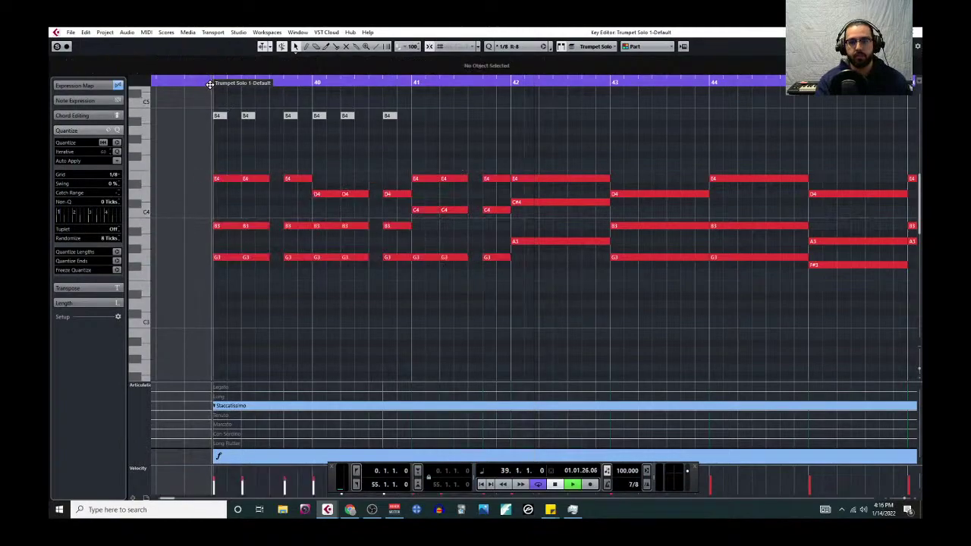
left_click(497, 179)
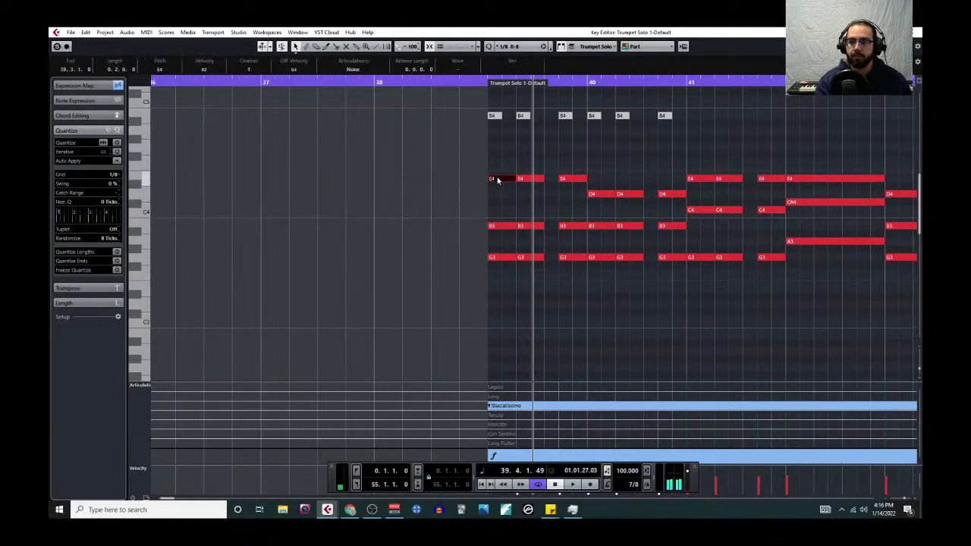
left_click(807, 180)
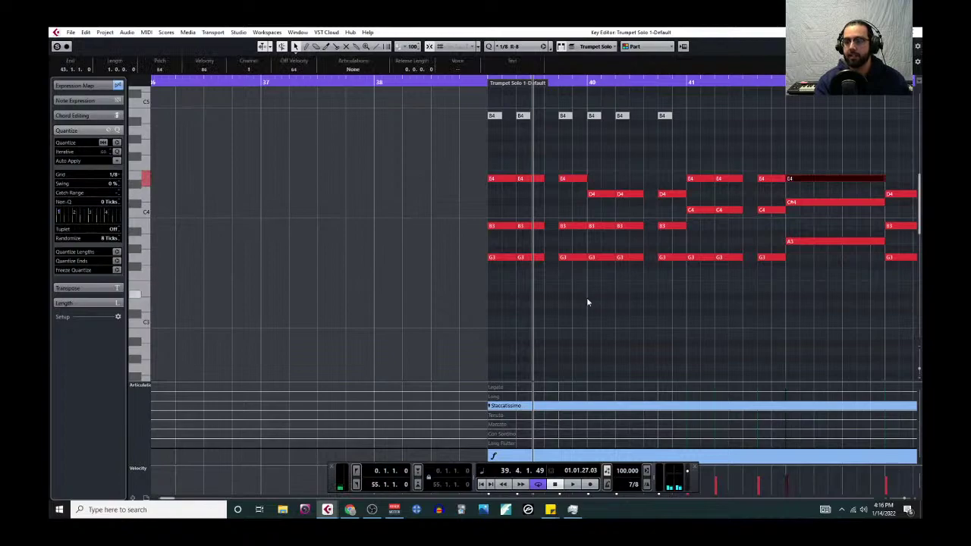
scroll(588, 302, "right", 3)
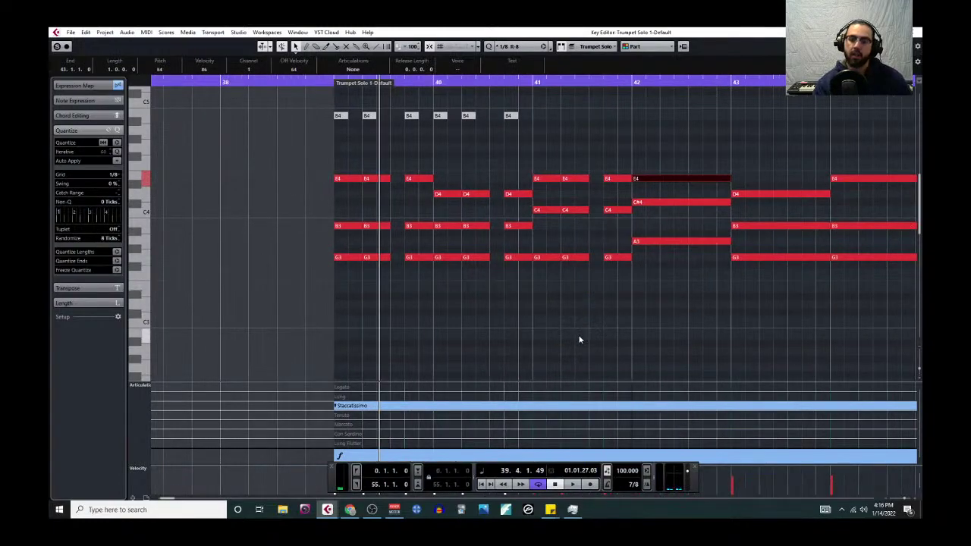
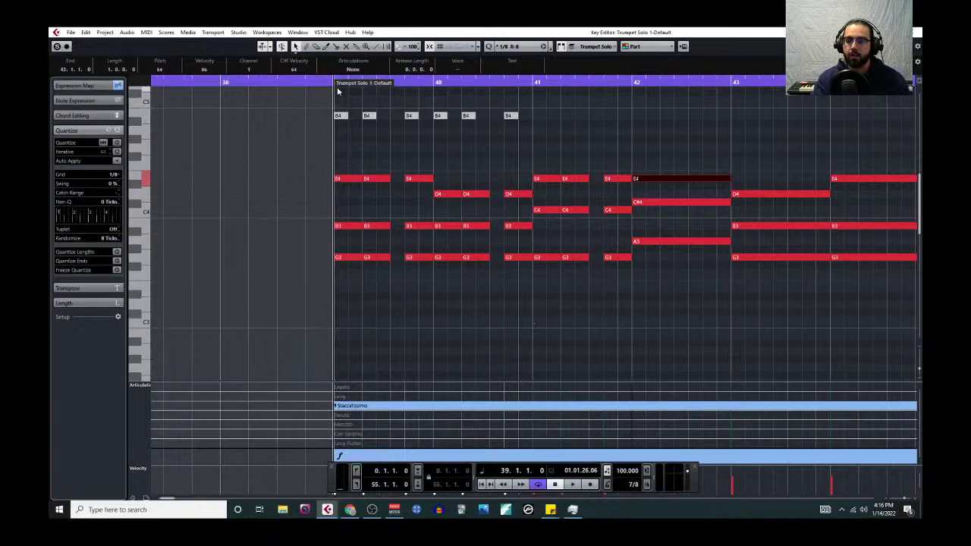
Step: Play the quarter-note trumpet chords from bar 39 once more
key("space")
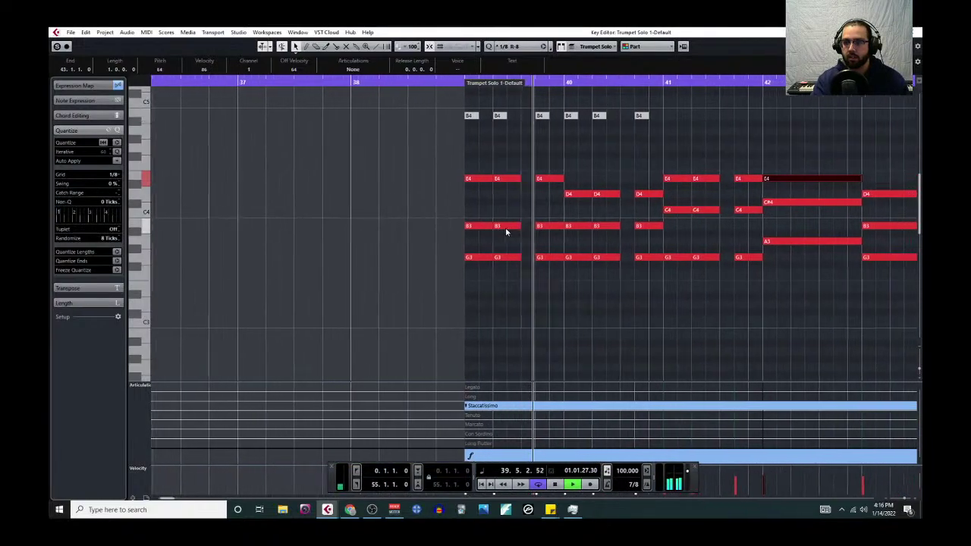
right_click(455, 334)
key("space")
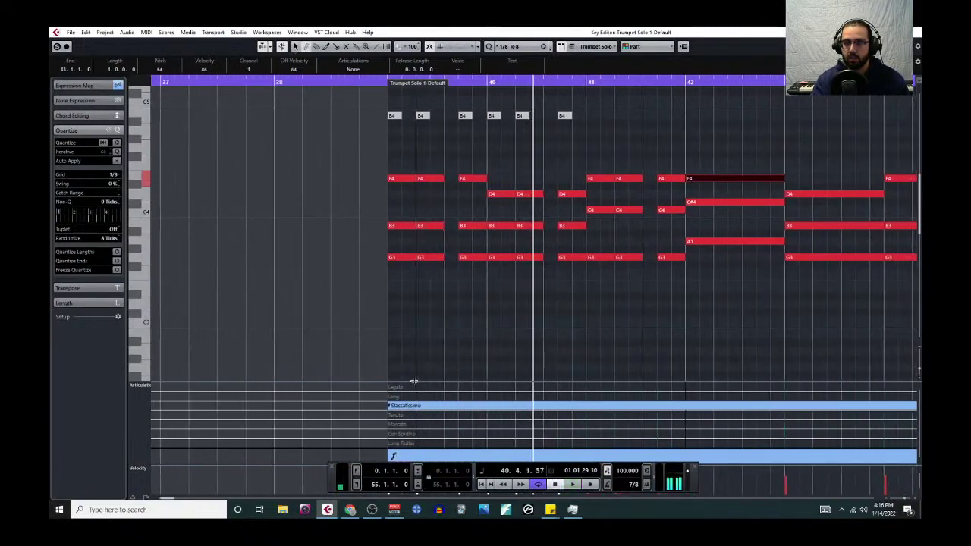
Step: Try the trumpet chords in bars 39 to 41 as eighth notes with the Long articulation and play them
left_click_drag(405, 156, 630, 294)
left_click_drag(647, 139, 675, 277)
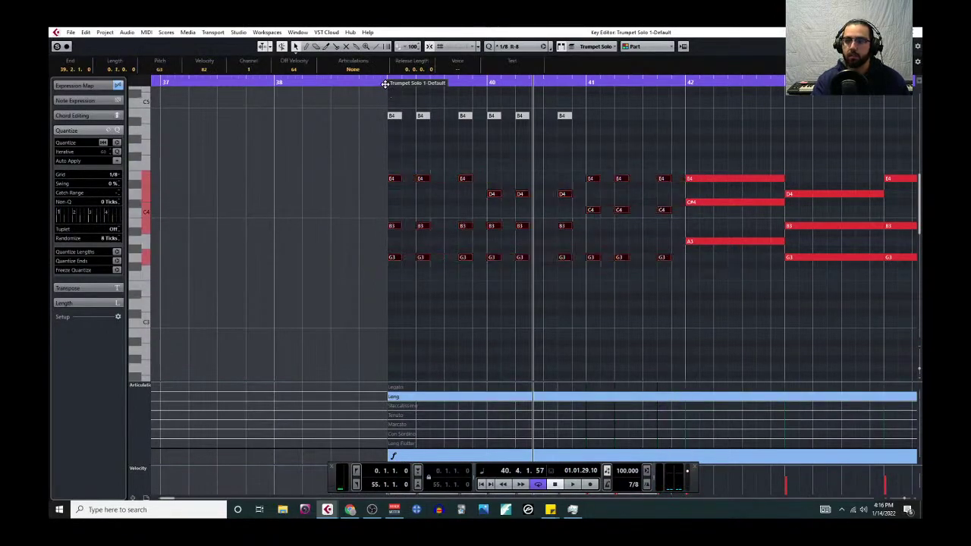
key("space")
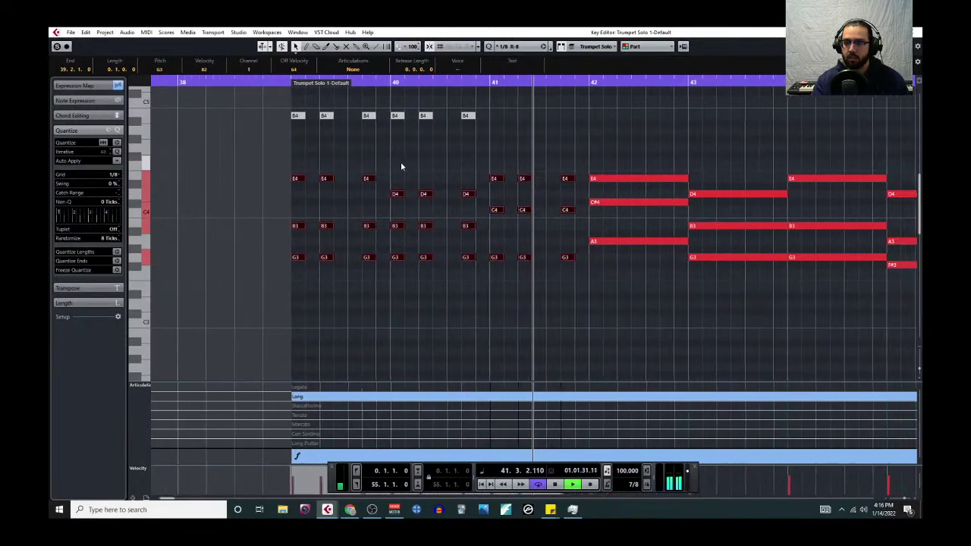
key("space")
Step: Glue the repeated trumpet notes in bars 39 to 41 into one sustained chord per bar
scroll(397, 265, "down", 3)
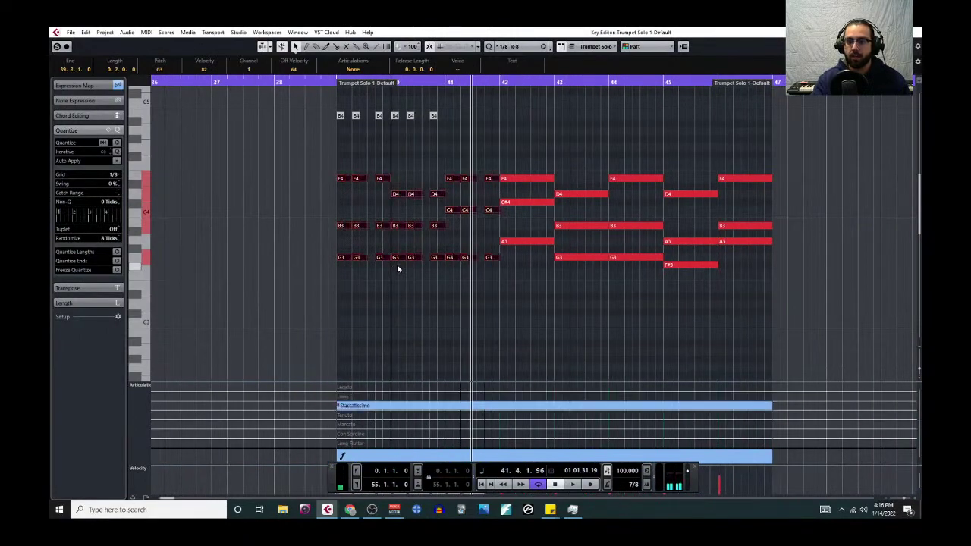
right_click(406, 294)
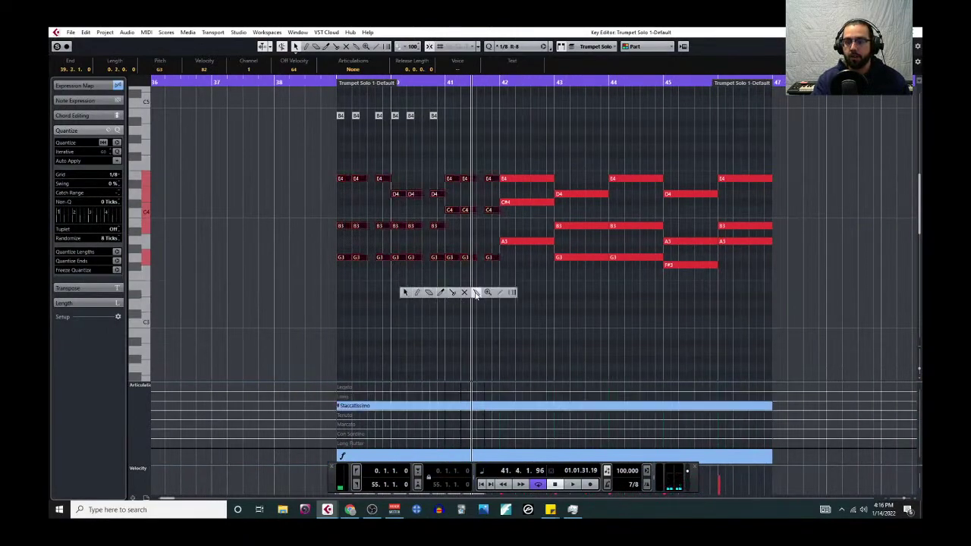
left_click(475, 294)
left_click(342, 258)
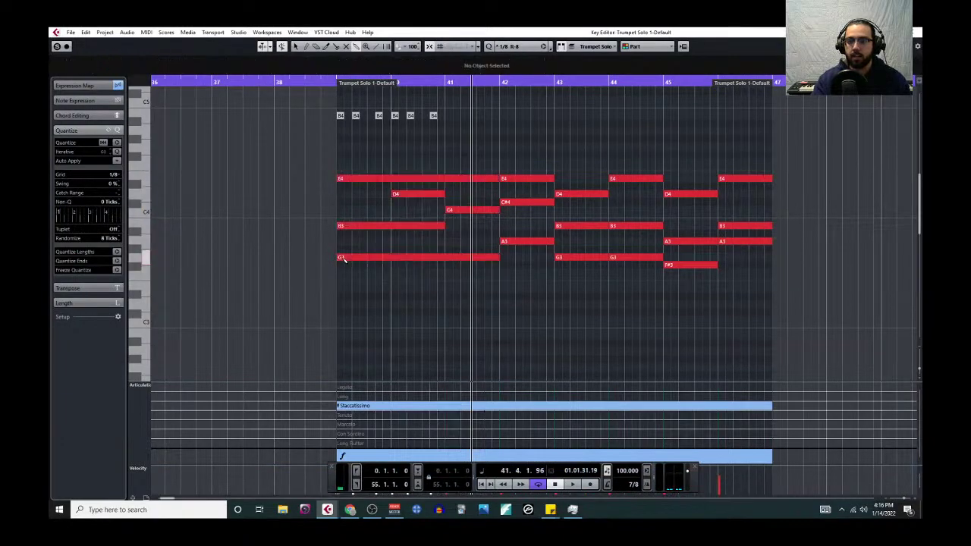
key("ctrl+z")
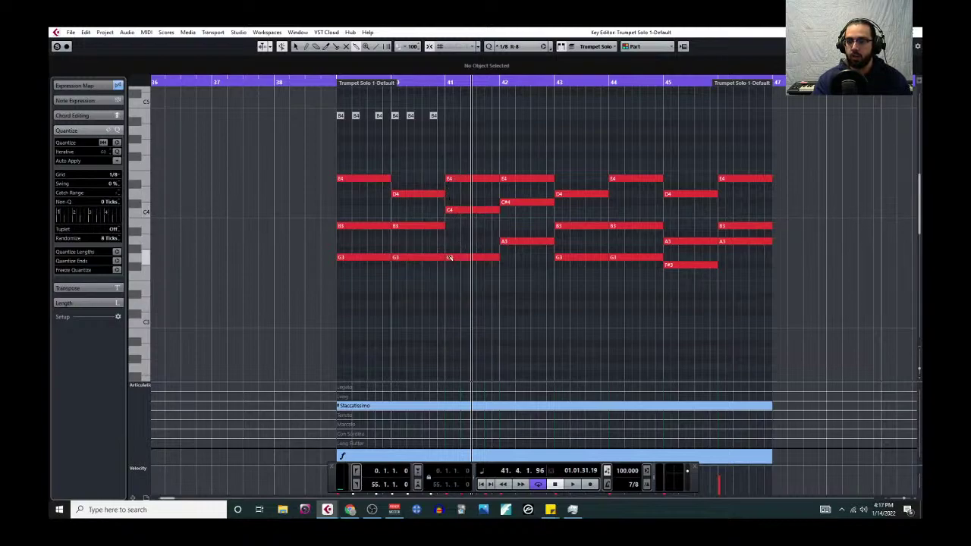
Step: Move the solo trumpet chord part starting at bar 39 onto the Horns a4 track
left_click_drag(510, 218, 777, 309)
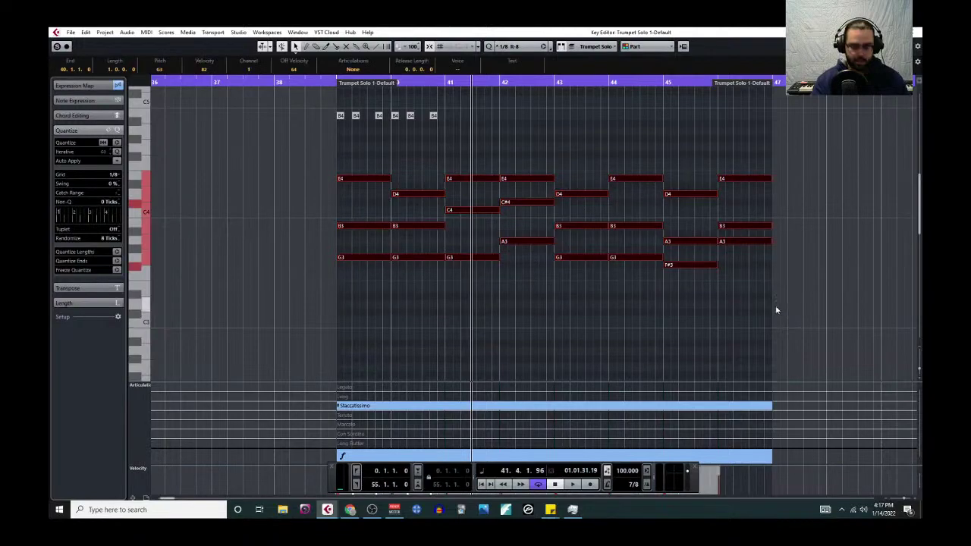
left_click(338, 79)
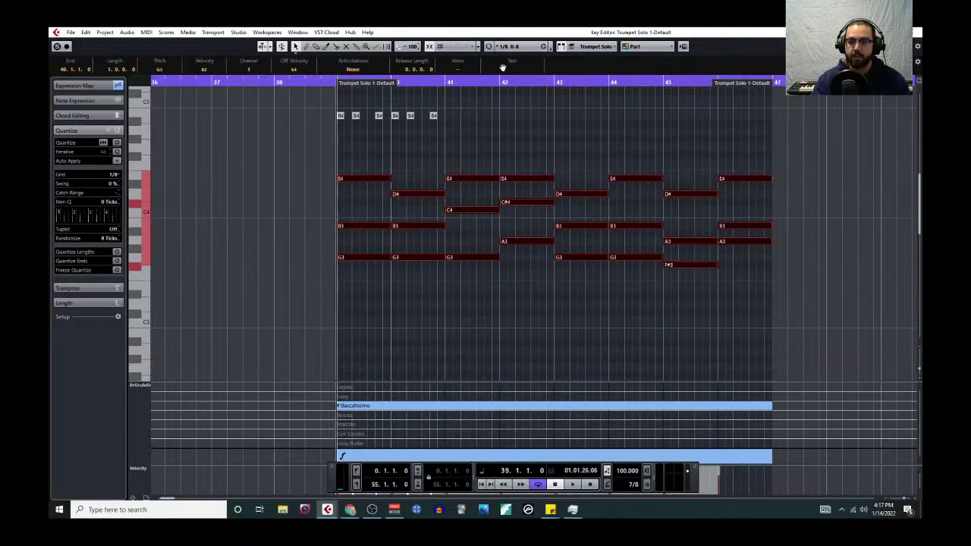
key("ctrl+e")
scroll(594, 219, "down", 2)
scroll(493, 228, "up", 2)
left_click_drag(603, 202, 612, 156)
Step: Play from bar 39 while soloing the Horns a4 track and the whole Brass folder
key("space")
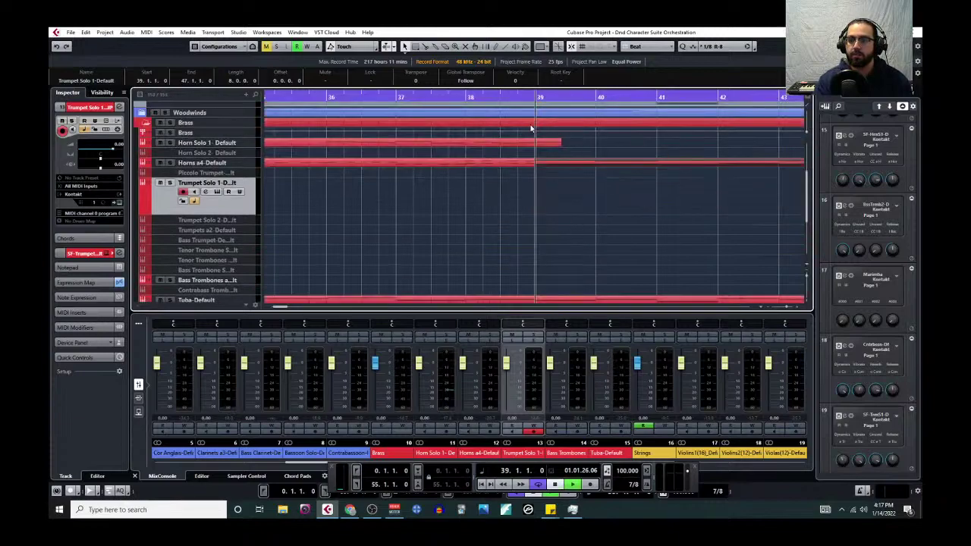
left_click(170, 162)
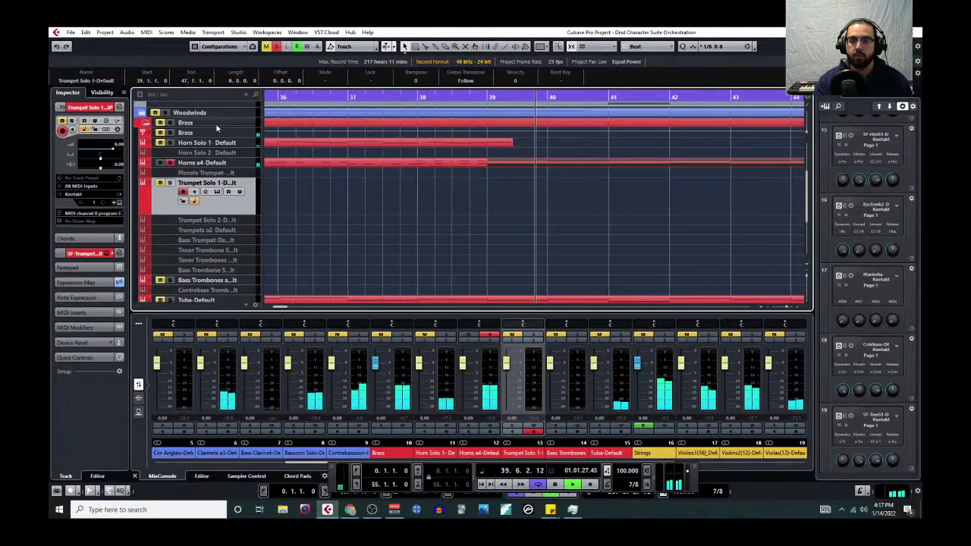
left_click(170, 123)
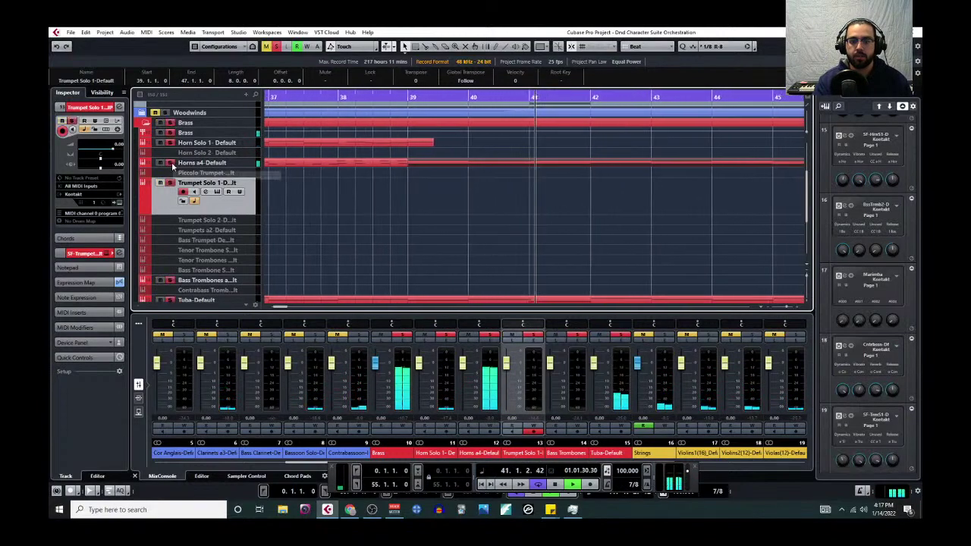
Step: Open the moved chord part in the Key Editor and set its articulation to Long from bar 39
left_click(147, 32)
left_click(174, 43)
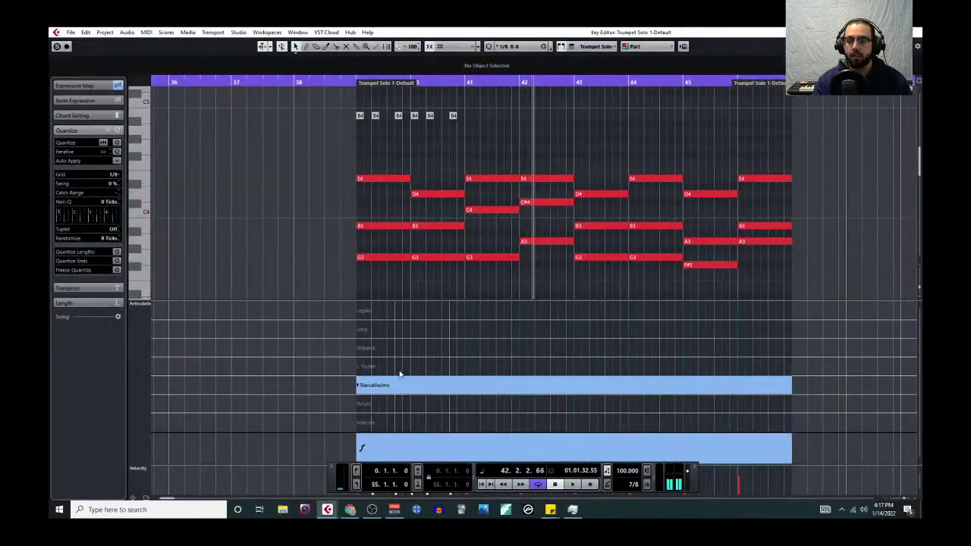
left_click(365, 329)
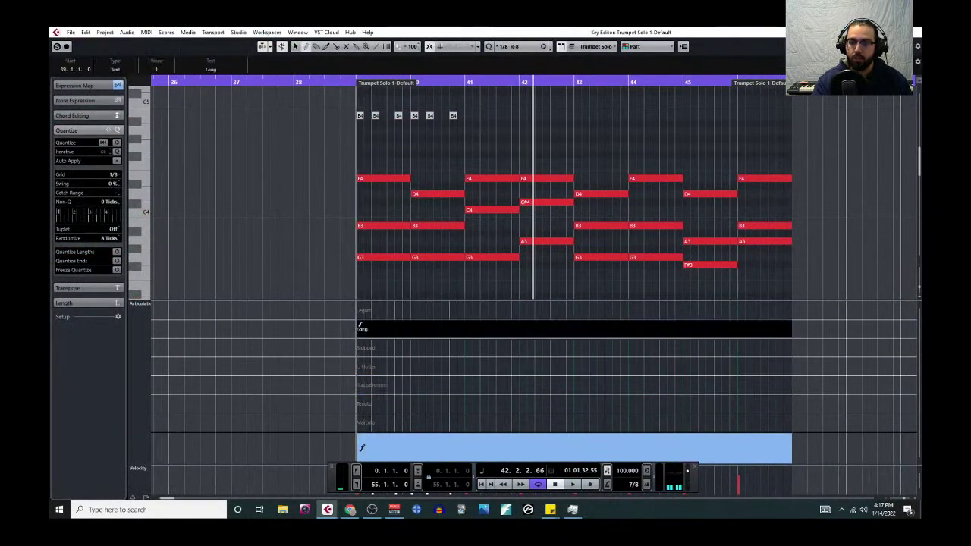
Step: Split the chords in bars 39 and 40 at the fourth and sixth eighth notes for a 3+2+2 rhythm
scroll(382, 283, "up", 4)
right_click(366, 167)
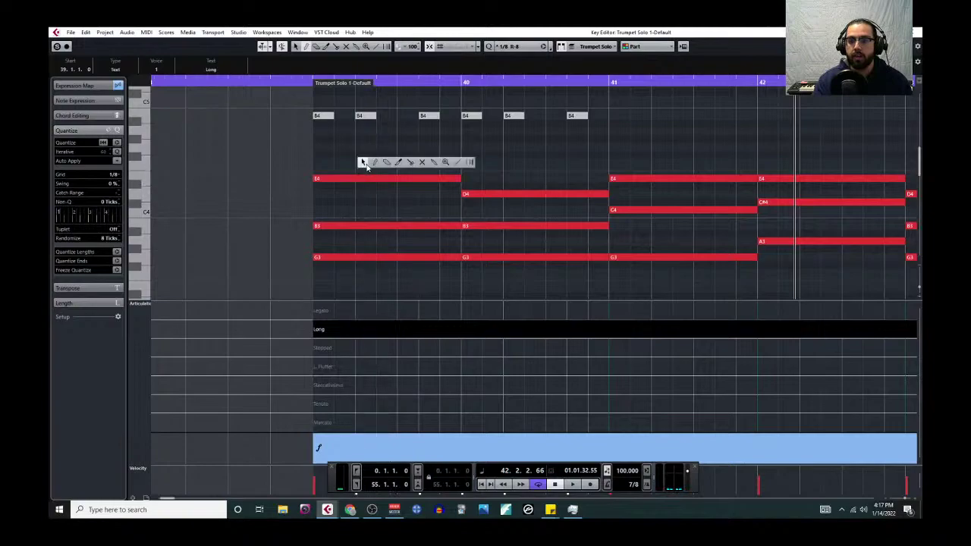
left_click(410, 162)
left_click_drag(369, 165, 379, 258)
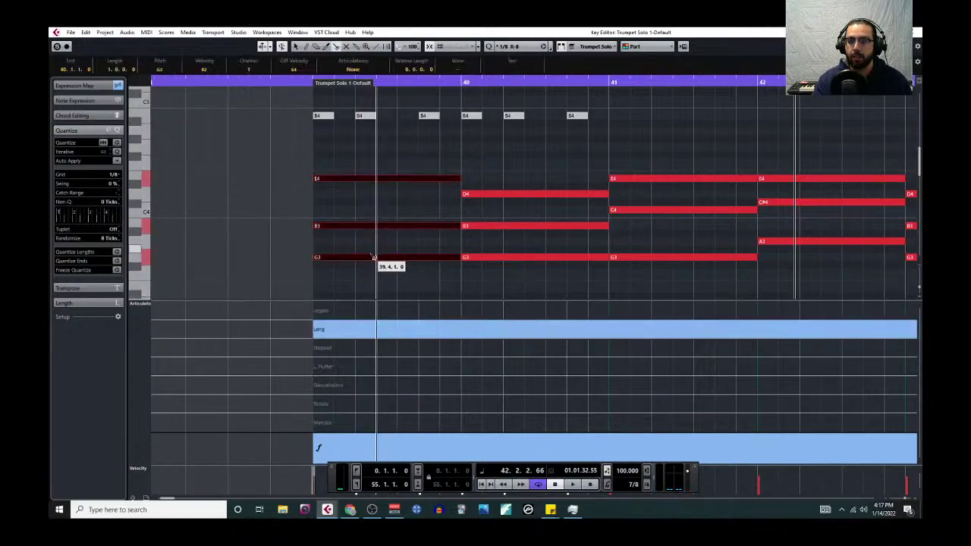
left_click(379, 258)
left_click(420, 258)
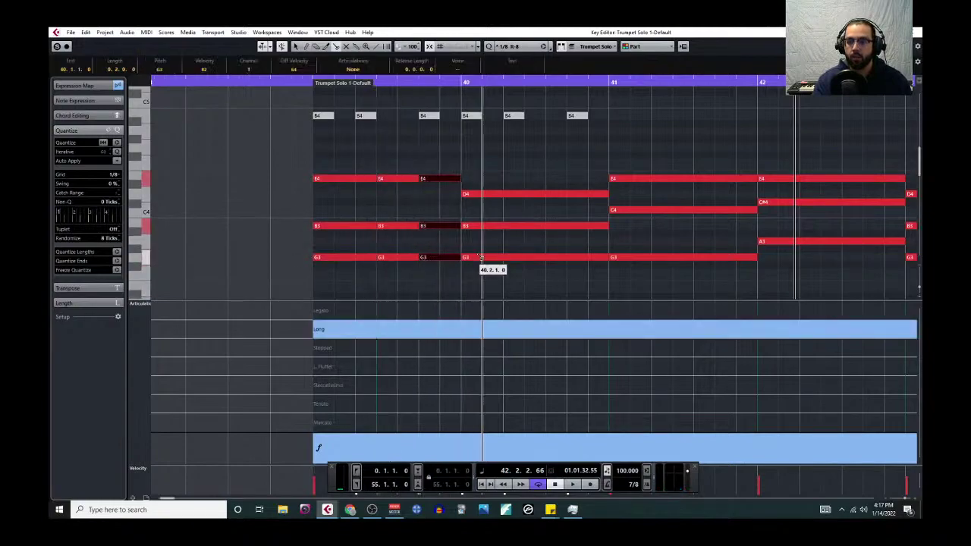
left_click_drag(505, 179, 560, 266)
left_click(527, 258)
left_click(571, 228)
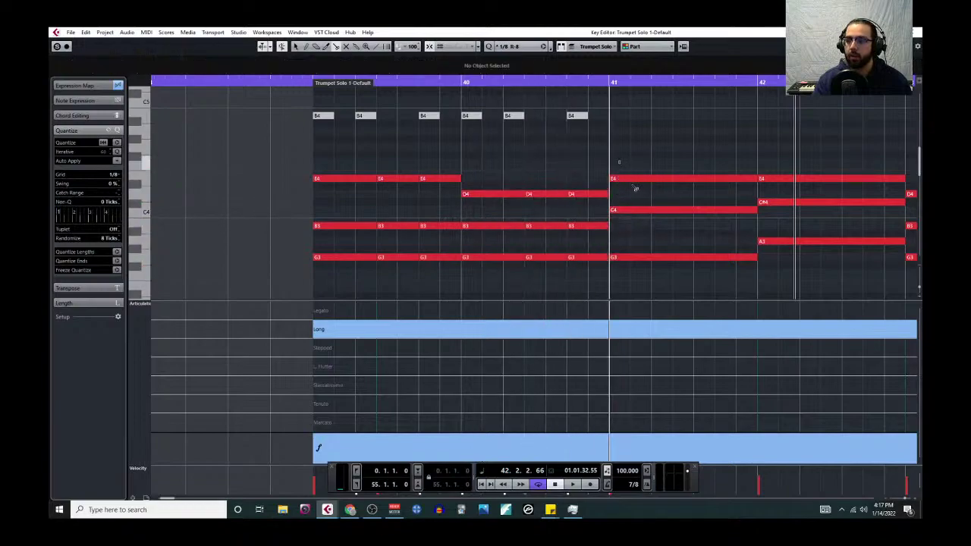
Step: Split the chords in bars 41 and 42 at the fourth and sixth eighth notes
left_click_drag(726, 283, 680, 258)
left_click(681, 259)
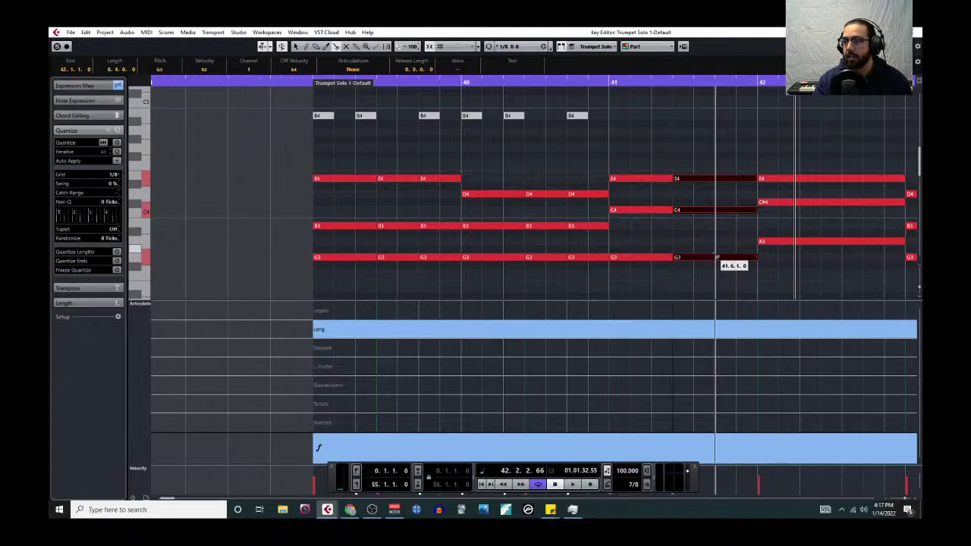
left_click_drag(723, 217, 727, 270)
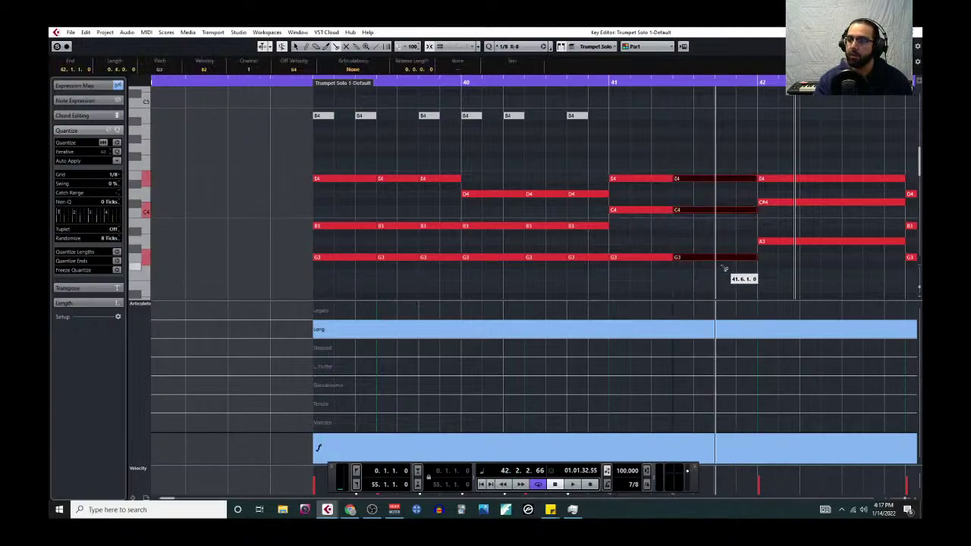
scroll(719, 260, "right", 2)
left_click_drag(642, 159, 665, 243)
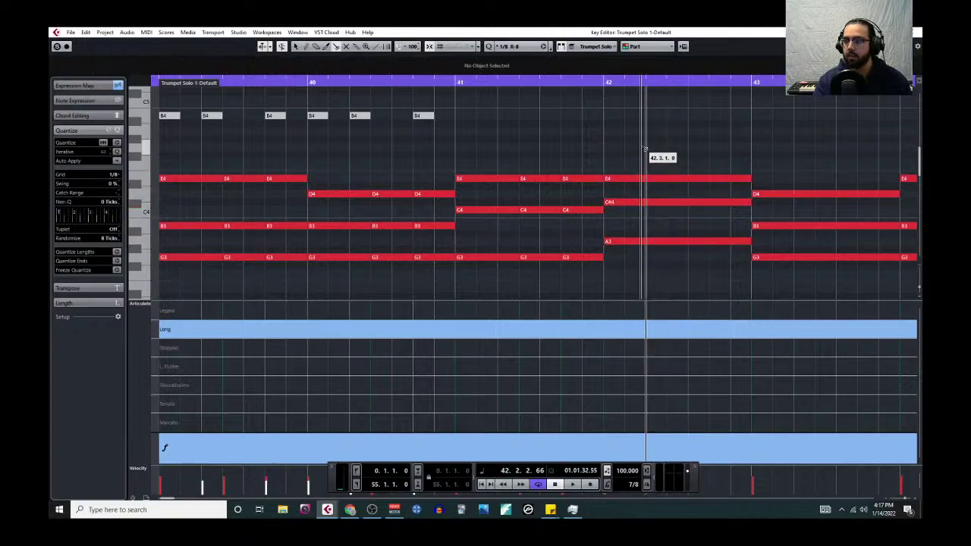
left_click(668, 242)
left_click(701, 244)
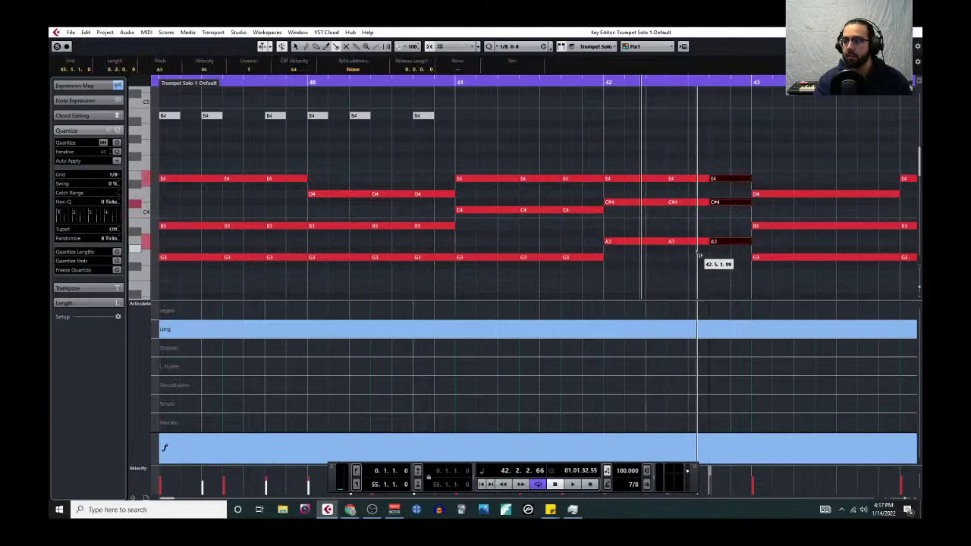
Step: Play the horn chords from bar 39 to hear the 3+2+2 rhythm
key("g")
left_click(332, 82)
key("space")
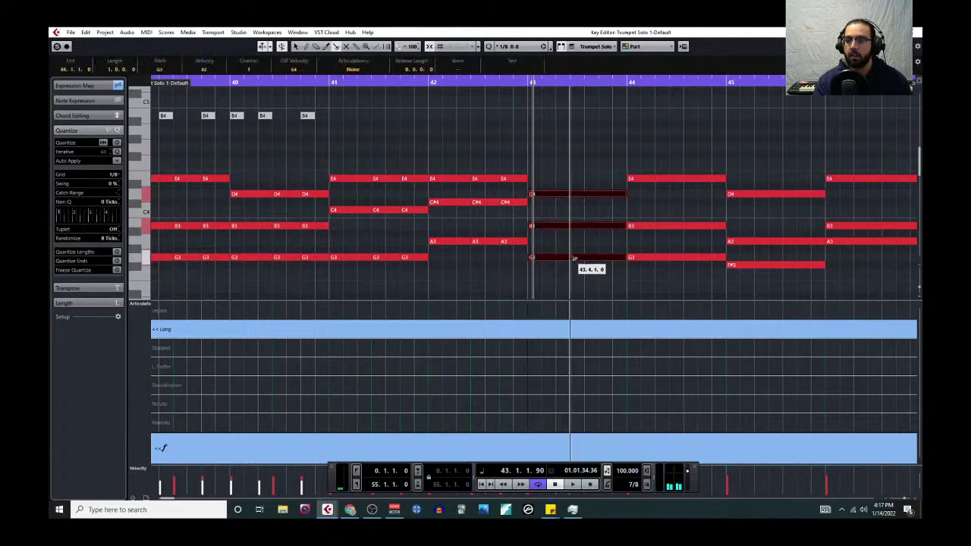
Step: Split the chords in bars 43 to 46 at the fourth and sixth eighth notes of each bar
left_click_drag(578, 258, 598, 256)
left_click_drag(646, 154, 680, 275)
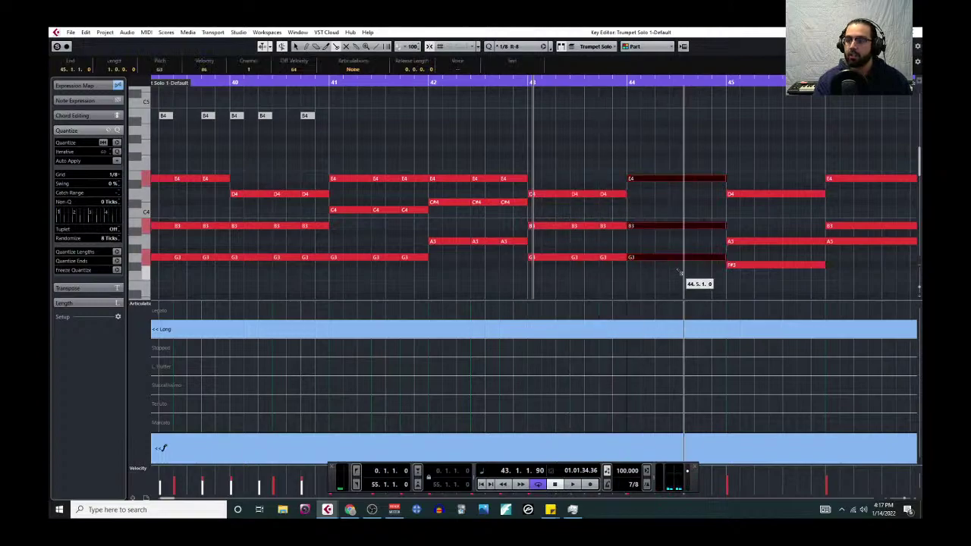
left_click_drag(735, 180, 785, 281)
left_click(770, 266)
left_click(798, 265)
scroll(755, 261, "right", 2)
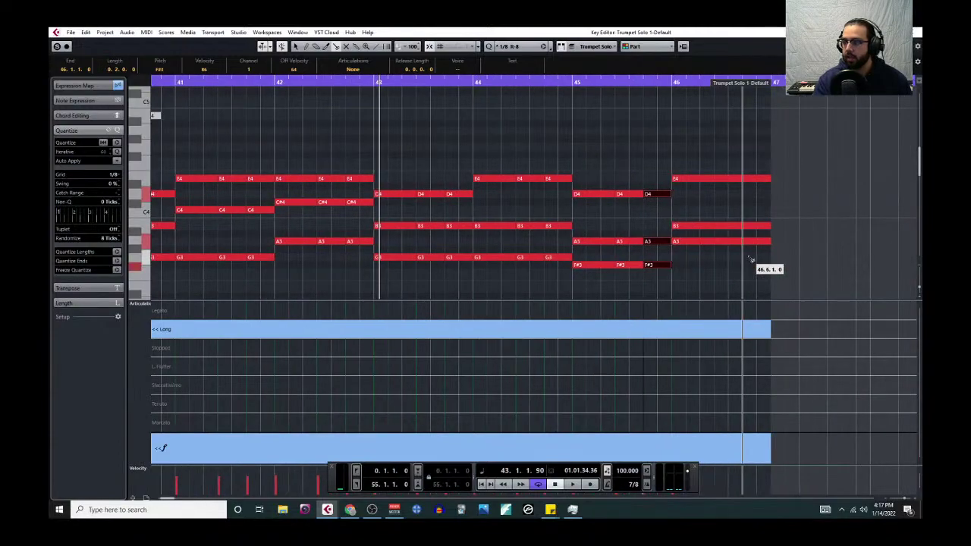
left_click_drag(681, 148, 737, 253)
left_click(714, 257)
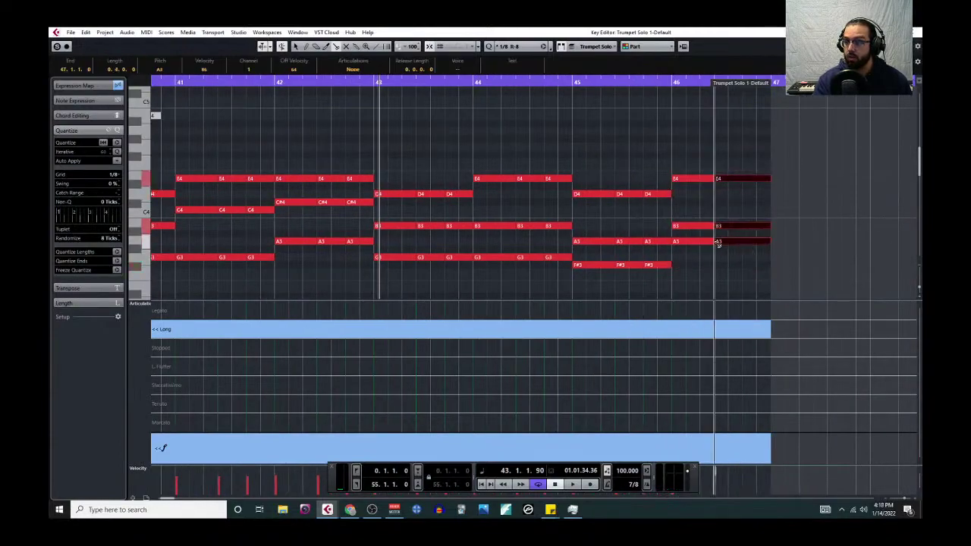
left_click(742, 256)
Step: Play the fully split horn chords from the start of bar 39
scroll(702, 259, "down", 2)
scroll(553, 281, "left", 4)
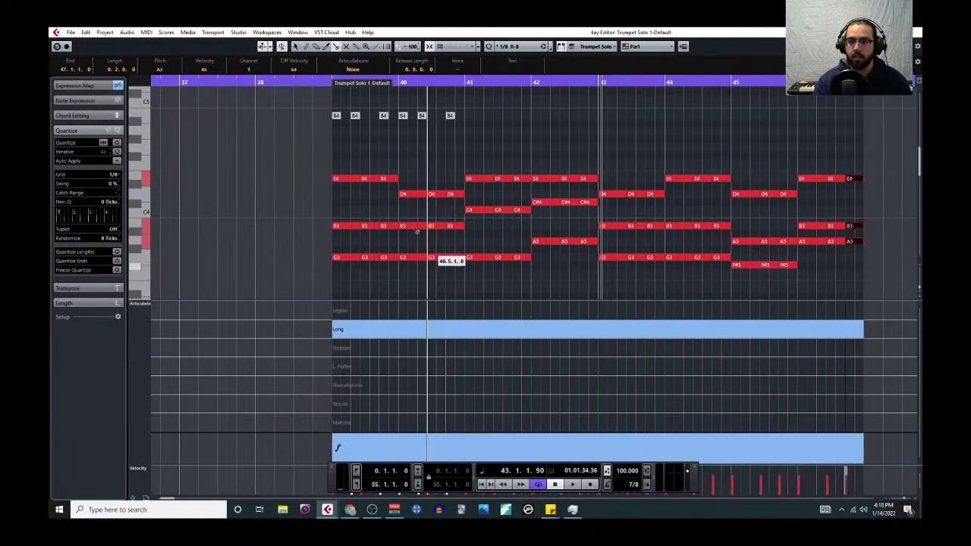
key("space")
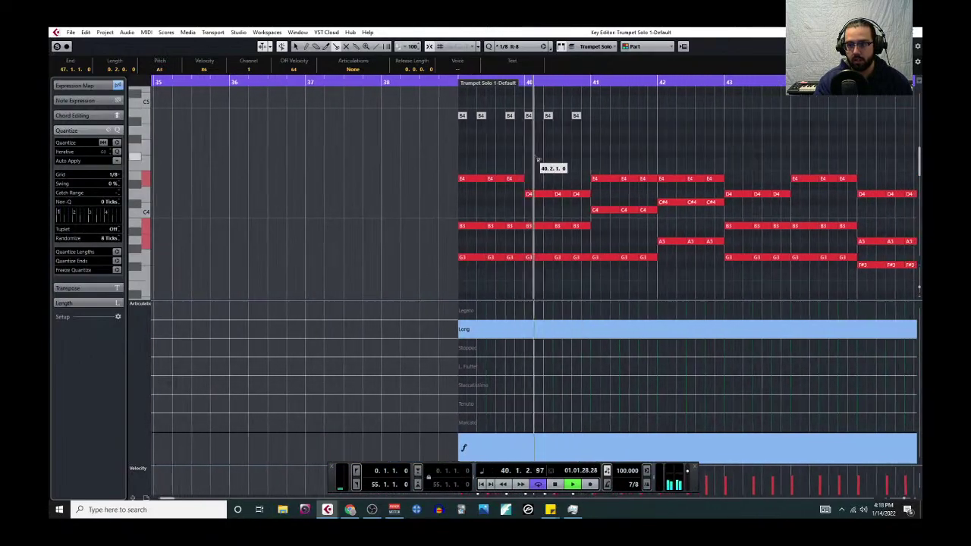
key("space")
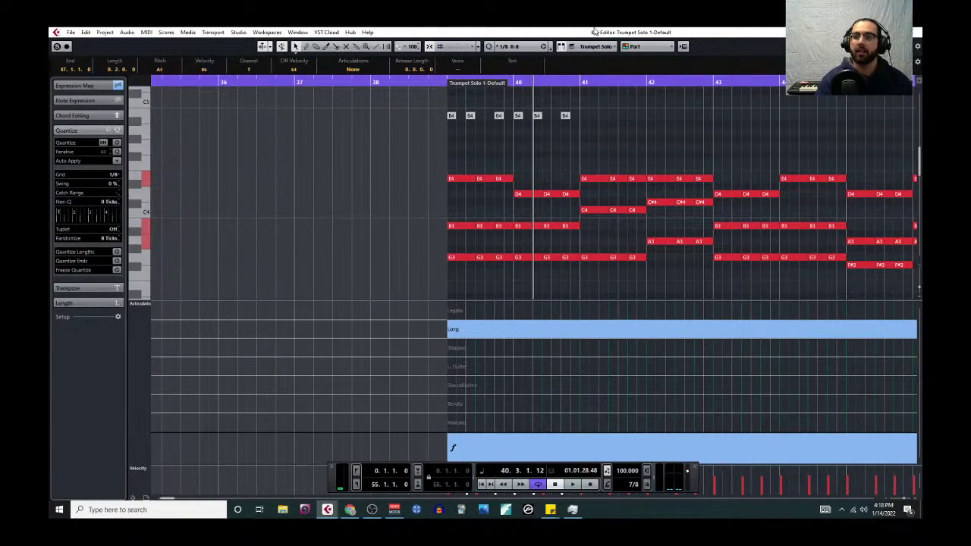
Step: Select the Horns a4 track in the project and bring the chord part's Key Editor back to full size
left_click_drag(595, 32, 679, 238)
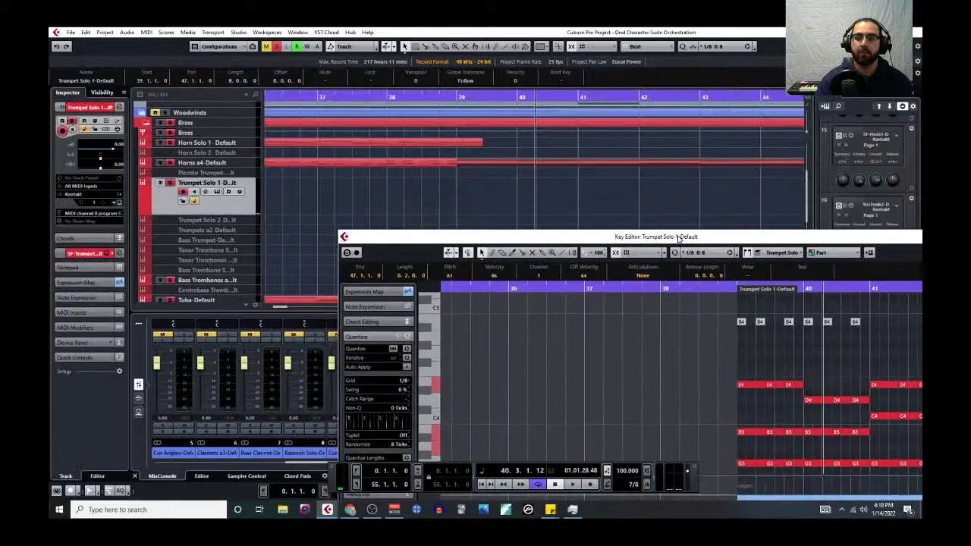
left_click(194, 164)
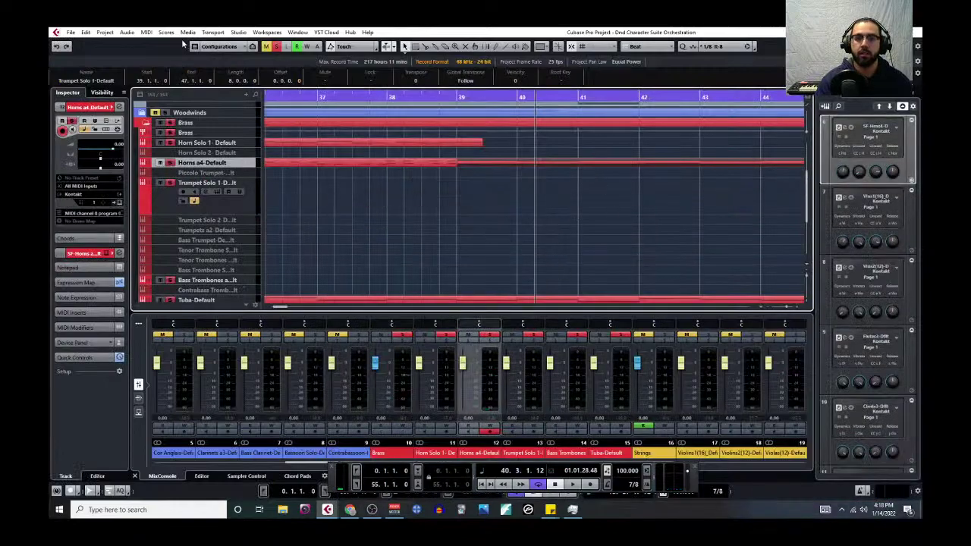
left_click(146, 33)
left_click(169, 43)
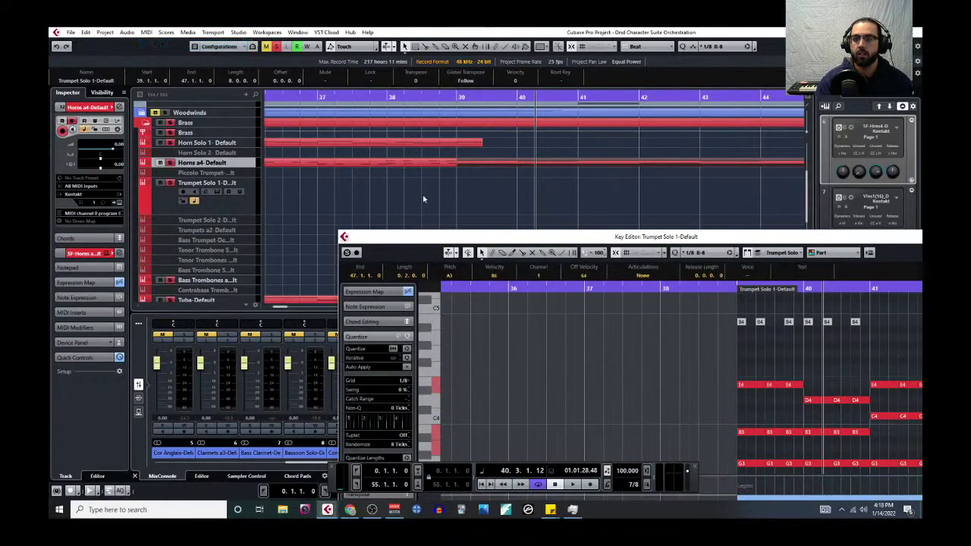
left_click_drag(685, 239, 443, 157)
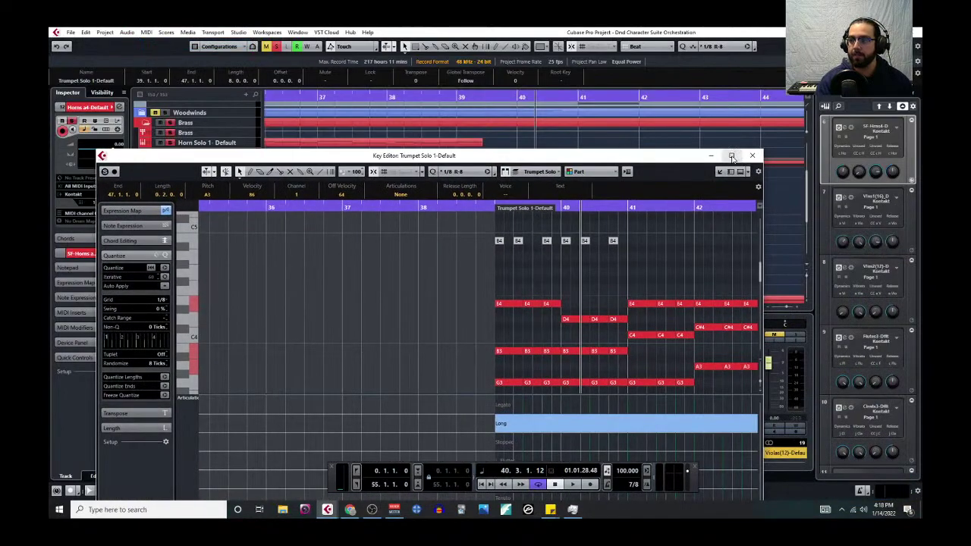
left_click(732, 155)
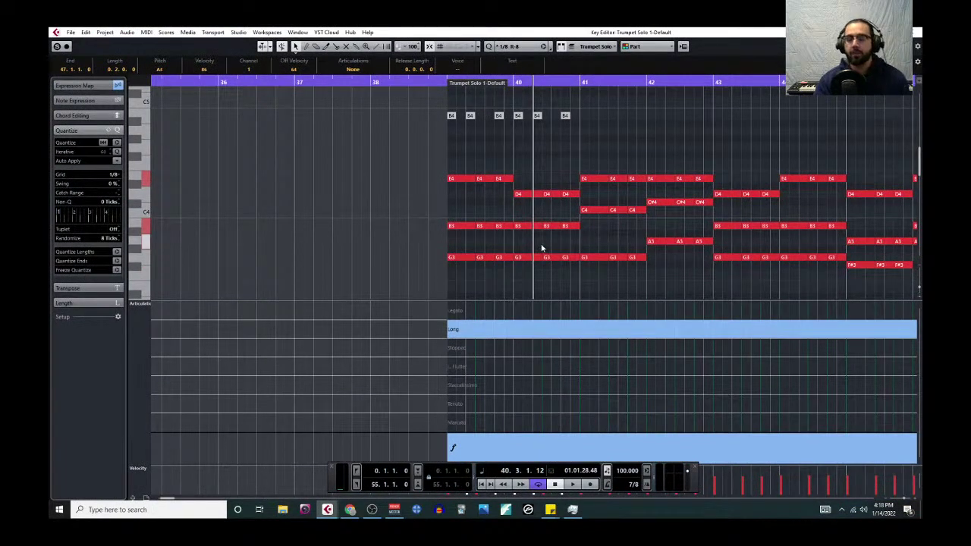
Step: Transpose all the chord notes in bars 39 to 46 down one octave
scroll(542, 252, "down", 2)
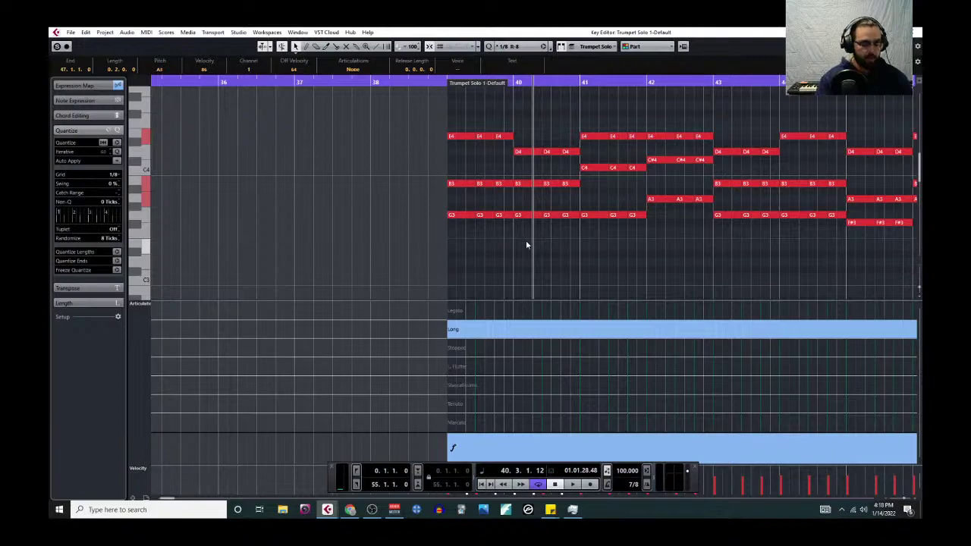
scroll(569, 232, "down", 2)
left_click_drag(508, 122, 790, 237)
key("shift+Down")
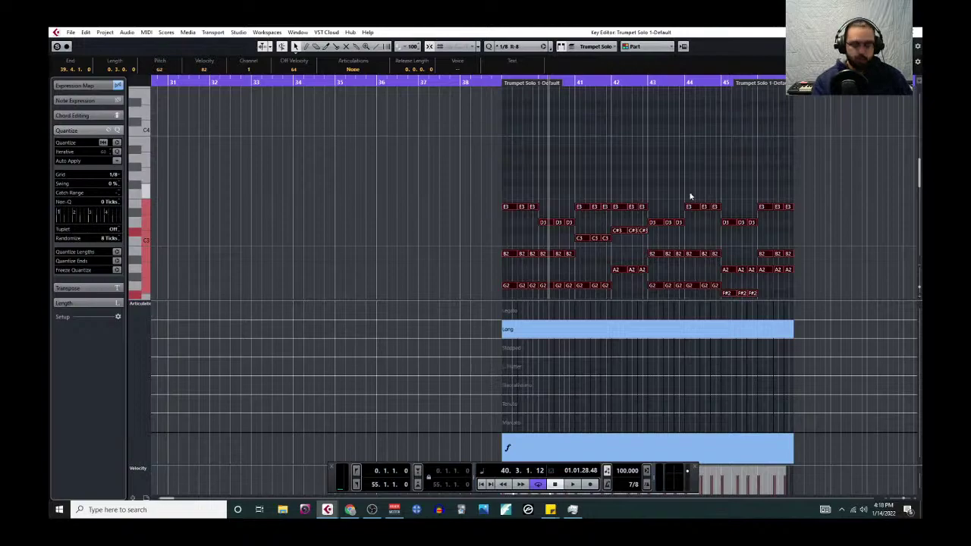
Step: Play the octave-lower horn chords from the start of bar 39
scroll(598, 195, "up", 3)
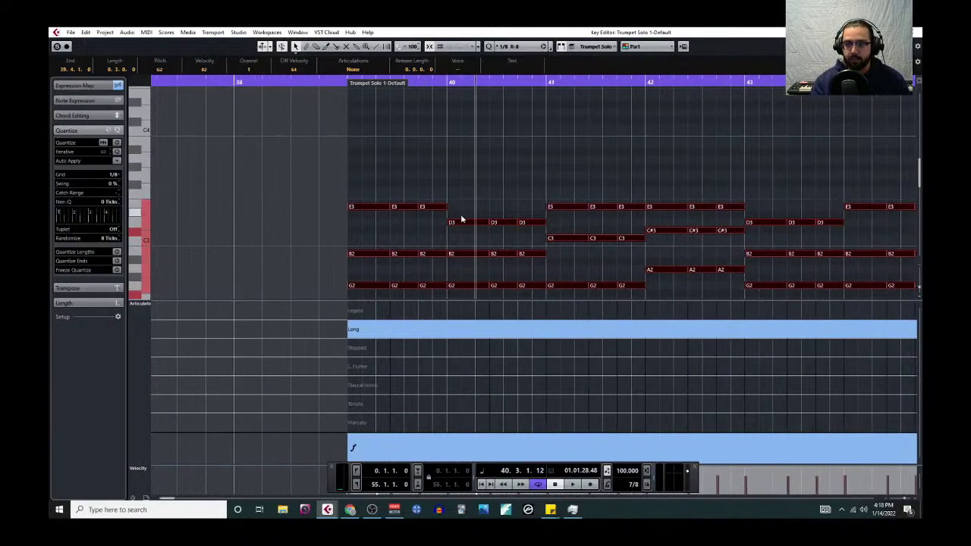
scroll(461, 214, "down", 2)
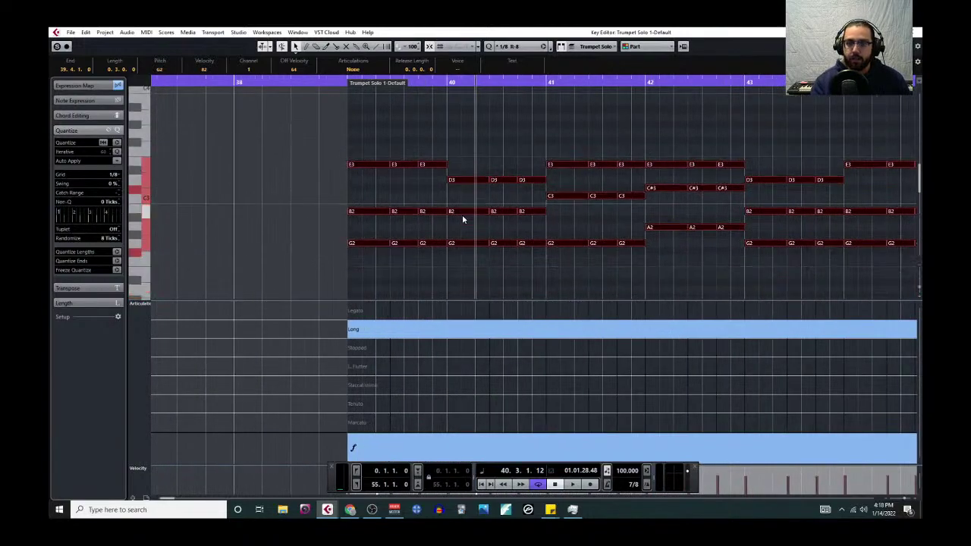
left_click(347, 82)
key("space")
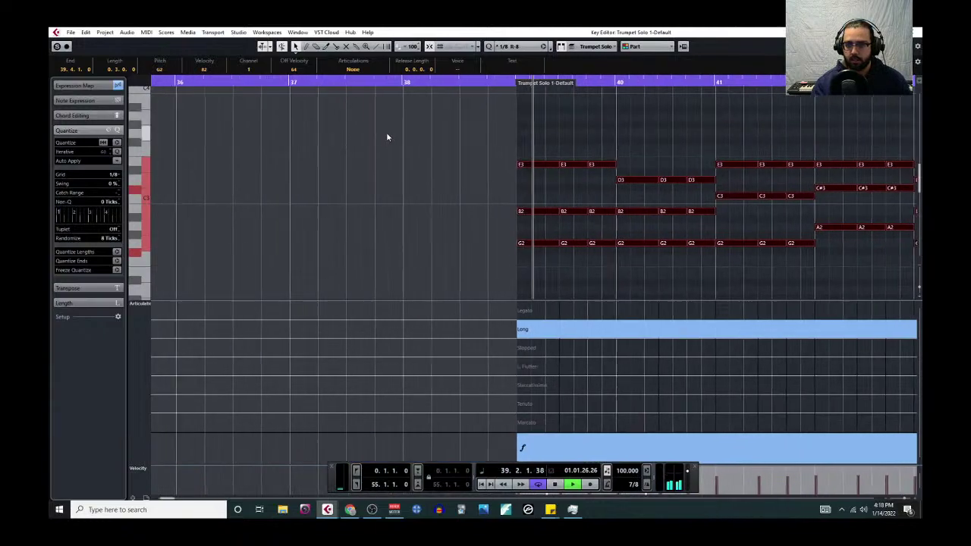
Step: Stop playback and set the chord part's articulation to Marcato from bar 39
right_click(399, 294)
key("space")
left_click(386, 392)
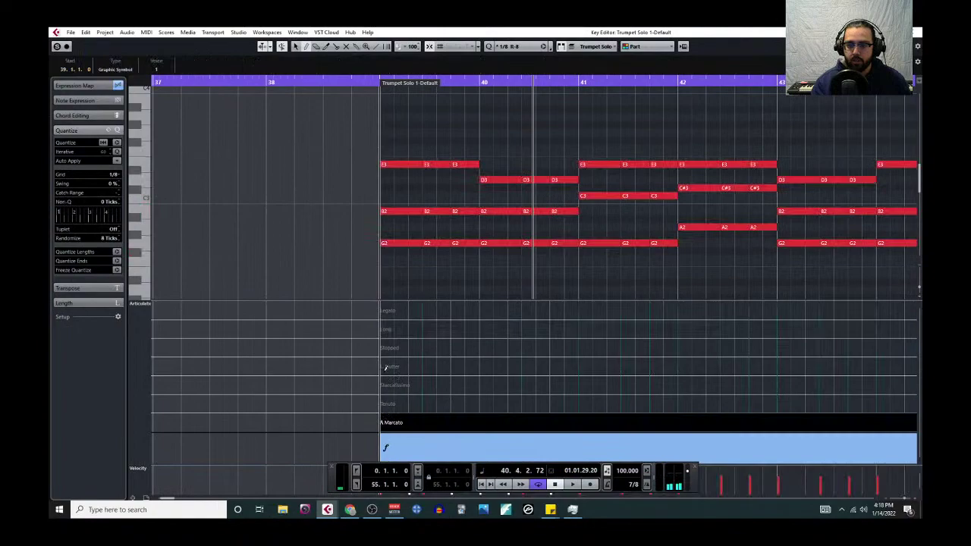
Step: Play the chord part from bar 39 to its end to hear the Marcato articulation
left_click(409, 80)
key("space")
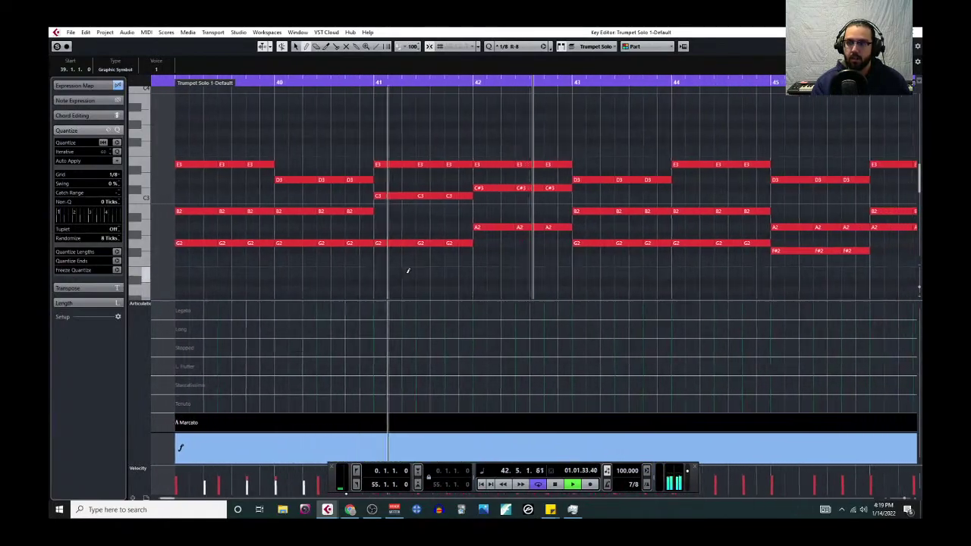
scroll(420, 246, "down", 3)
key("g")
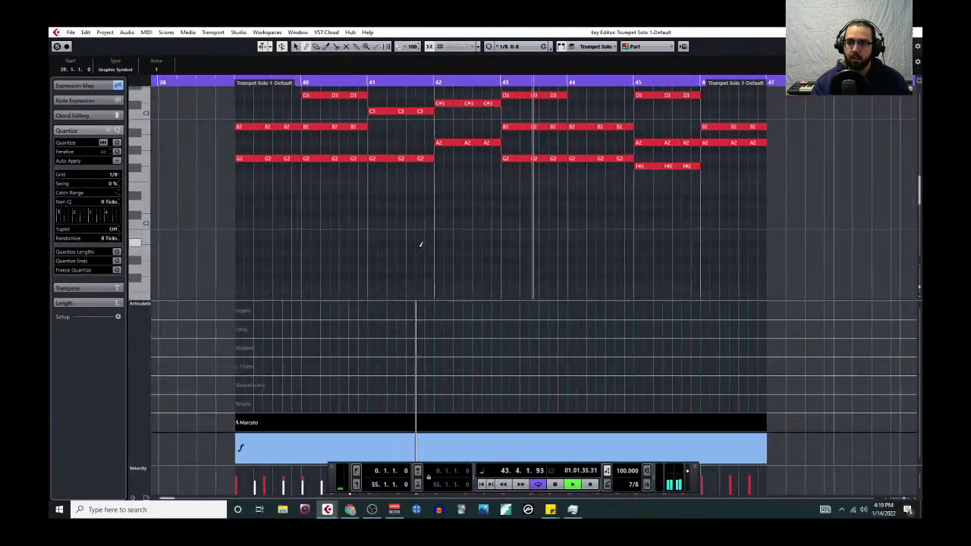
scroll(419, 244, "up", 3)
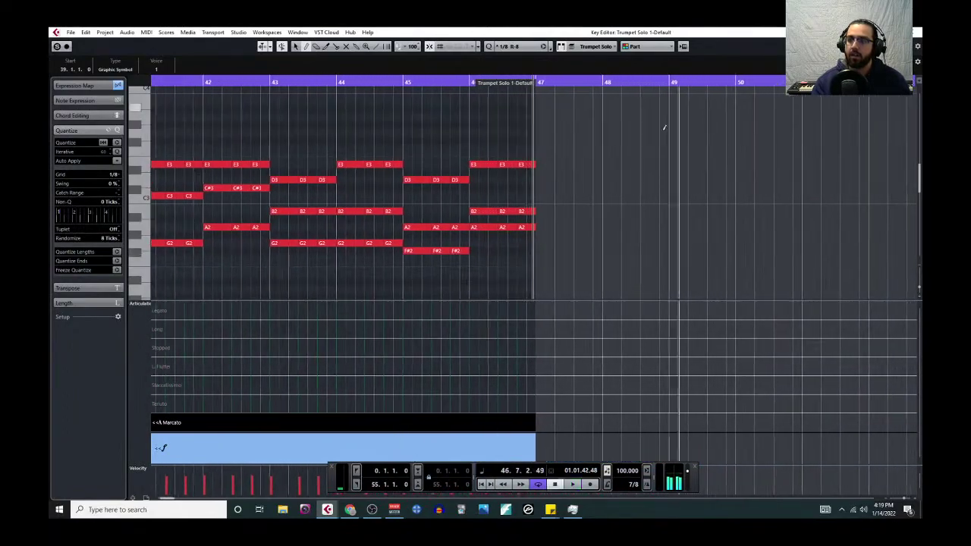
scroll(457, 226, "left", 5)
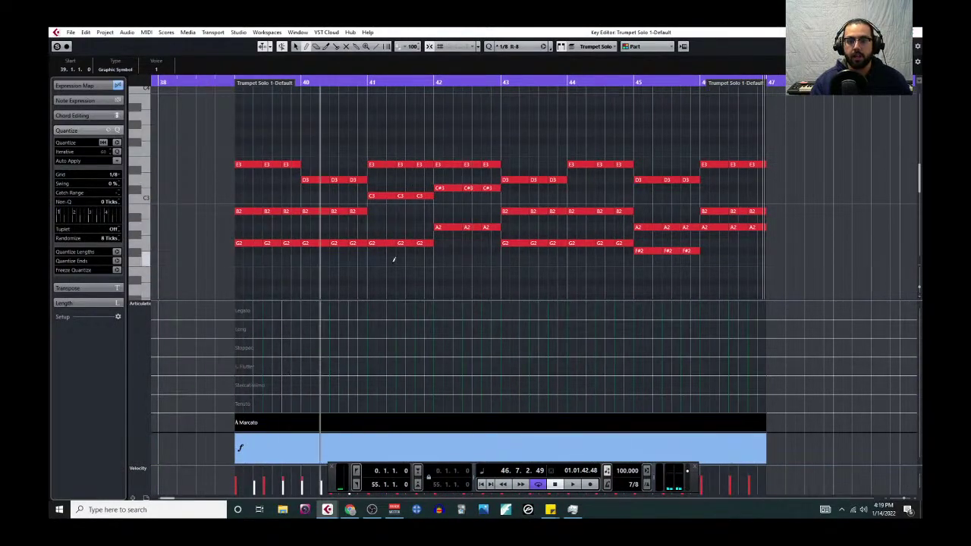
Step: Close the horn chord editor and open the Tuba-Default part in the Key Editor
key("ctrl+w")
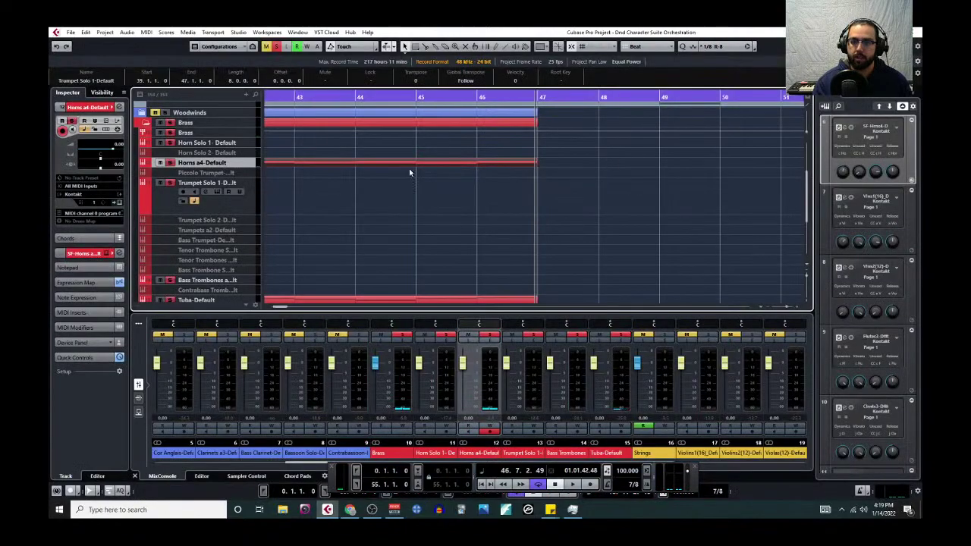
scroll(376, 199, "left", 3)
scroll(329, 219, "down", 2)
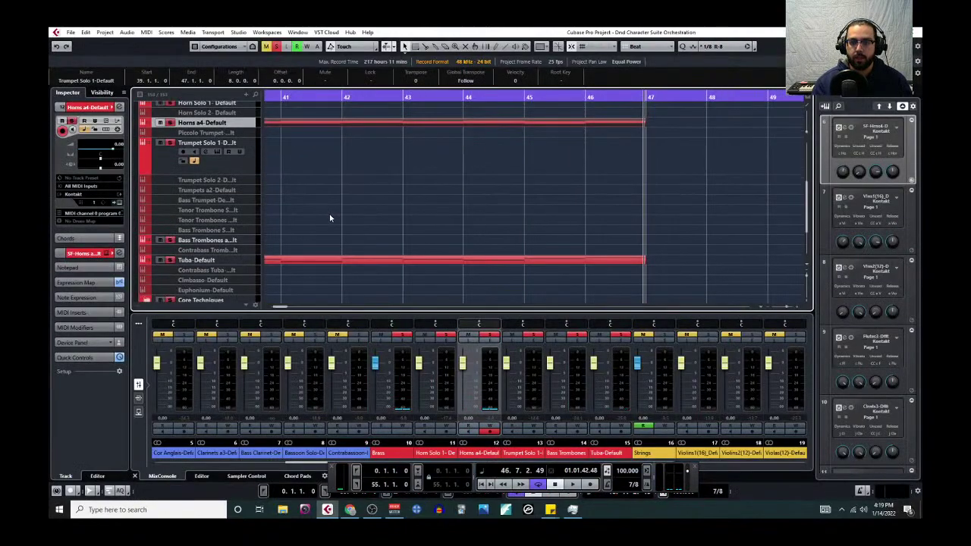
scroll(329, 219, "left", 1)
left_click(355, 261)
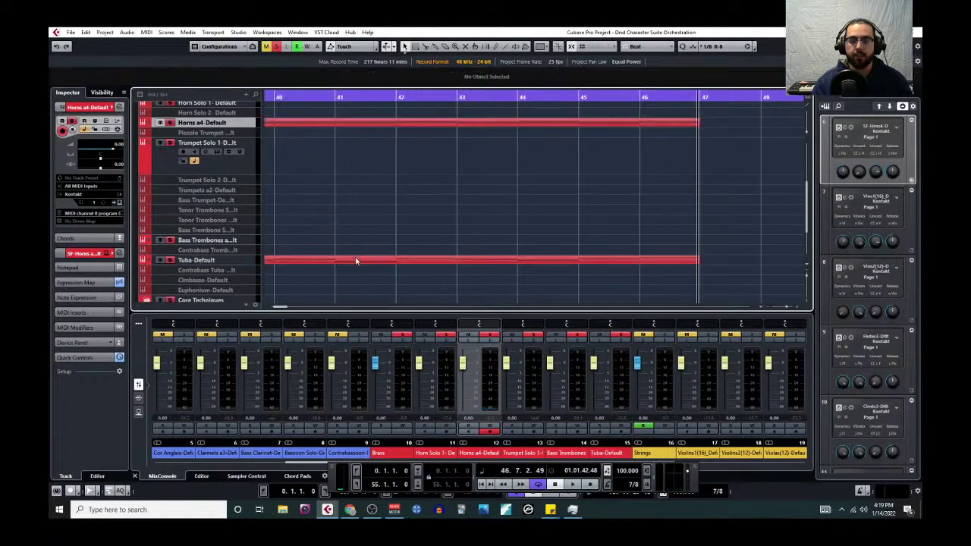
scroll(358, 245, "left", 2)
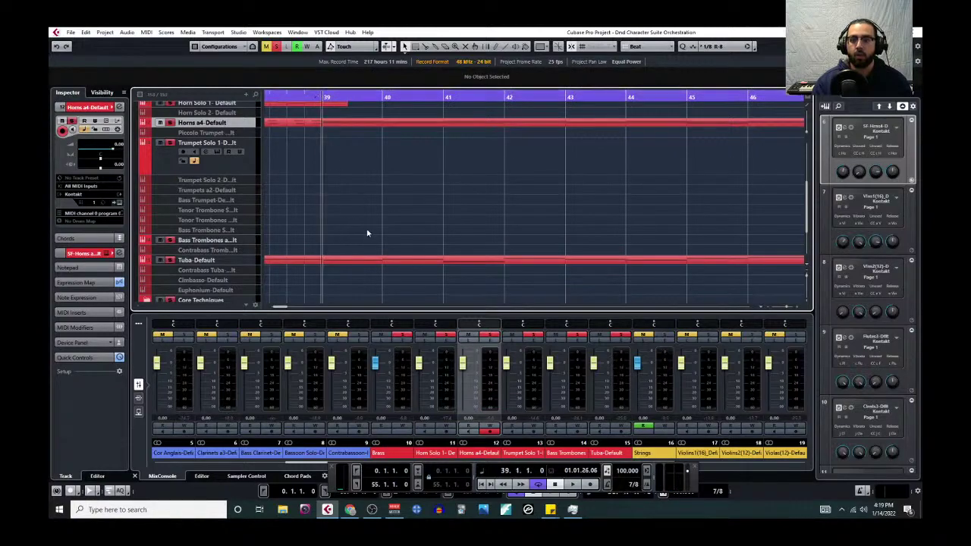
left_click(371, 262)
left_click(147, 32)
left_click(167, 46)
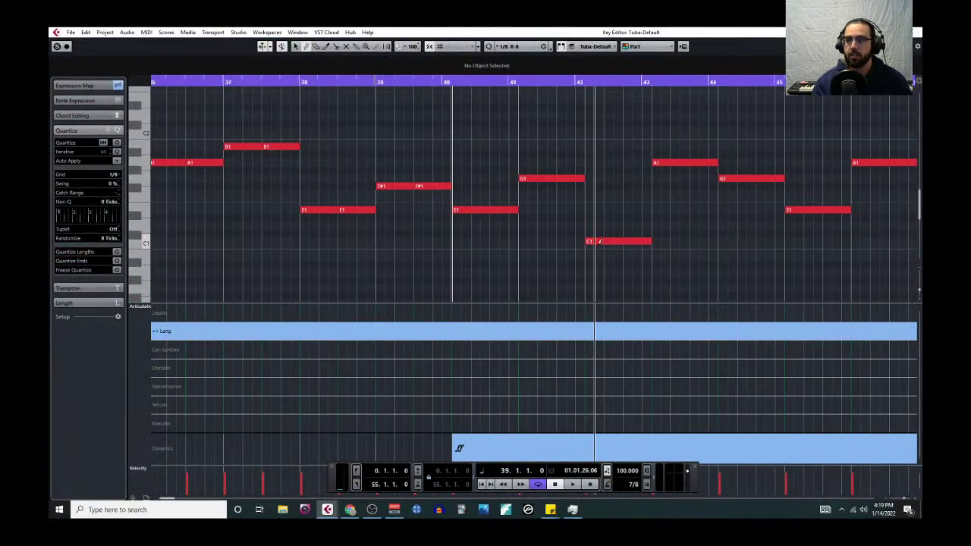
Step: Copy the tuba's bass notes from bar 39 onward and close the tuba part's editor
scroll(595, 242, "right", 2)
scroll(500, 214, "down", 2)
right_click(454, 120)
left_click(458, 126)
left_click_drag(384, 137, 706, 268)
key("ctrl+w")
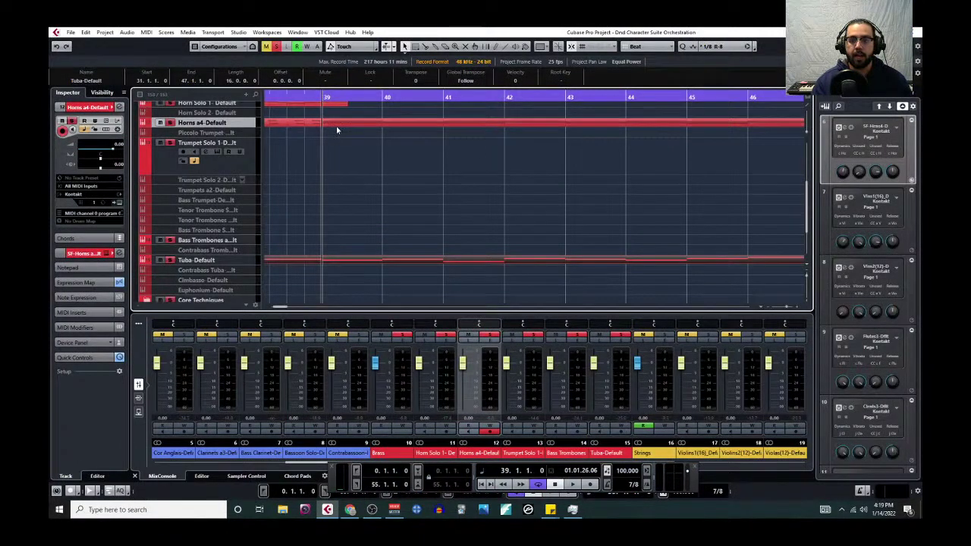
Step: Paste the copied tuba bass line into the horn chord part at bar 39
left_click(146, 32)
left_click(162, 44)
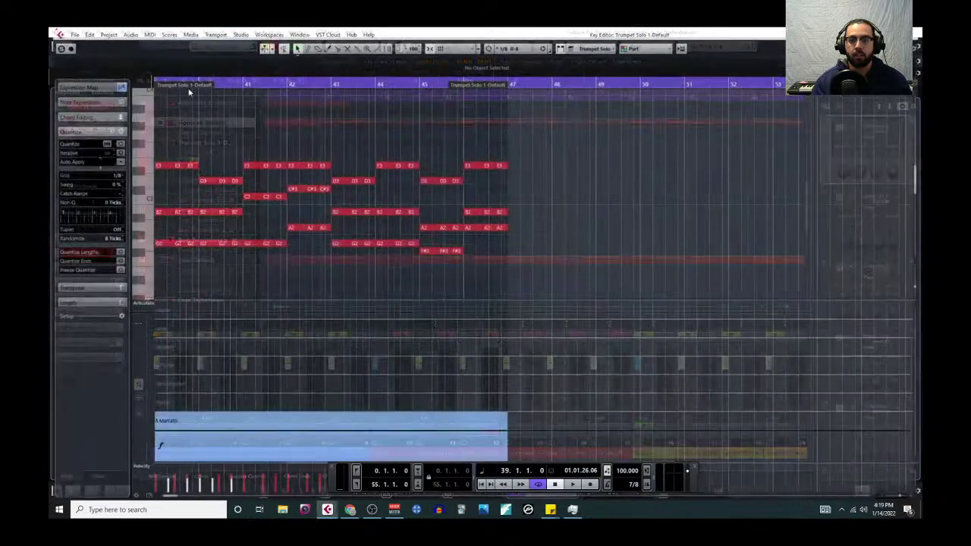
key("ctrl+v")
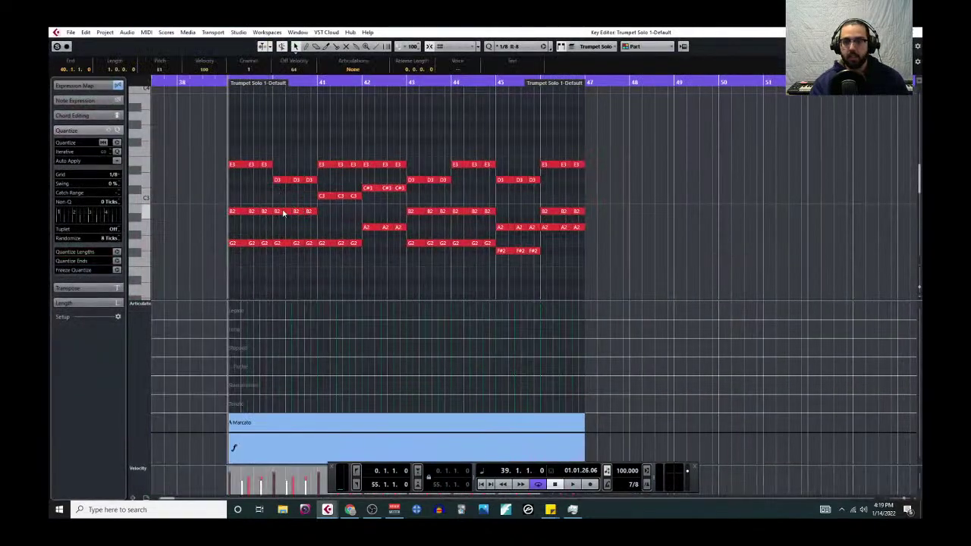
scroll(304, 219, "down", 4)
scroll(309, 218, "up", 2)
scroll(310, 218, "down", 2)
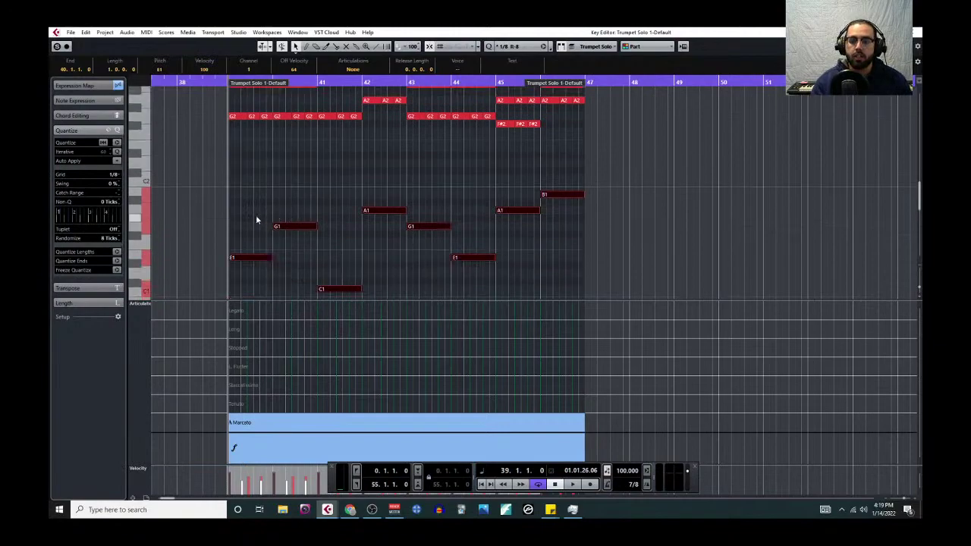
Step: Transpose the pasted bass notes G1, A1 and B1 in bars 40, 42, 43, 45 and 46 down one octave
left_click(334, 241)
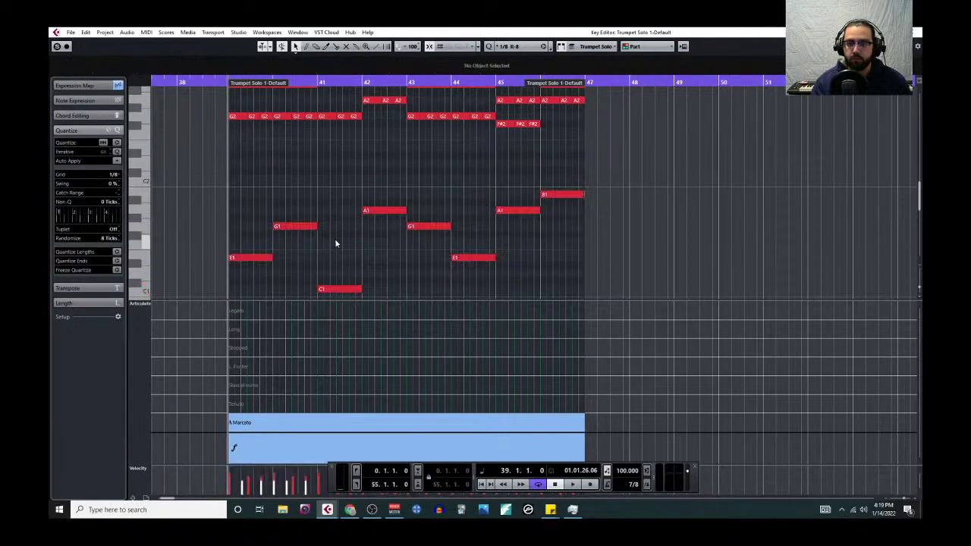
scroll(334, 239, "down", 2)
scroll(334, 236, "up", 4)
scroll(335, 239, "down", 3)
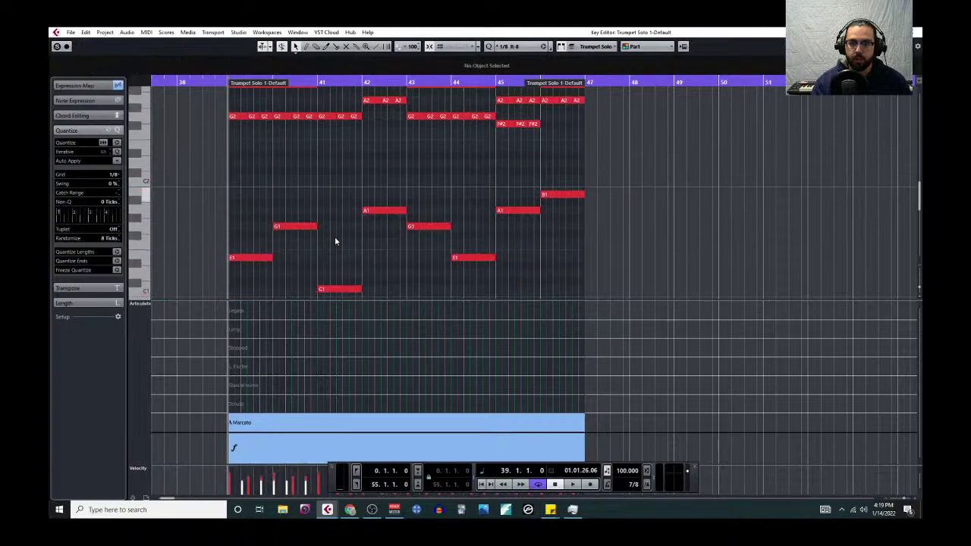
scroll(264, 201, "up", 3)
scroll(261, 201, "down", 4)
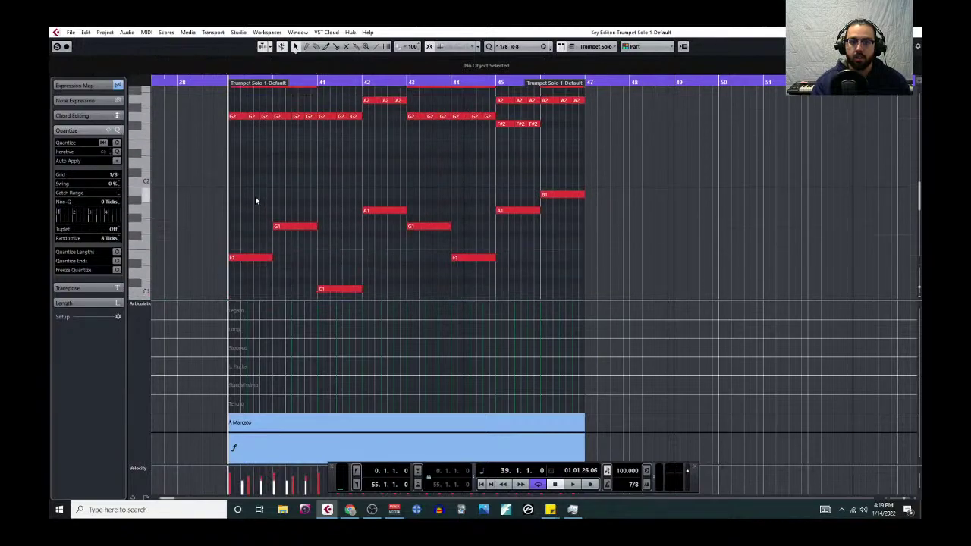
left_click_drag(282, 168, 557, 190)
key("shift+Down")
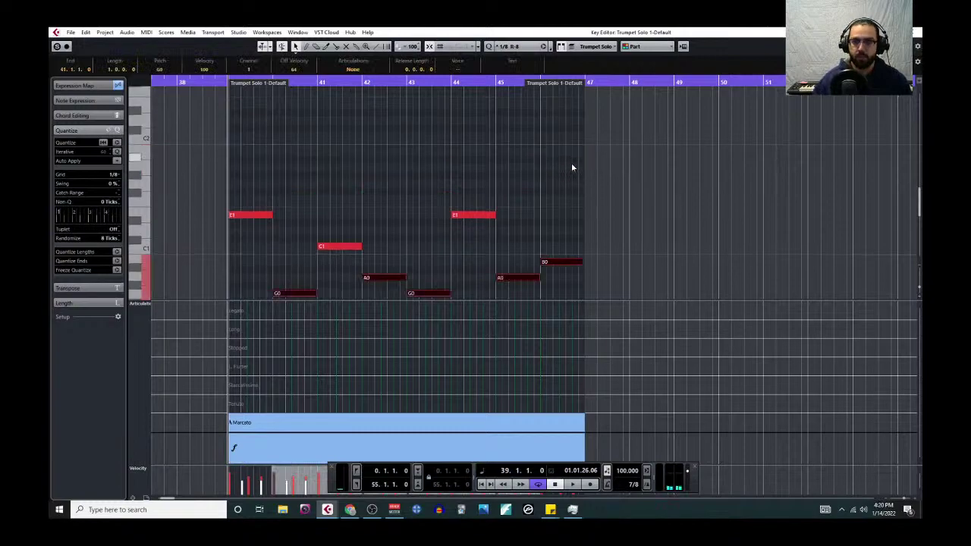
Step: Transpose the entire pasted bass line in bars 39 to 46 up one octave
scroll(290, 184, "down", 2)
left_click_drag(248, 146, 704, 283)
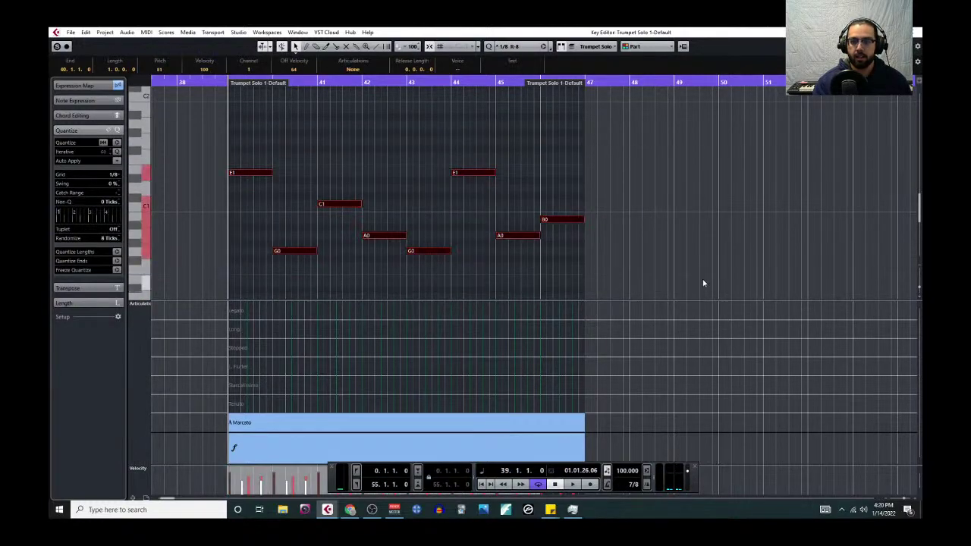
key("shift+Up")
scroll(295, 247, "up", 3)
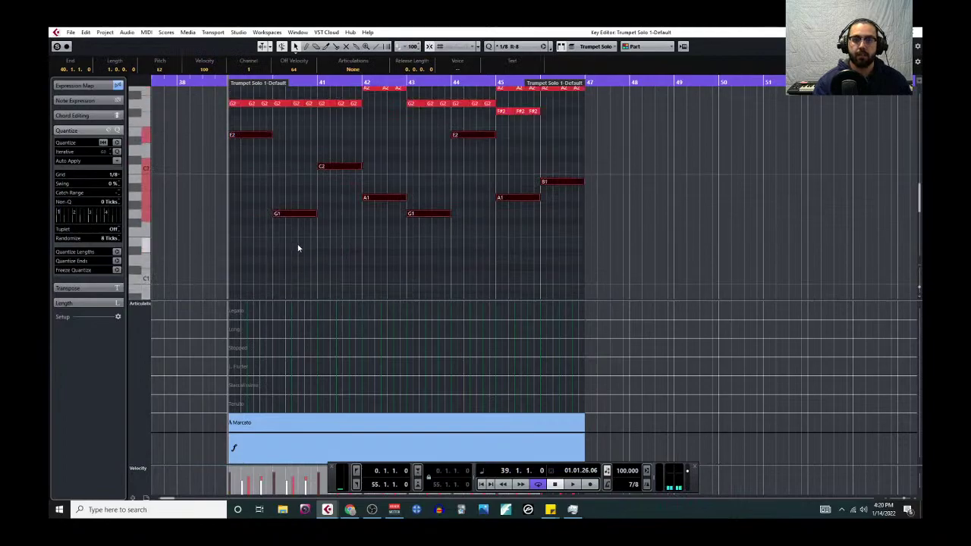
Step: Play the horn part with its added bass line from bar 39 and return to the project
left_click(293, 259)
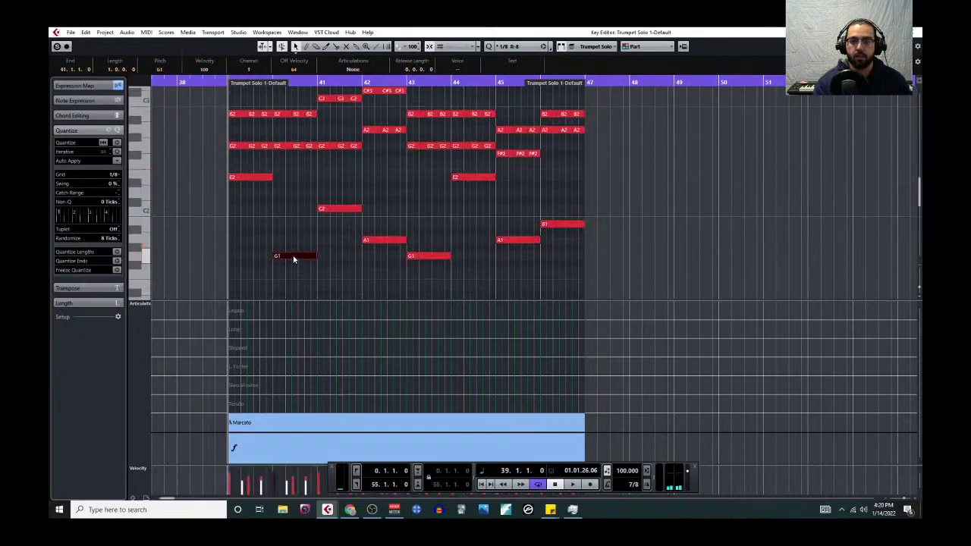
key("space")
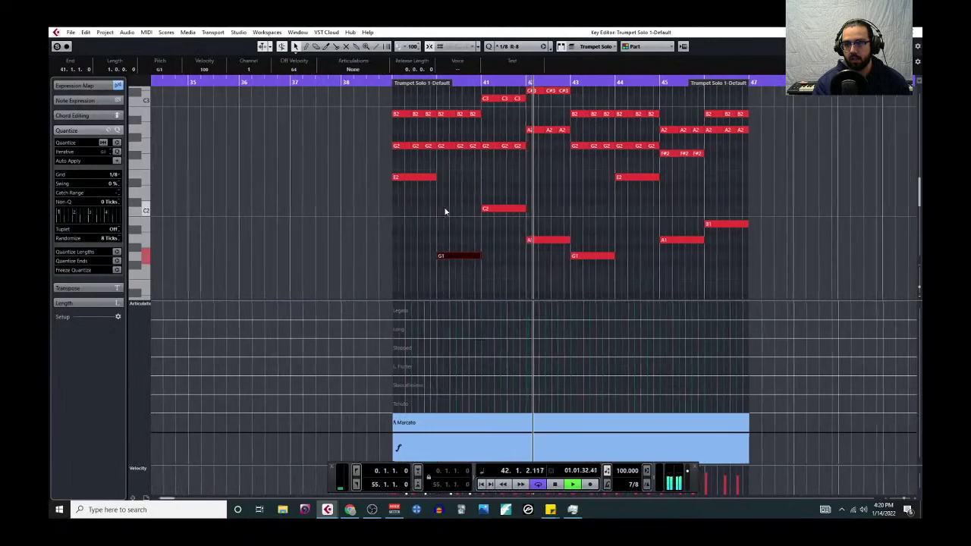
left_click(913, 32)
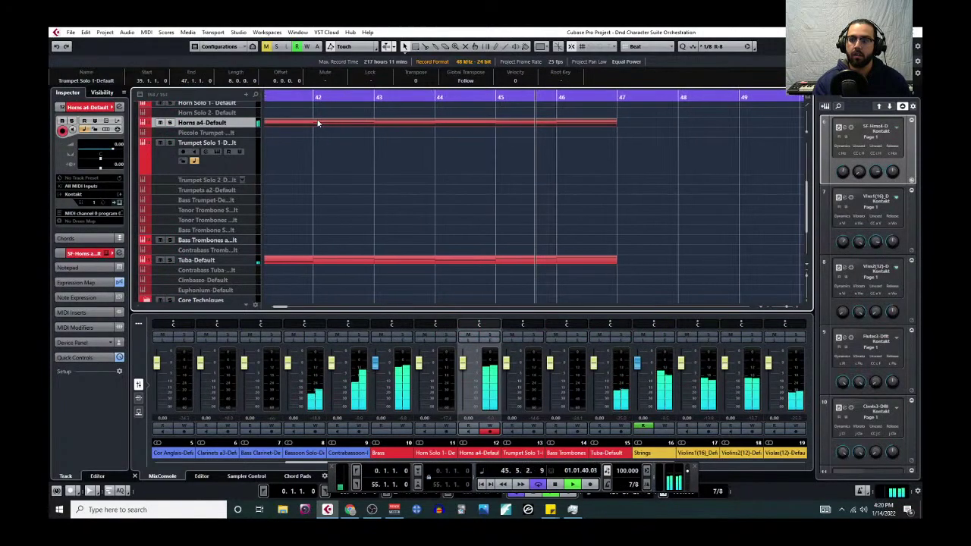
Step: Reopen the horn chord part in the Key Editor and set its articulation to Long from bar 39
left_click(147, 32)
left_click(171, 43)
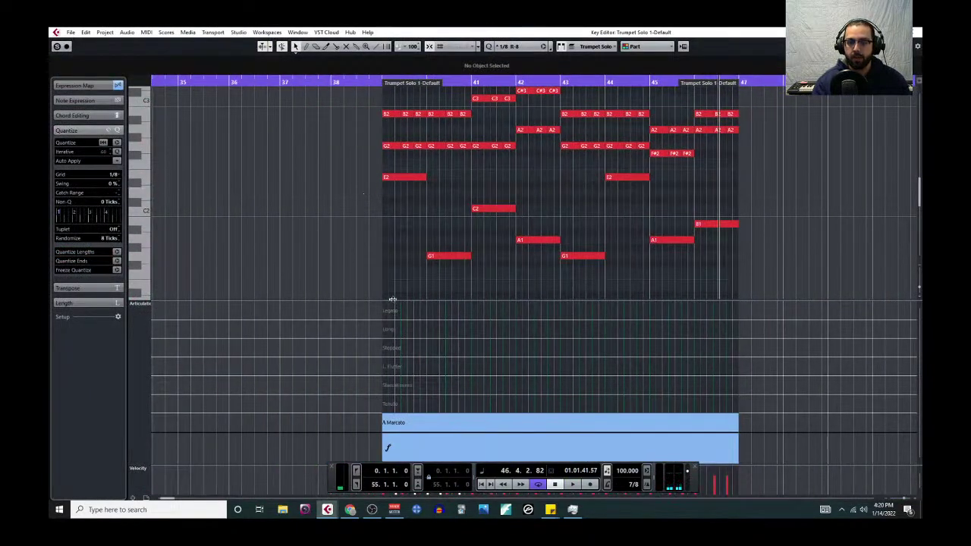
left_click(384, 322)
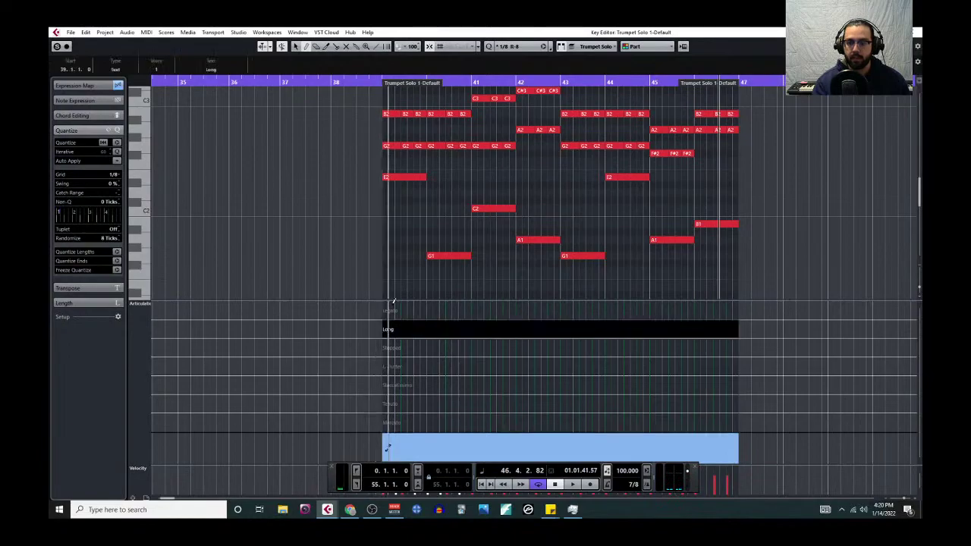
Step: Play the Long horn chords through bar 39 onward and continue listening with the other instruments in the project
key("space")
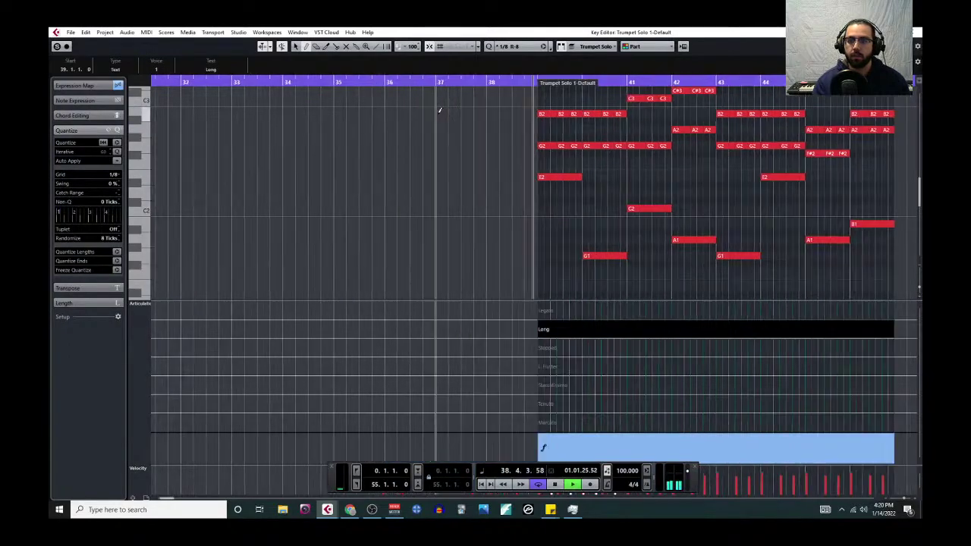
scroll(560, 201, "up", 3)
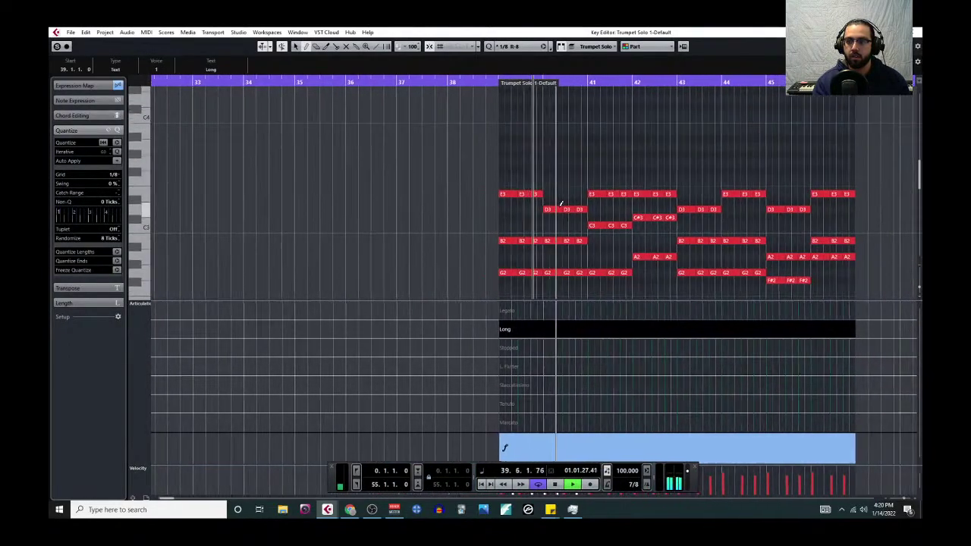
key("ctrl+w")
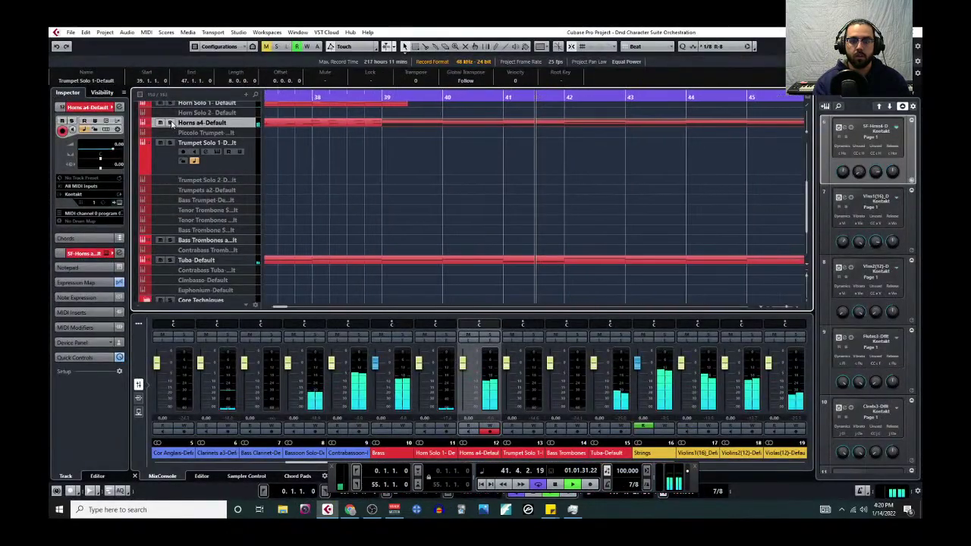
scroll(321, 202, "up", 4)
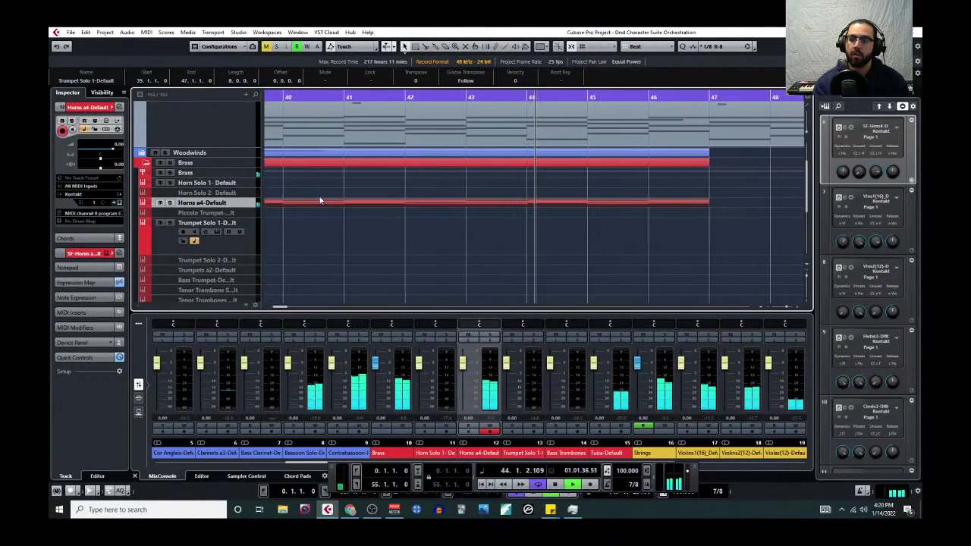
Step: Reopen the horn chord part in the Key Editor and set its dynamics to ff from bar 39
left_click(166, 32)
left_click(161, 43)
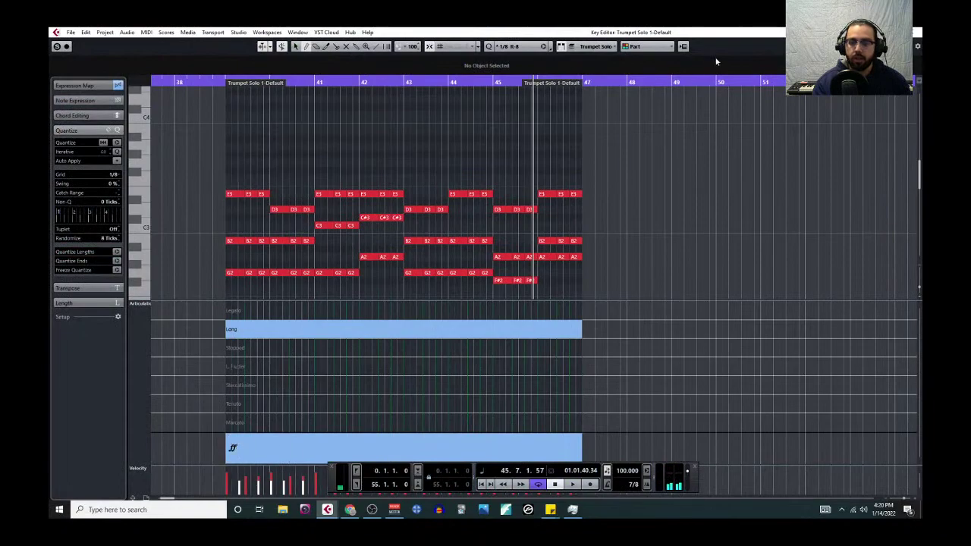
Step: Close the horn part's editor, solo the Brass folder and play the section from bar 39
key("ctrl+w")
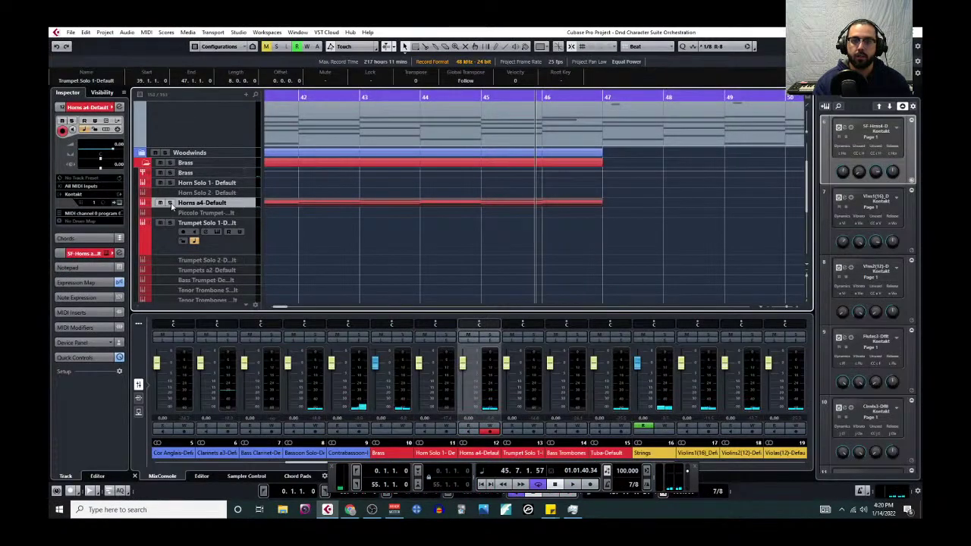
left_click(170, 162)
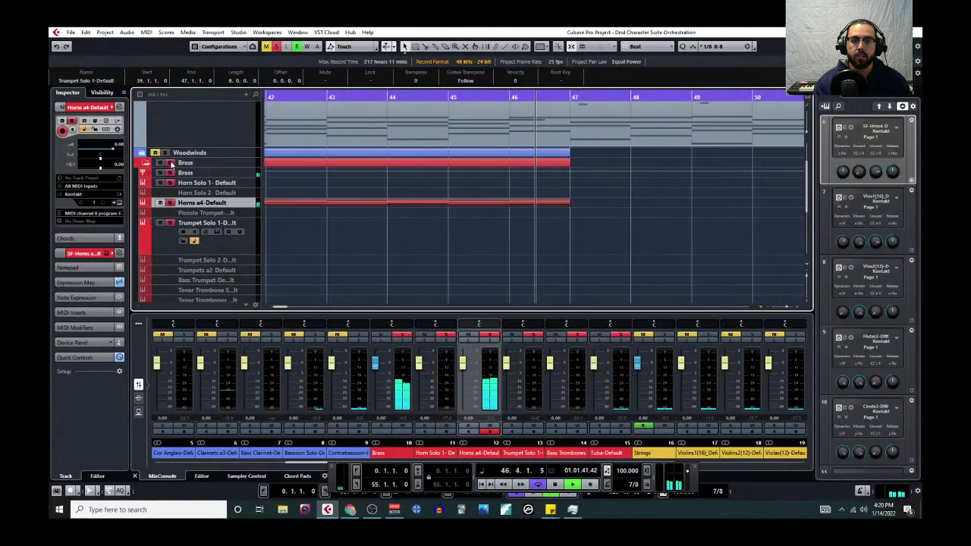
scroll(351, 184, "left", 3)
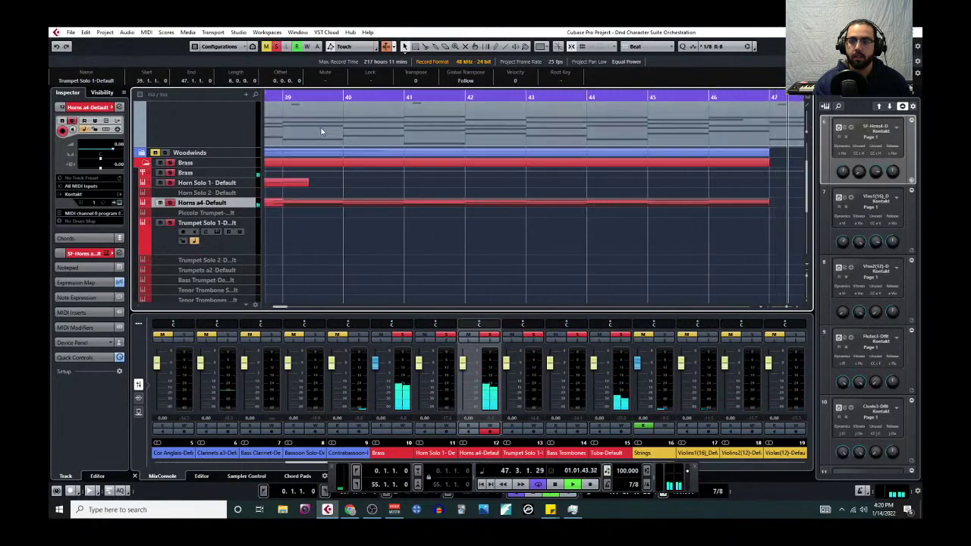
left_click(284, 98)
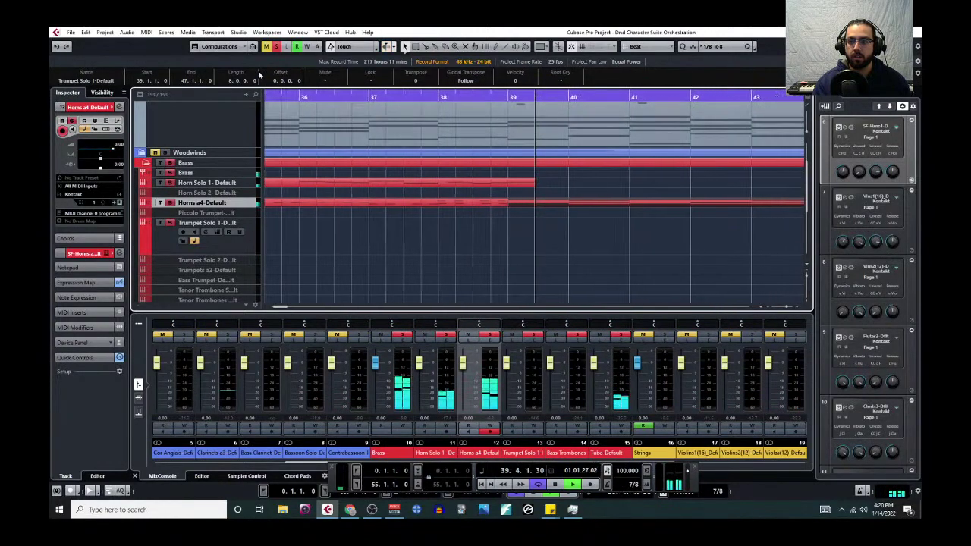
Step: Reopen the horn part in the Key Editor and glue the repeated chord notes in bars 39 to 42 into sustained notes
left_click(146, 32)
left_click(163, 42)
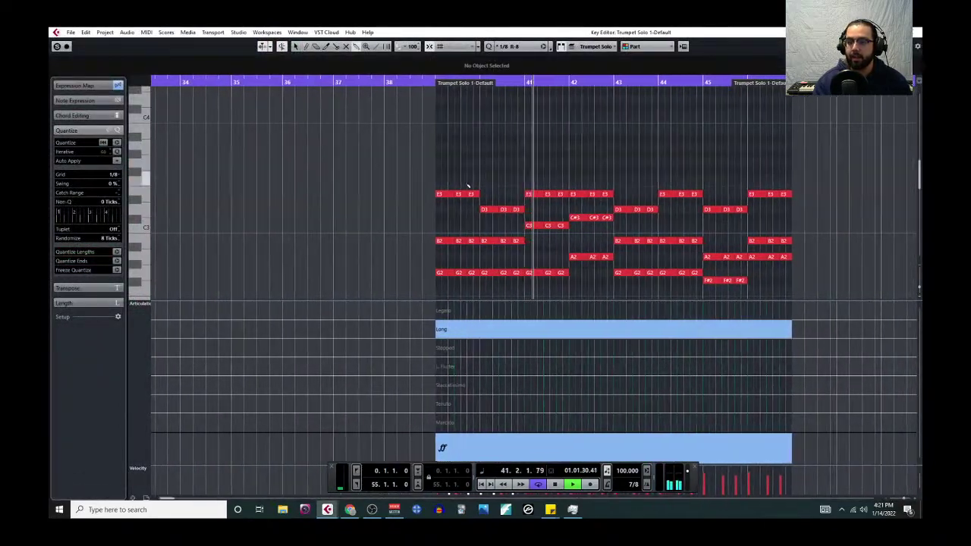
scroll(436, 191, "down", 3)
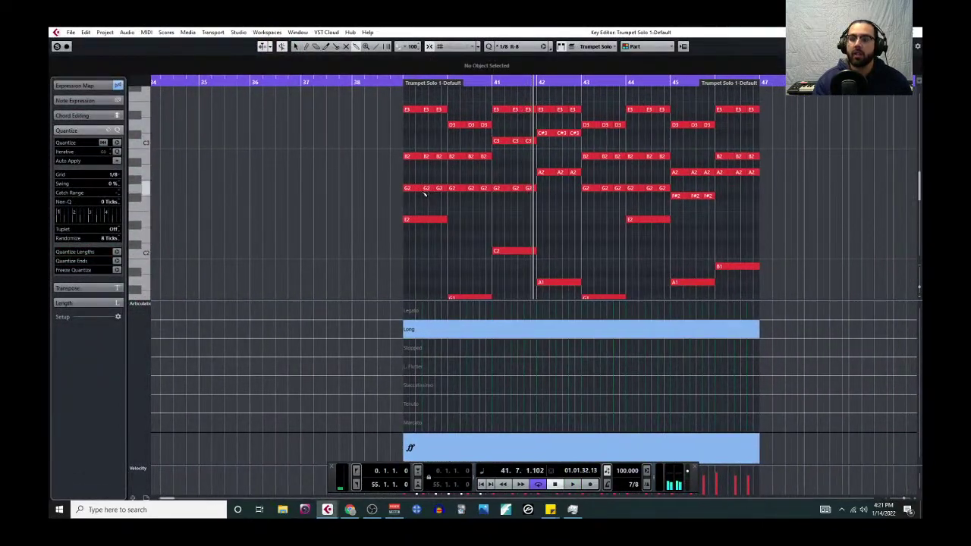
scroll(459, 210, "up", 2, "ctrl")
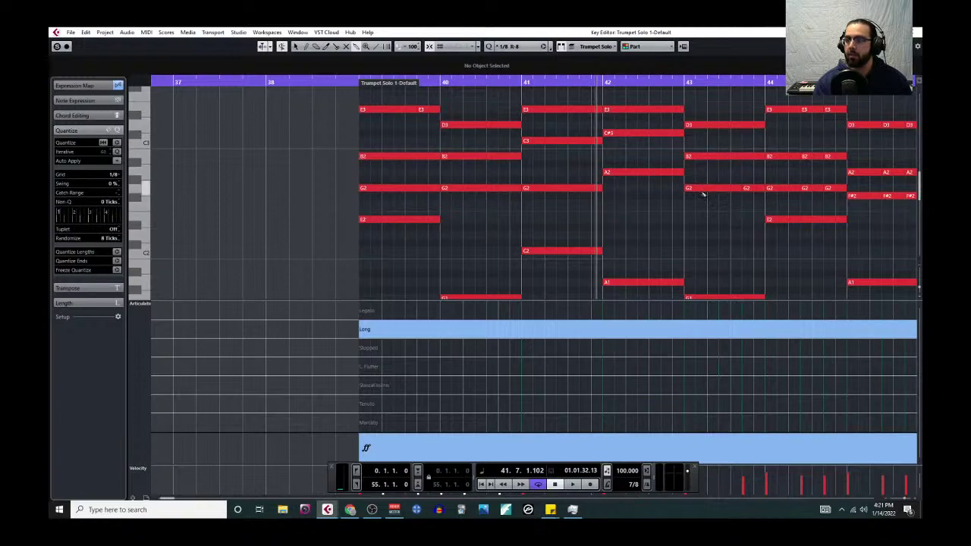
Step: Glue the remaining repeated horn chord notes in bars 43 to 46 into sustained one-bar notes
scroll(704, 190, "right", 4)
left_click_drag(495, 142, 533, 199)
left_click(477, 188)
left_click_drag(553, 111, 610, 203)
left_click(566, 196)
left_click_drag(662, 156, 692, 179)
left_click(643, 173)
key("g")
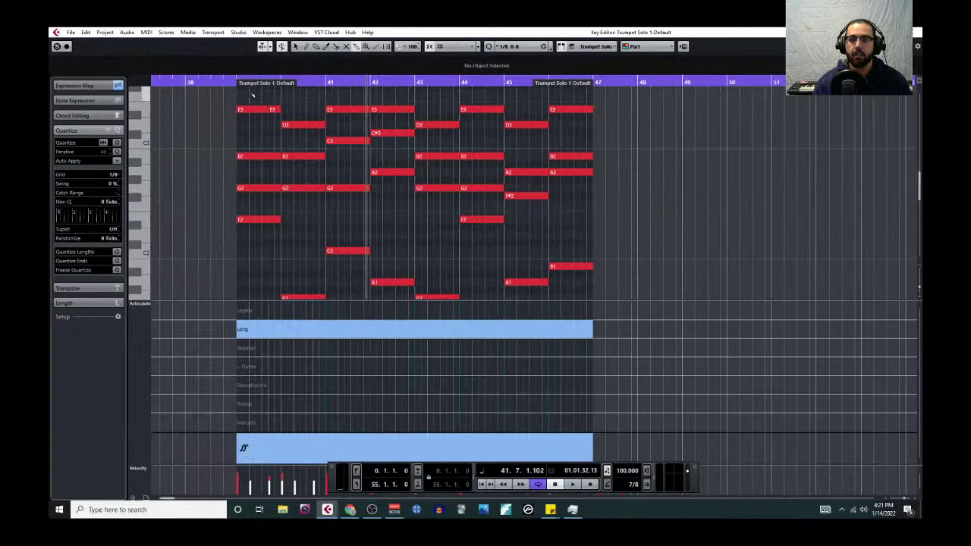
Step: Play the sustained horn chords from bar 39 and return to the project
left_click(235, 86)
key("space")
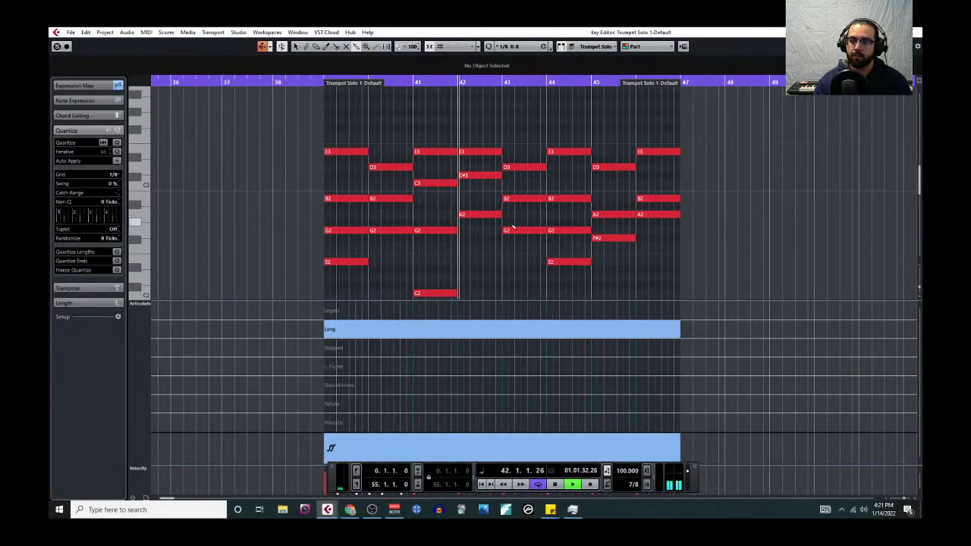
scroll(513, 226, "up", 2)
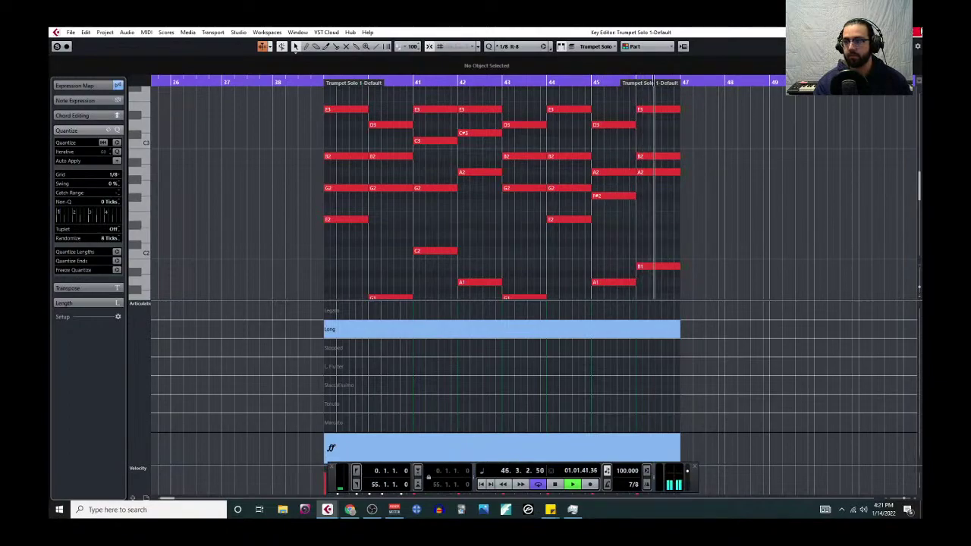
key("ctrl+w")
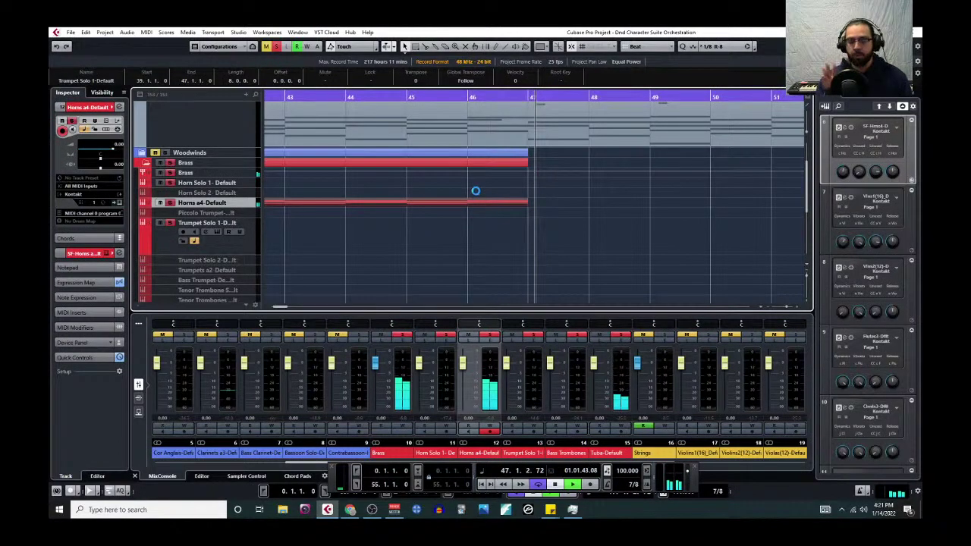
Step: Select the Trumpet Solo 1 track and reduce its height to match the neighbouring brass tracks
scroll(476, 190, "down", 3)
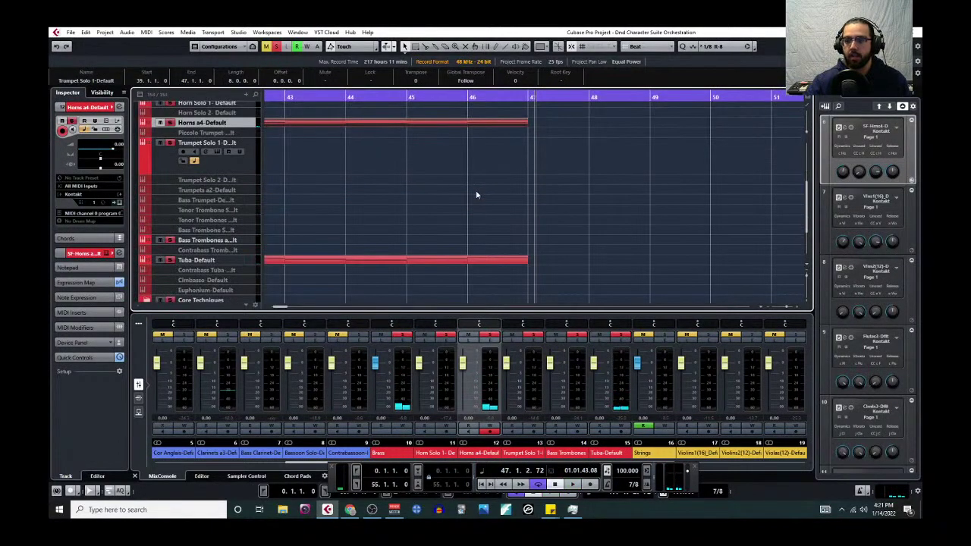
scroll(421, 197, "up", 6)
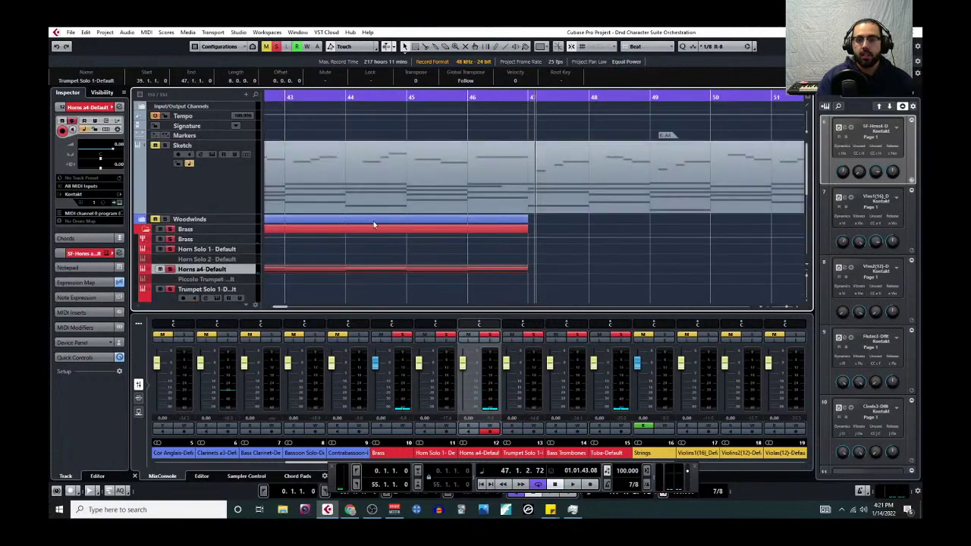
scroll(371, 238, "down", 4)
left_click_drag(242, 199, 249, 174)
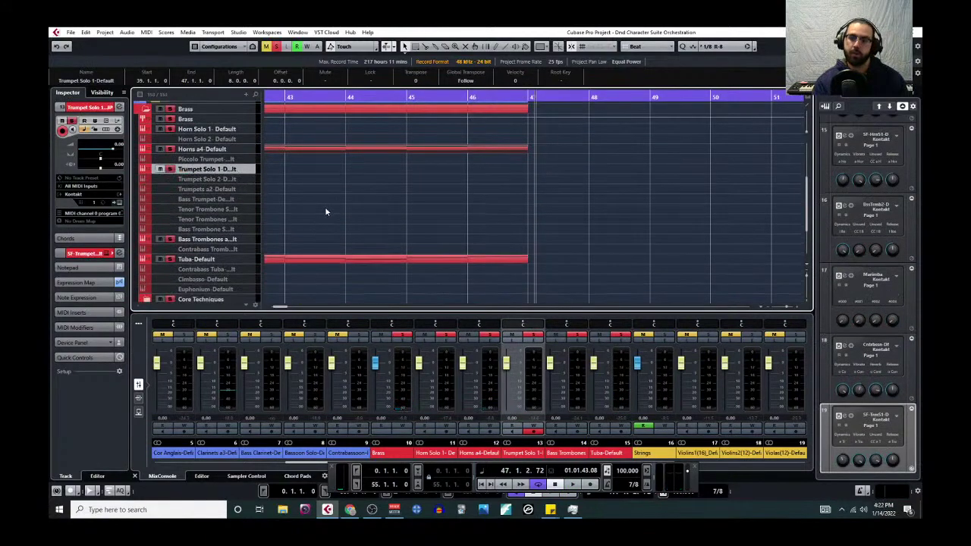
scroll(326, 212, "down", 3)
Step: Review the tone color, balance and focus notes in the project notepad and close it
left_click(106, 32)
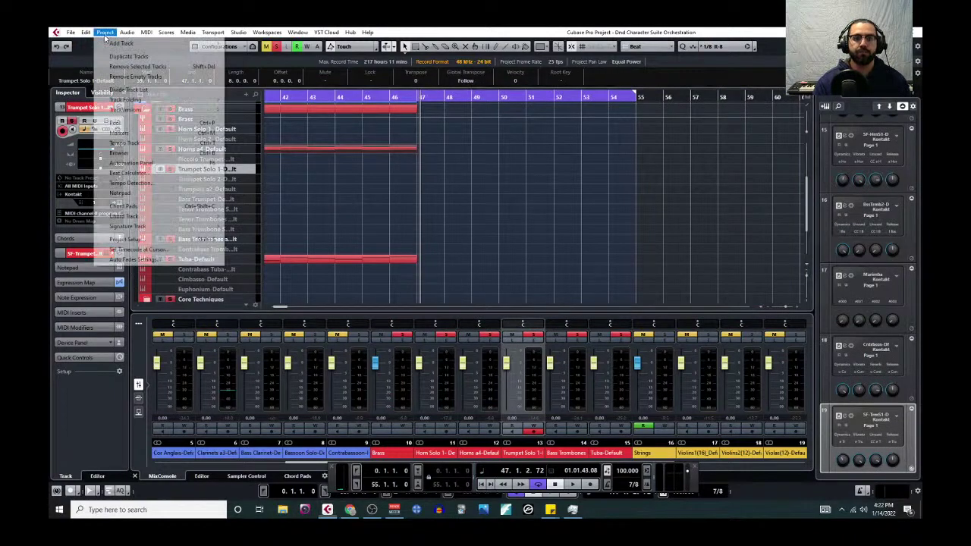
left_click(157, 194)
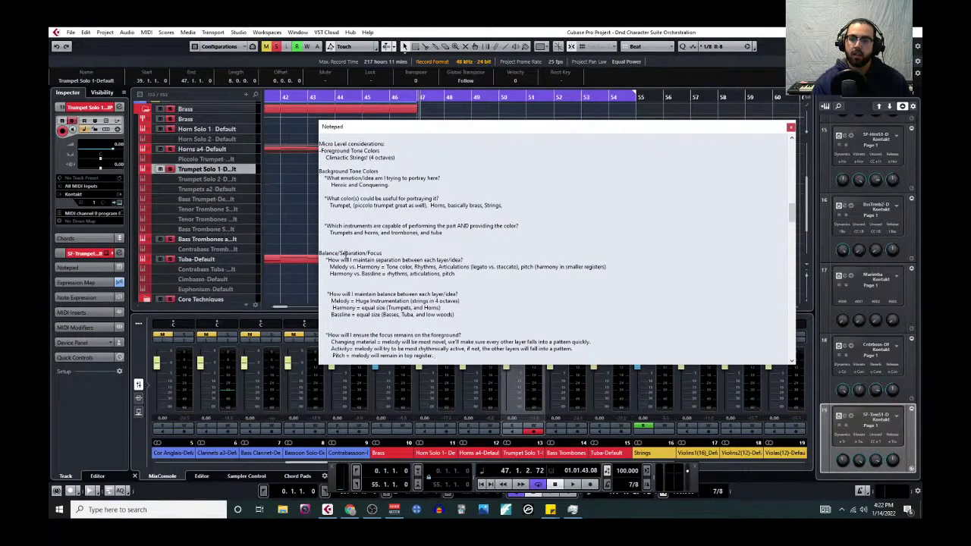
scroll(357, 298, "down", 1)
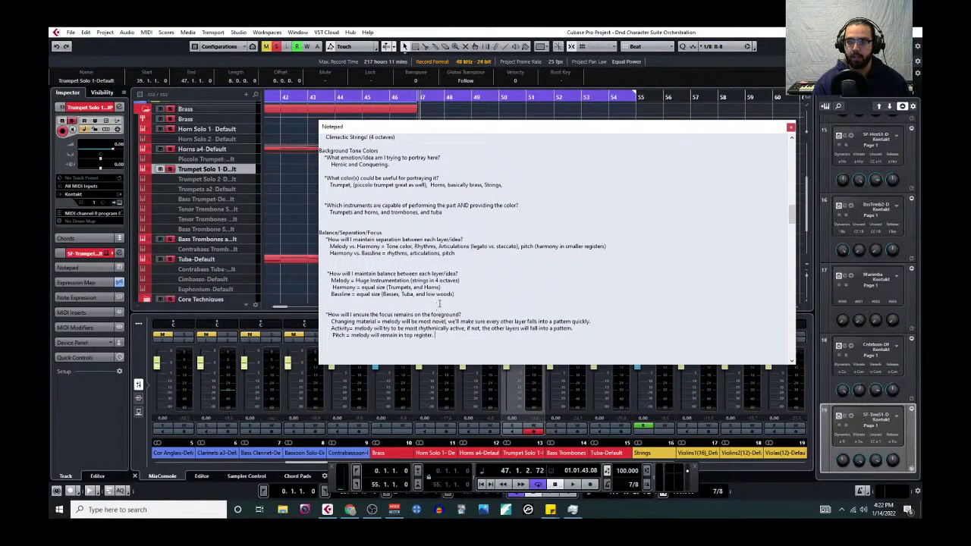
left_click(790, 128)
Step: Clear all soloed tracks and play the full arrangement from bar 39 to bar 47
scroll(306, 215, "left", 4)
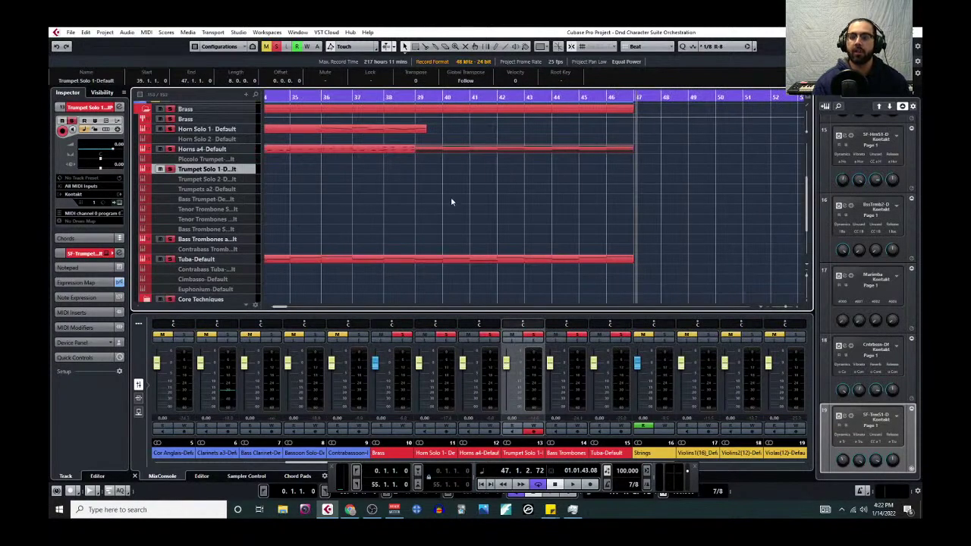
left_click(278, 48)
left_click(414, 99)
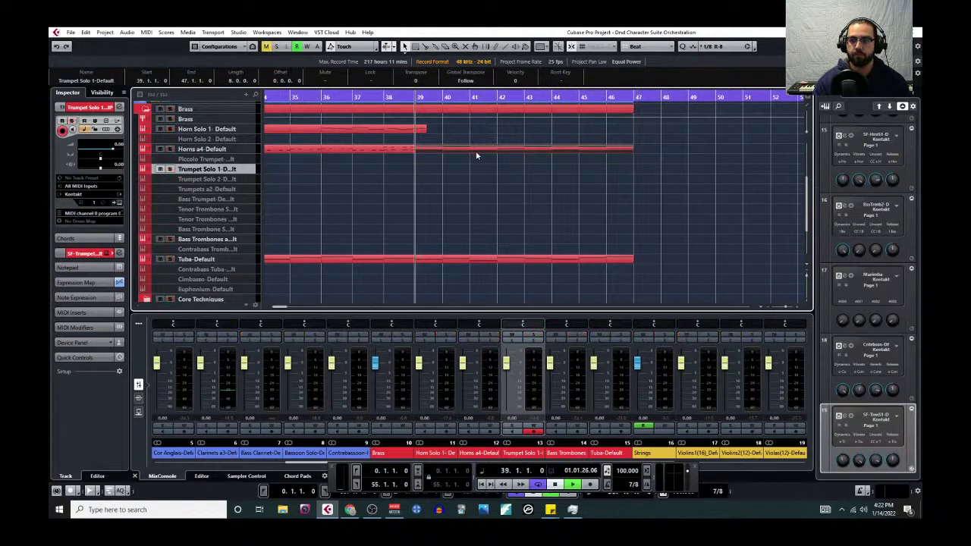
key("space")
scroll(566, 174, "up", 5)
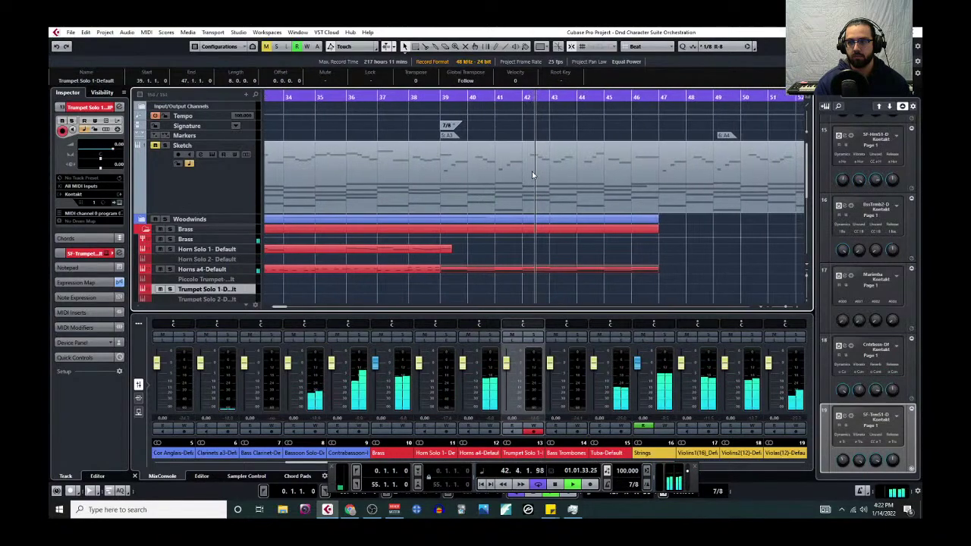
key("g")
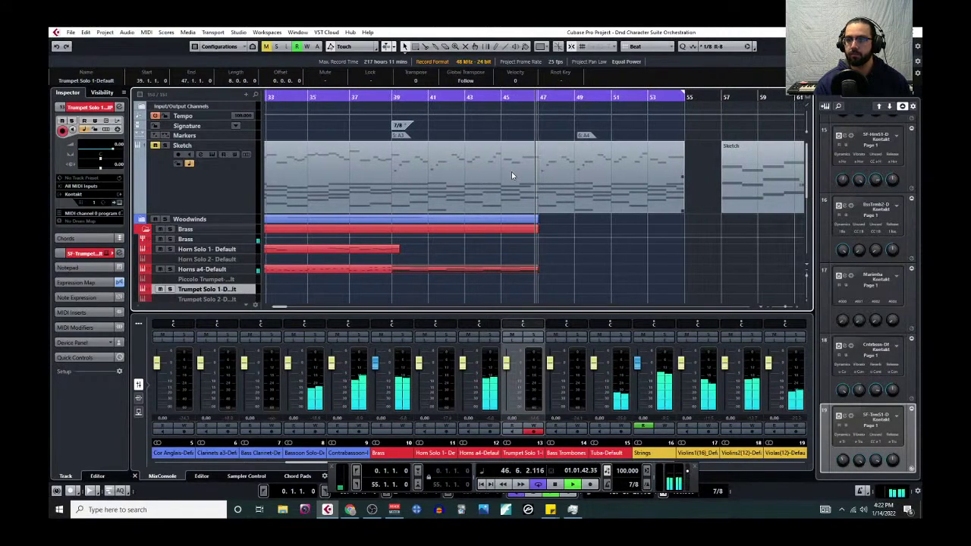
key("space")
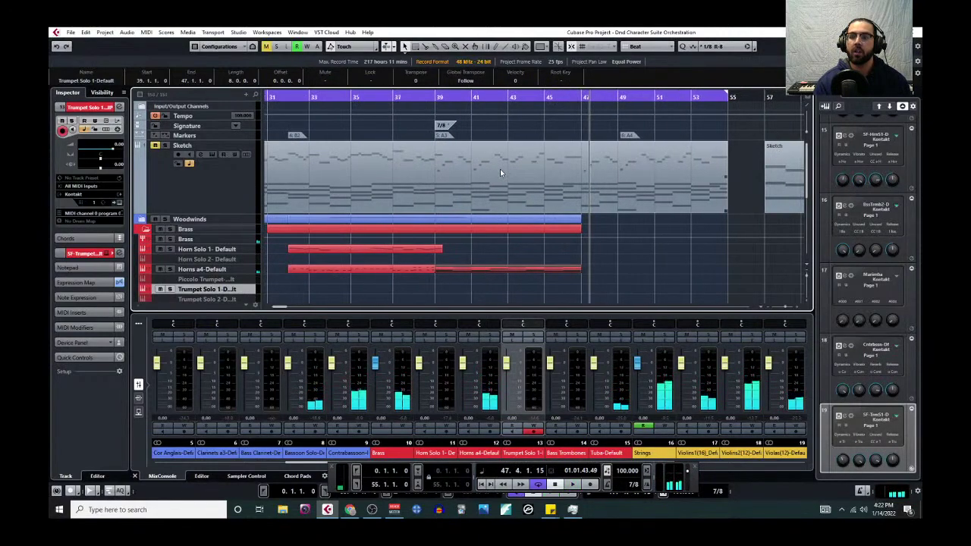
Step: Open the Sketch part in the Key Editor, examine the melody from bar 39 with its low B3, and close the editor
scroll(500, 171, "left", 3)
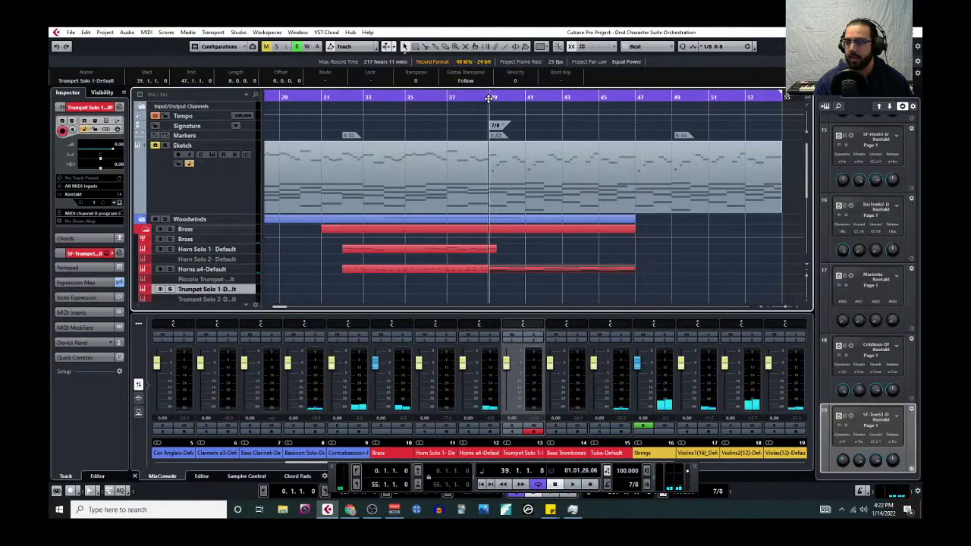
left_click(517, 161)
left_click(147, 32)
left_click(154, 43)
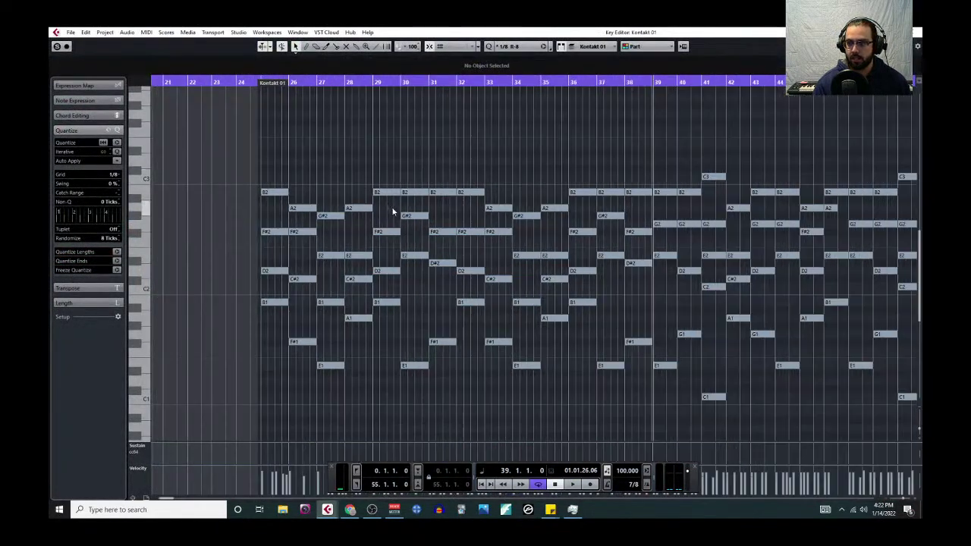
scroll(573, 249, "up", 5)
scroll(334, 286, "up", 5)
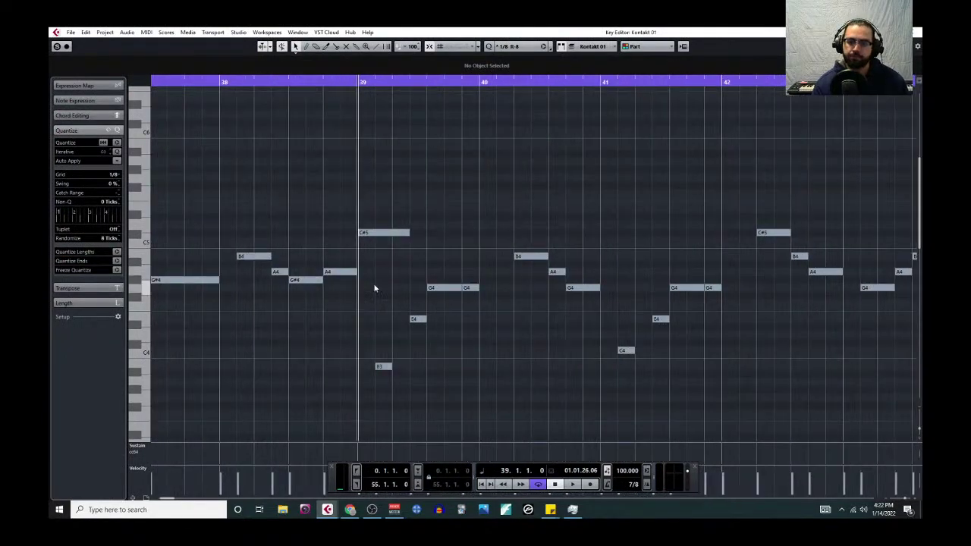
scroll(373, 285, "right", 3)
scroll(336, 300, "down", 3)
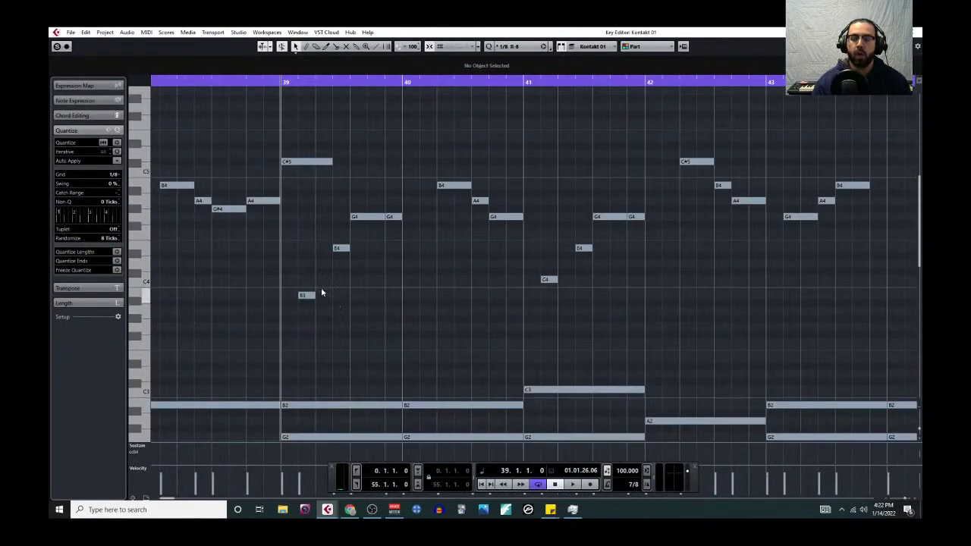
left_click(308, 298)
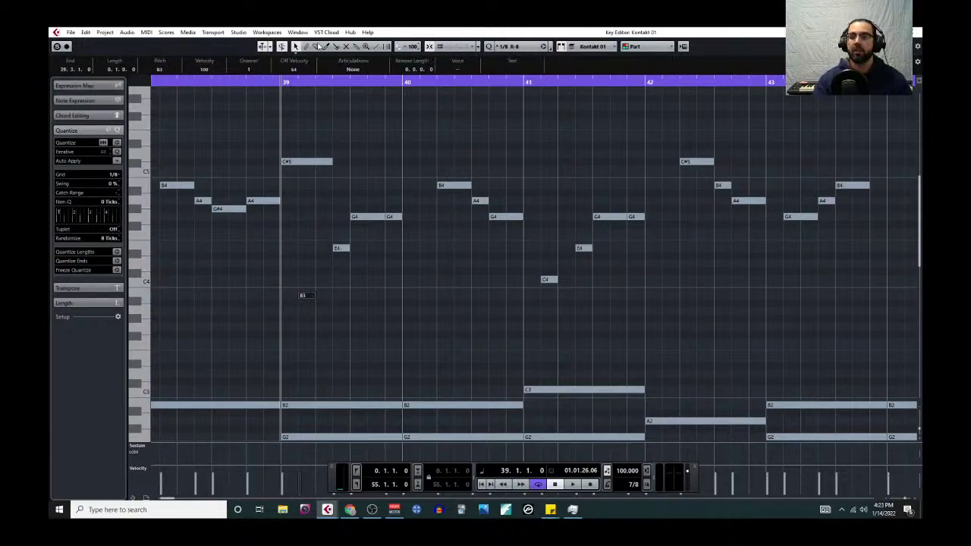
left_click(918, 31)
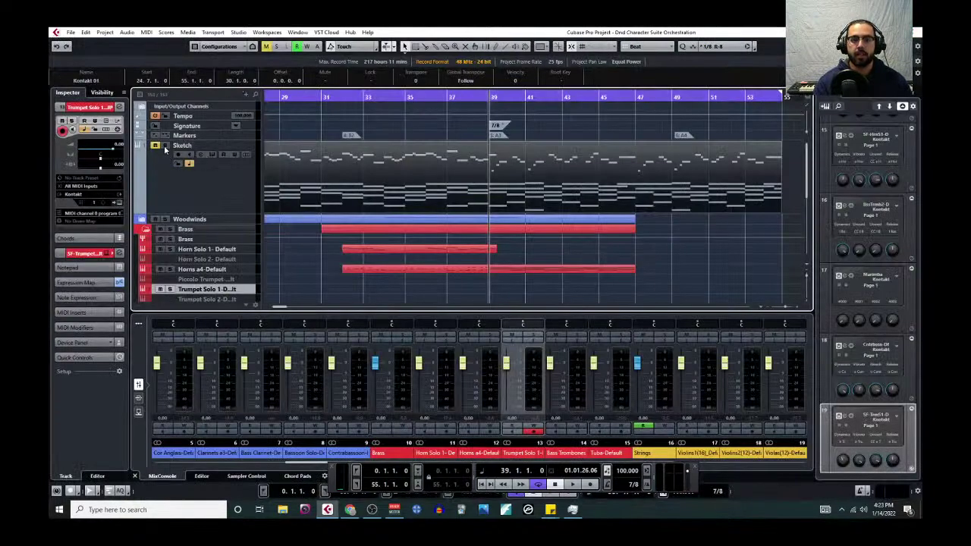
Step: Play the piano sketch from bar 39 and reopen it in the Key Editor to focus on the melody in bars 39 to 41
key("space")
left_click(147, 32)
left_click(167, 42)
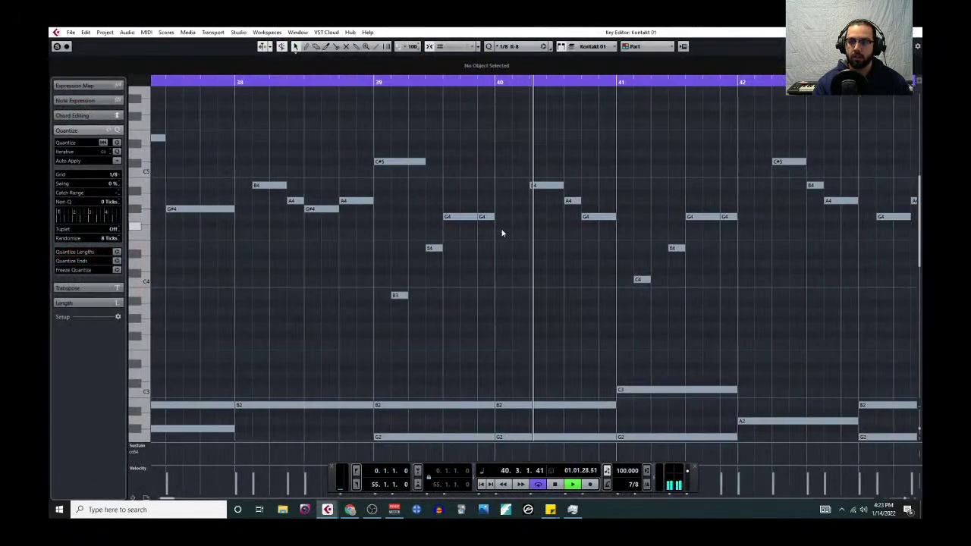
key("space")
key("g")
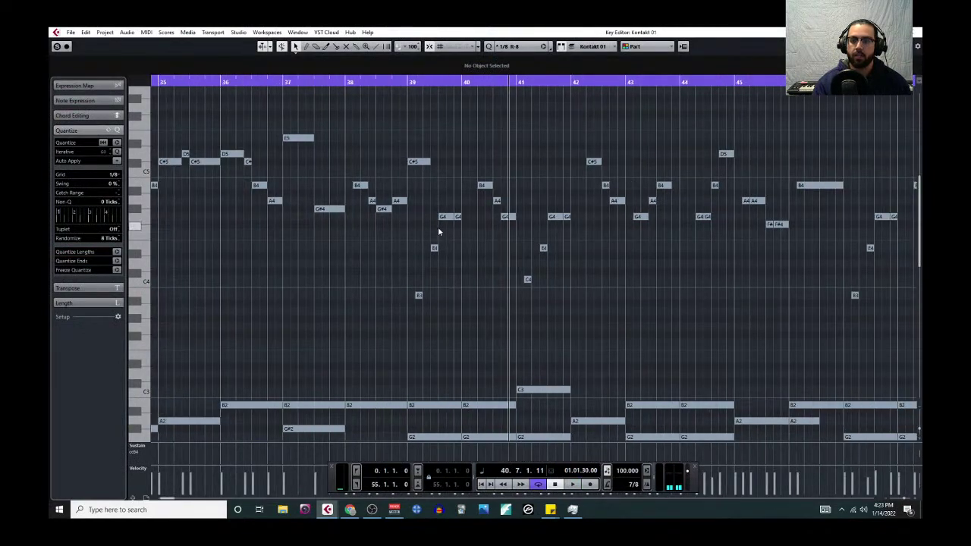
key("h")
key("h")
key("h")
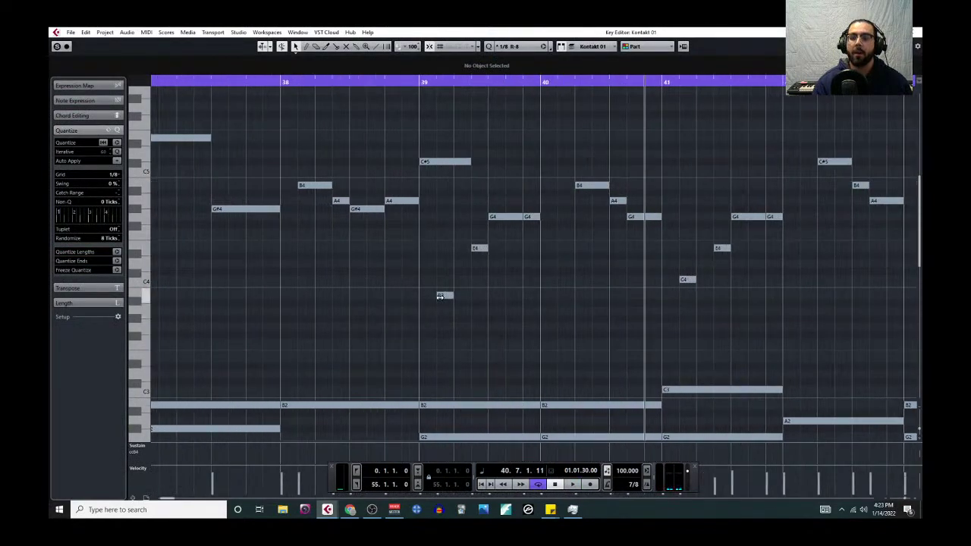
Step: Mark the sketch melody's B3 and last G4 in bar 39, play the passage from bar 39 and clear the selection
left_click(440, 296)
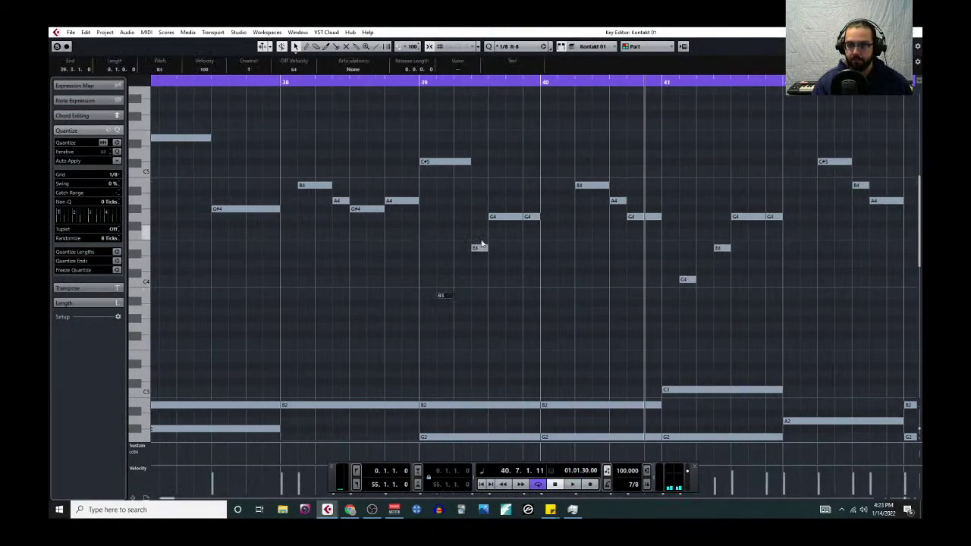
left_click(533, 220, "shift")
scroll(540, 243, "up", 4)
scroll(540, 244, "down", 4)
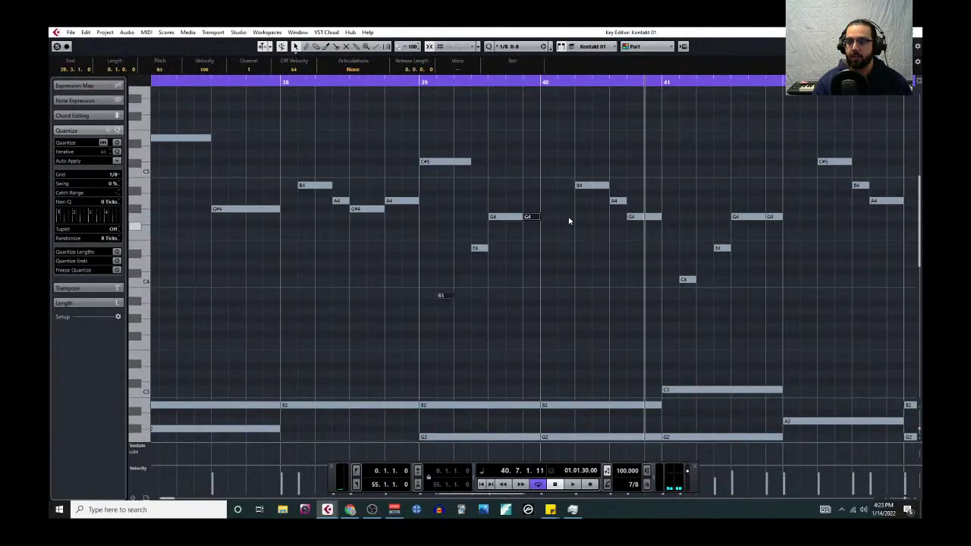
left_click(420, 84)
key("space")
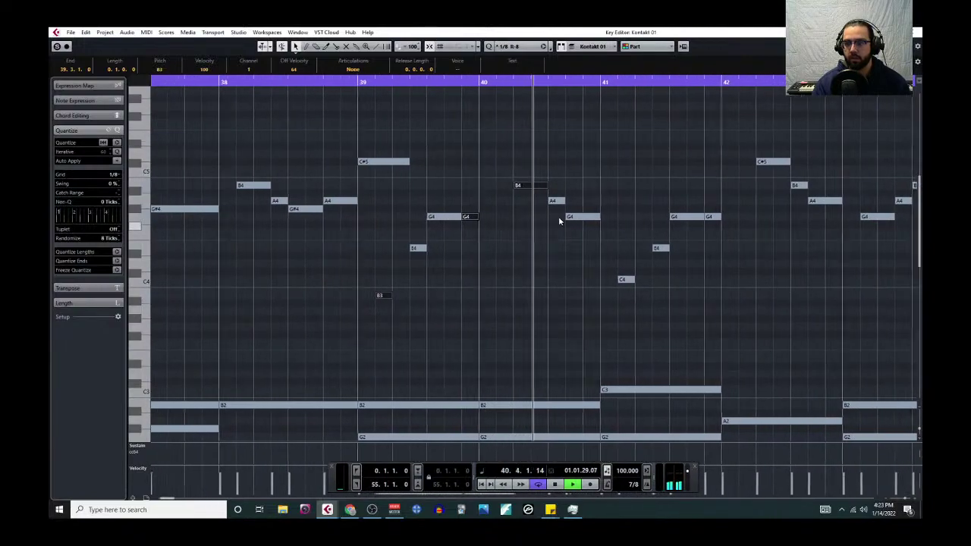
key("space")
left_click(366, 294)
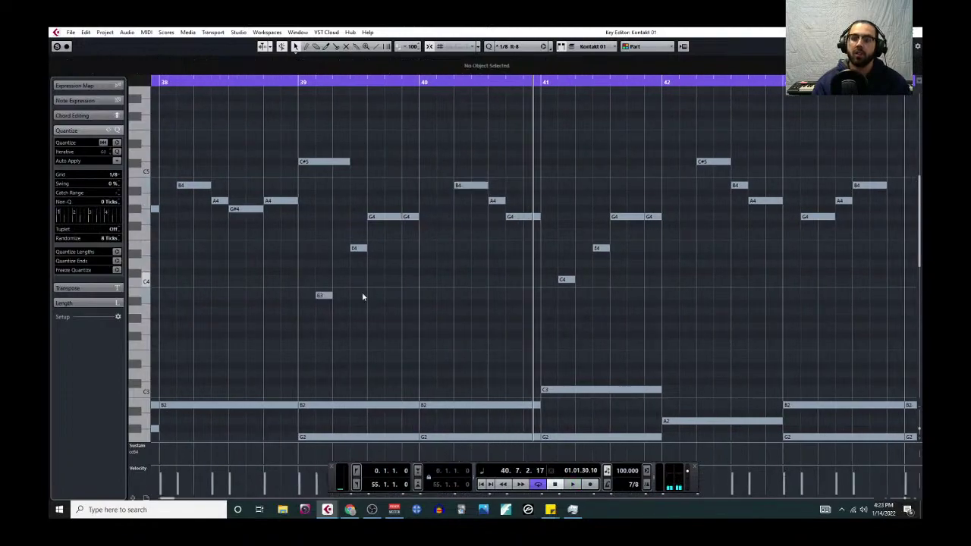
Step: Copy the sketch melody's accent notes B3, G4, B4, C4, G4 and C#5 from bars 39 to 42 and close the editor
left_click(322, 296)
left_click(402, 217, "shift")
left_click(472, 187, "shift")
left_click(566, 281, "shift")
left_click(630, 219, "shift")
left_click(711, 163, "shift")
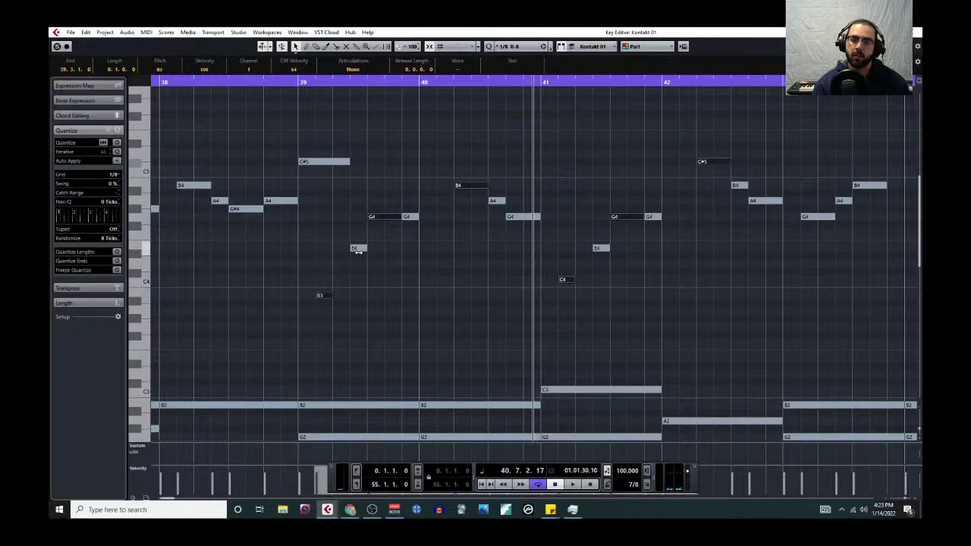
left_click(917, 32)
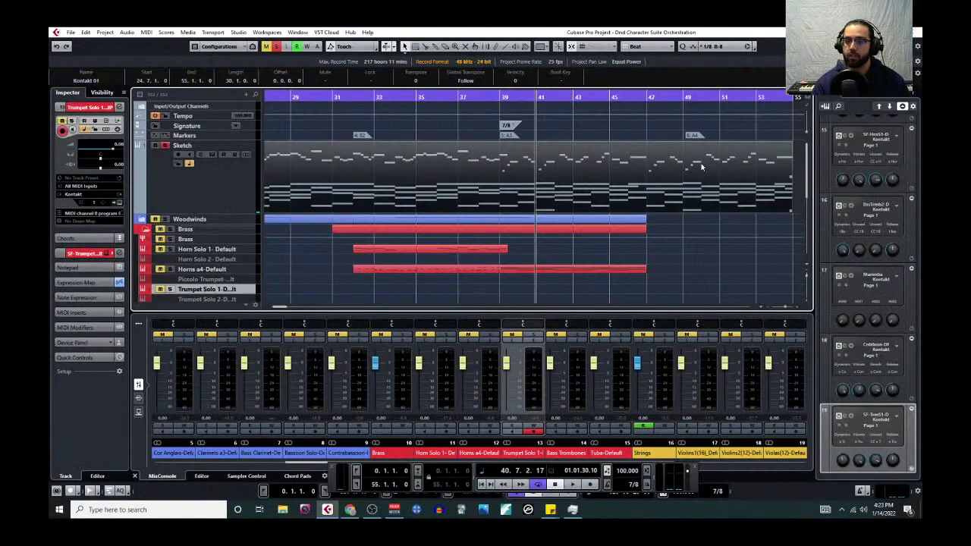
Step: Draw an empty part on the Trumpet Solo 1 track from bar 39 to bar 47 and open it in the Key Editor
scroll(542, 212, "down", 4)
right_click(399, 220)
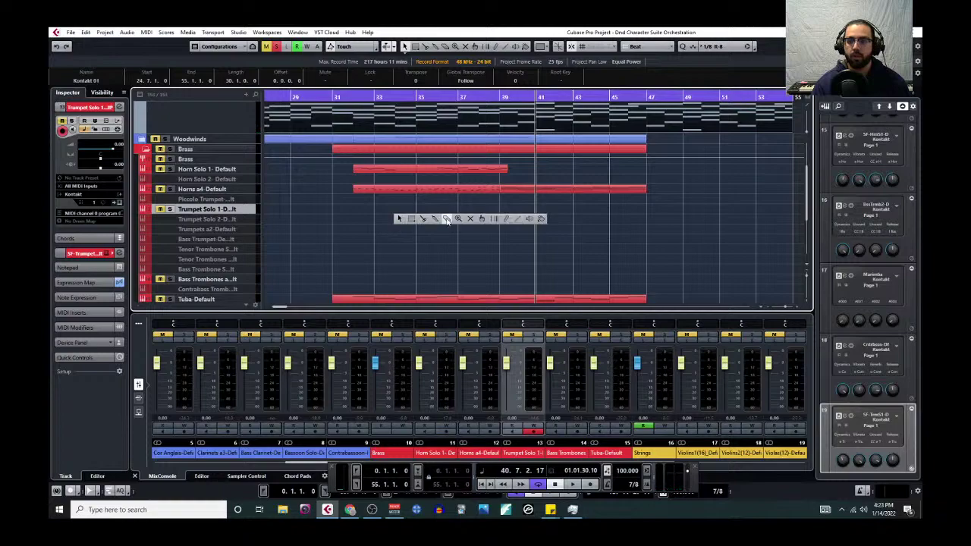
left_click(507, 220)
left_click_drag(506, 205, 647, 207)
key("1")
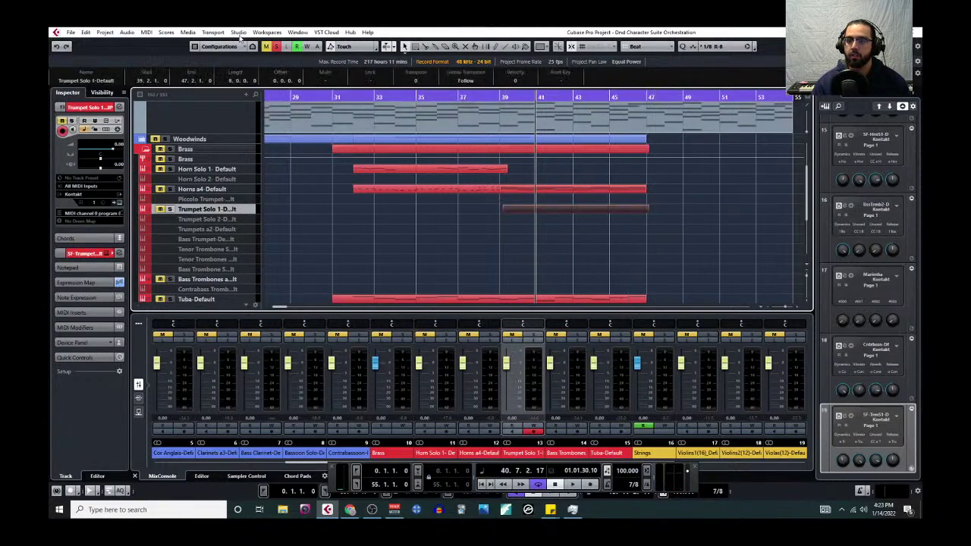
left_click(147, 32)
left_click(163, 47)
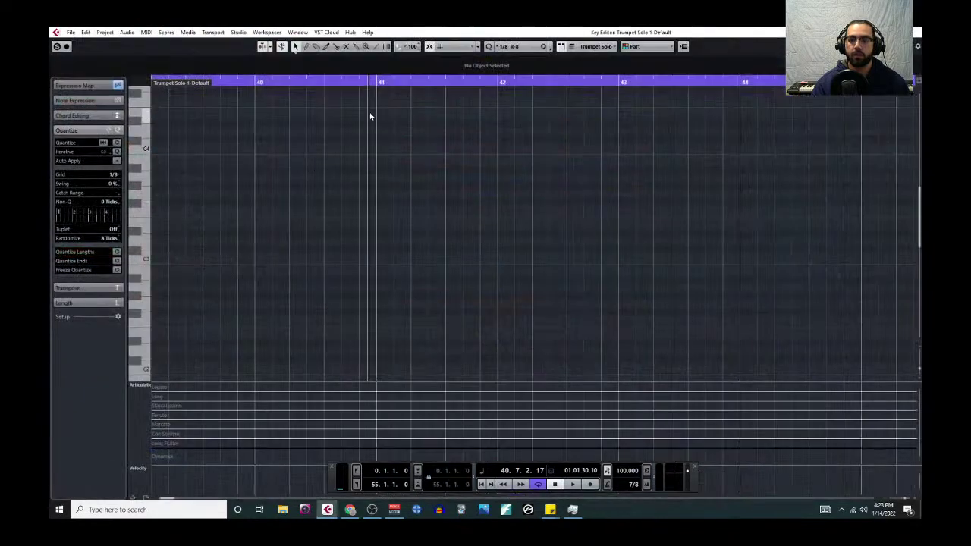
scroll(439, 180, "up", 3)
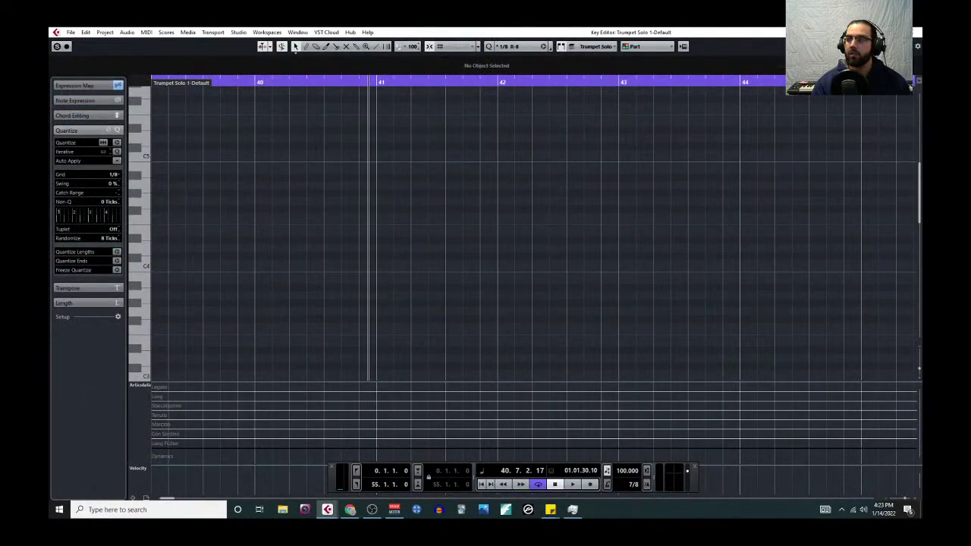
Step: Return to the Sketch part in the Key Editor and place the playhead at 39.2.1, where the B3 starts
left_click(912, 32)
scroll(559, 164, "up", 3)
left_click(557, 166)
left_click(146, 32)
left_click(163, 48)
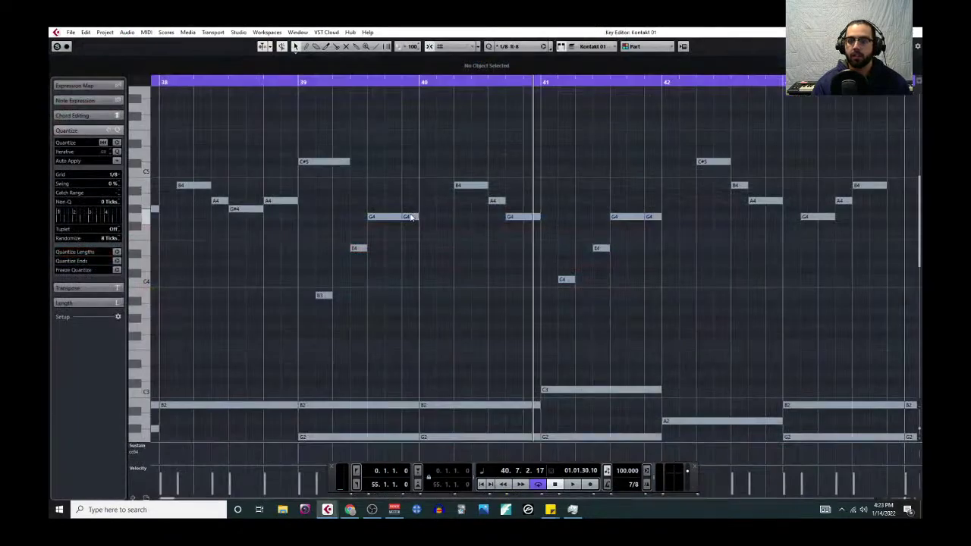
left_click(391, 82)
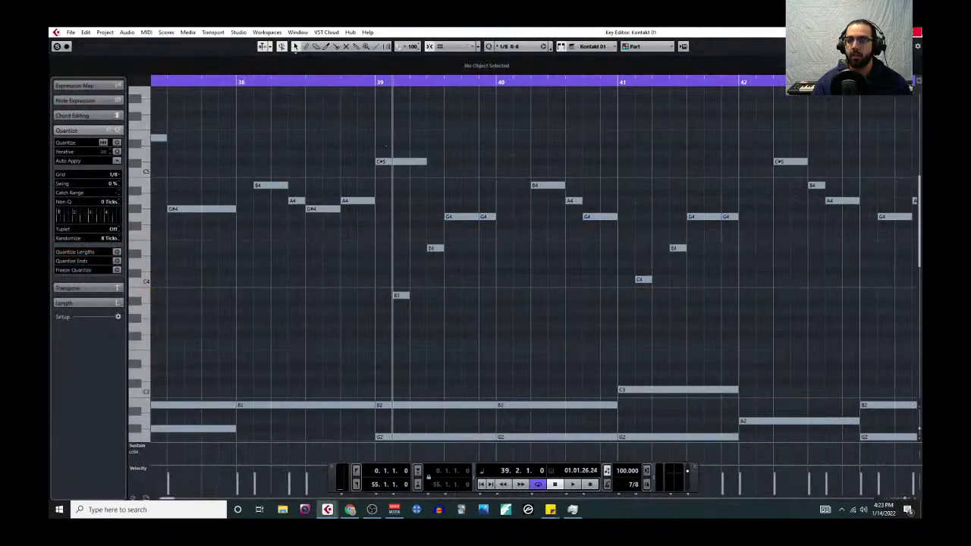
left_click(917, 32)
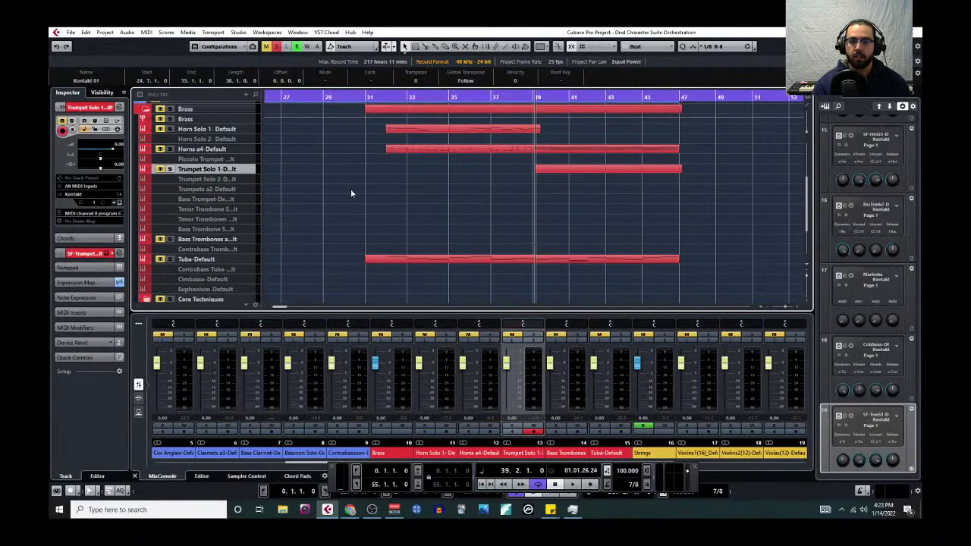
Step: Open the Trumpet Solo 1 part and paste the copied melody notes at 39.2.1
left_click(537, 169)
left_click(143, 33)
left_click(157, 48)
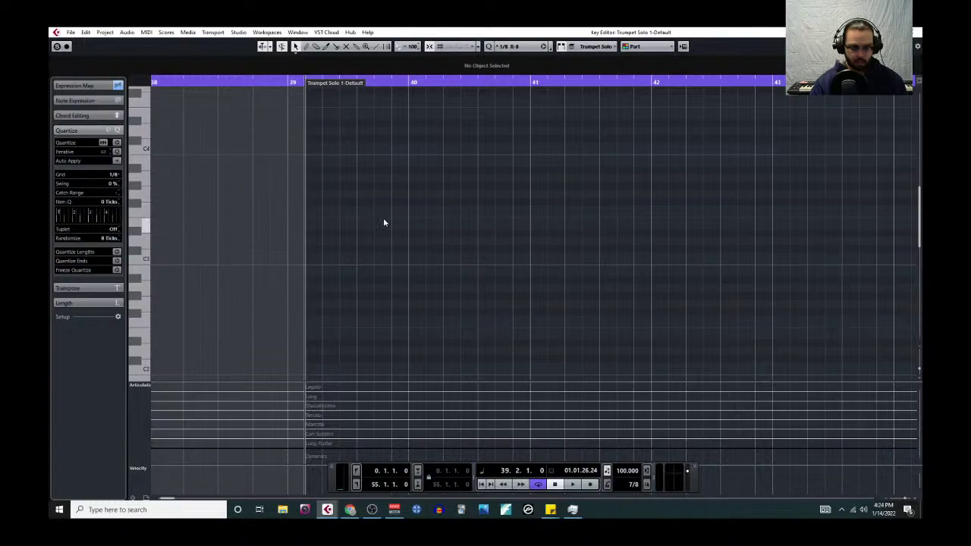
scroll(387, 235, "up", 4)
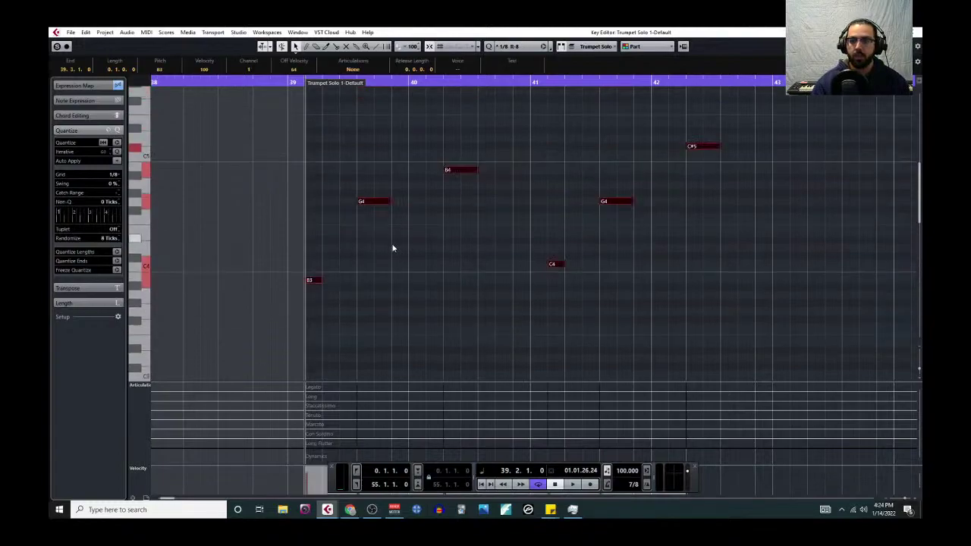
Step: Transpose the pasted G4, B4 and C#5 notes down eight semitones so both G4 notes land on B3
scroll(395, 251, "down", 2)
left_click(410, 251)
left_click_drag(367, 144, 629, 215)
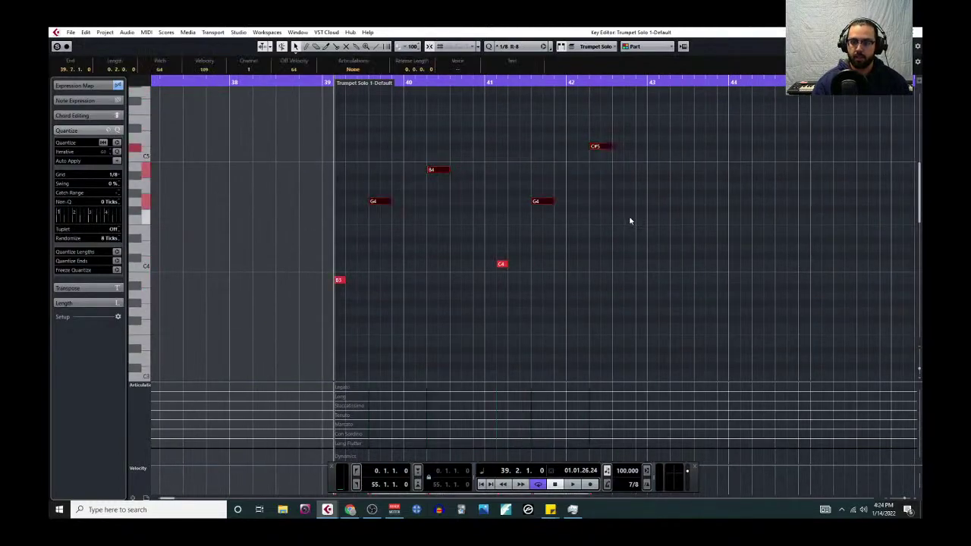
key("Down")
key("Down")
key("Down")
key("Down")
key("Down")
key("Down")
key("Down")
key("Down")
Step: Move the remaining off-pitch trumpet notes in bars 40 to 42 onto B3
left_click(629, 220)
left_click_drag(416, 203, 666, 268)
key("Down")
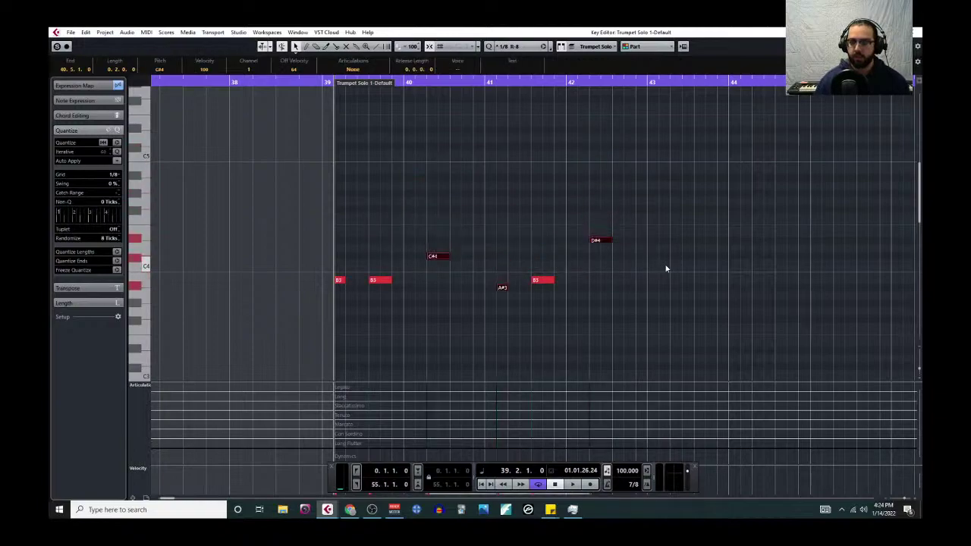
left_click(651, 261)
left_click_drag(408, 204, 648, 253)
key("Down")
key("Down")
key("Down")
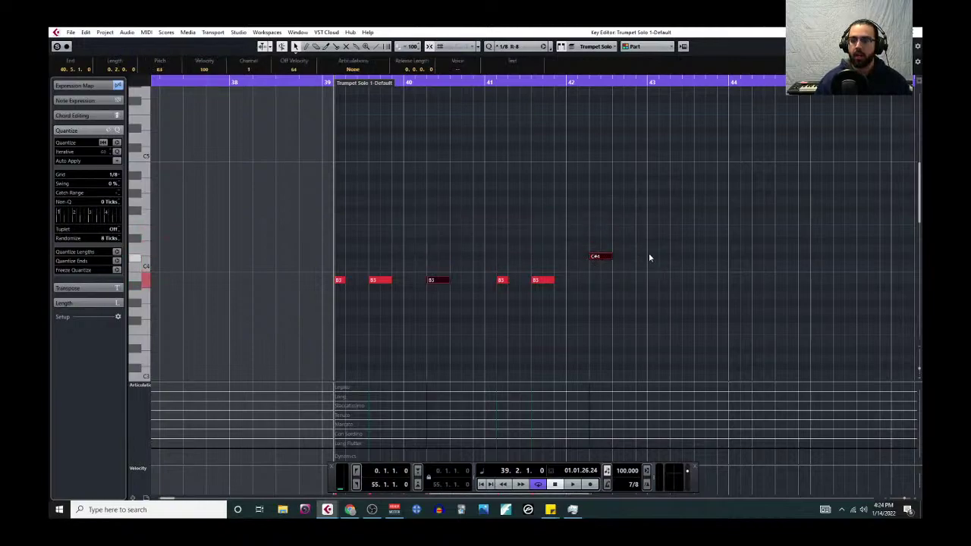
left_click(649, 254)
left_click(609, 257)
key("Down")
key("Down")
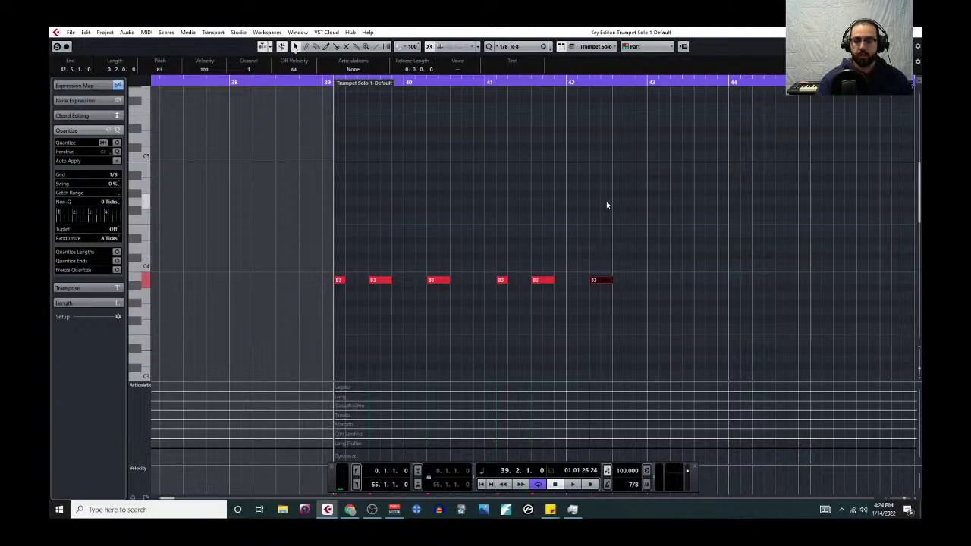
Step: Transpose all six B3 notes up two octaves to B5 as a rhythm guide and close the editor
left_click(569, 218)
left_click_drag(330, 242, 707, 357)
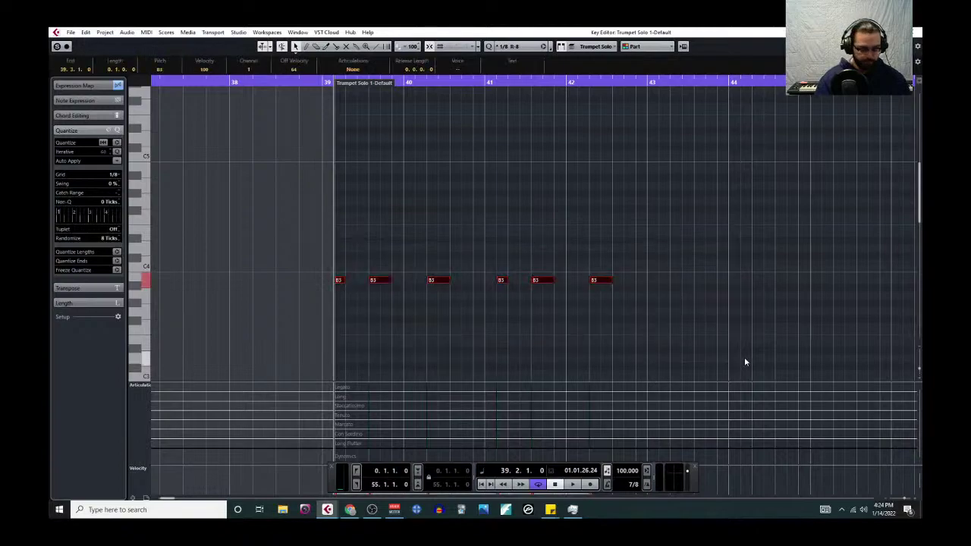
key("shift+Up")
key("shift+Up")
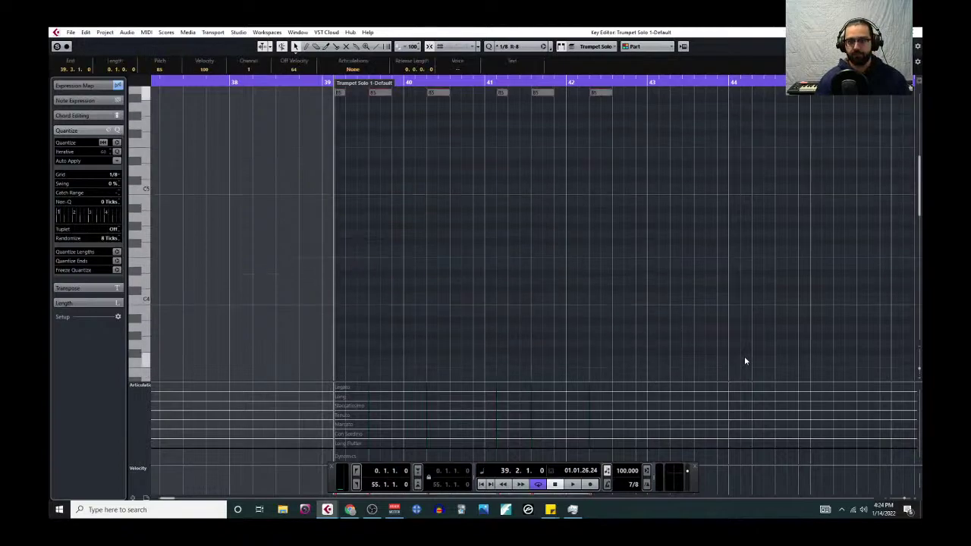
scroll(600, 304, "up", 2)
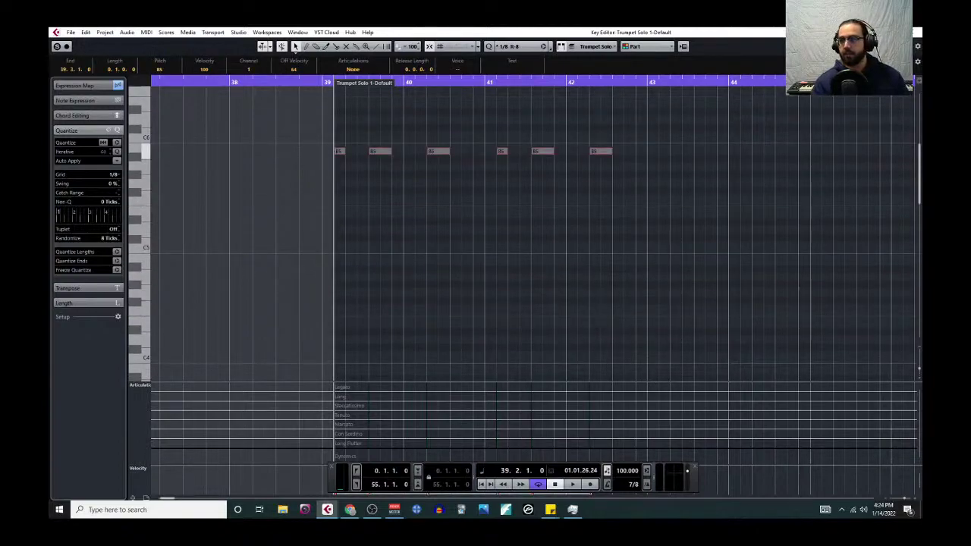
left_click(916, 32)
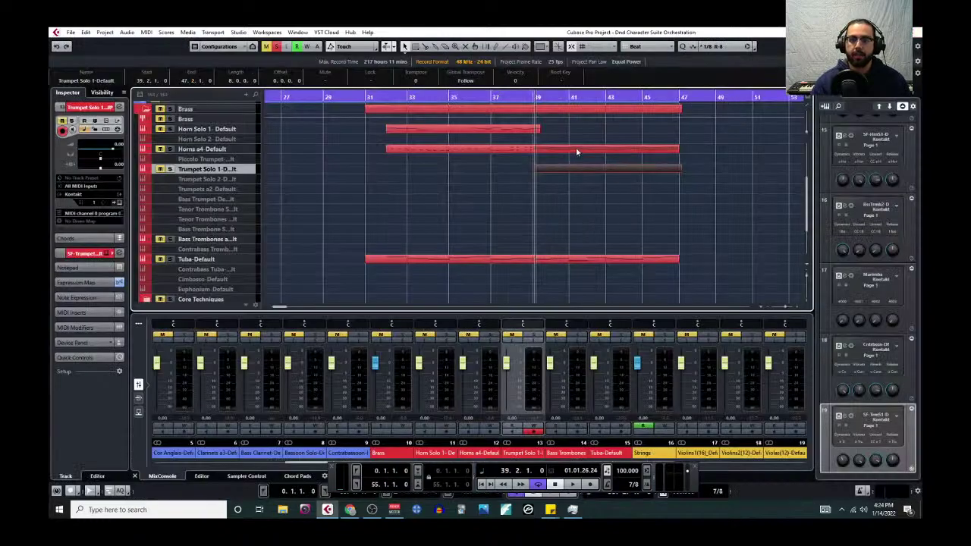
Step: Copy the upper three voices of the Horns a4 chords from bars 39 to 46 and place the playhead at bar 39
left_click(146, 33)
left_click(163, 42)
left_click_drag(195, 137, 786, 241)
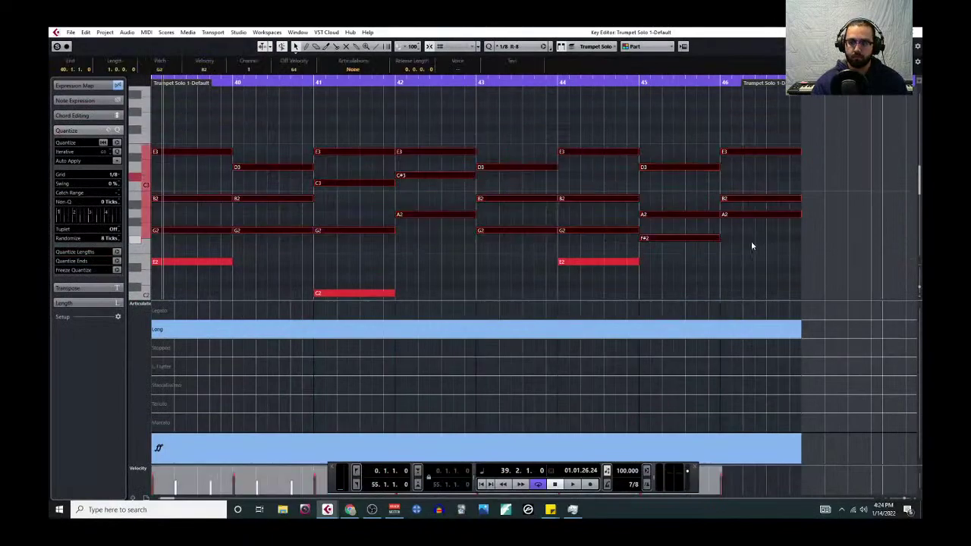
scroll(520, 197, "left", 2)
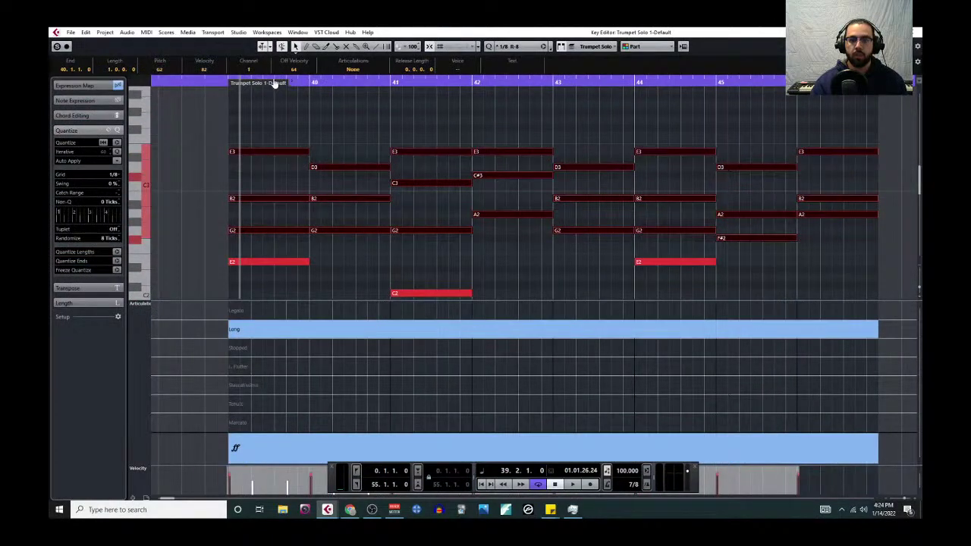
left_click(226, 82)
key("Return")
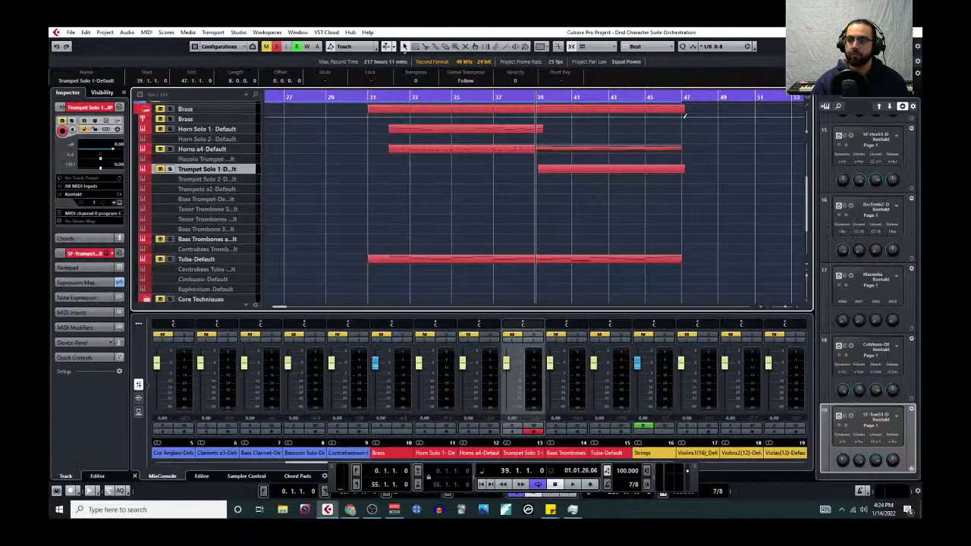
Step: Extend the trumpet part's start back to 38.2.1, paste the horn chords at bar 39 and transpose them up an octave
left_click_drag(541, 170, 522, 172)
left_click(147, 31)
left_click(174, 42)
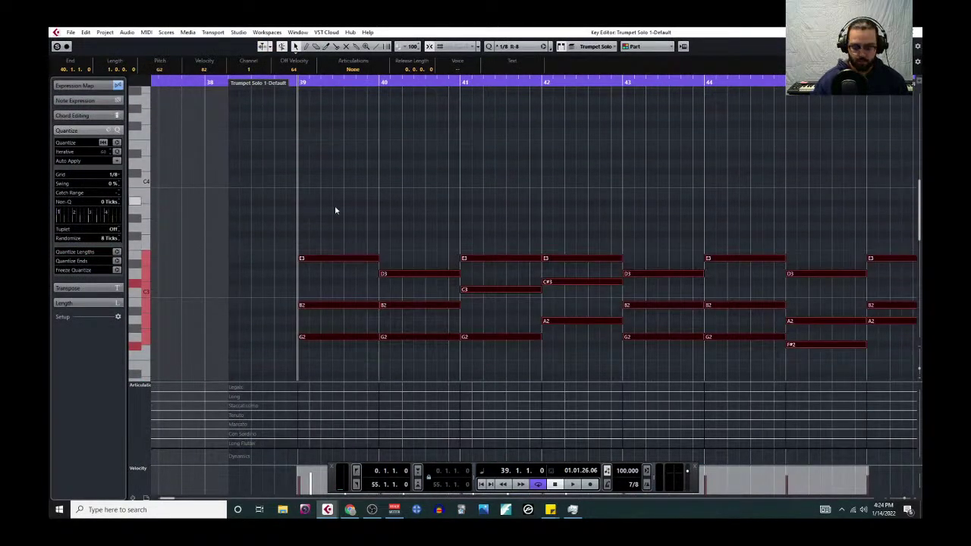
key("shift+Up")
scroll(388, 281, "up", 2)
scroll(383, 277, "up", 3)
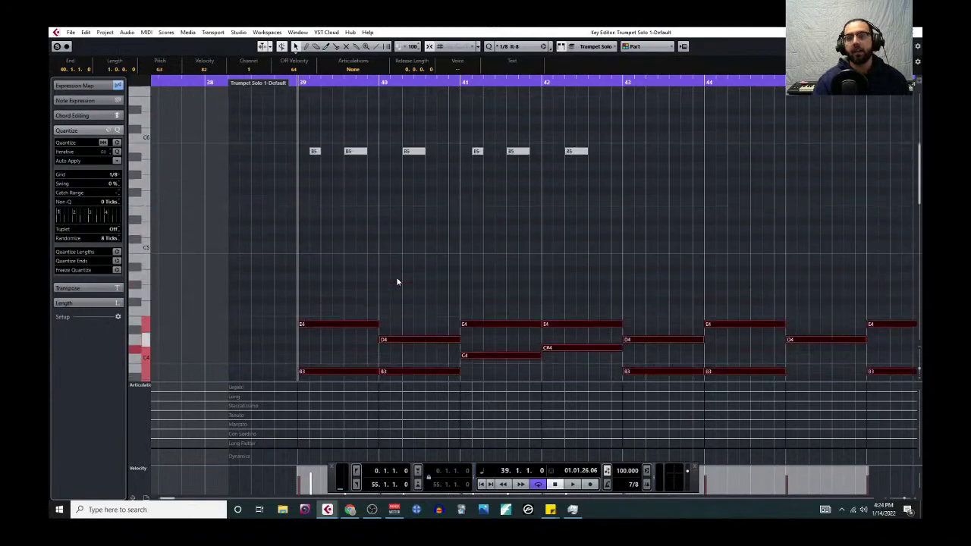
Step: Trim the start of the bar 39 trumpet chord to 39.2.1, aligned with the first B5 guide note
scroll(369, 267, "down", 2)
left_click(324, 226)
left_click_drag(310, 236, 336, 374)
left_click_drag(302, 345, 313, 345)
Step: Split the bar 39 trumpet chord along the B5 guide rhythm and remove the pieces falling between the guide notes
left_click_drag(358, 198, 360, 352)
right_click(360, 351)
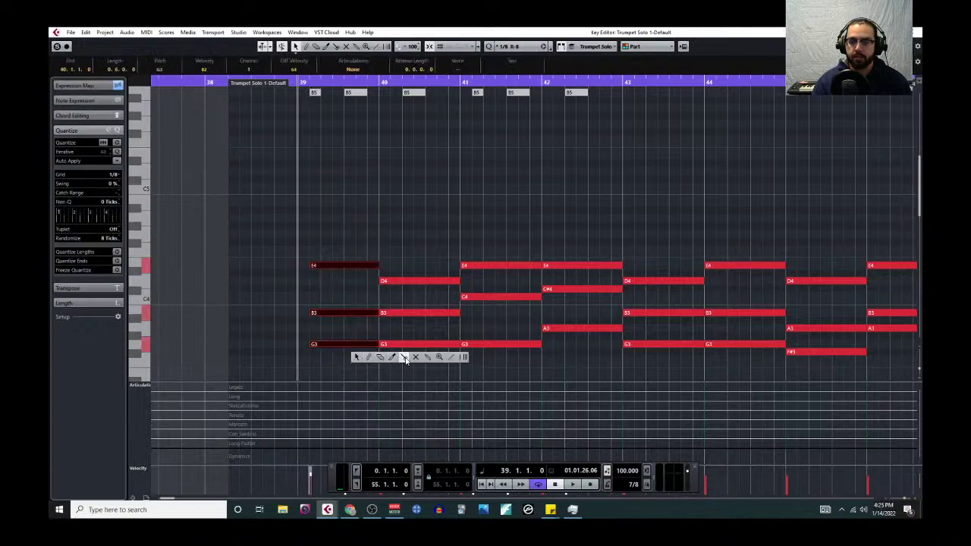
left_click(406, 359)
left_click(325, 345)
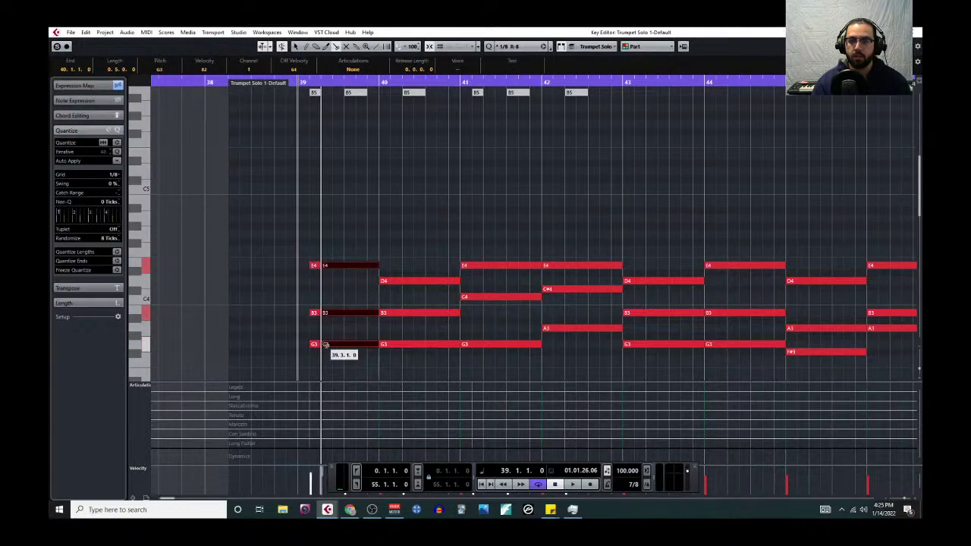
left_click(347, 346)
left_click(355, 245)
left_click_drag(338, 235, 338, 359)
key("Delete")
left_click_drag(353, 228, 368, 345)
Step: Solo the trumpet together with the other brass tracks and play the passage from bar 39
key("space")
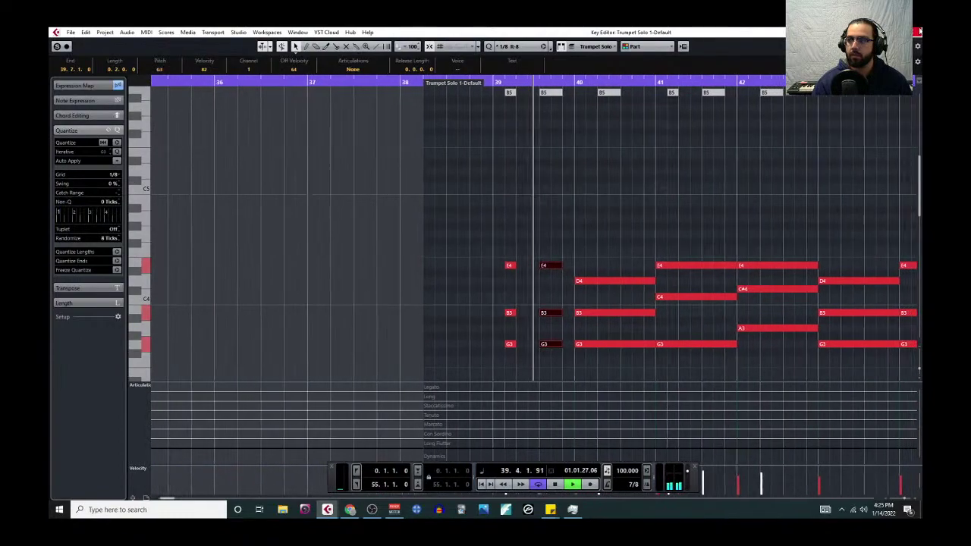
left_click(913, 32)
left_click(170, 169)
left_click(513, 107)
key("space")
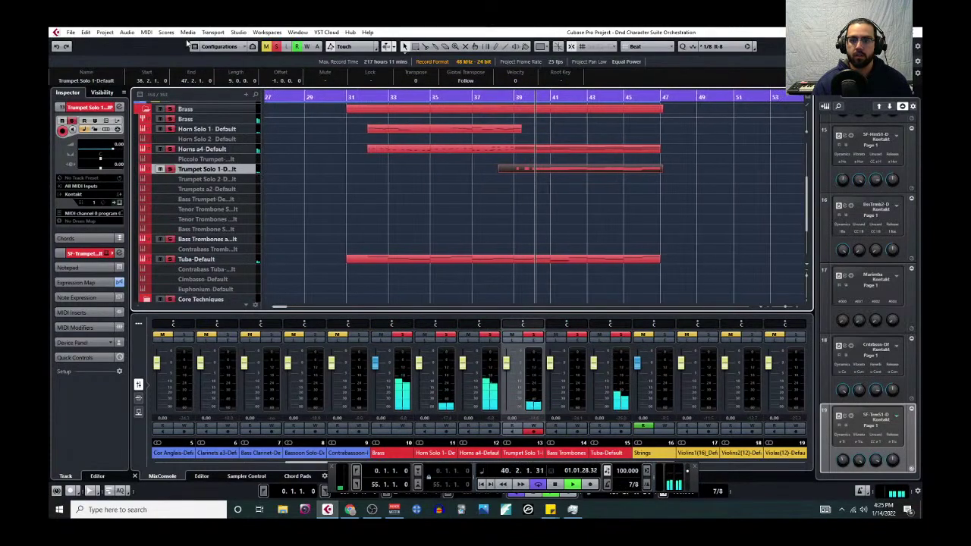
Step: Reopen the trumpet part in the Key Editor and add a forte (f) dynamic starting at bar 39
left_click(147, 31)
left_click(163, 41)
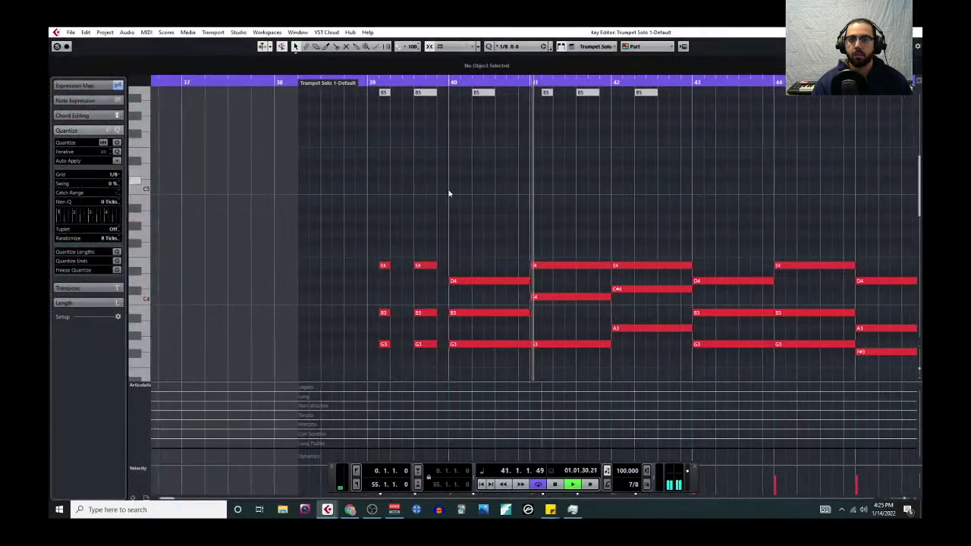
scroll(483, 259, "down", 3)
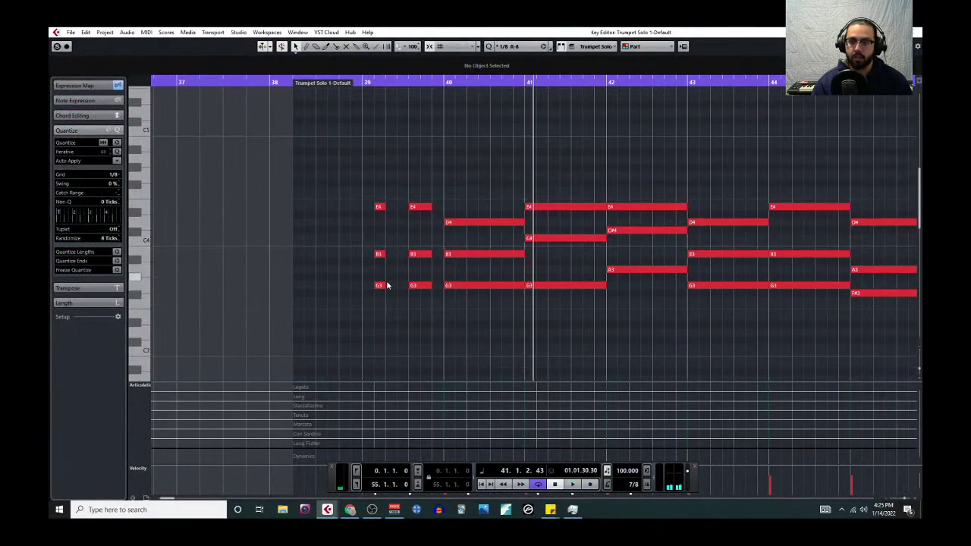
scroll(430, 284, "down", 1)
right_click(404, 315)
left_click(403, 310)
left_click(395, 455)
left_click_drag(393, 450, 379, 453)
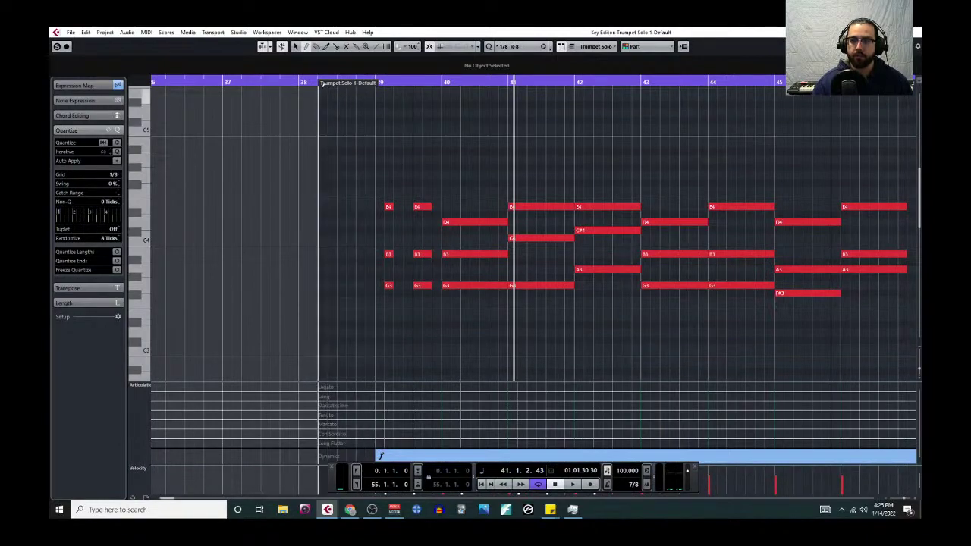
Step: Play the trumpet passage and lengthen the second chord of bar 39 to the bar 40 barline
key("space")
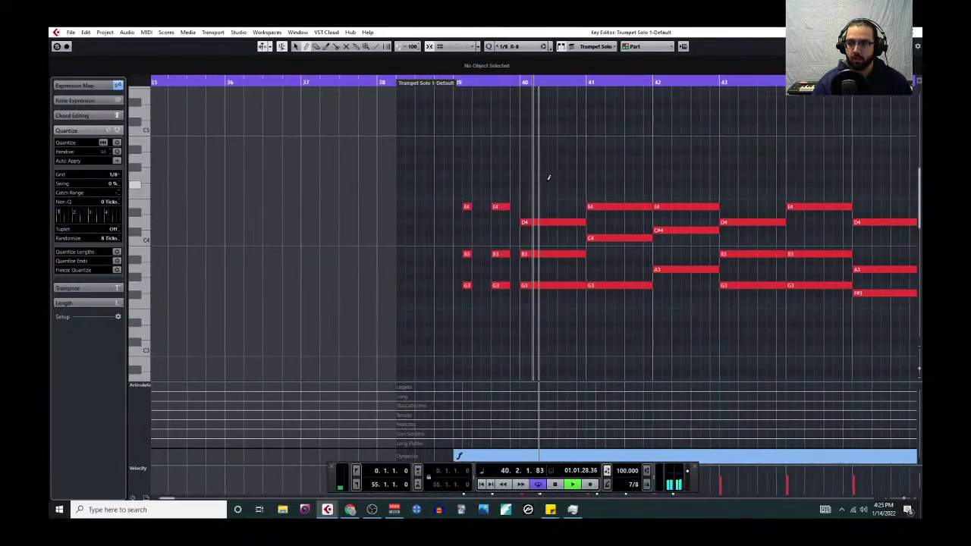
key("space")
left_click_drag(502, 319, 504, 290)
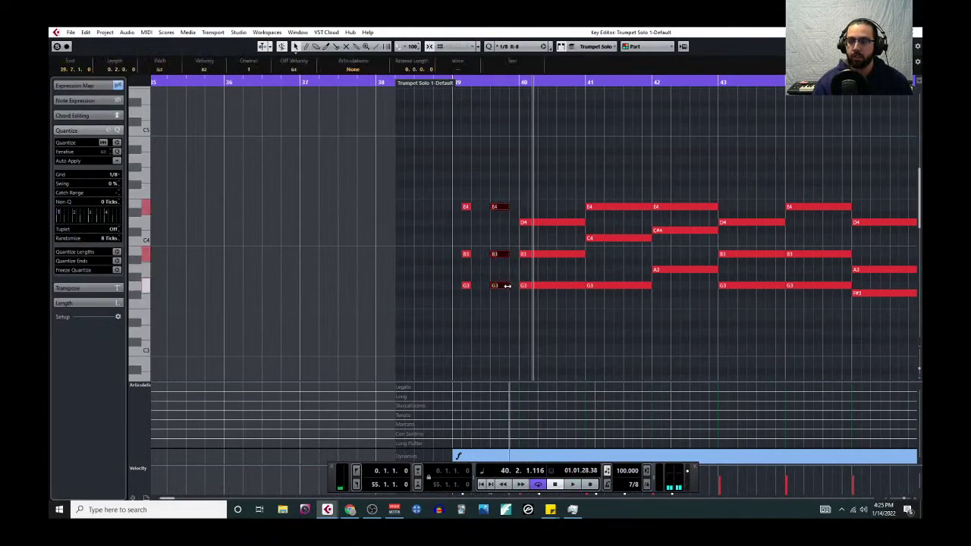
scroll(516, 278, "up", 3)
scroll(539, 211, "down", 3)
left_click(494, 206)
left_click_drag(497, 179, 516, 286)
scroll(545, 182, "up", 2)
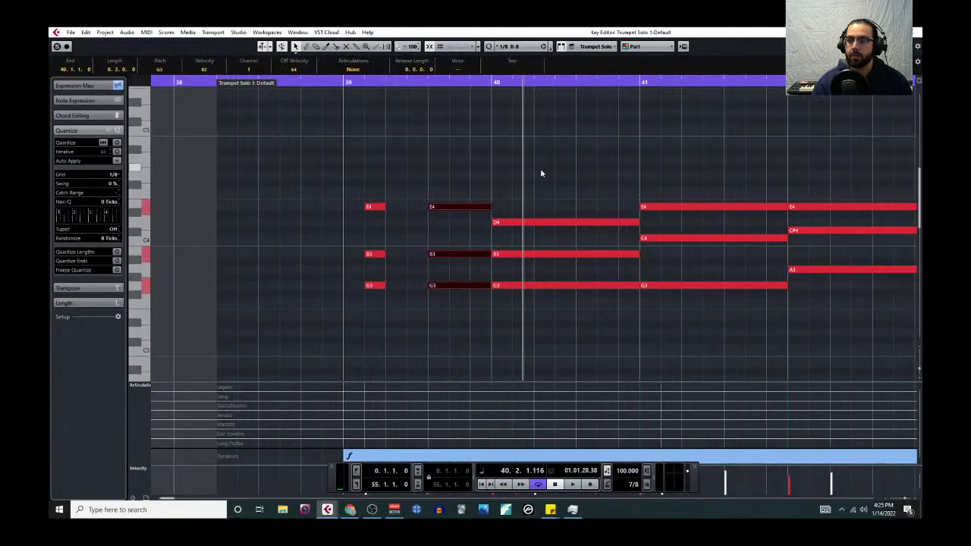
Step: Trim the bar 40 trumpet chord at both ends to span 40.3.1 to 40.5.1 and play the passage
scroll(542, 173, "up", 2)
scroll(543, 196, "down", 2)
scroll(527, 199, "up", 2)
left_click_drag(505, 188, 507, 301)
left_click_drag(452, 285, 527, 285)
left_click_drag(675, 191, 681, 287)
left_click_drag(679, 225, 603, 225)
left_click(184, 83)
key("space")
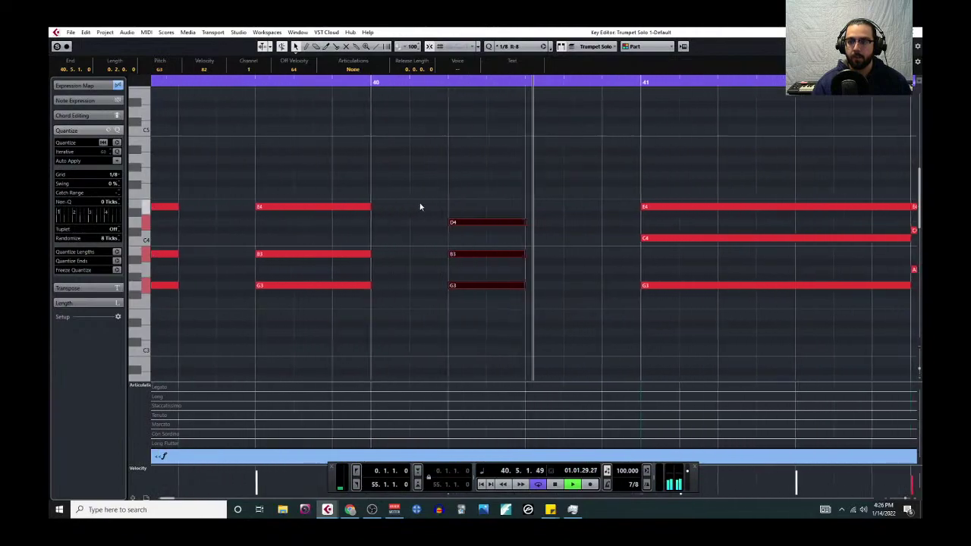
Step: Trim the start of the bar 41 trumpet chord to 41.2.1, keeping its end at the bar 42 barline
key("g")
scroll(444, 214, "up", 5)
scroll(463, 215, "down", 6)
key("space")
left_click_drag(481, 155, 478, 288)
Step: Add a Long articulation to the trumpet part starting at bar 39 and play the passage into bar 41
right_click(248, 328)
left_click(258, 333)
scroll(249, 336, "left", 2)
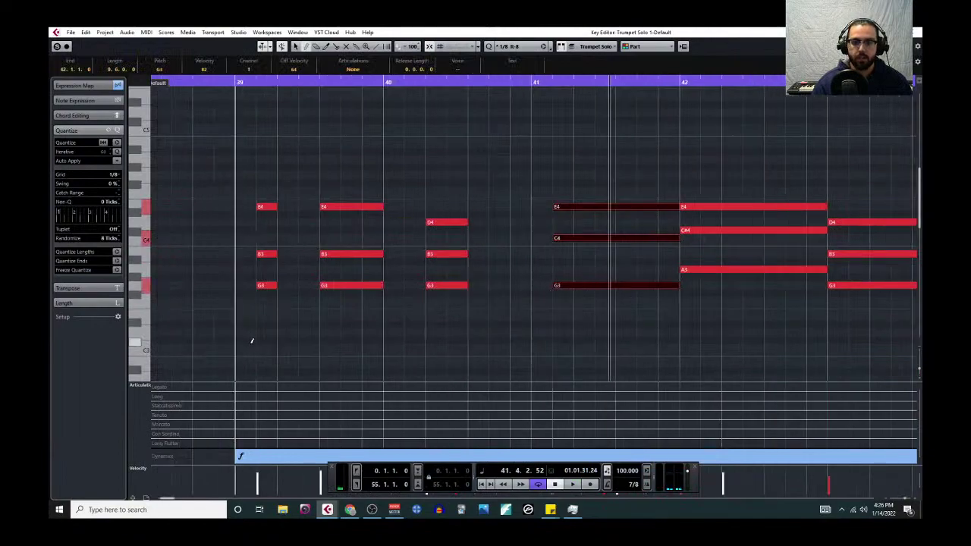
left_click(236, 82)
key("space")
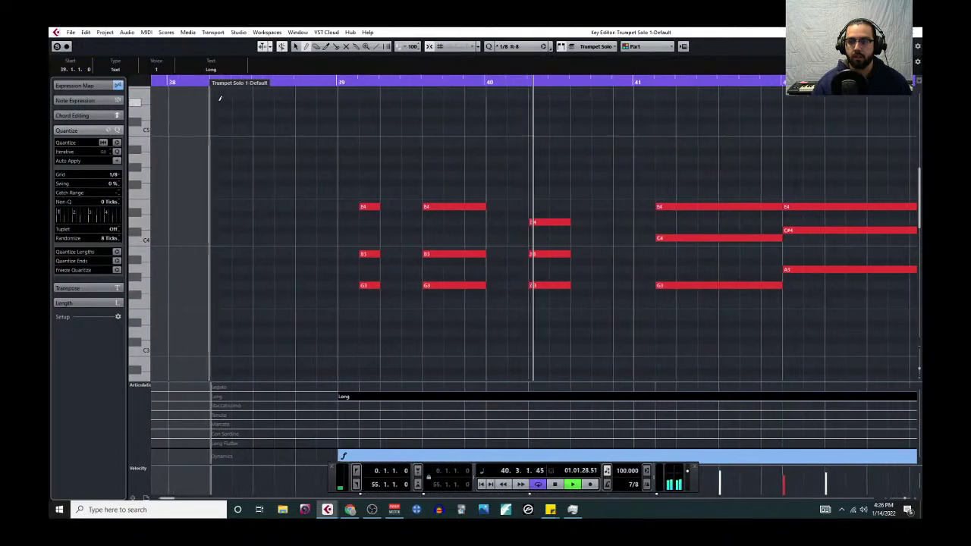
scroll(428, 173, "up", 3)
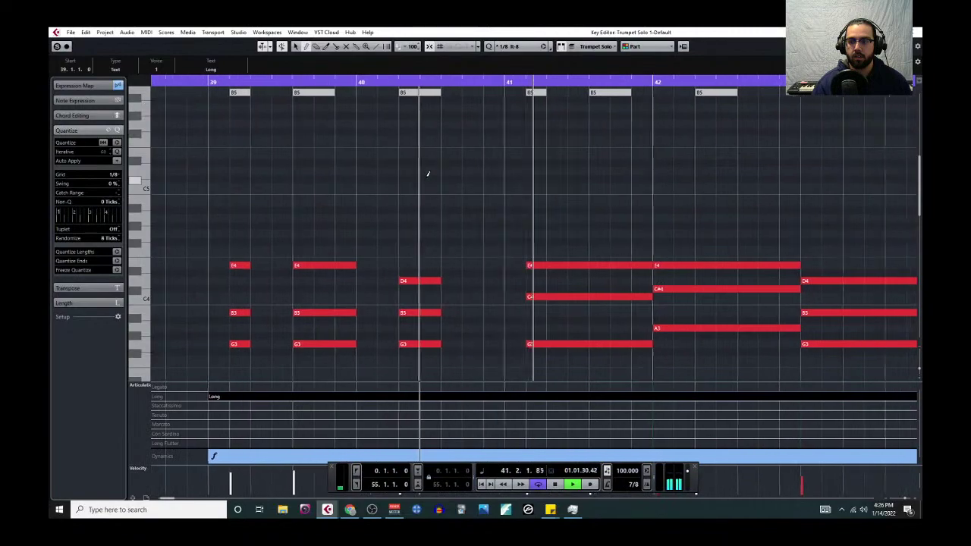
scroll(493, 189, "up", 9)
scroll(486, 195, "down", 6)
scroll(478, 204, "down", 5)
key("space")
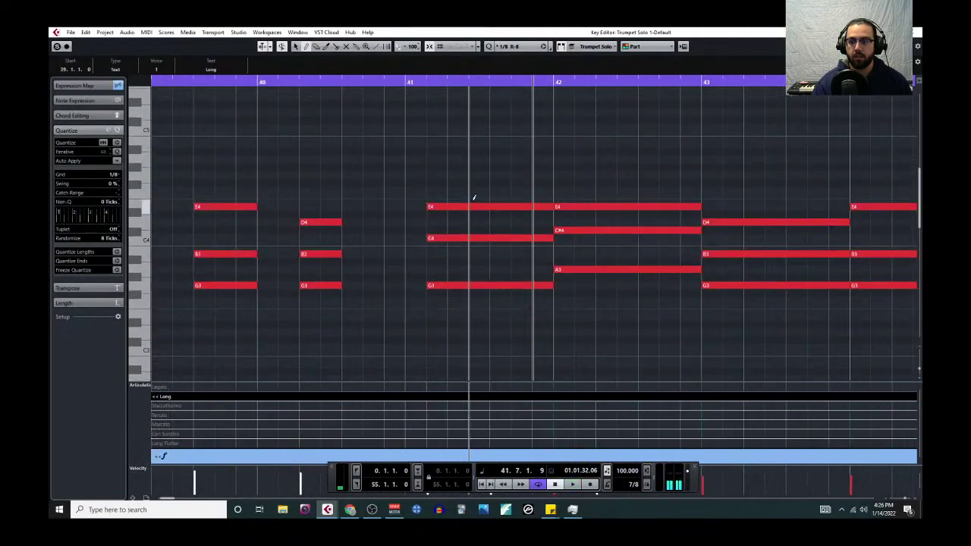
Step: Split all three notes of the bar 41 trumpet chord at 41.5.1
right_click(499, 183)
left_click(545, 185)
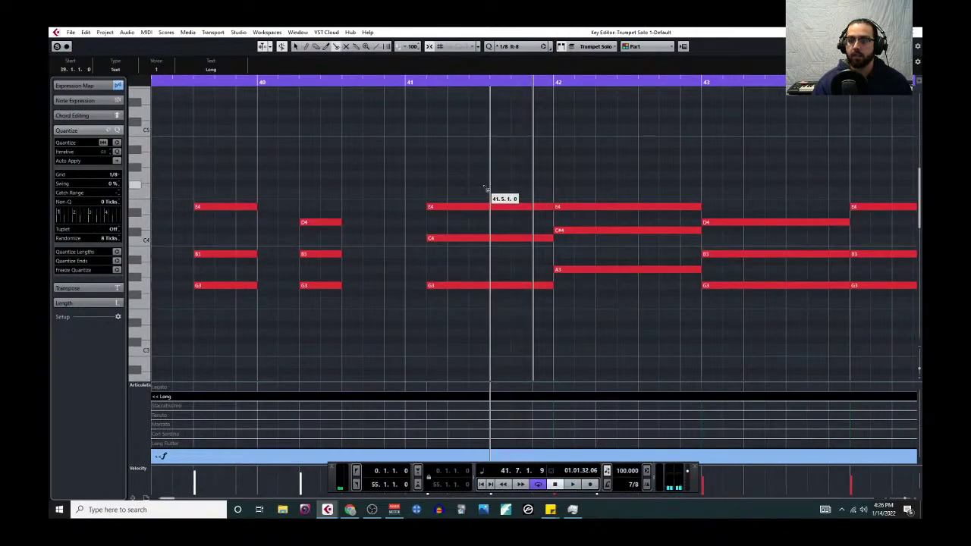
left_click_drag(492, 188, 493, 299)
left_click(495, 277)
Step: Trim the bar 42 trumpet chord at both ends to span 42.3.1 to 42.5.1
scroll(500, 222, "up", 2)
scroll(501, 222, "down", 2)
scroll(509, 231, "up", 5)
scroll(510, 235, "down", 5)
key("1")
left_click_drag(547, 169, 562, 271)
left_click_drag(601, 164, 587, 270)
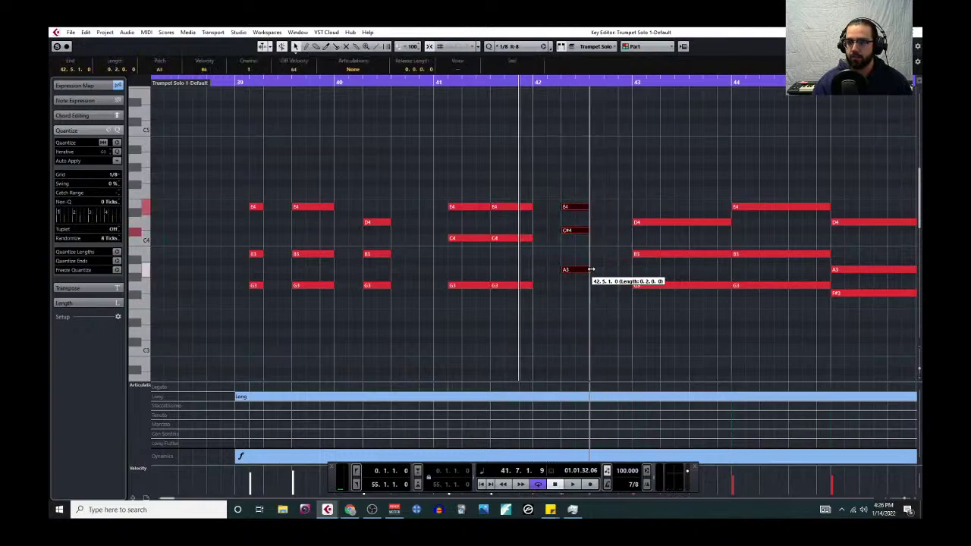
Step: Play the edited trumpet chords through bar 42 to check their rhythm
scroll(462, 200, "left", 2)
left_click(375, 82)
key("space")
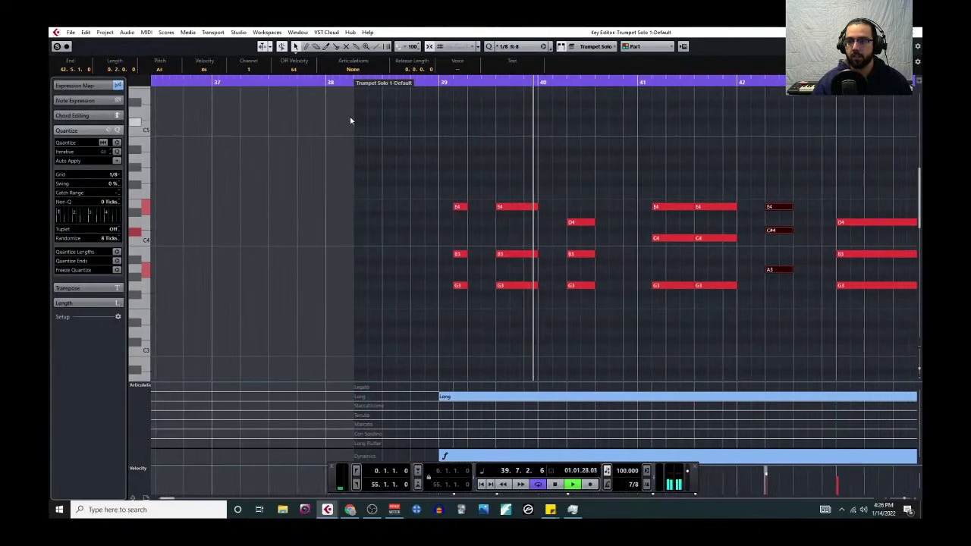
scroll(497, 185, "down", 2)
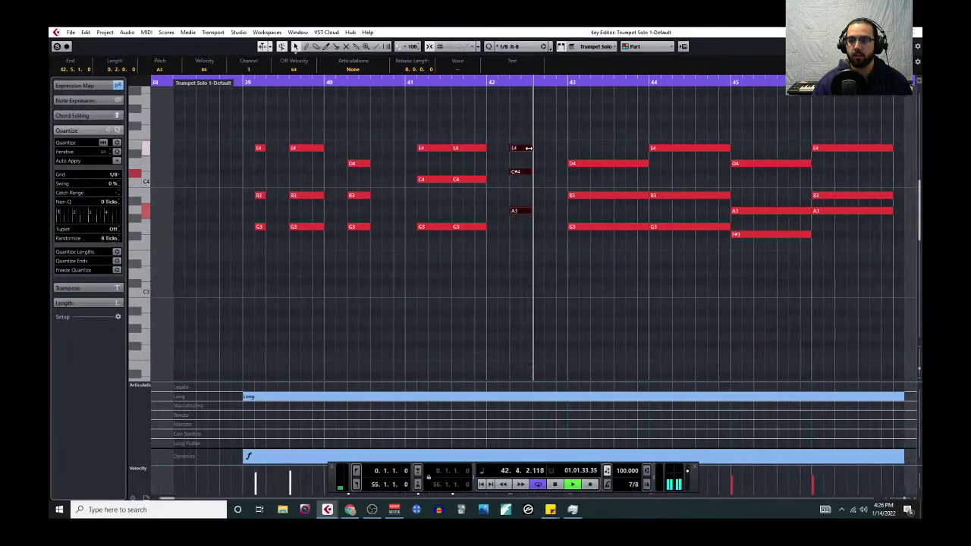
key("space")
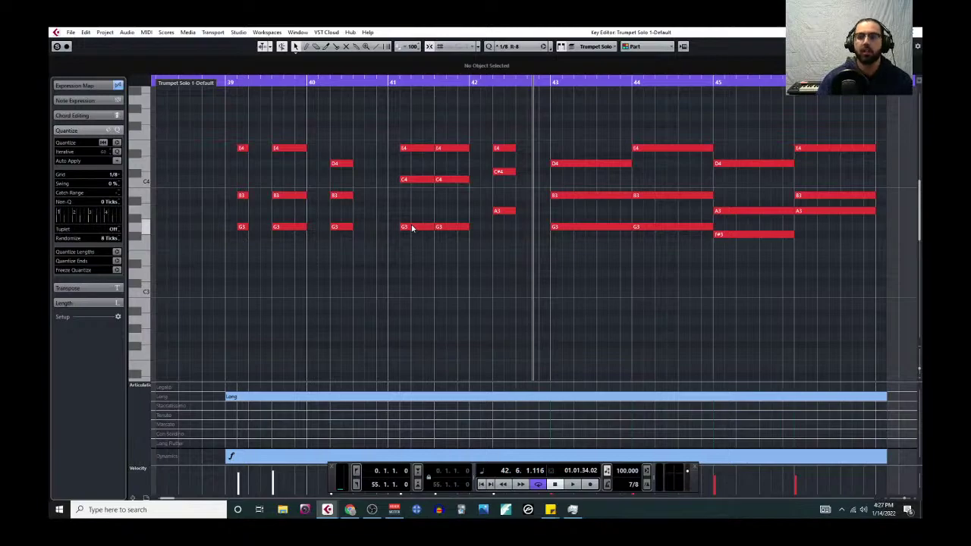
Step: Close the trumpet part's Key Editor to return to the project tracks and hide the floating transport panel
scroll(424, 225, "up", 3)
scroll(470, 211, "down", 2)
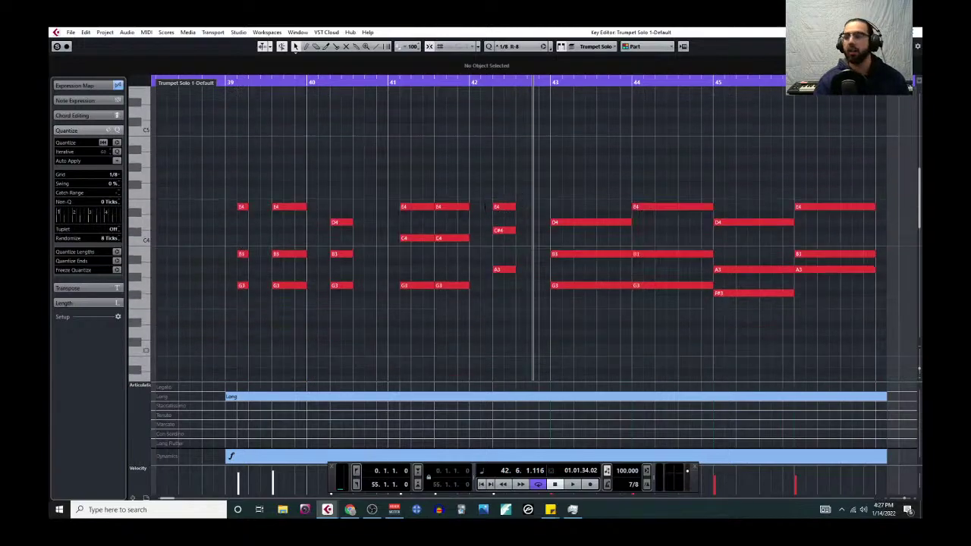
left_click(916, 32)
scroll(497, 252, "up", 3)
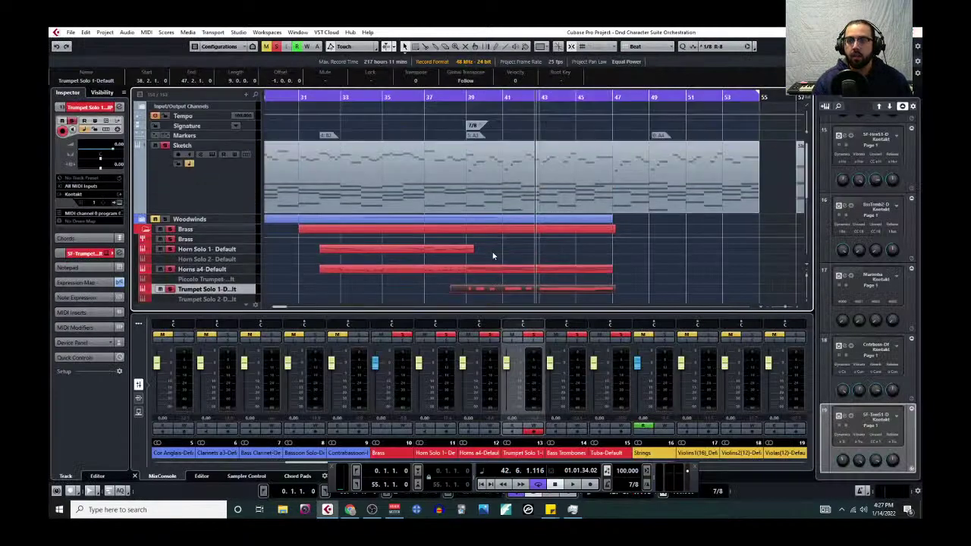
scroll(493, 258, "down", 3)
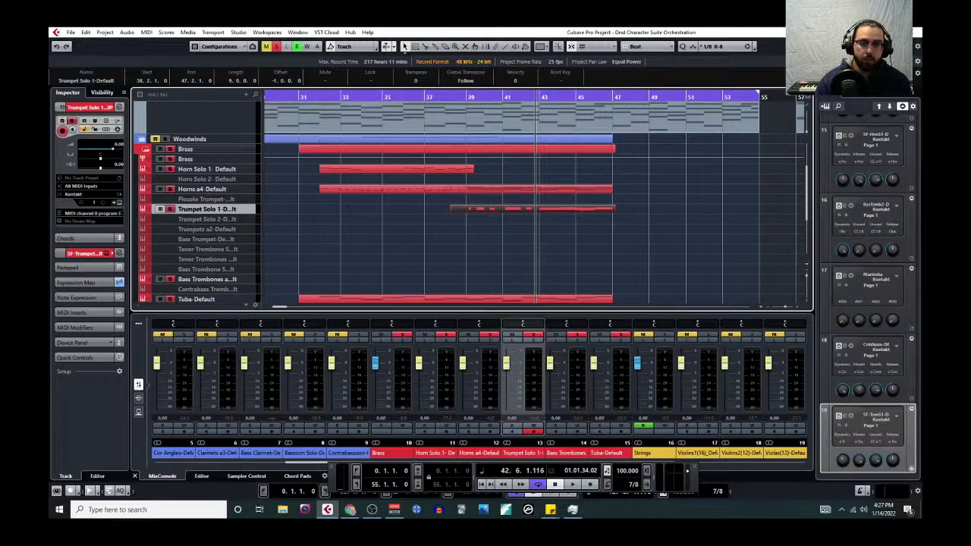
key("F2")
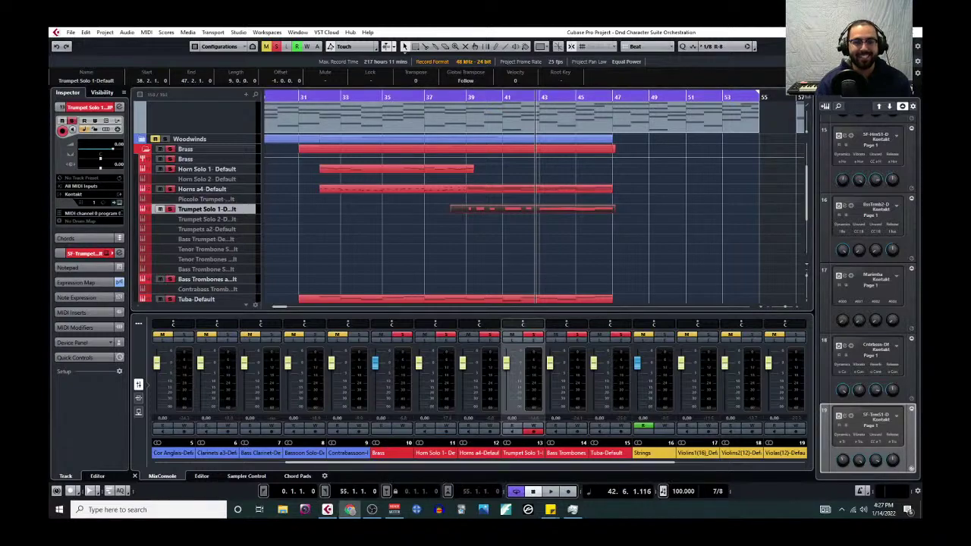